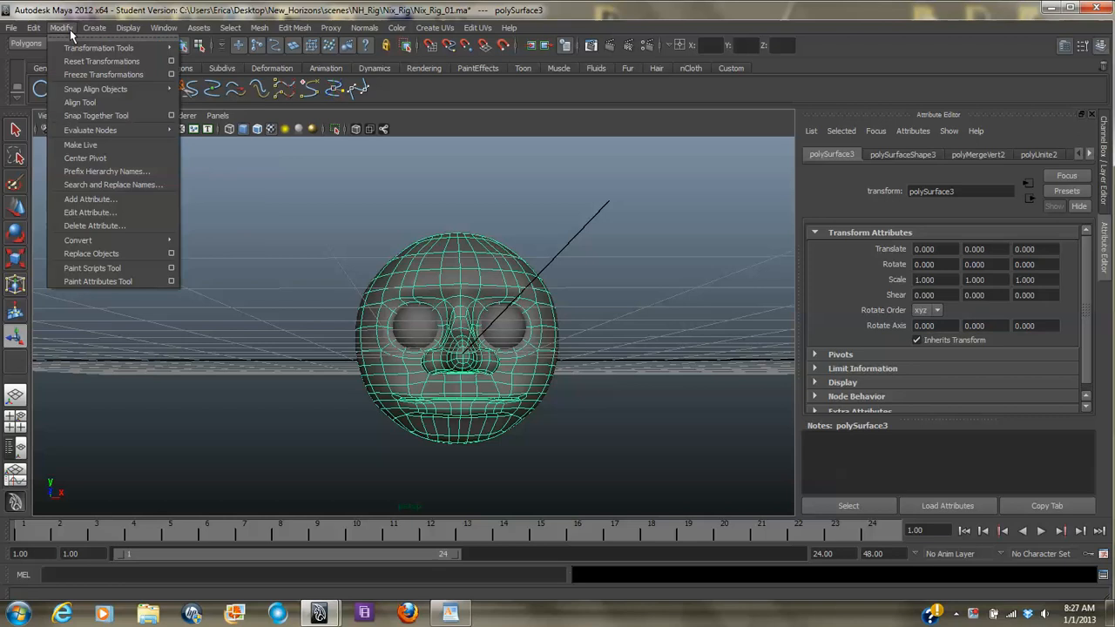
- Freeze the transformations of the head mesh and delete its construction history
{"action": "left_click", "coordinate": [84, 76]}
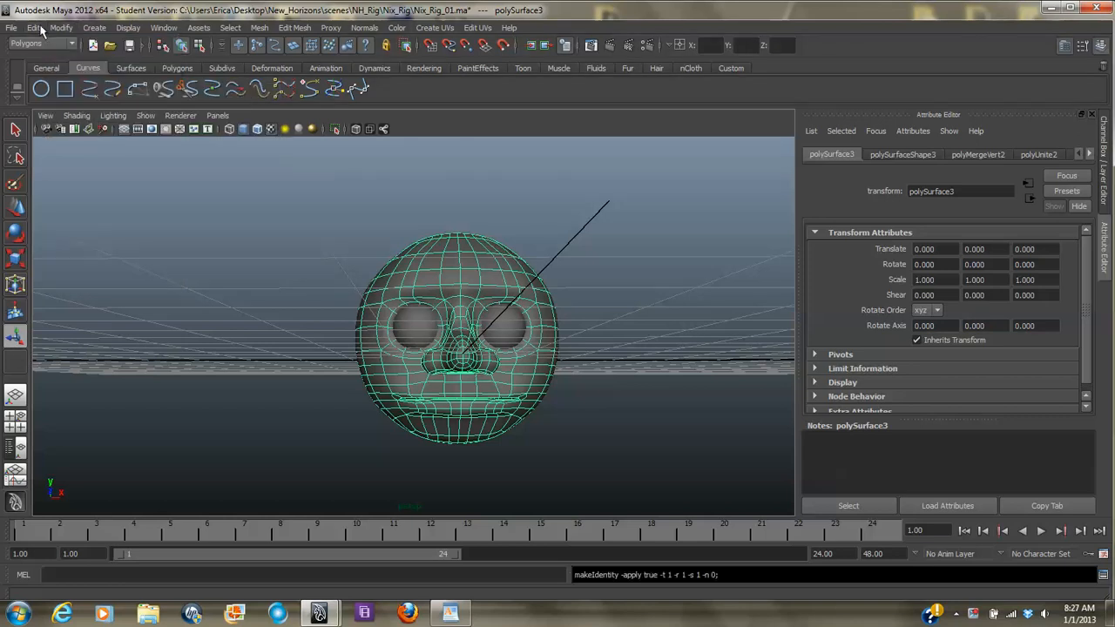
{"action": "left_click", "coordinate": [38, 27]}
{"action": "mouse_move", "coordinate": [76, 170]}
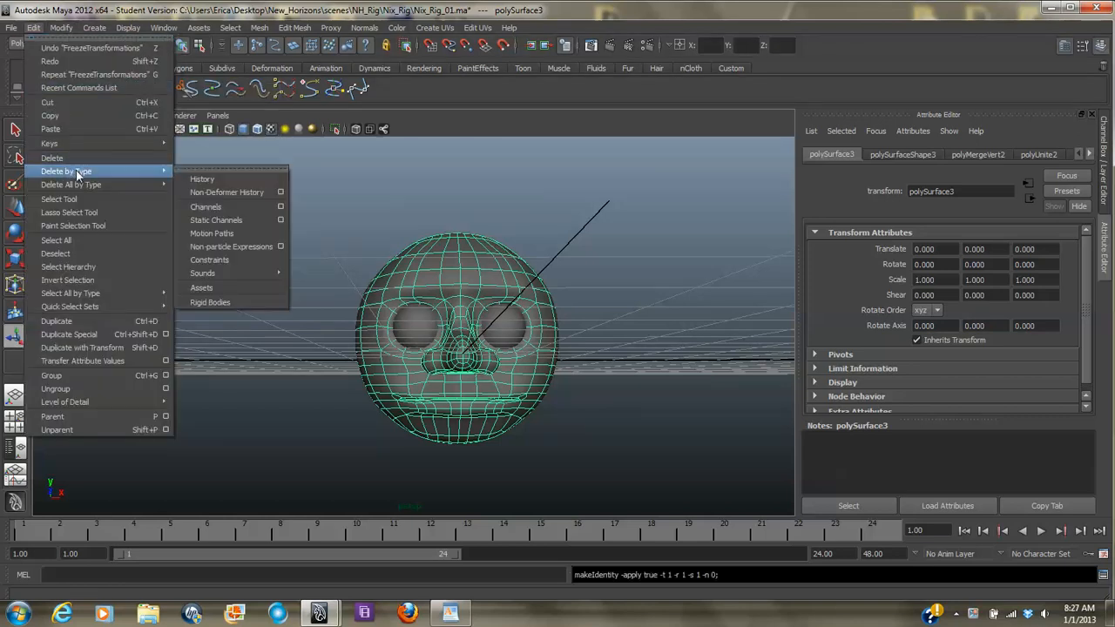
{"action": "left_click", "coordinate": [225, 177]}
- Assign a new Lambert material named Checker to the head mesh and map its color with a Checker texture
{"action": "left_click_drag", "start_coordinate": [538, 337], "coordinate": [466, 286], "text": "alt"}
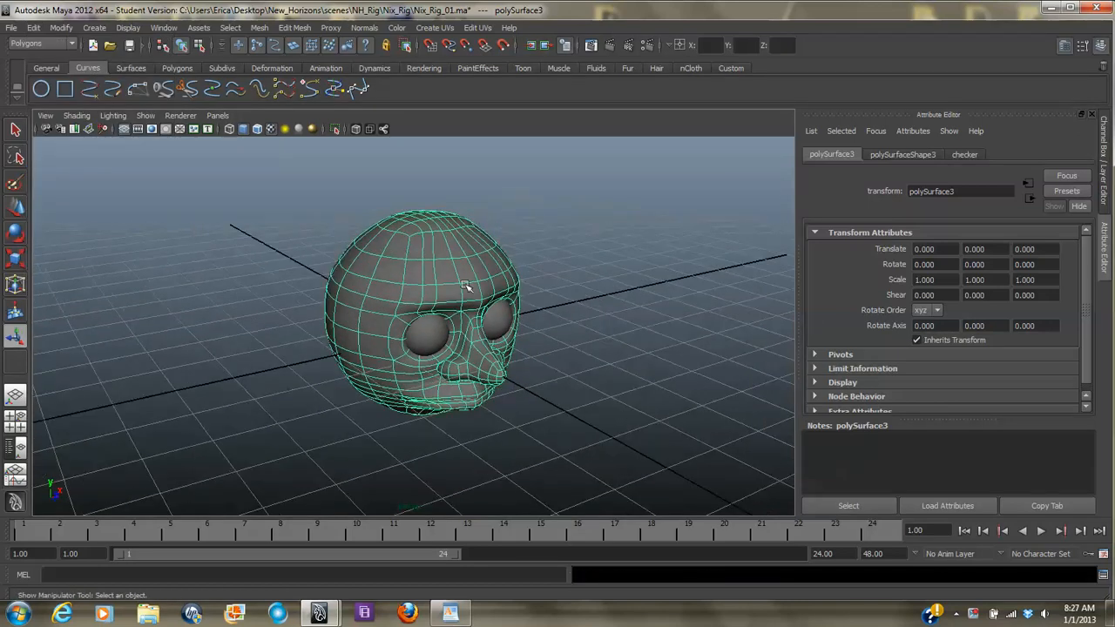
{"action": "right_click_drag", "start_coordinate": [427, 249], "coordinate": [446, 454]}
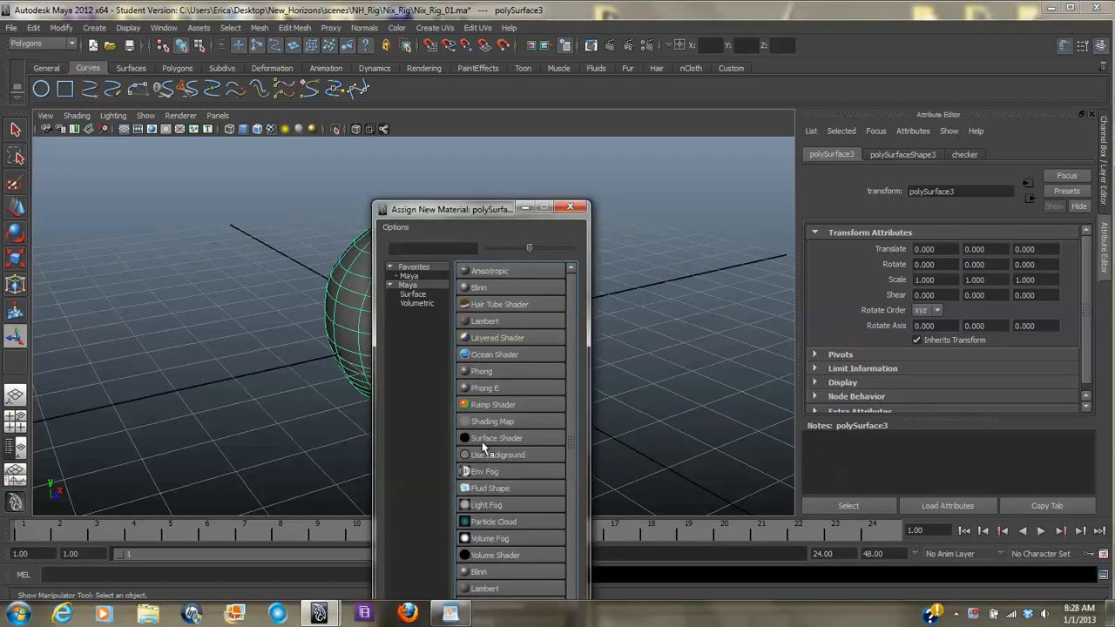
{"action": "left_click", "coordinate": [490, 322]}
{"action": "double_click", "coordinate": [966, 192]}
{"action": "type", "text": "cker"}
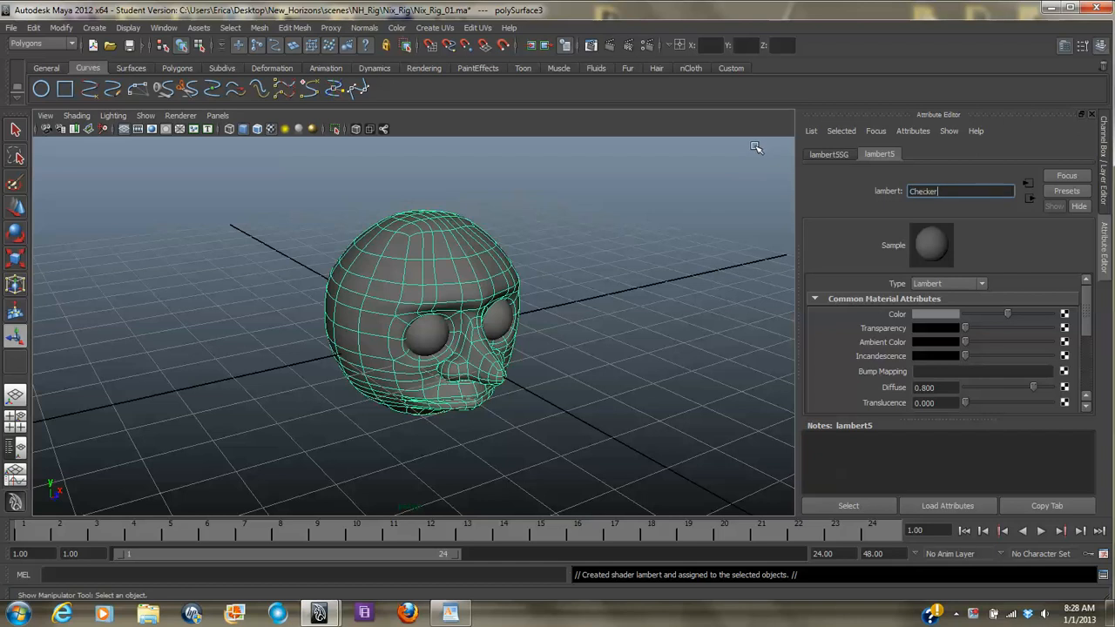
{"action": "key", "text": "Return"}
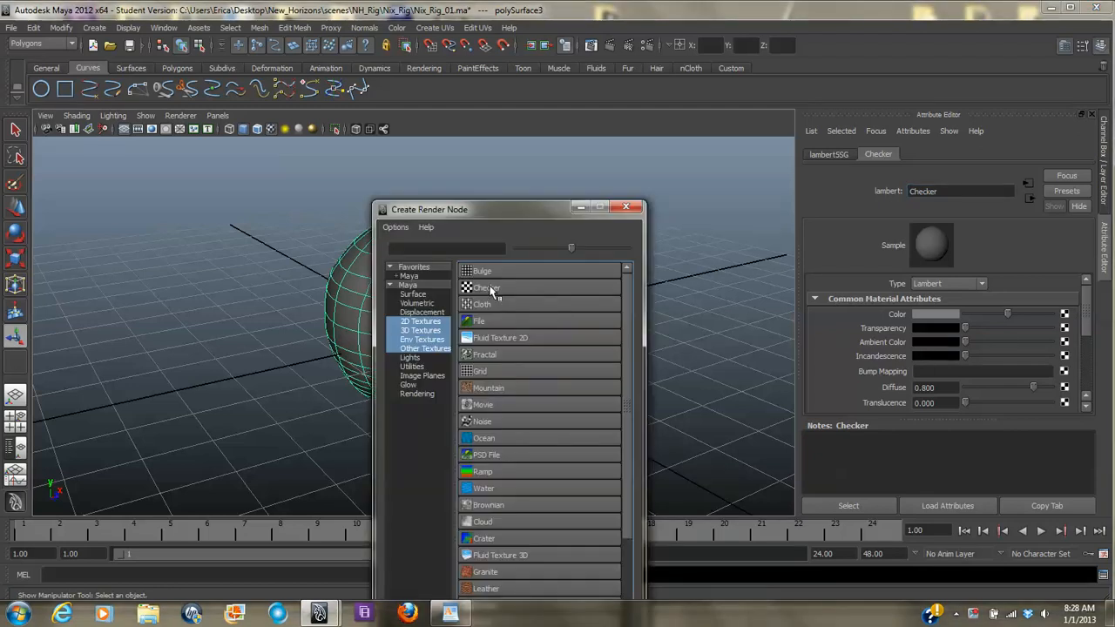
{"action": "left_click", "coordinate": [498, 289]}
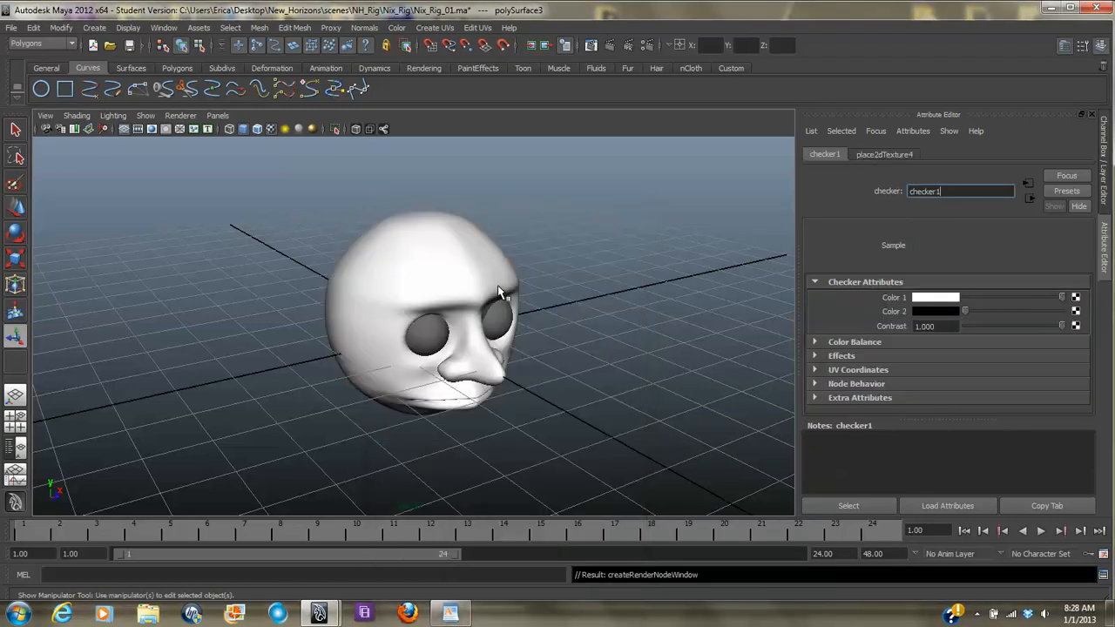
{"action": "mouse_move", "coordinate": [624, 369]}
{"action": "left_mouse_down", "text": "alt"}
{"action": "mouse_move", "coordinate": [246, 323]}
{"action": "mouse_move", "coordinate": [586, 368]}
{"action": "mouse_move", "coordinate": [615, 351]}
{"action": "left_mouse_up", "text": "alt"}
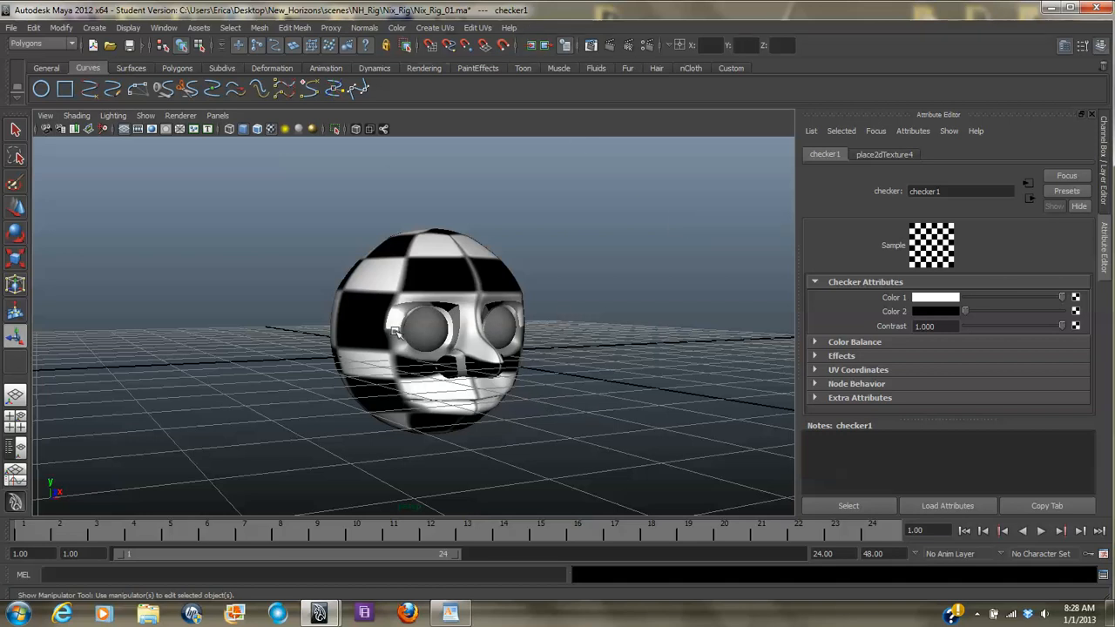
- Try to apply planar mapping to the head, fitted to the bounding box and projected from the Z axis
{"action": "left_click", "coordinate": [445, 29]}
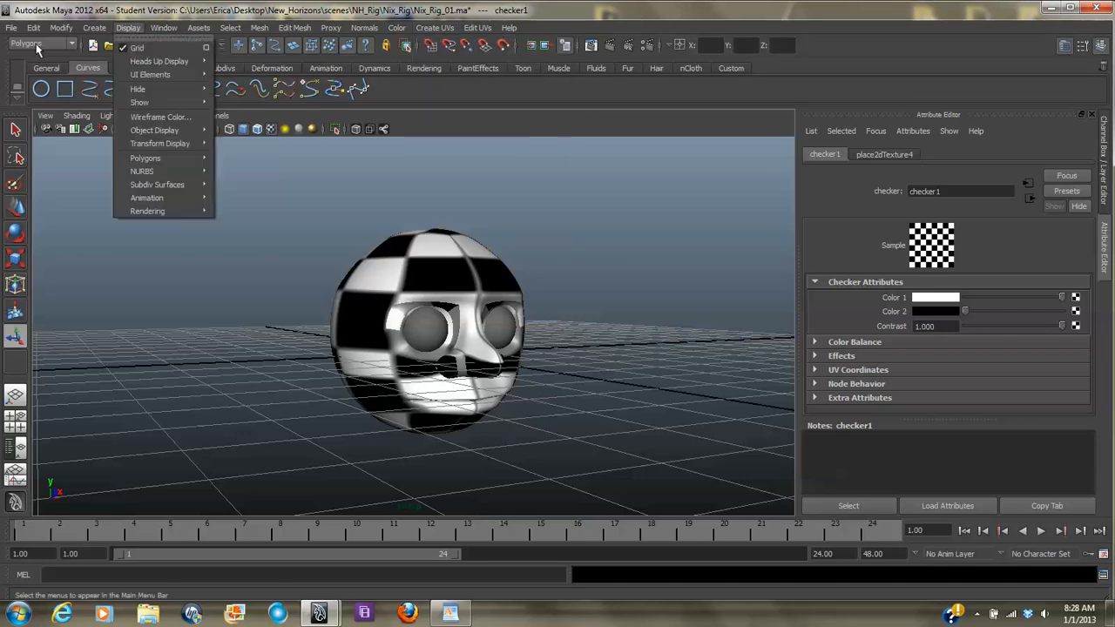
{"action": "left_click", "coordinate": [30, 48]}
{"action": "left_click", "coordinate": [433, 28]}
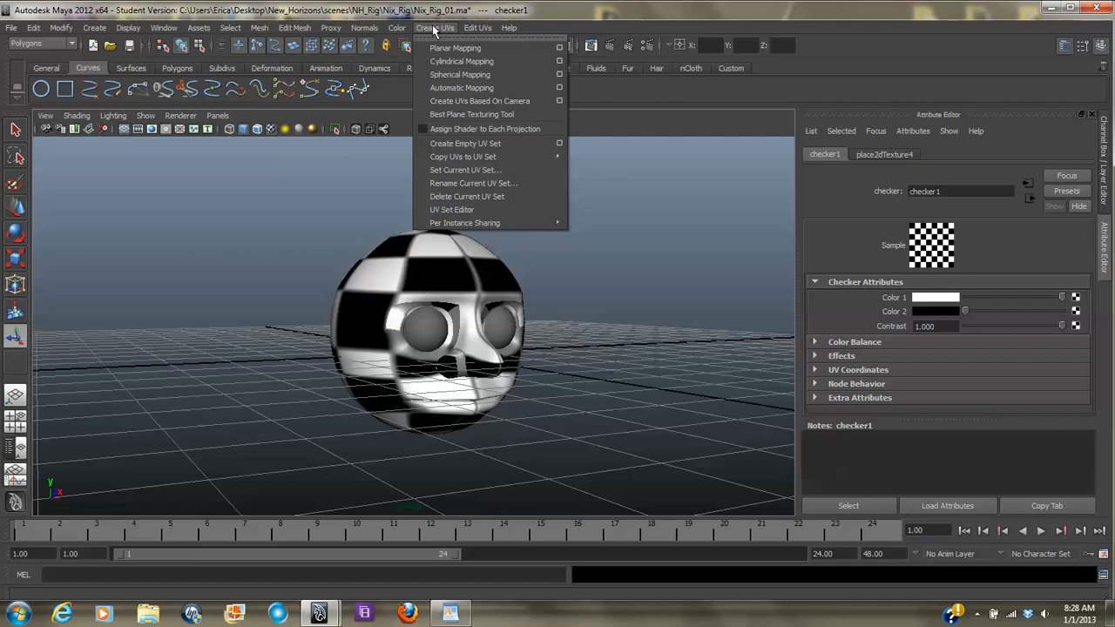
{"action": "left_click", "coordinate": [560, 47]}
{"action": "left_click_drag", "start_coordinate": [499, 457], "coordinate": [298, 410], "text": "alt"}
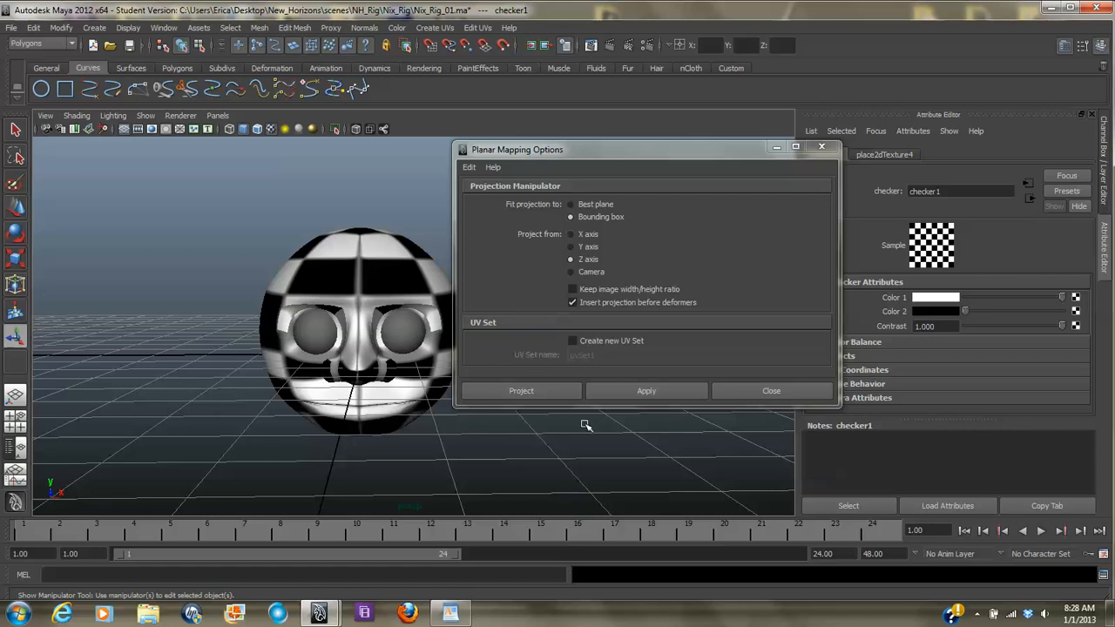
{"action": "left_click", "coordinate": [556, 397]}
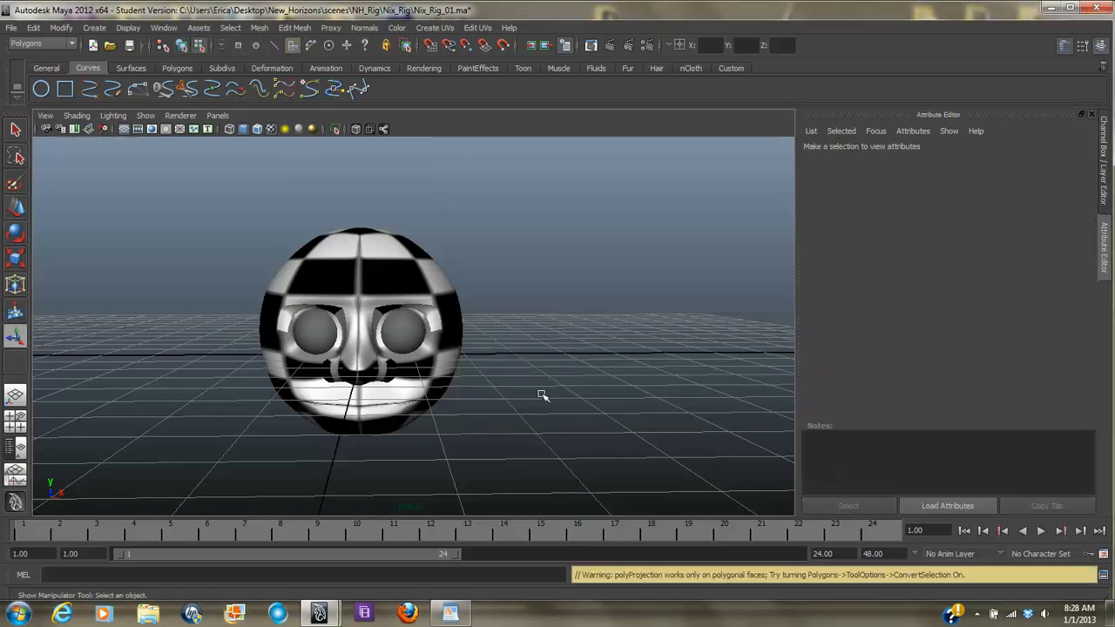
{"action": "left_click", "coordinate": [343, 287]}
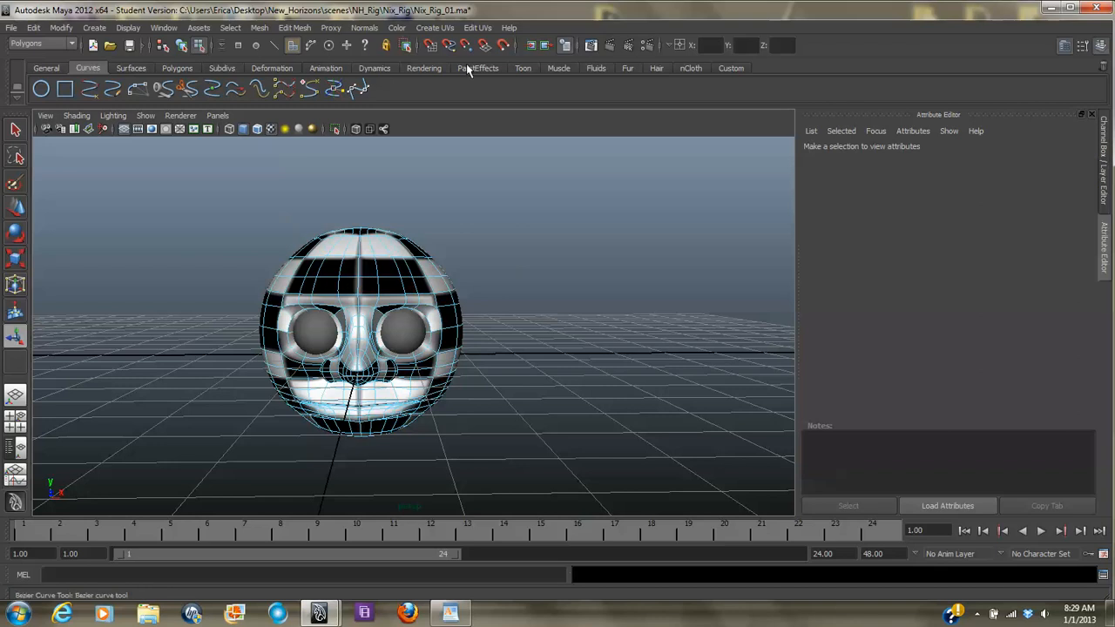
{"action": "left_click", "coordinate": [427, 30]}
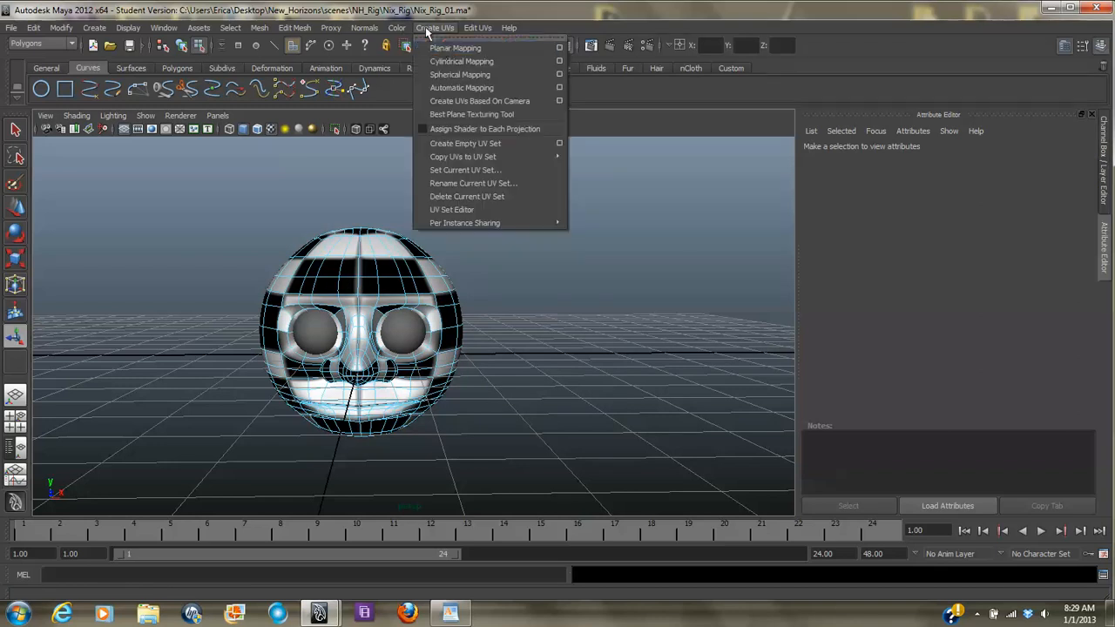
{"action": "left_click", "coordinate": [559, 48]}
{"action": "left_click", "coordinate": [515, 390]}
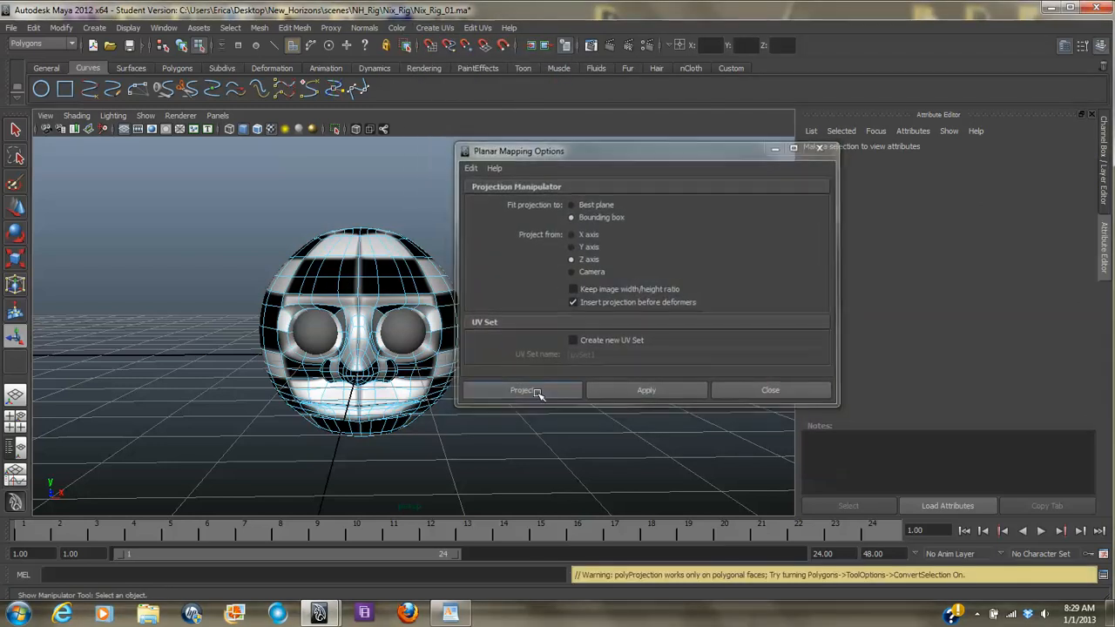
- Select the head in object mode and apply planar UV mapping fitted to the bounding box, projected from the Z axis
{"action": "right_click_drag", "start_coordinate": [329, 299], "coordinate": [386, 288]}
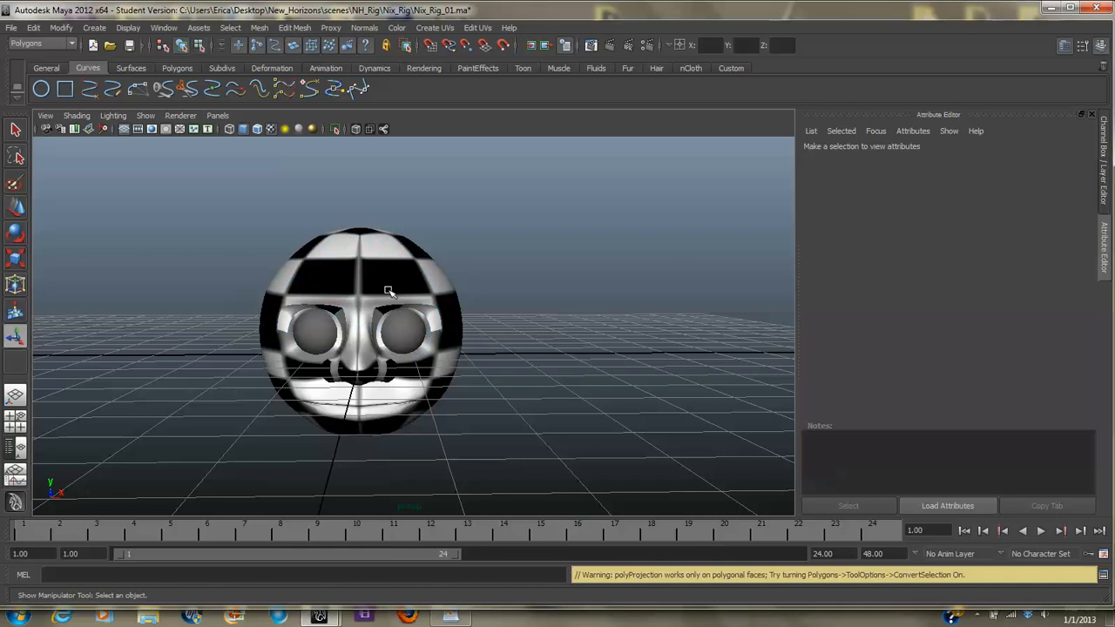
{"action": "left_click", "coordinate": [368, 300]}
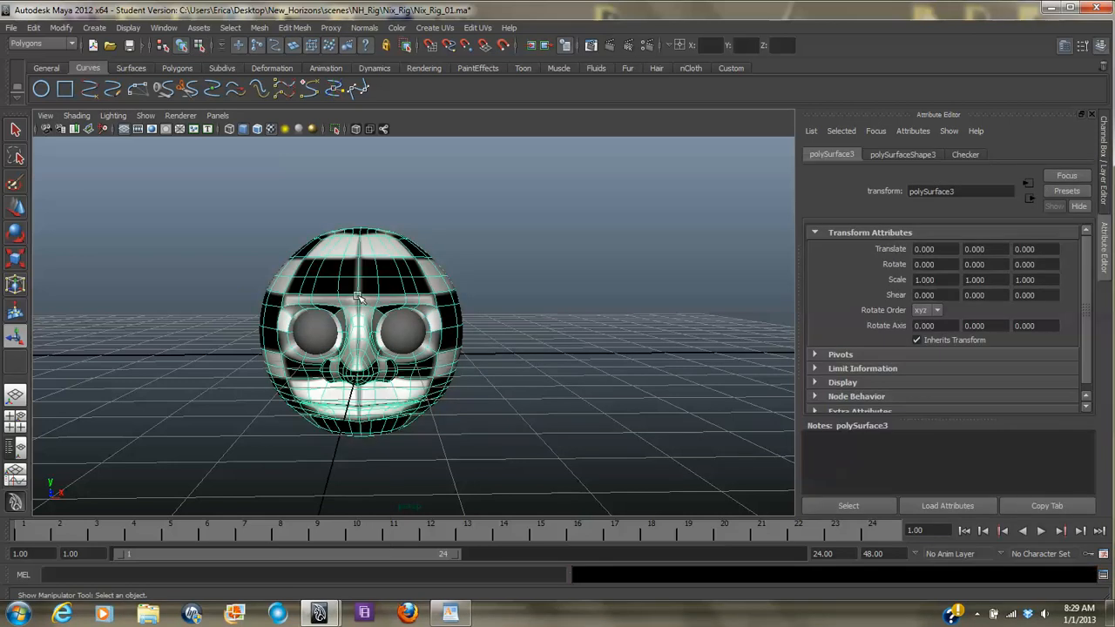
{"action": "left_click", "coordinate": [442, 28]}
{"action": "left_click", "coordinate": [562, 45]}
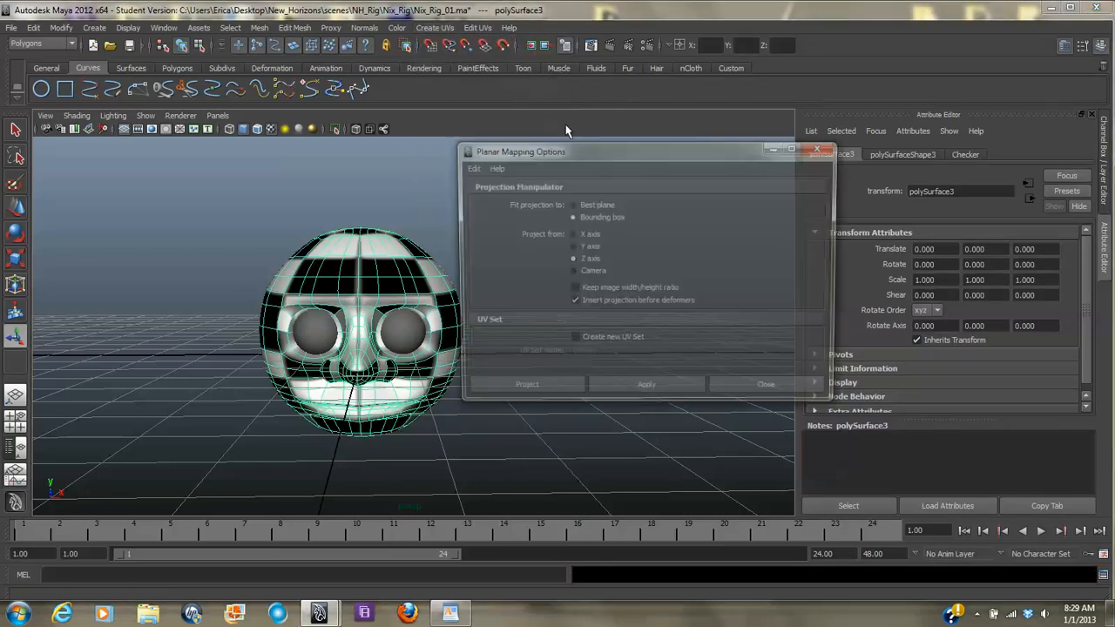
{"action": "left_click", "coordinate": [521, 391]}
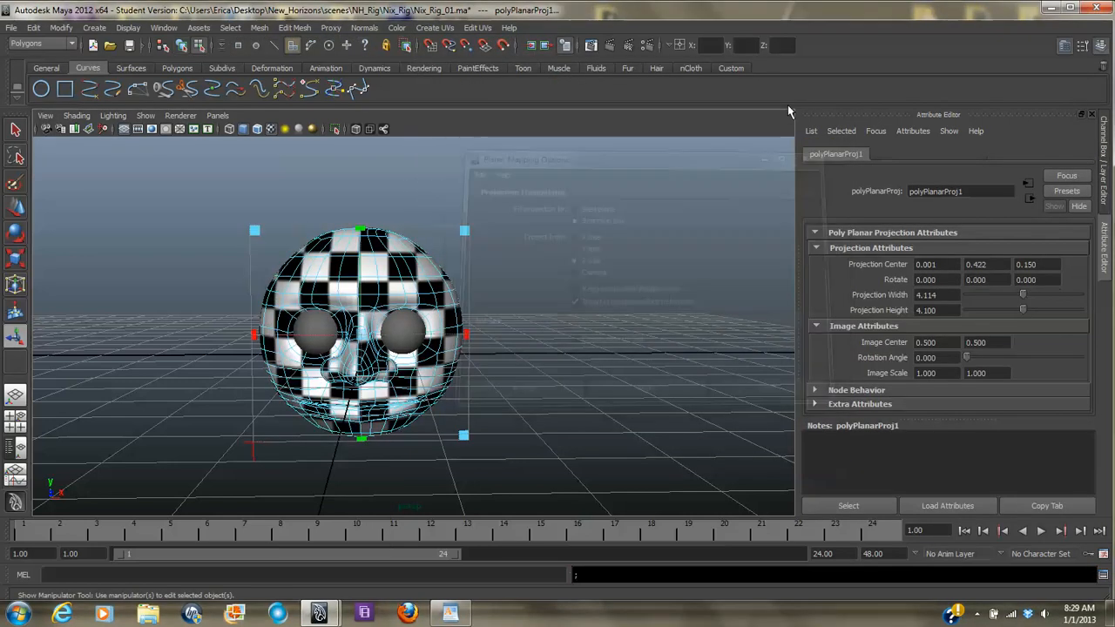
- Examine the checker pattern on the front and sides of the head for stretching, and deselect the projection
{"action": "mouse_move", "coordinate": [457, 443]}
{"action": "left_mouse_down", "text": "alt"}
{"action": "mouse_move", "coordinate": [532, 438]}
{"action": "mouse_move", "coordinate": [437, 434]}
{"action": "left_mouse_up", "text": "alt"}
{"action": "left_click_drag", "start_coordinate": [380, 385], "coordinate": [408, 427], "text": "alt"}
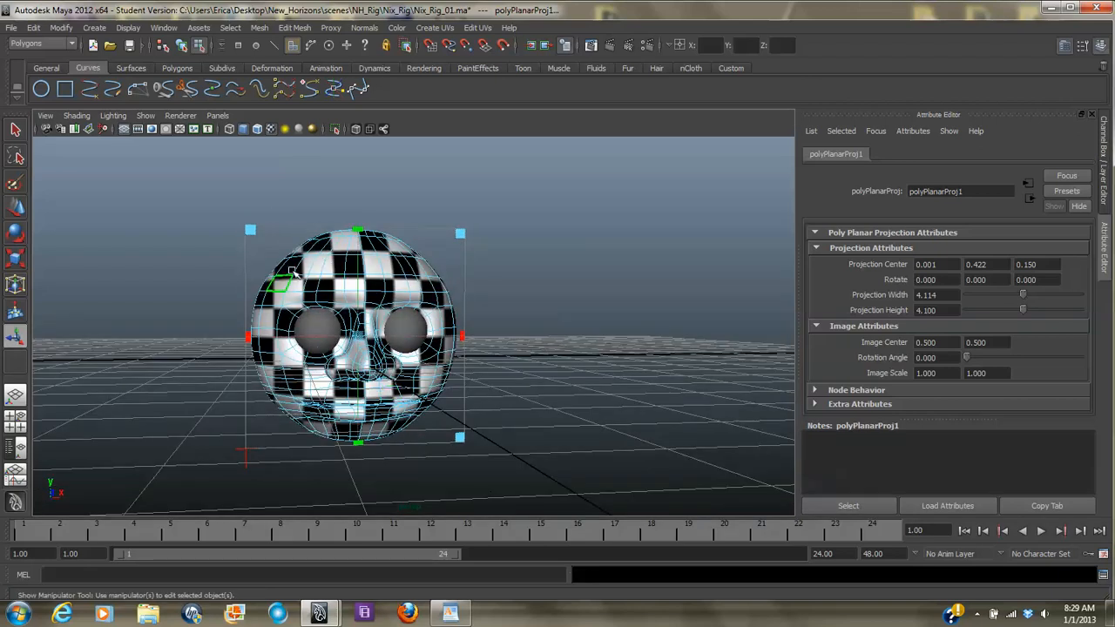
{"action": "left_click_drag", "start_coordinate": [283, 416], "coordinate": [465, 408], "text": "alt"}
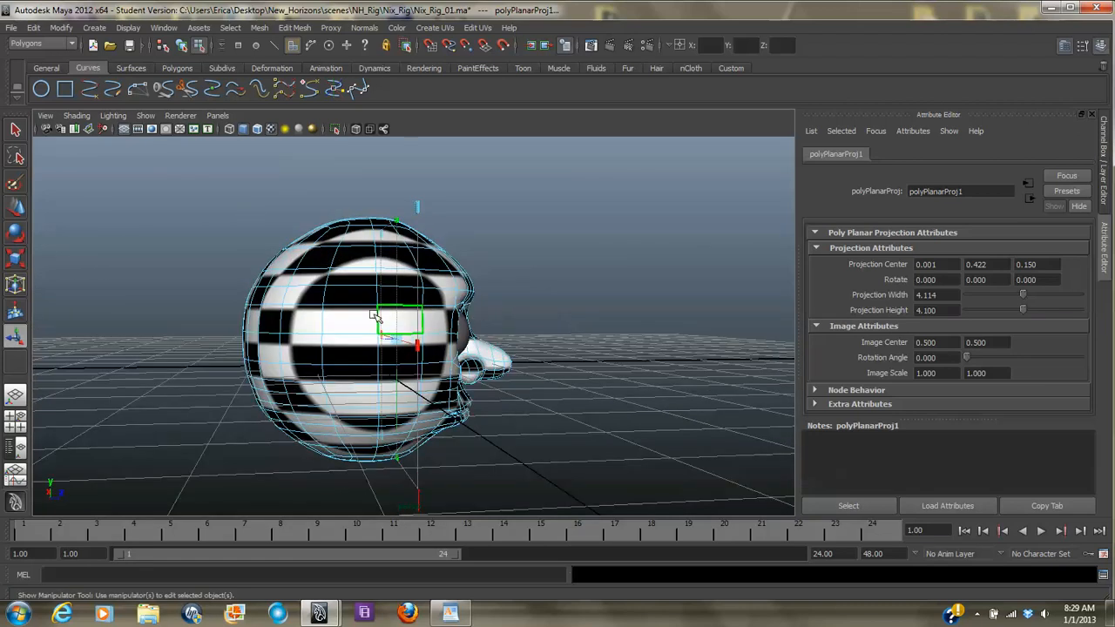
{"action": "left_click_drag", "start_coordinate": [218, 415], "coordinate": [453, 427], "text": "alt"}
{"action": "left_click_drag", "start_coordinate": [708, 413], "coordinate": [331, 402], "text": "alt"}
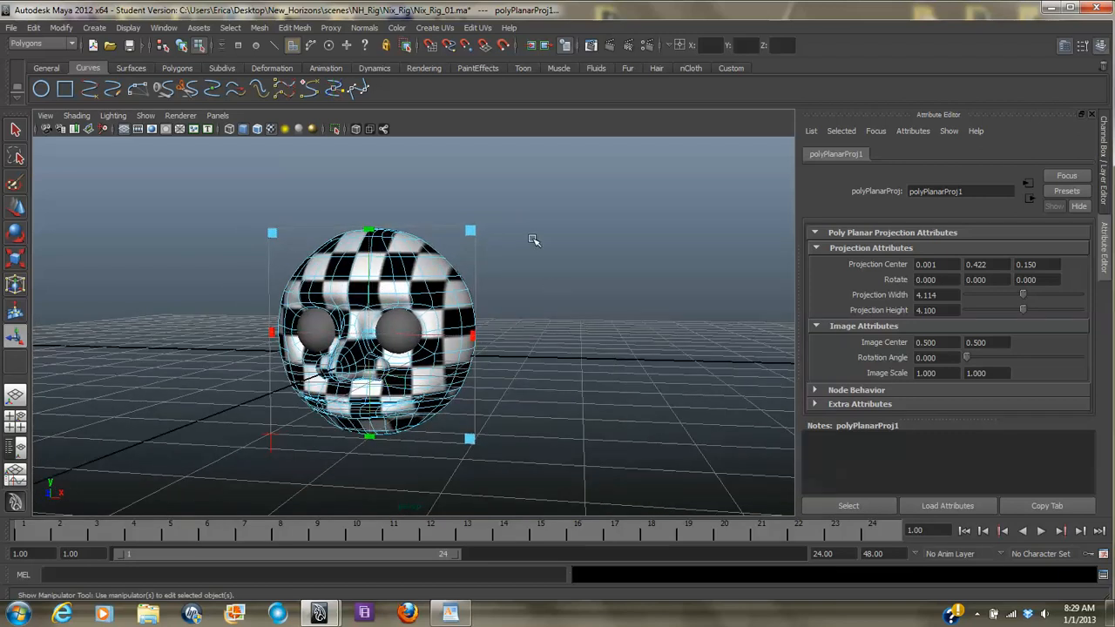
{"action": "left_click", "coordinate": [485, 386]}
{"action": "left_click_drag", "start_coordinate": [435, 424], "coordinate": [461, 418], "text": "alt"}
{"action": "left_click_drag", "start_coordinate": [501, 383], "coordinate": [460, 389], "text": "alt"}
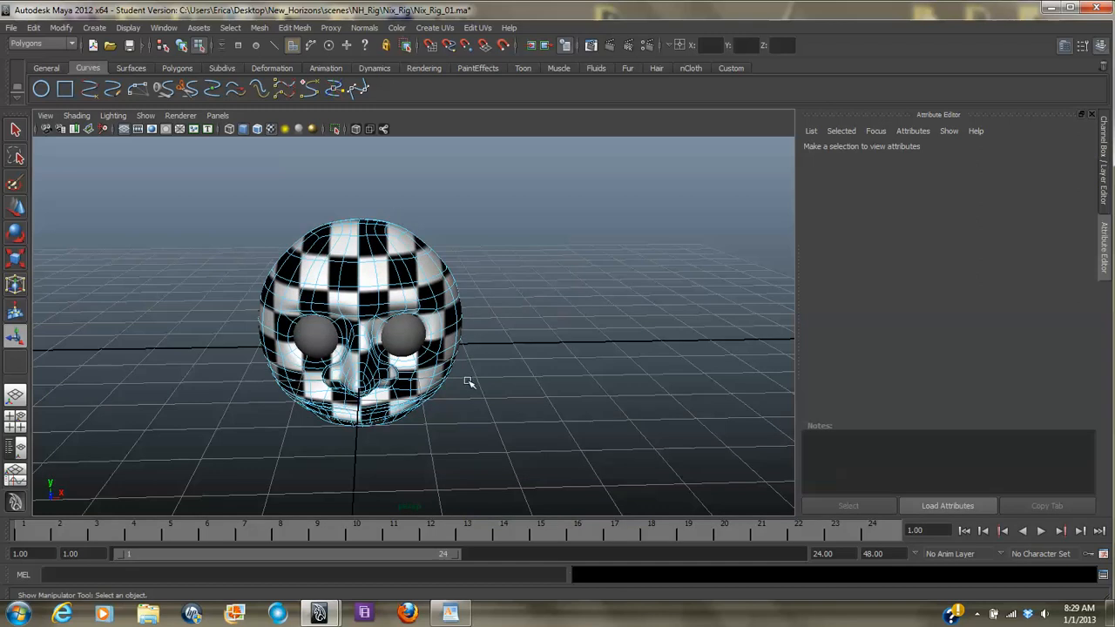
- Open the UV Texture Editor and frame the head's UV layout in it
{"action": "left_click", "coordinate": [261, 28]}
{"action": "left_click", "coordinate": [261, 29]}
{"action": "left_click", "coordinate": [167, 29]}
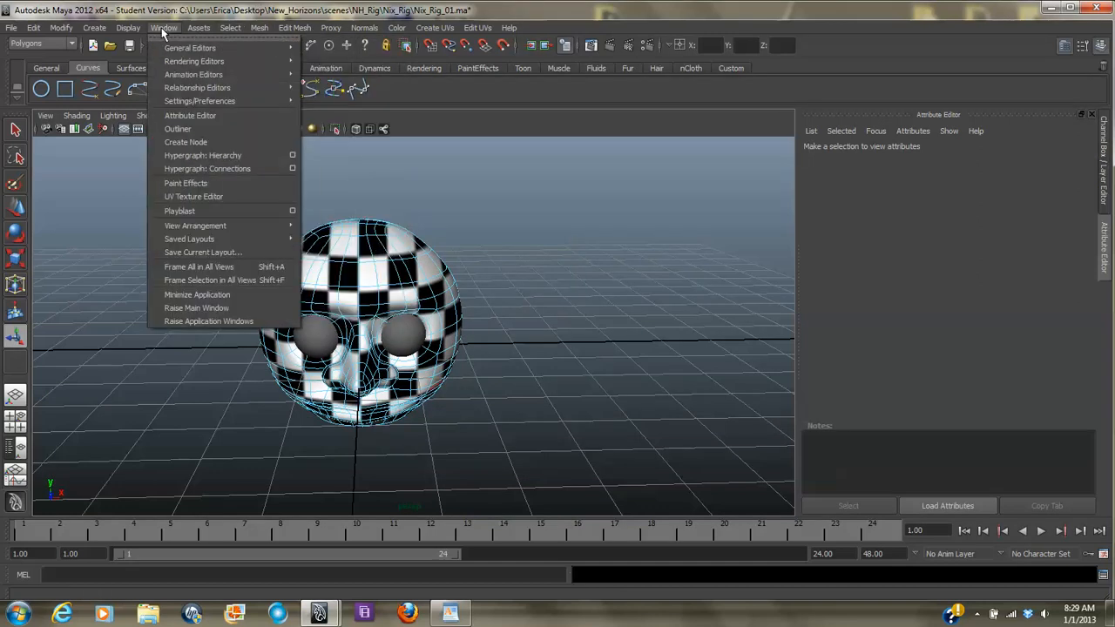
{"action": "left_click", "coordinate": [184, 196]}
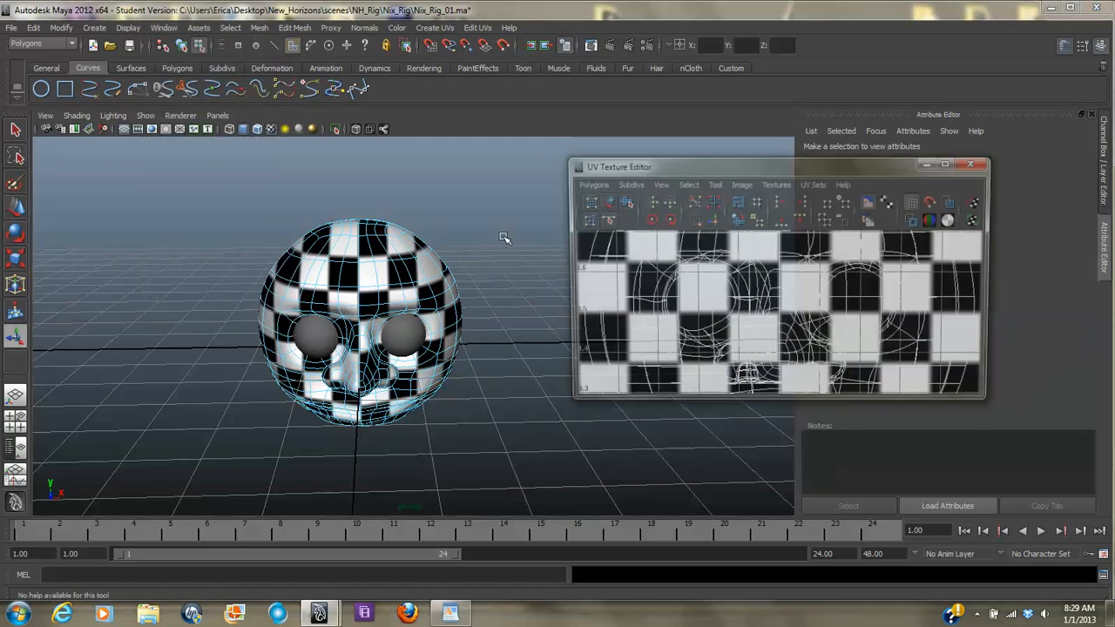
{"action": "scroll", "coordinate": [836, 318], "scroll_direction": "down", "scroll_amount": 5}
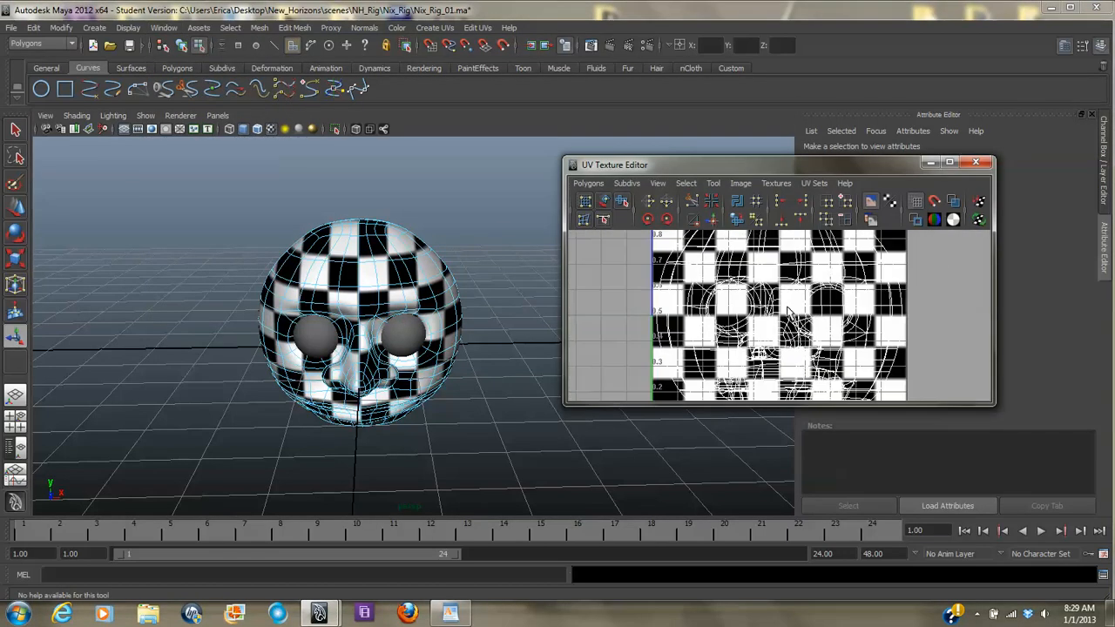
{"action": "middle_click_drag", "start_coordinate": [840, 335], "coordinate": [787, 328], "text": "alt"}
{"action": "right_click_drag", "start_coordinate": [787, 327], "coordinate": [758, 320], "text": "alt"}
{"action": "middle_click_drag", "start_coordinate": [757, 319], "coordinate": [774, 325], "text": "alt"}
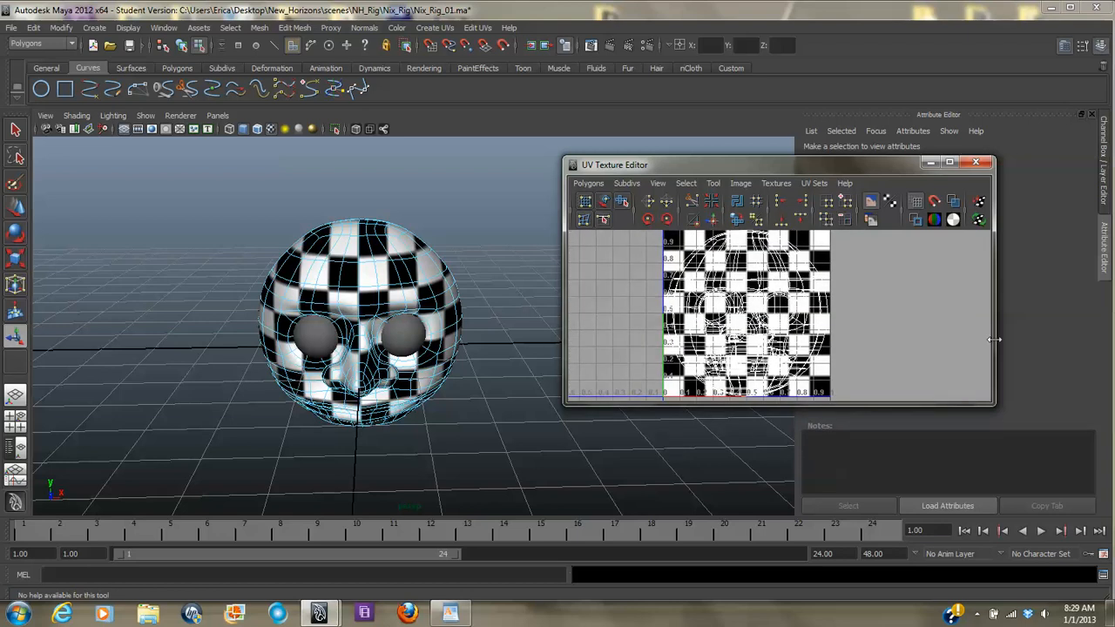
- Turn on shaded UVs and texture borders in the UV Texture Editor, and inspect the border around an eye socket
{"action": "left_click", "coordinate": [953, 202]}
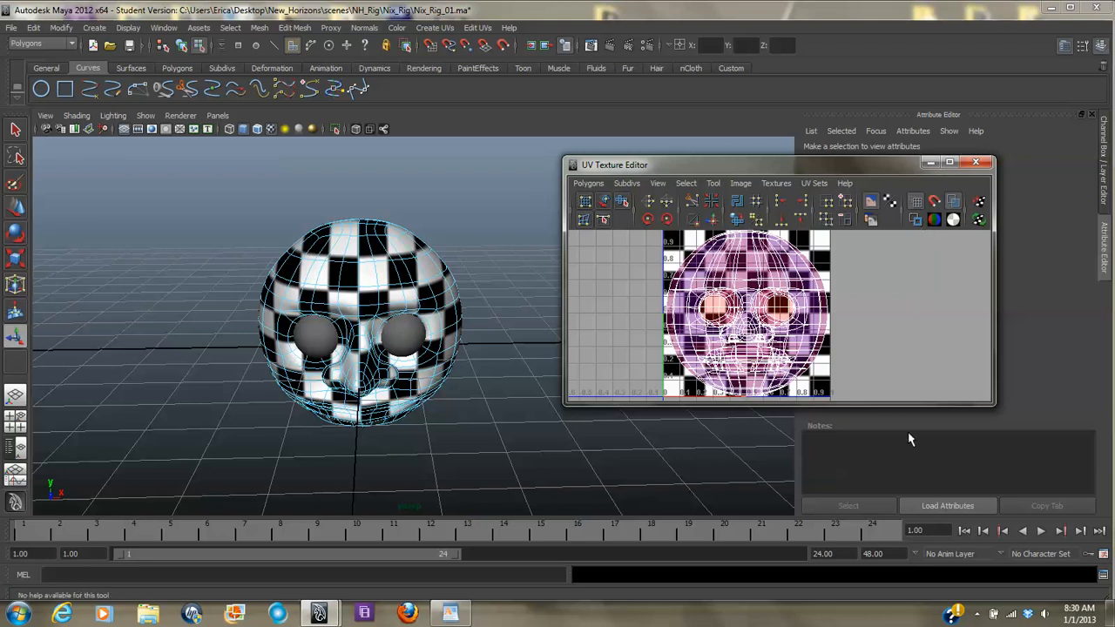
{"action": "left_click", "coordinate": [915, 219]}
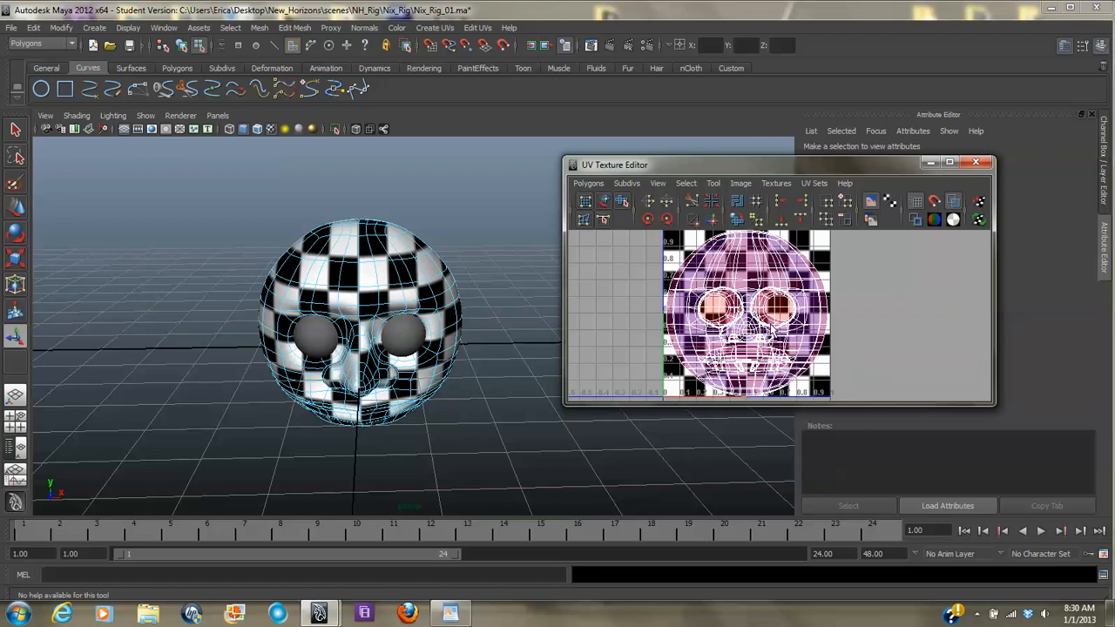
{"action": "left_click_drag", "start_coordinate": [501, 386], "coordinate": [291, 376], "text": "alt"}
{"action": "right_click_drag", "start_coordinate": [291, 376], "coordinate": [946, 480], "text": "alt"}
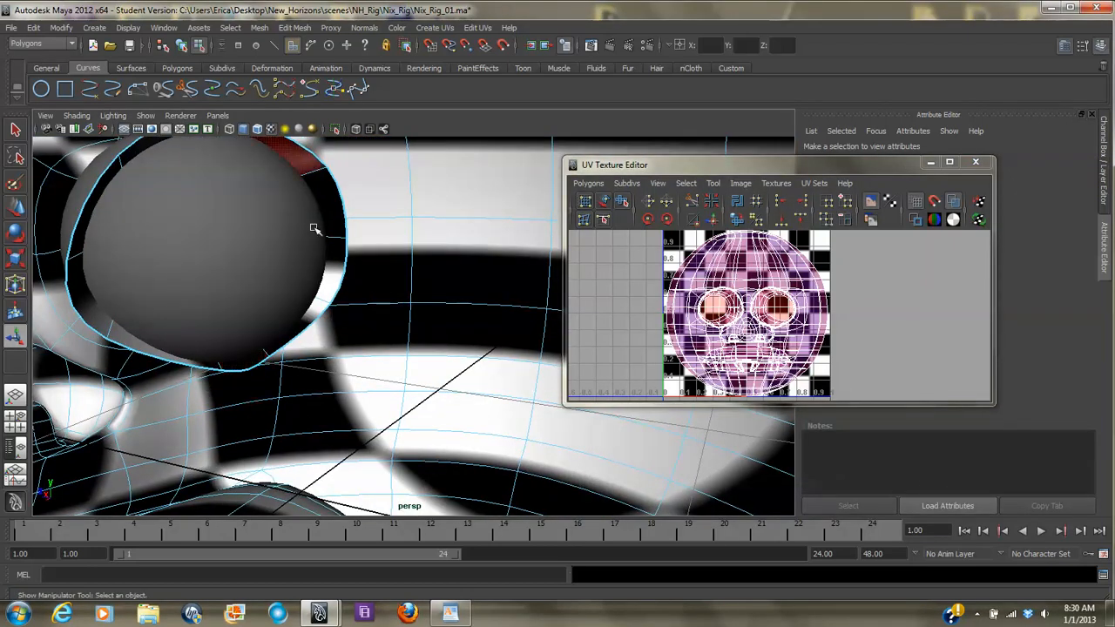
{"action": "right_click_drag", "start_coordinate": [351, 405], "coordinate": [246, 400], "text": "alt"}
{"action": "key", "text": "f"}
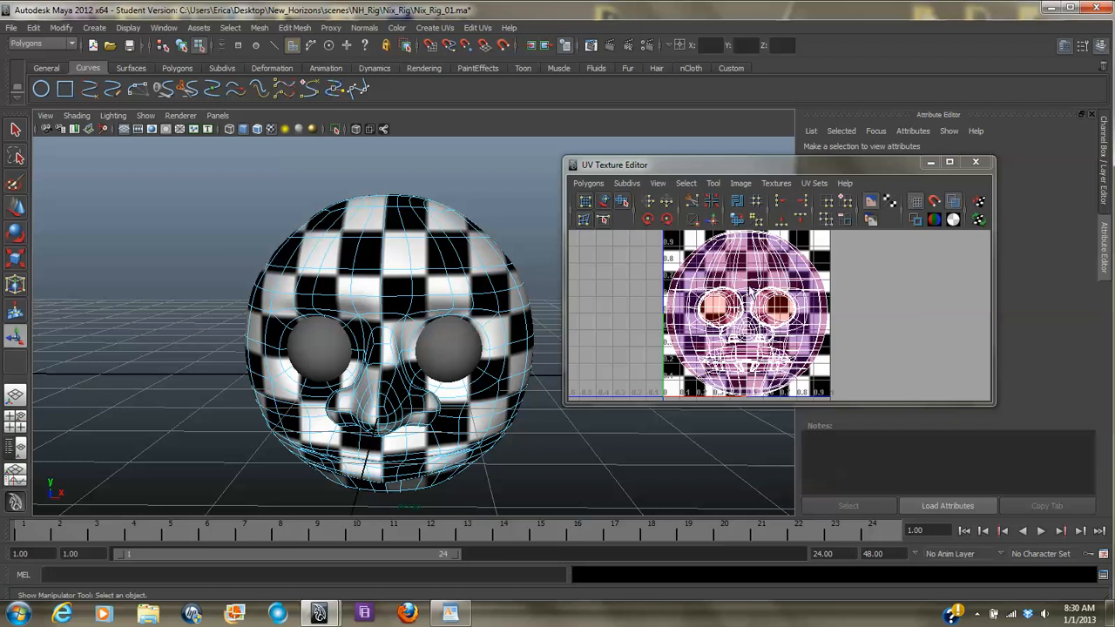
- Select the vertical edge loop around the middle of the head from crown to underside, and cut the UVs along it
{"action": "left_click_drag", "start_coordinate": [523, 323], "coordinate": [409, 348], "text": "alt"}
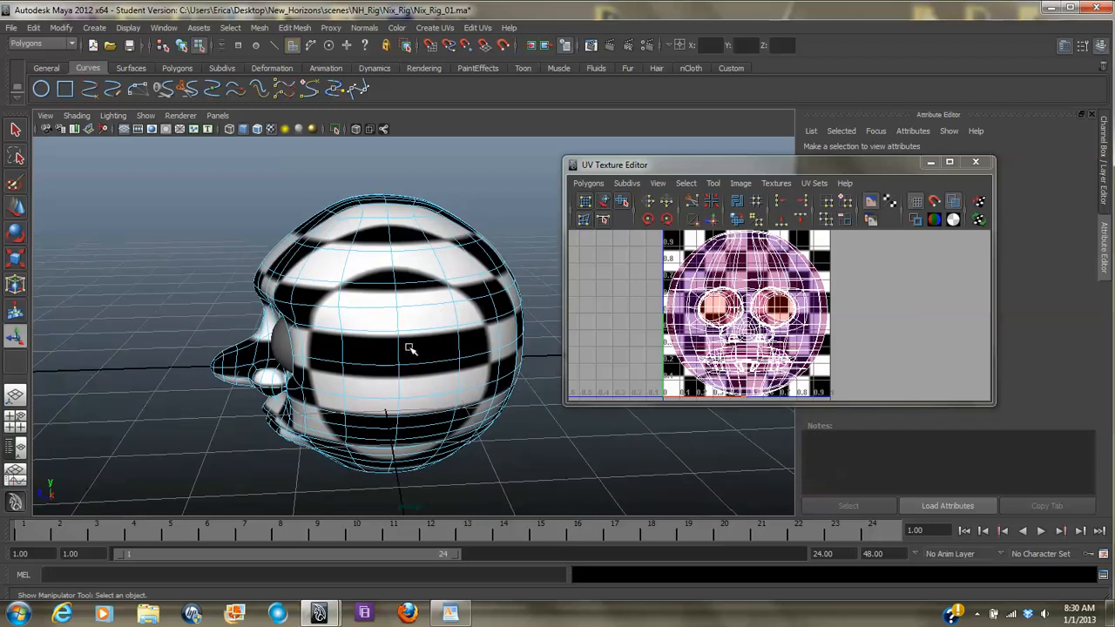
{"action": "right_click_drag", "start_coordinate": [414, 331], "coordinate": [410, 297]}
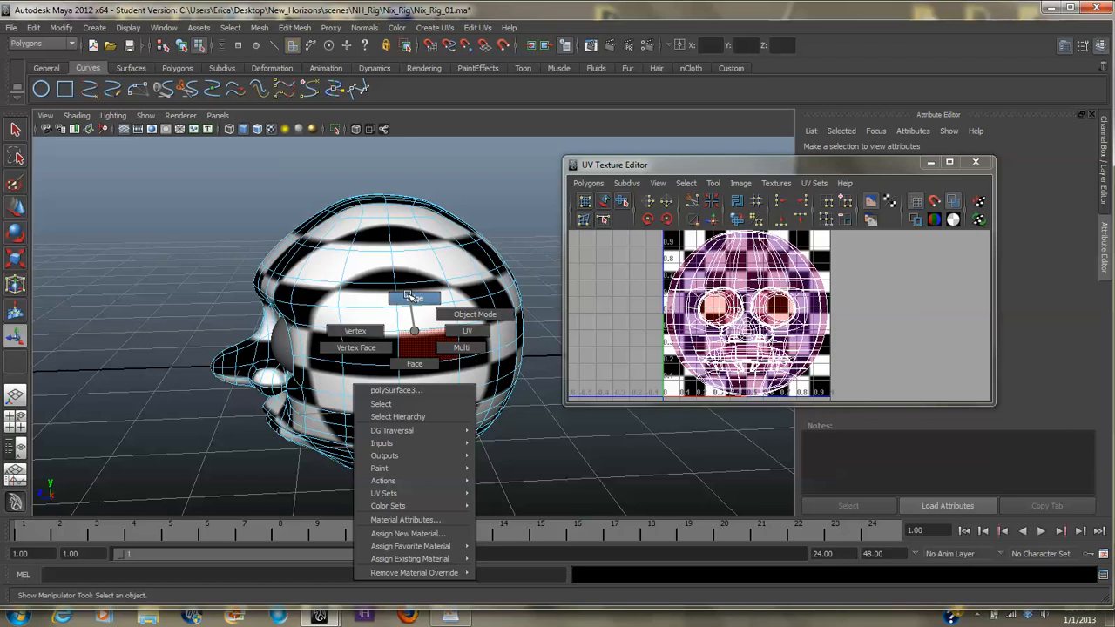
{"action": "right_click_drag", "start_coordinate": [410, 296], "coordinate": [410, 296]}
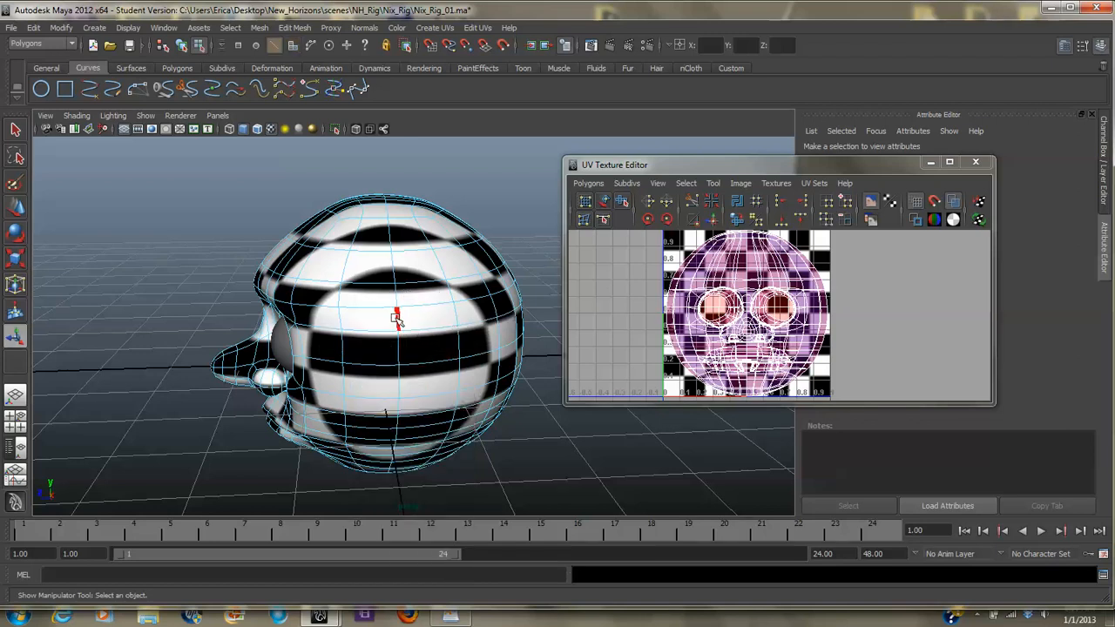
{"action": "key", "text": "ctrl+z"}
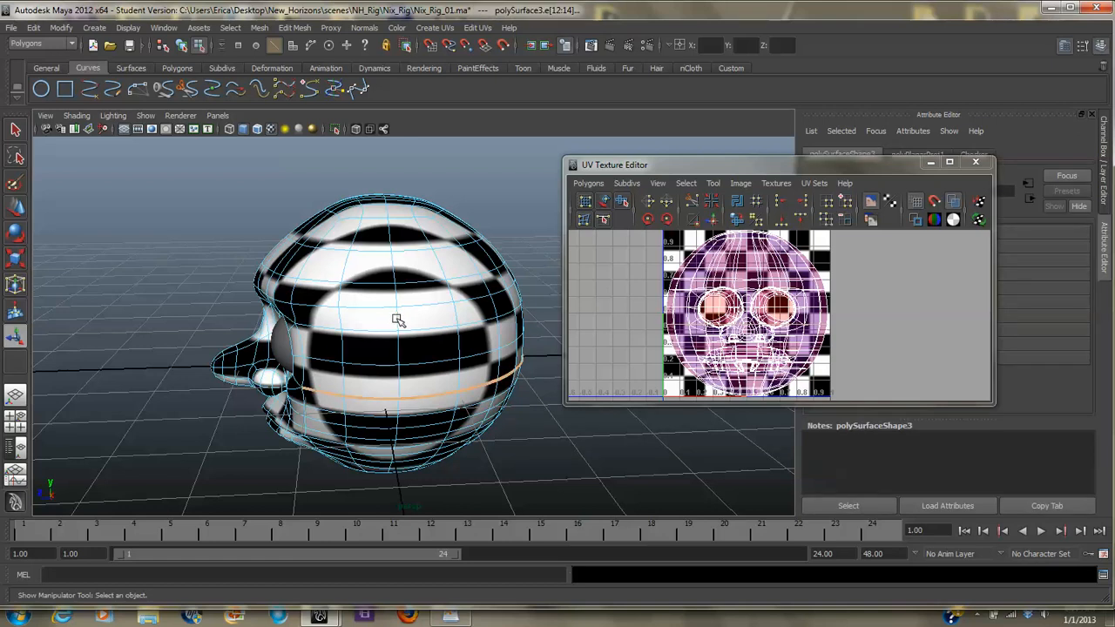
{"action": "double_click", "coordinate": [397, 307]}
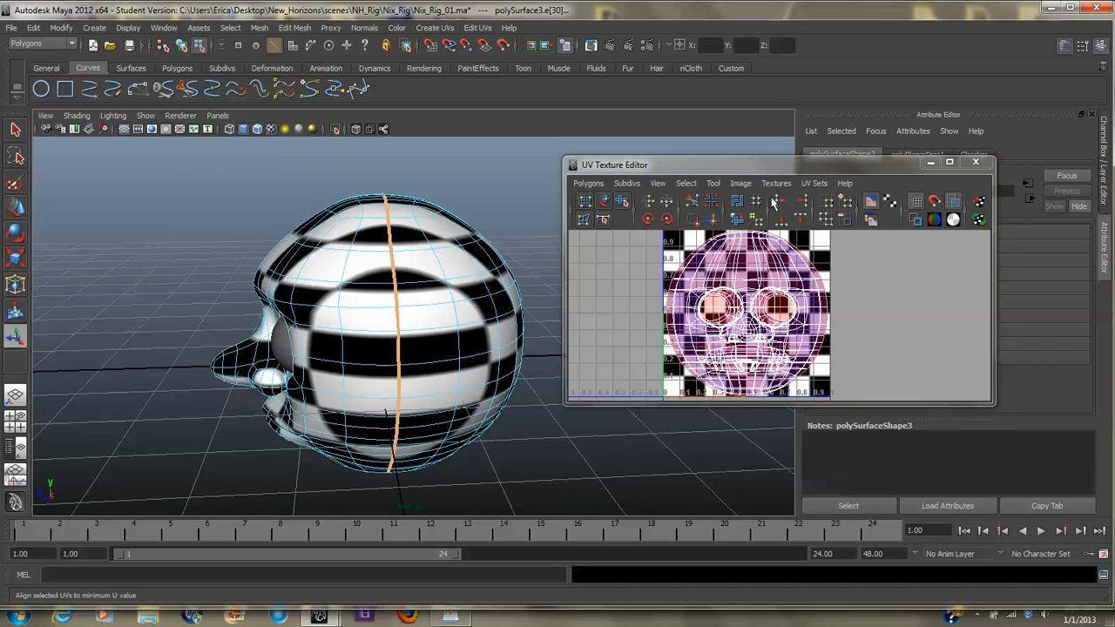
{"action": "left_click", "coordinate": [694, 204]}
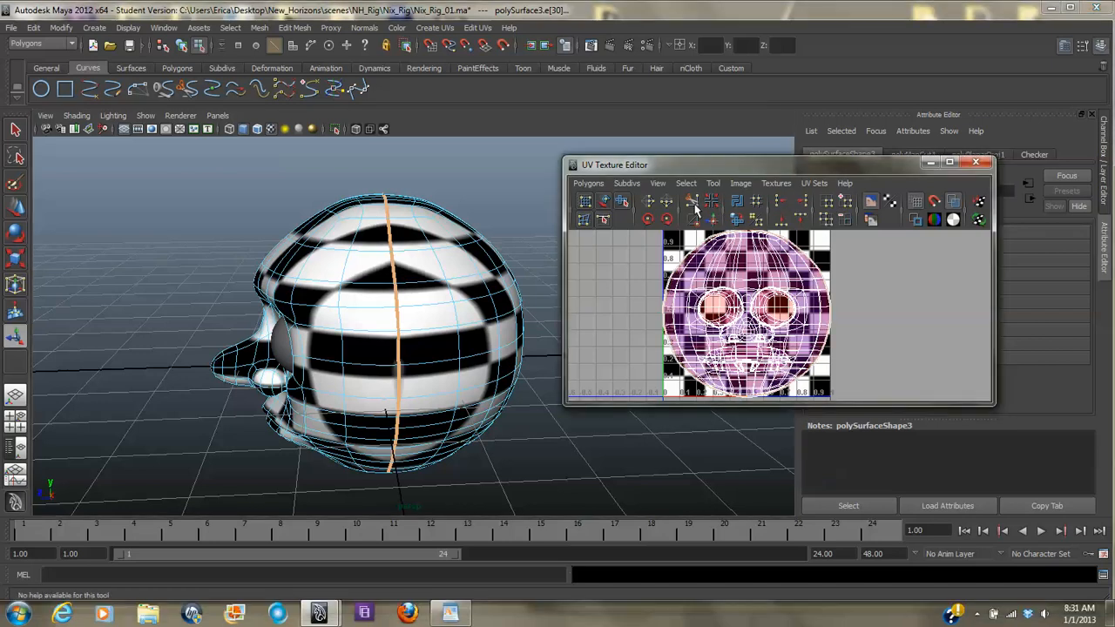
- Move the UV shell of the back of the head off the face shell into the empty space beside the 0–1 texture area
{"action": "left_click_drag", "start_coordinate": [325, 393], "coordinate": [428, 398], "text": "alt"}
{"action": "right_click_drag", "start_coordinate": [428, 399], "coordinate": [315, 386], "text": "alt"}
{"action": "left_click_drag", "start_coordinate": [316, 386], "coordinate": [329, 335], "text": "alt"}
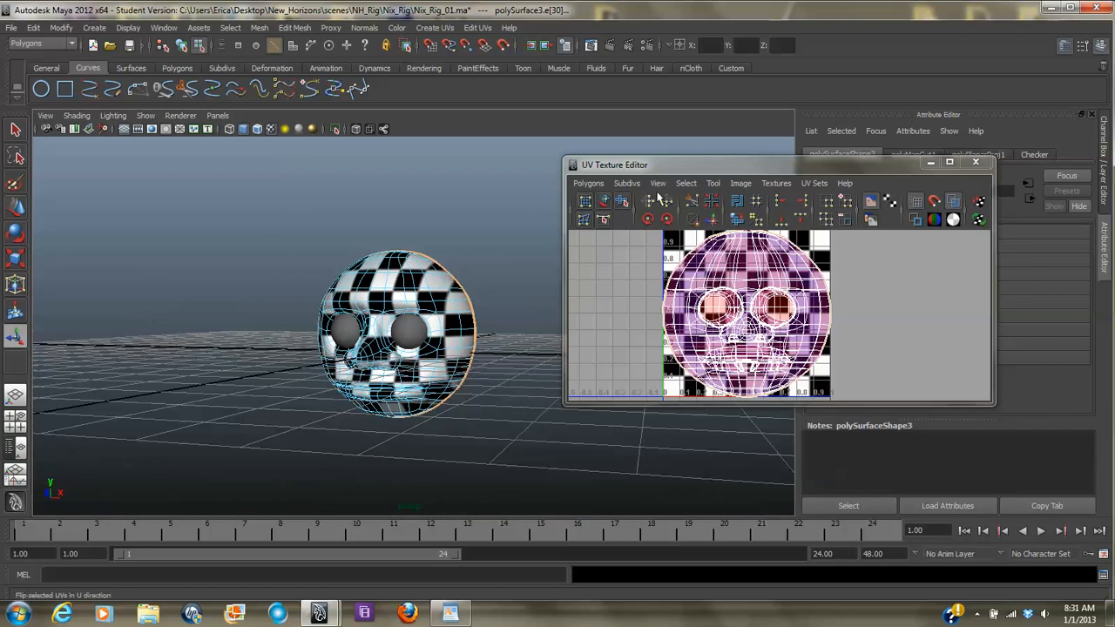
{"action": "left_click", "coordinate": [603, 201]}
{"action": "left_click", "coordinate": [742, 320]}
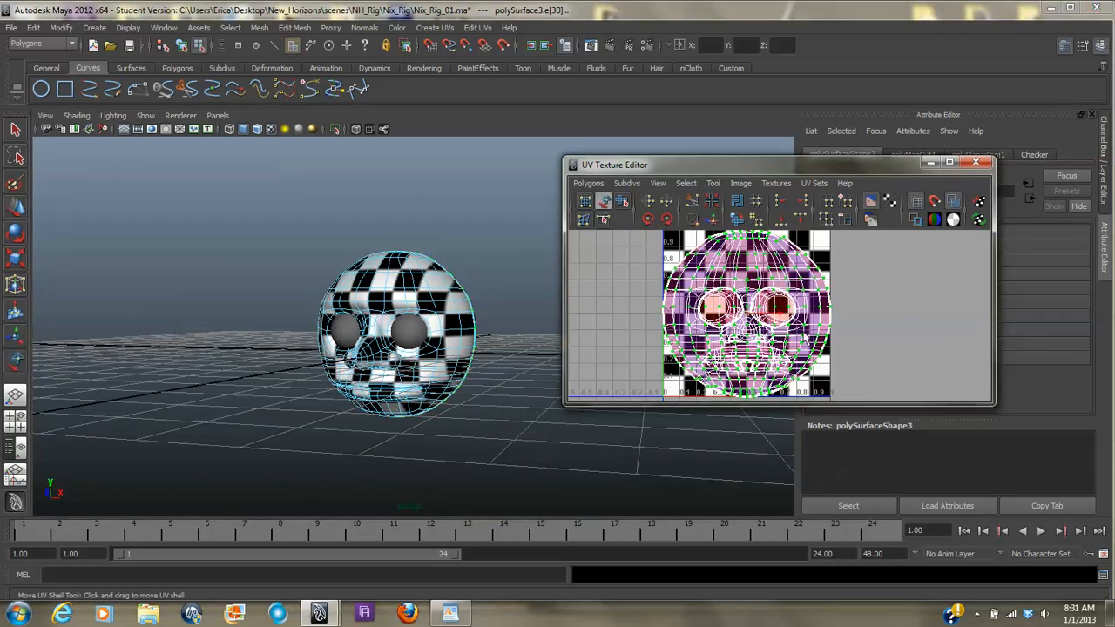
{"action": "left_click_drag", "start_coordinate": [773, 302], "coordinate": [583, 302]}
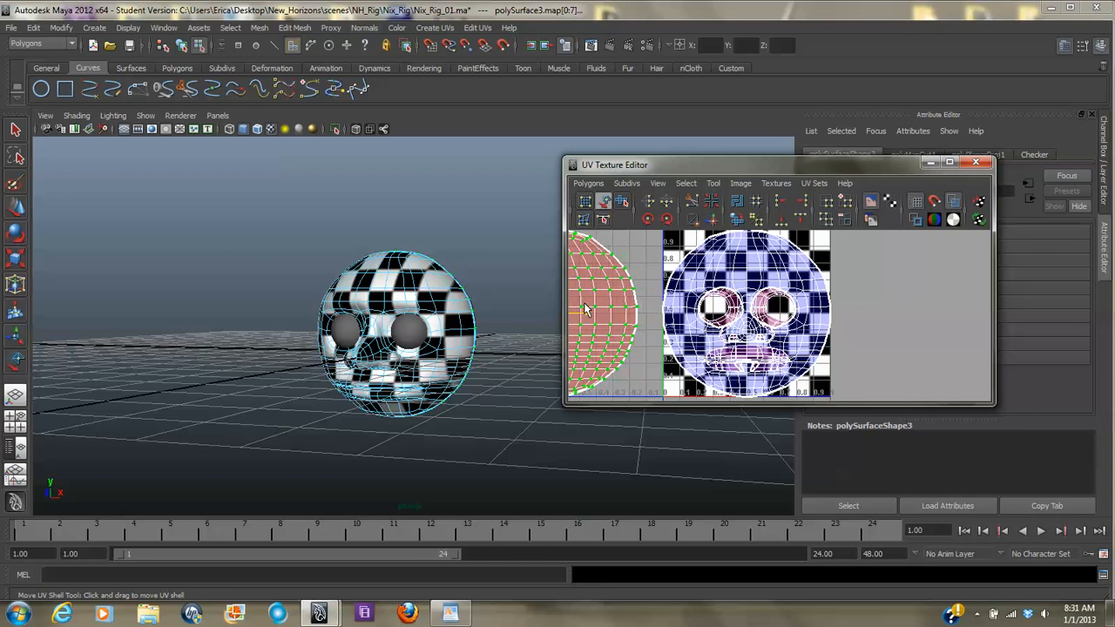
{"action": "right_click_drag", "start_coordinate": [872, 323], "coordinate": [714, 330], "text": "alt"}
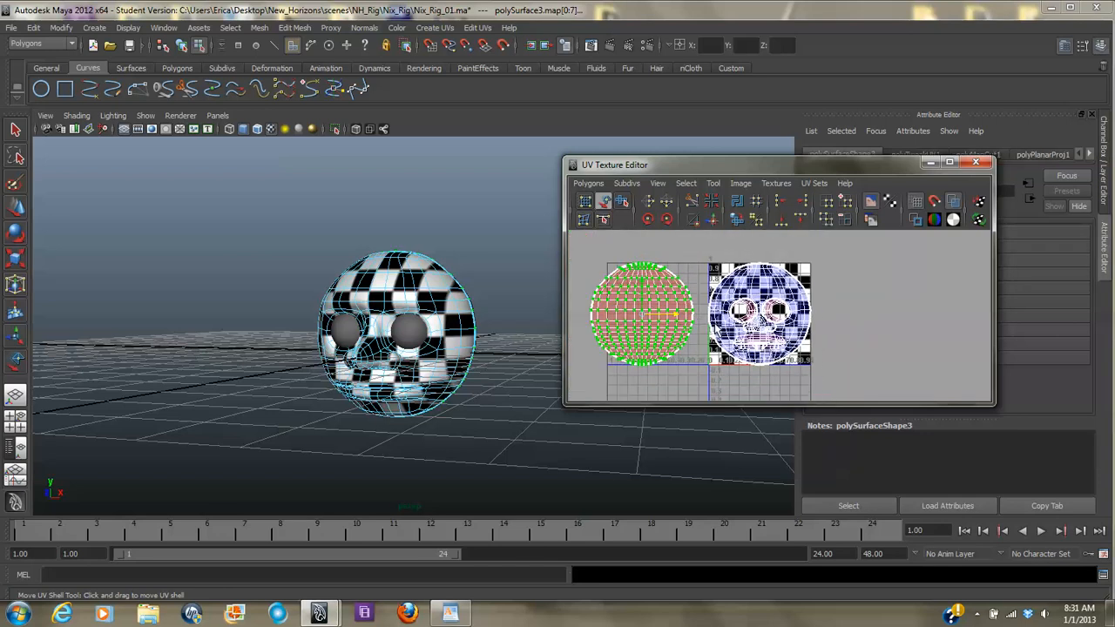
- Mirror the back-of-head UV shell horizontally by scaling it through itself along U
{"action": "left_click", "coordinate": [603, 203]}
{"action": "left_click_drag", "start_coordinate": [457, 376], "coordinate": [380, 287], "text": "alt"}
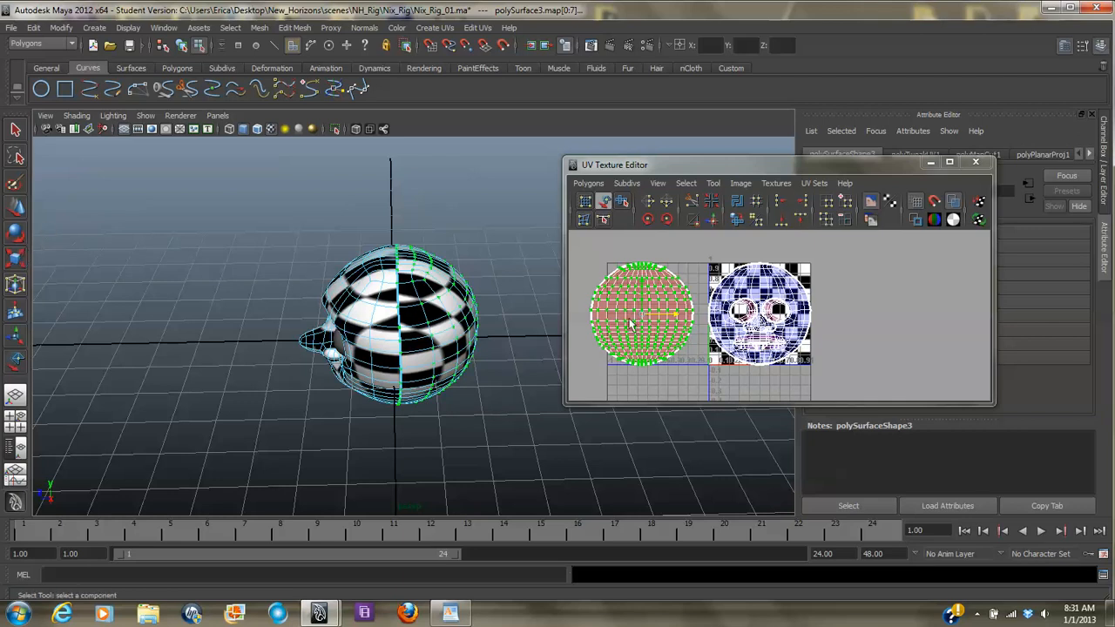
{"action": "left_click", "coordinate": [15, 258]}
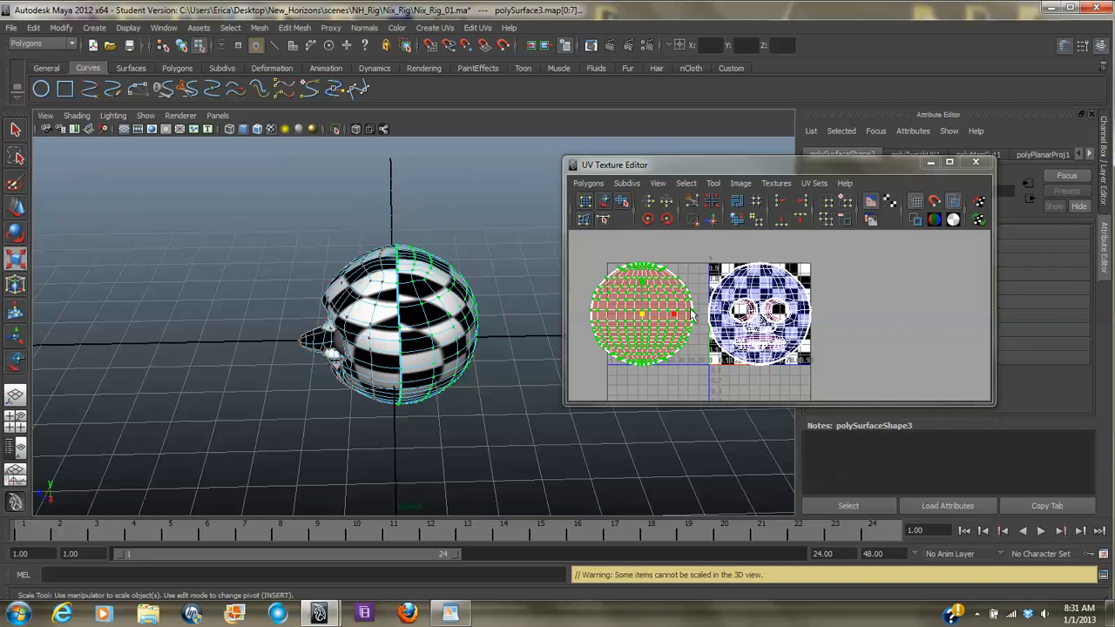
{"action": "left_click_drag", "start_coordinate": [676, 318], "coordinate": [609, 316]}
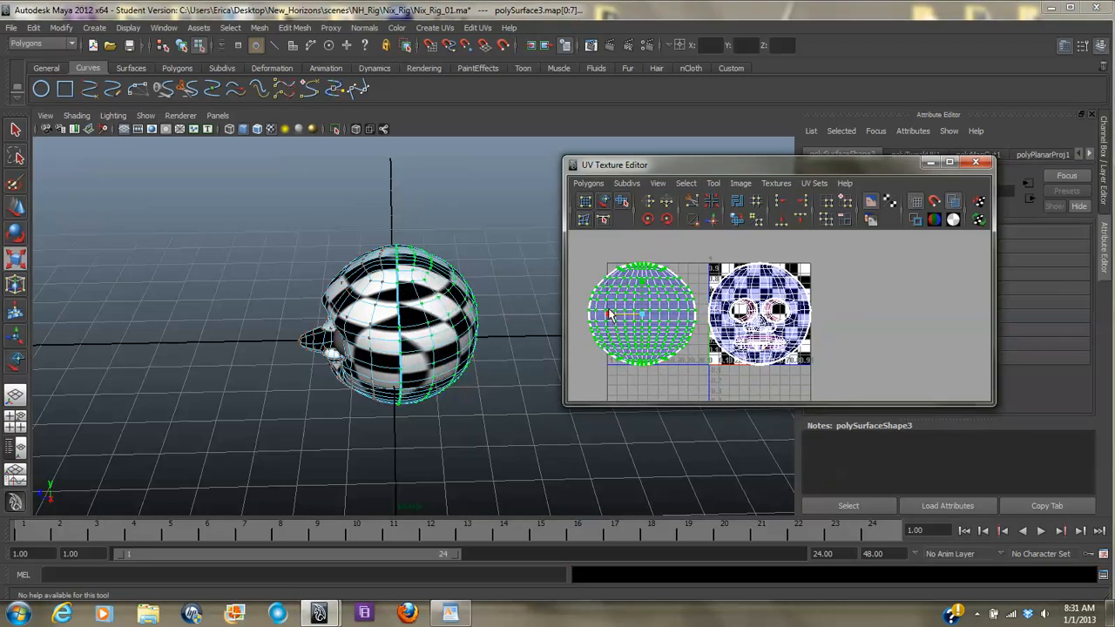
- Select two consecutive horizontal edges running backward from the seam at mid-height on one side of the head
{"action": "left_click_drag", "start_coordinate": [473, 373], "coordinate": [470, 345], "text": "alt"}
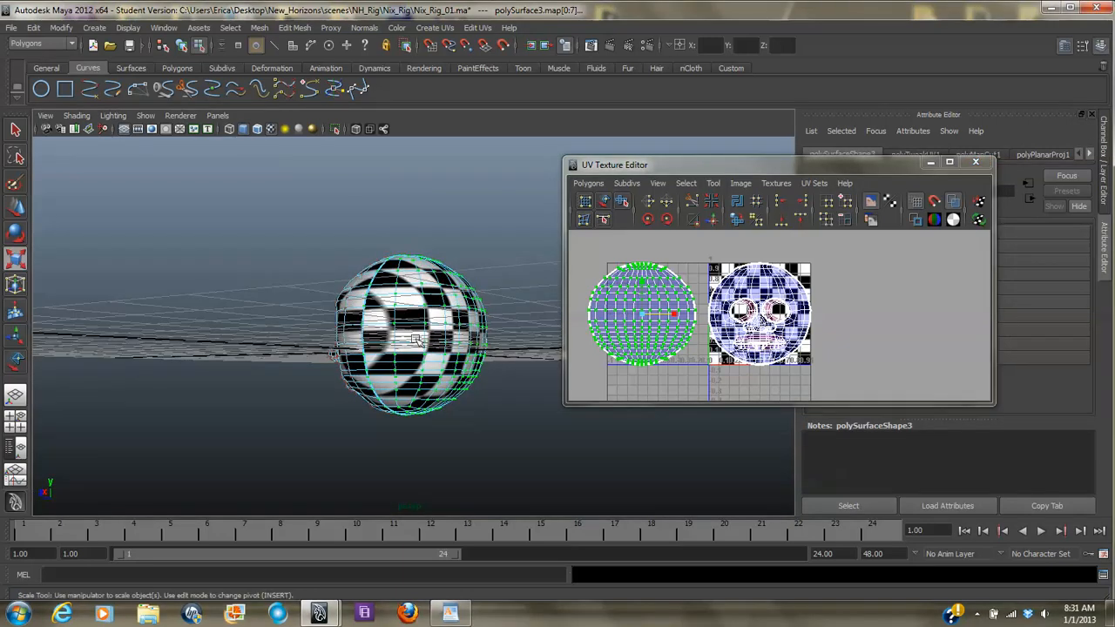
{"action": "left_click_drag", "start_coordinate": [421, 327], "coordinate": [357, 342], "text": "alt"}
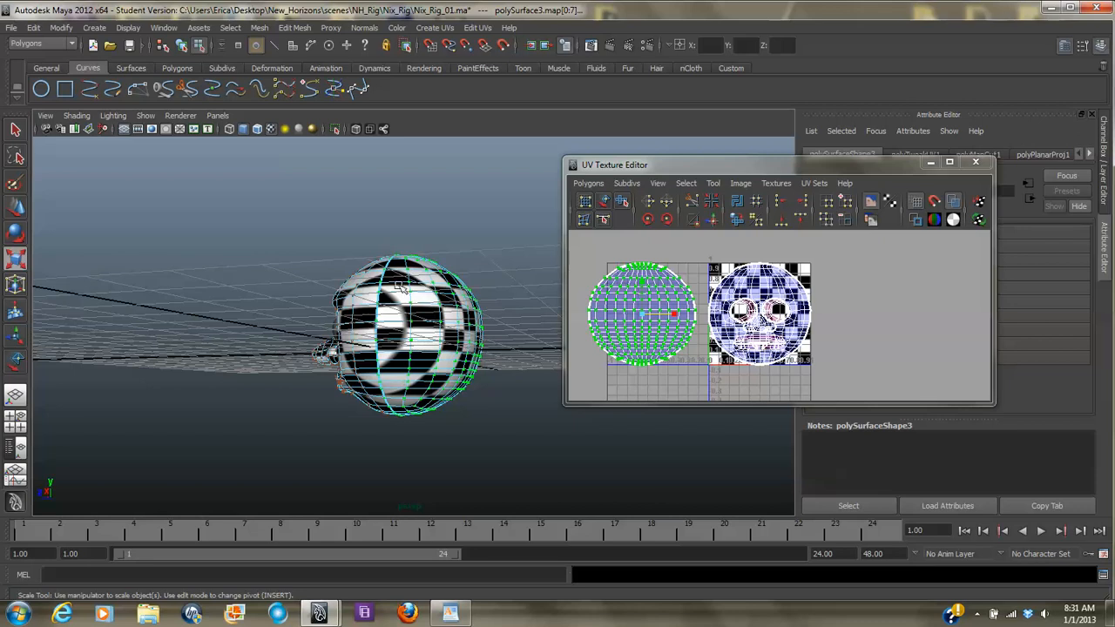
{"action": "left_click_drag", "start_coordinate": [491, 383], "coordinate": [431, 397], "text": "alt"}
{"action": "left_click_drag", "start_coordinate": [436, 311], "coordinate": [365, 381], "text": "alt"}
{"action": "right_click_drag", "start_coordinate": [365, 380], "coordinate": [391, 366], "text": "alt"}
{"action": "key", "text": "r"}
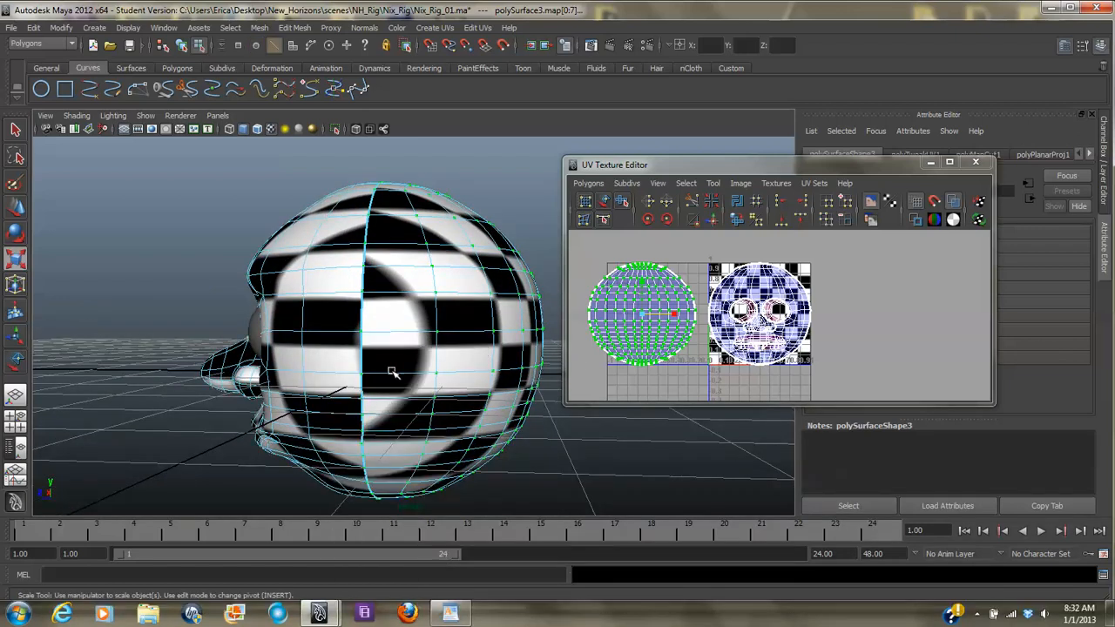
{"action": "left_click", "coordinate": [391, 374]}
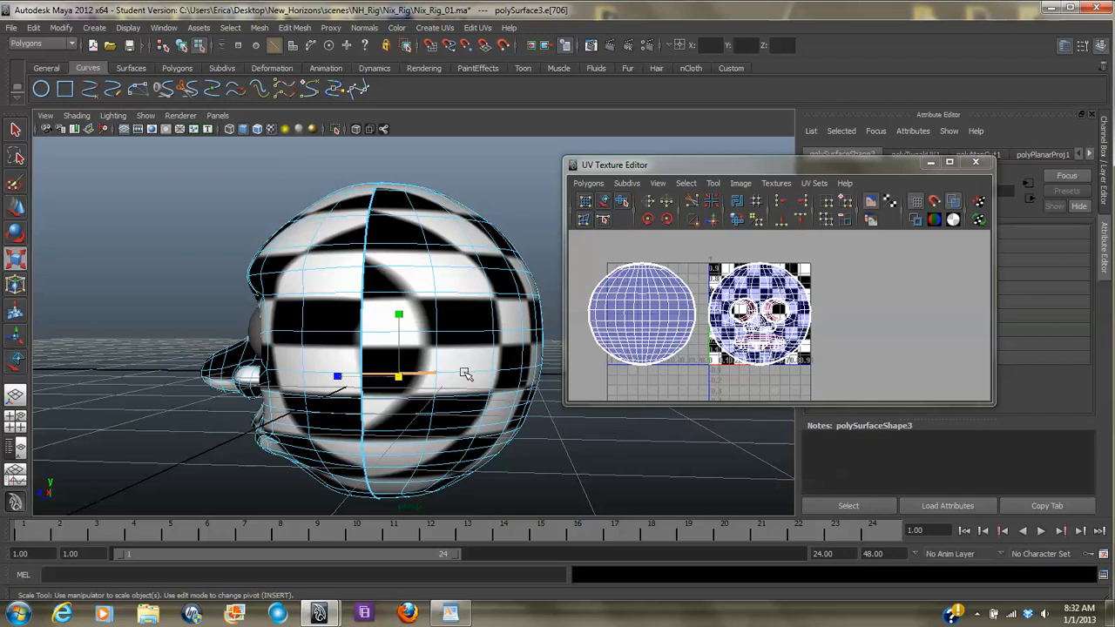
{"action": "left_click_drag", "start_coordinate": [471, 391], "coordinate": [411, 373], "text": "alt"}
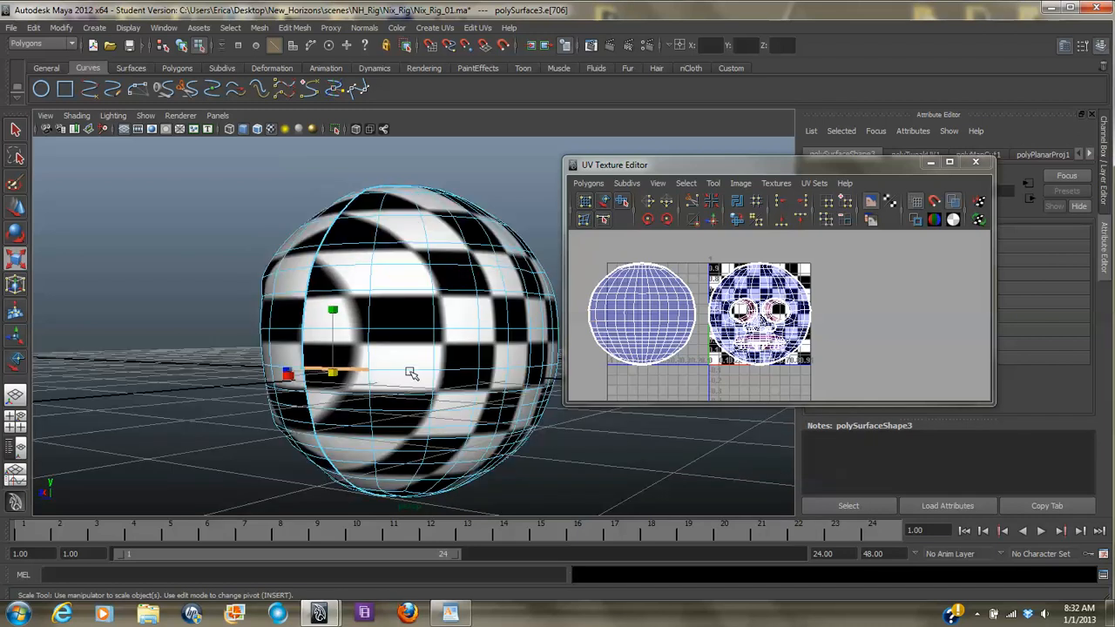
{"action": "left_click", "coordinate": [416, 374], "text": "shift"}
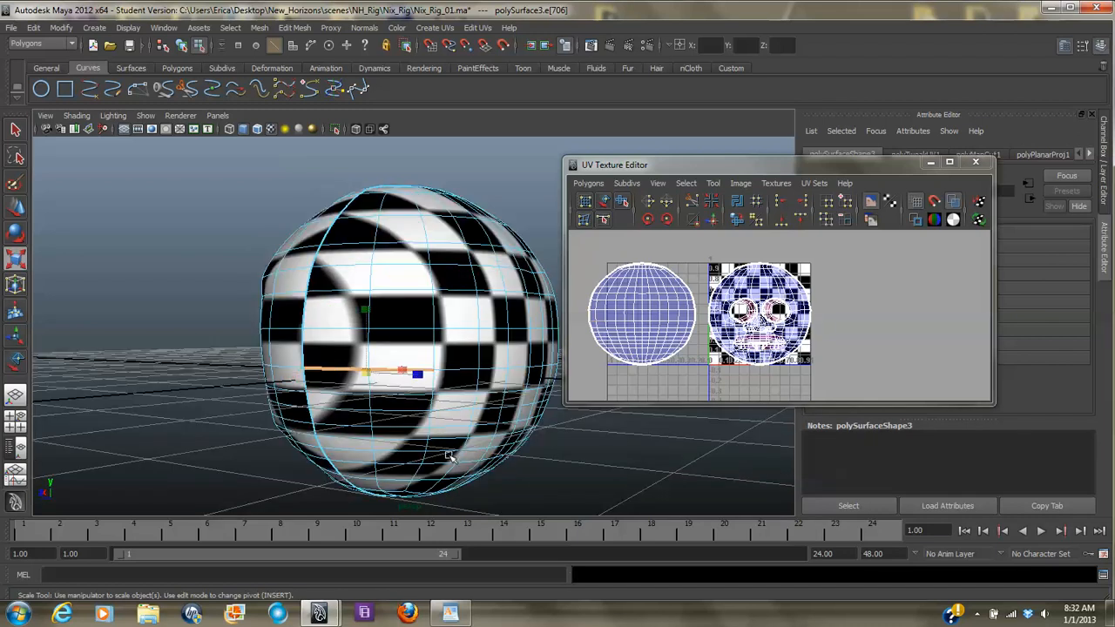
- Add to the selection the three centre edges running back from the seam beneath the head, and two matching horizontal edges on the opposite side
{"action": "left_click_drag", "start_coordinate": [470, 458], "coordinate": [378, 393], "text": "alt"}
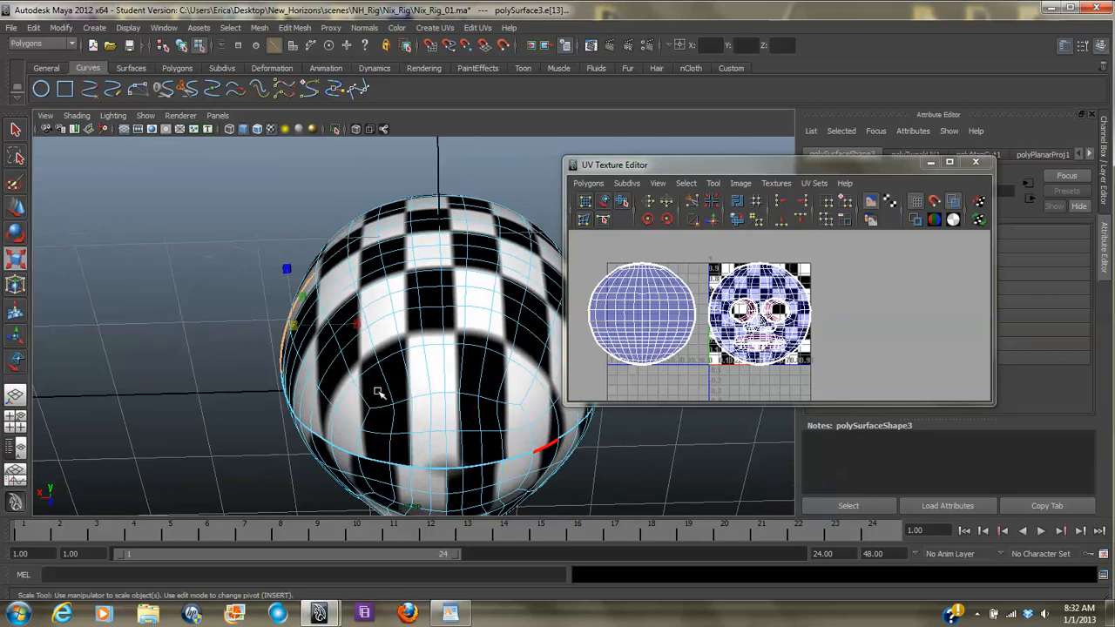
{"action": "left_click", "coordinate": [446, 459], "text": "shift"}
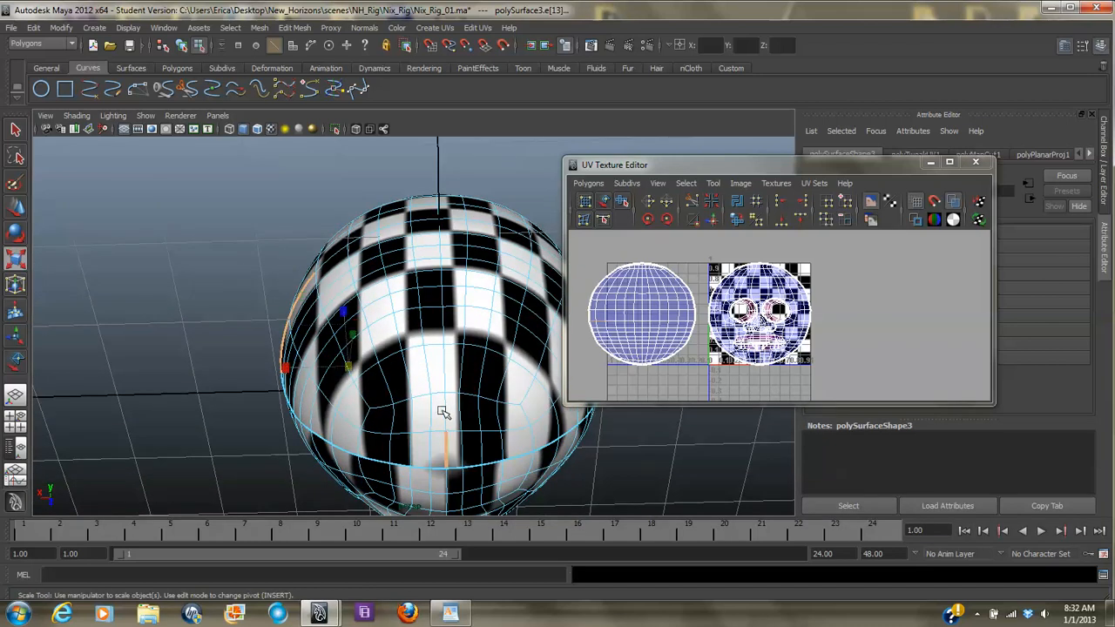
{"action": "left_click", "coordinate": [445, 407], "text": "shift"}
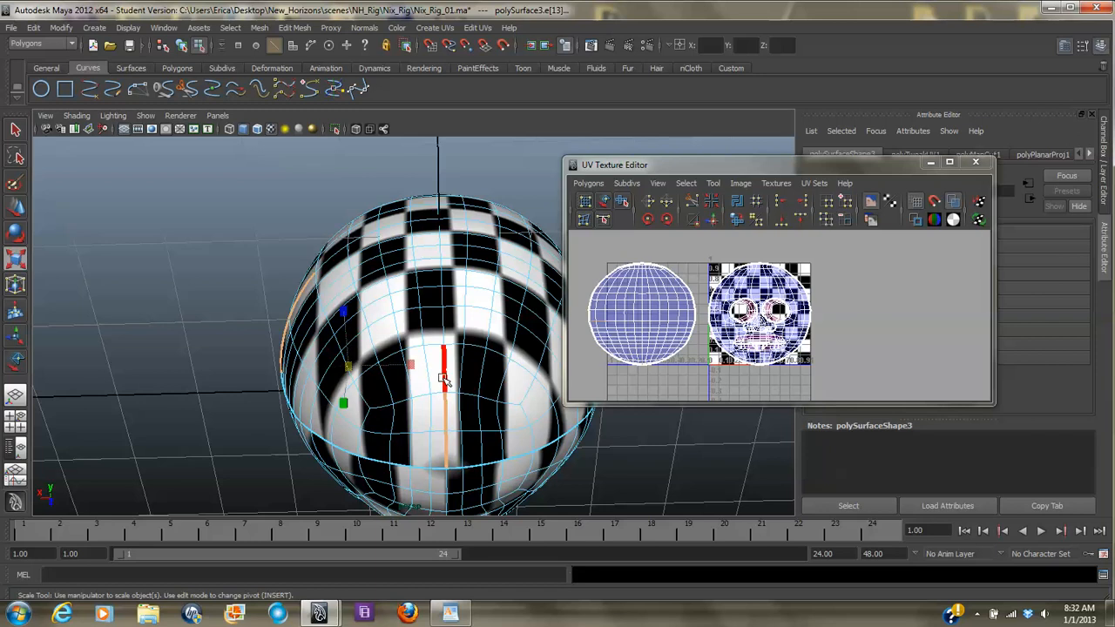
{"action": "left_click", "coordinate": [447, 381], "text": "shift"}
{"action": "left_click_drag", "start_coordinate": [440, 322], "coordinate": [398, 336], "text": "alt"}
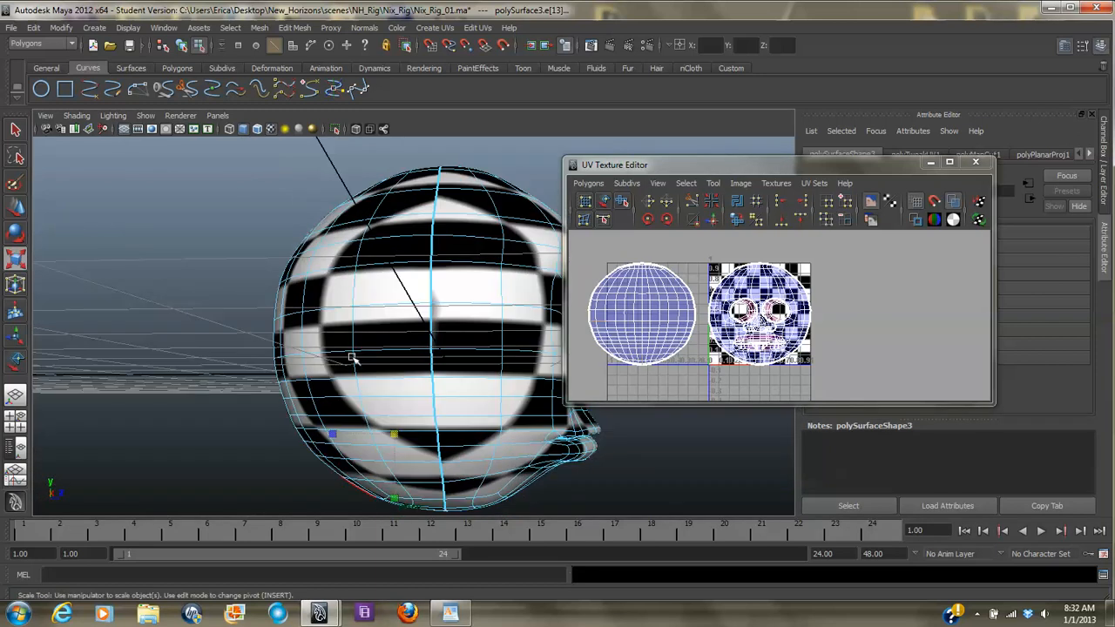
{"action": "left_click", "coordinate": [412, 351], "text": "shift"}
{"action": "left_click", "coordinate": [330, 352], "text": "shift"}
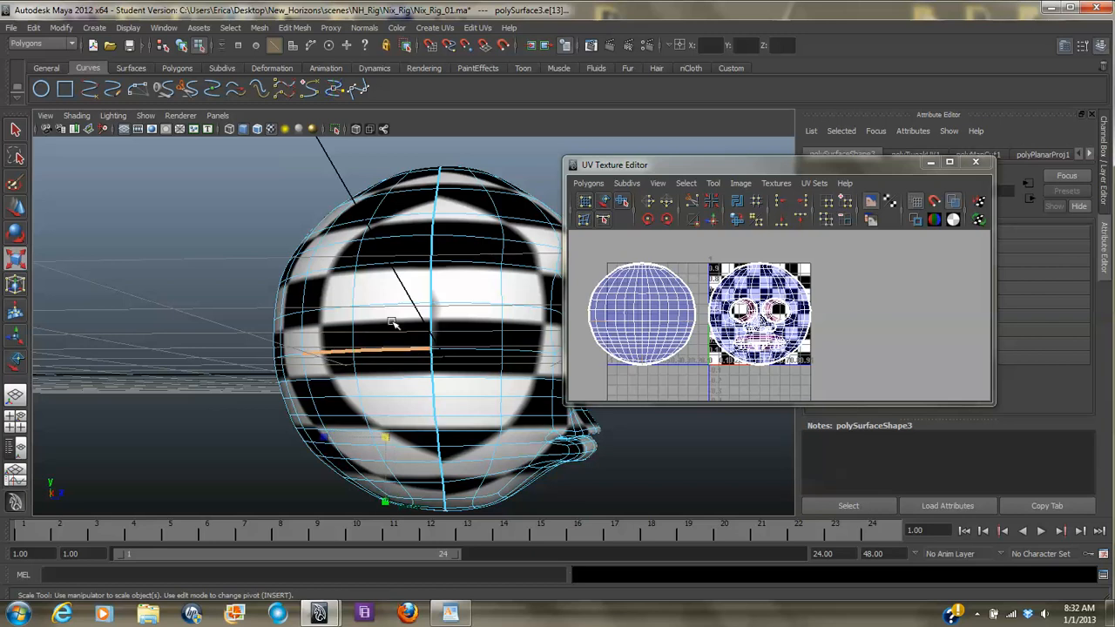
- Add the three centre edges running back from the seam on top of the head, and cut the UVs along all selected edges
{"action": "left_click_drag", "start_coordinate": [381, 261], "coordinate": [504, 304], "text": "alt"}
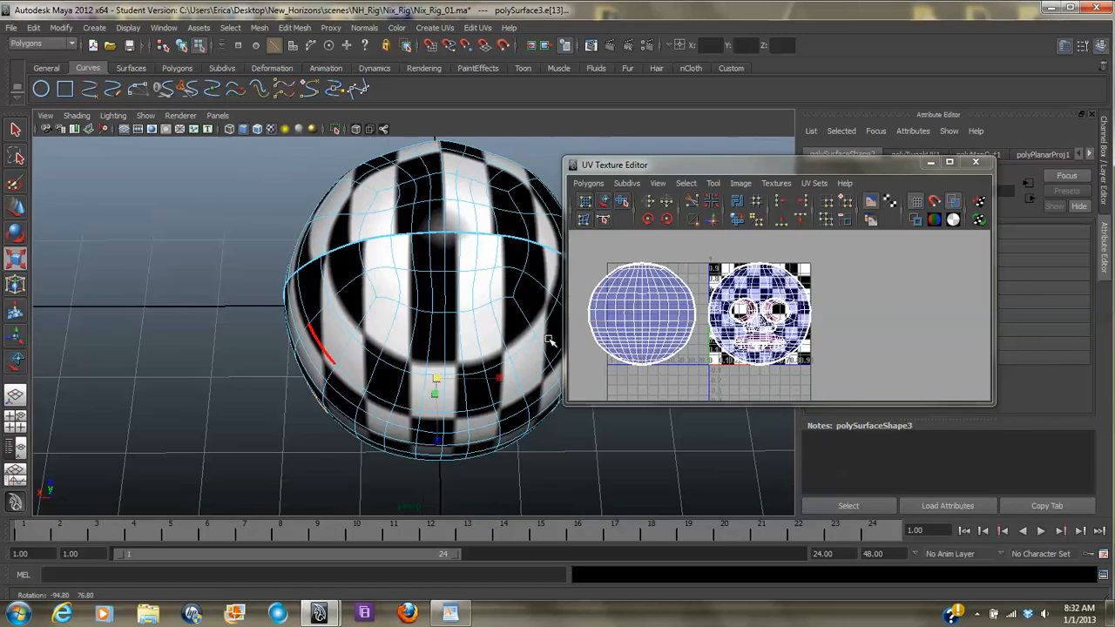
{"action": "left_click", "coordinate": [440, 268], "text": "shift"}
{"action": "left_click", "coordinate": [445, 310], "text": "shift"}
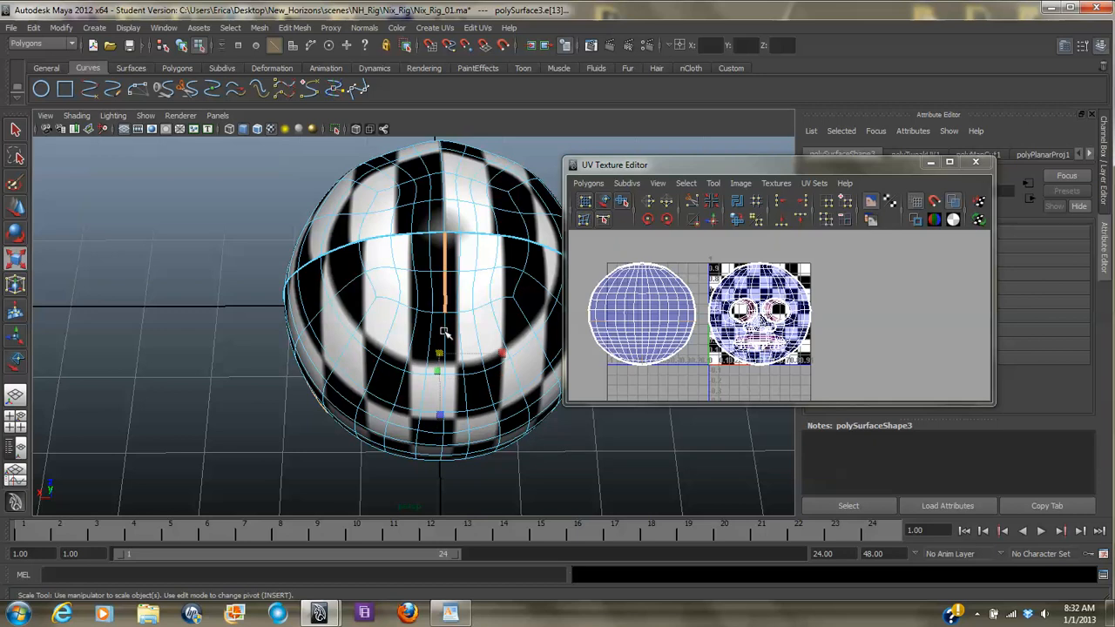
{"action": "left_click", "coordinate": [445, 334], "text": "shift"}
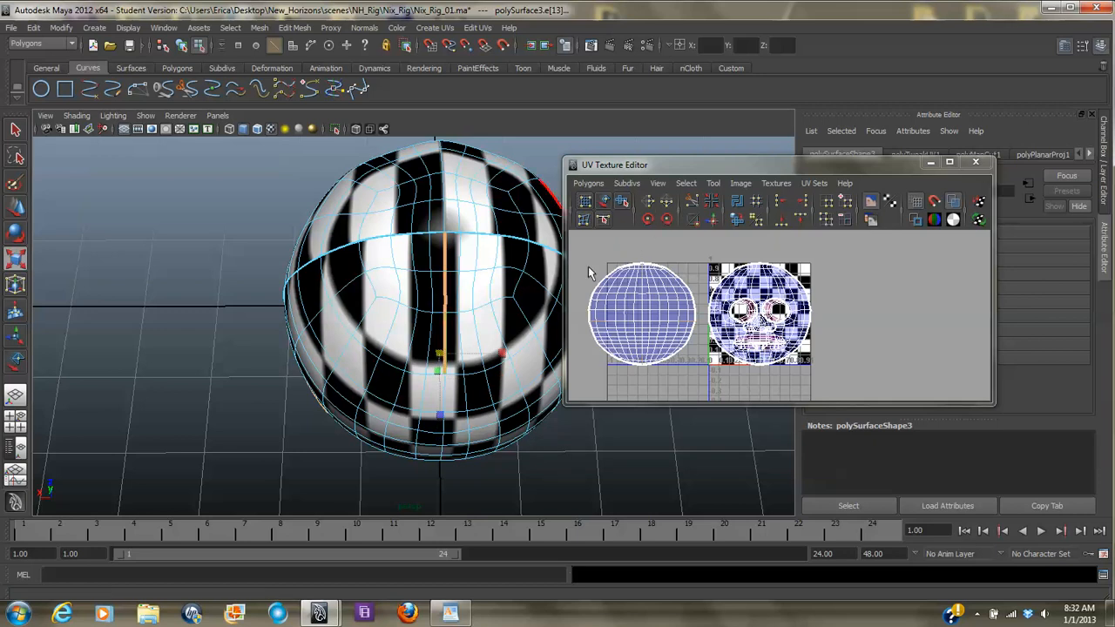
{"action": "left_click", "coordinate": [689, 202]}
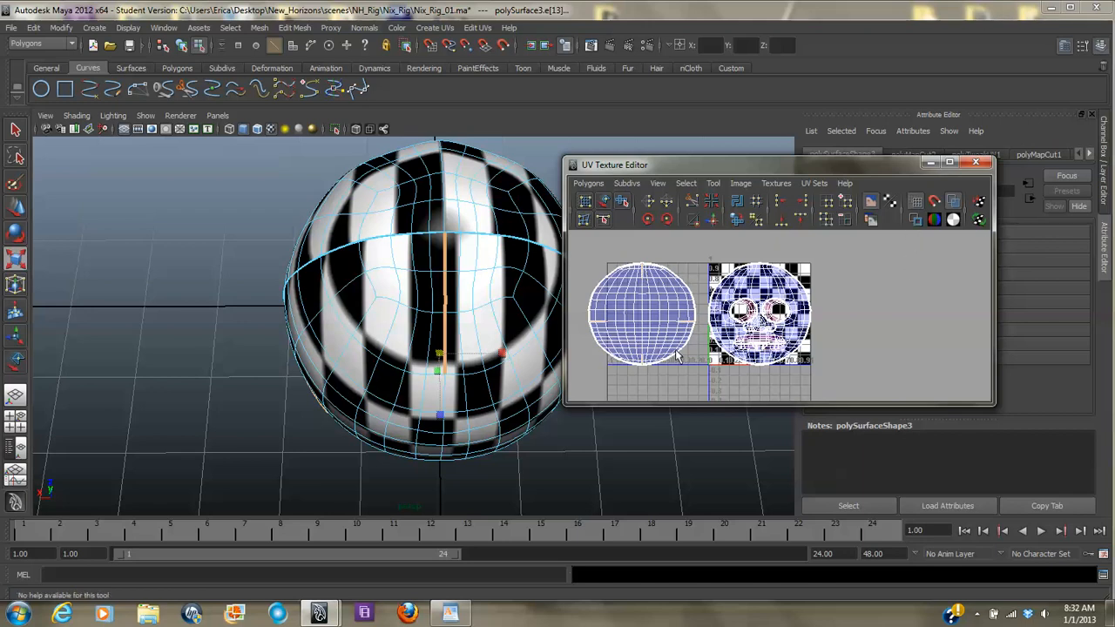
- Select the whole back-of-head UV shell and unfold it with the Smooth UV tool until its cuts spread open
{"action": "left_click", "coordinate": [604, 203]}
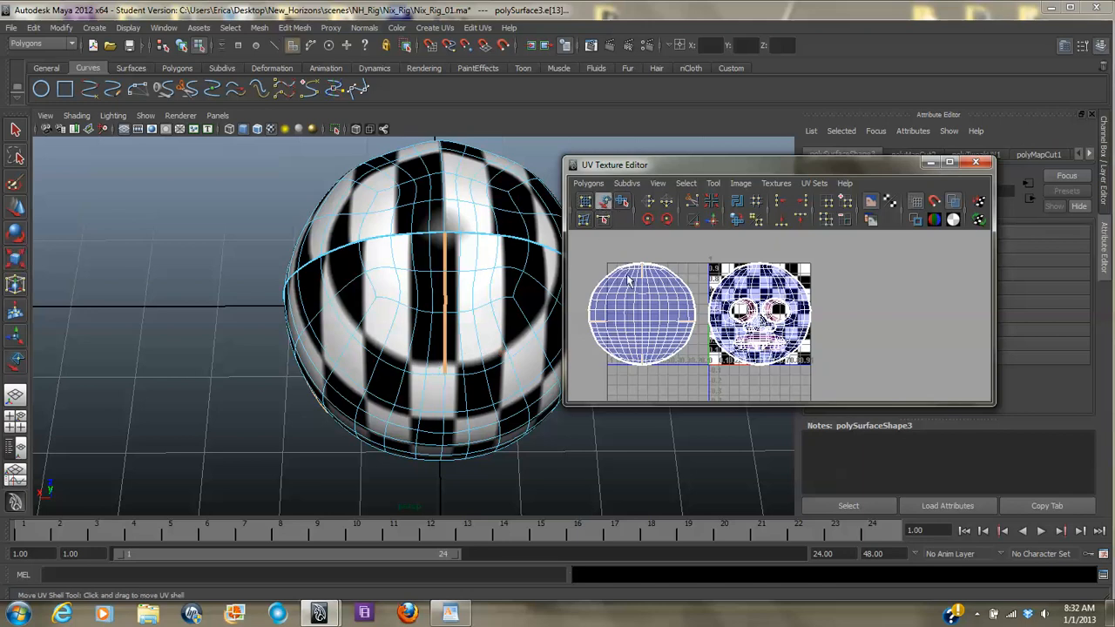
{"action": "left_click", "coordinate": [647, 319]}
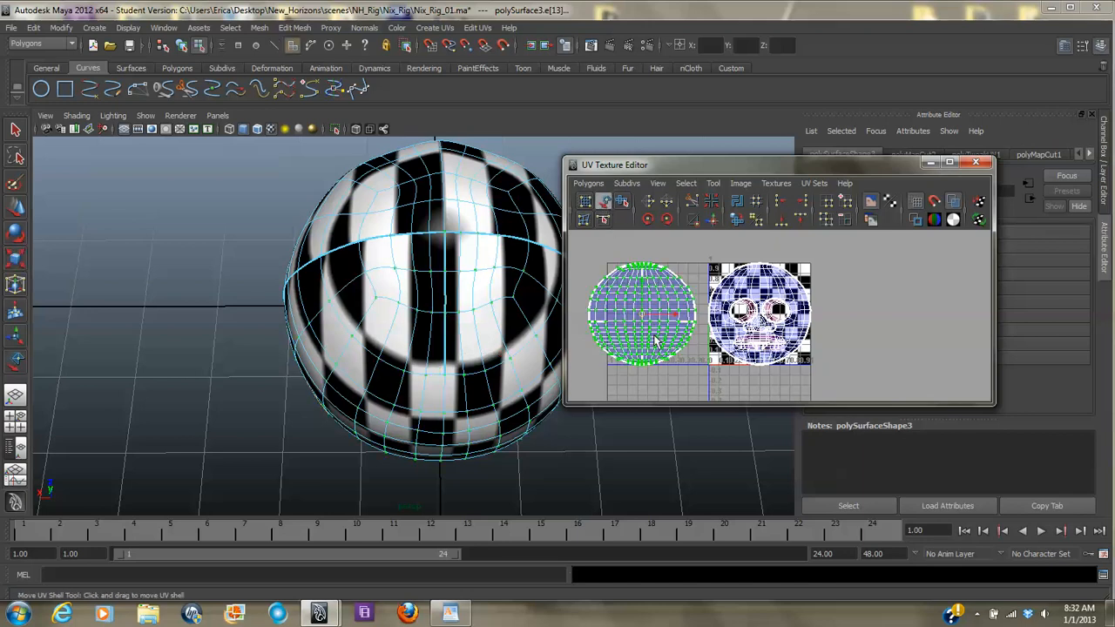
{"action": "left_click", "coordinate": [621, 202]}
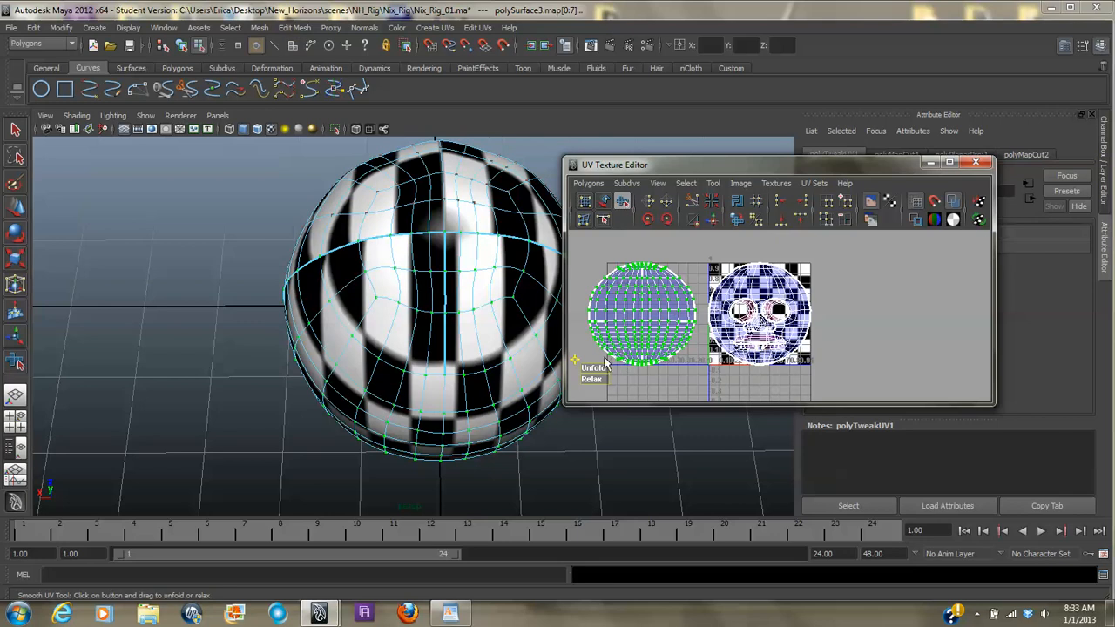
{"action": "left_click_drag", "start_coordinate": [586, 373], "coordinate": [1109, 472]}
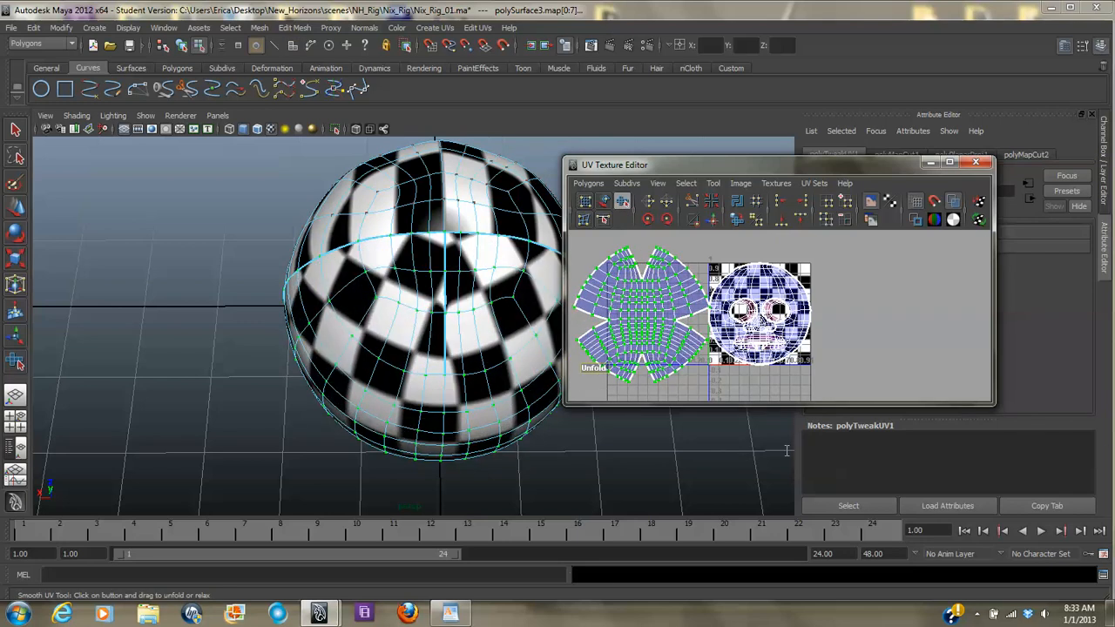
{"action": "left_click_drag", "start_coordinate": [587, 373], "coordinate": [746, 386]}
- Examine the checker pattern on the sides and back of the head for distortion, and activate the Move UV Shell tool
{"action": "left_click_drag", "start_coordinate": [375, 381], "coordinate": [440, 322], "text": "alt"}
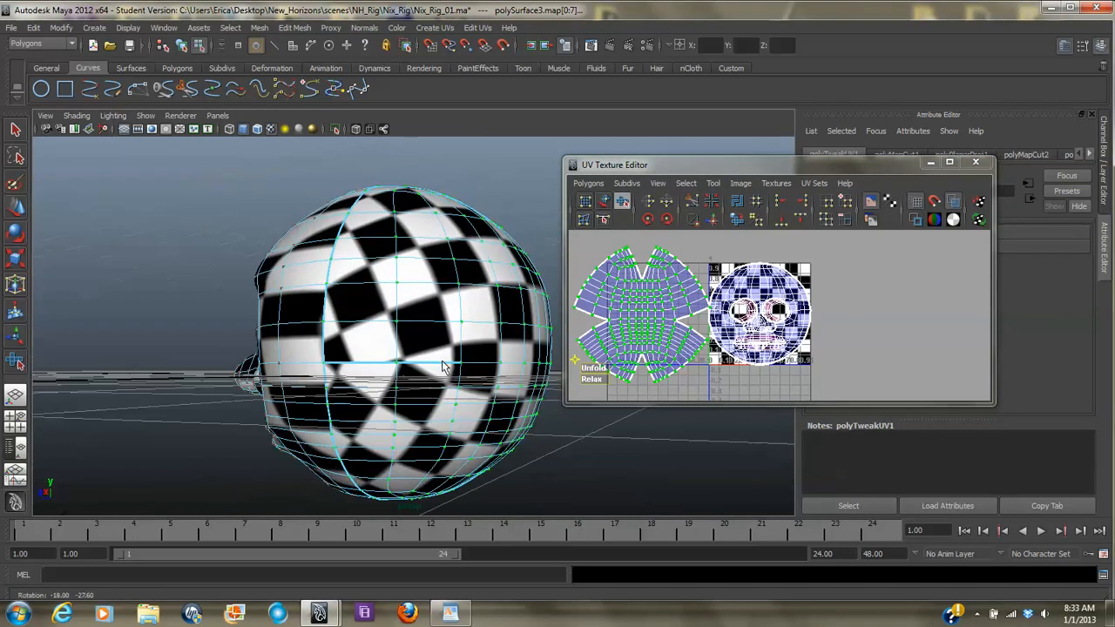
{"action": "left_click_drag", "start_coordinate": [470, 422], "coordinate": [201, 416], "text": "alt"}
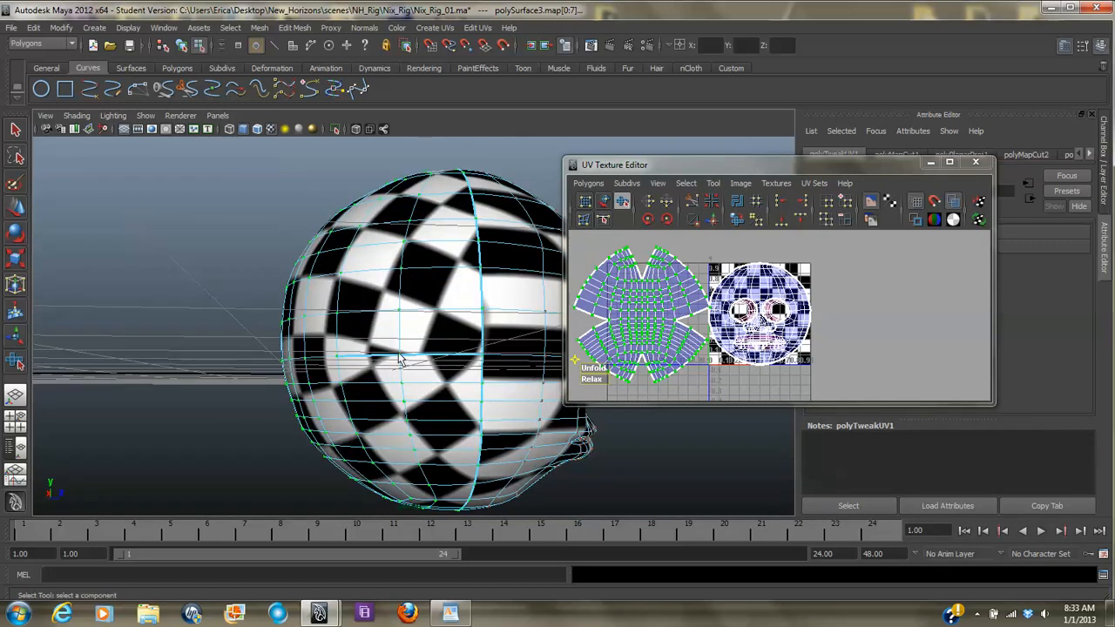
{"action": "left_click_drag", "start_coordinate": [367, 393], "coordinate": [507, 456], "text": "alt"}
{"action": "scroll", "coordinate": [798, 373], "scroll_direction": "down", "scroll_amount": 3}
{"action": "left_click", "coordinate": [604, 202]}
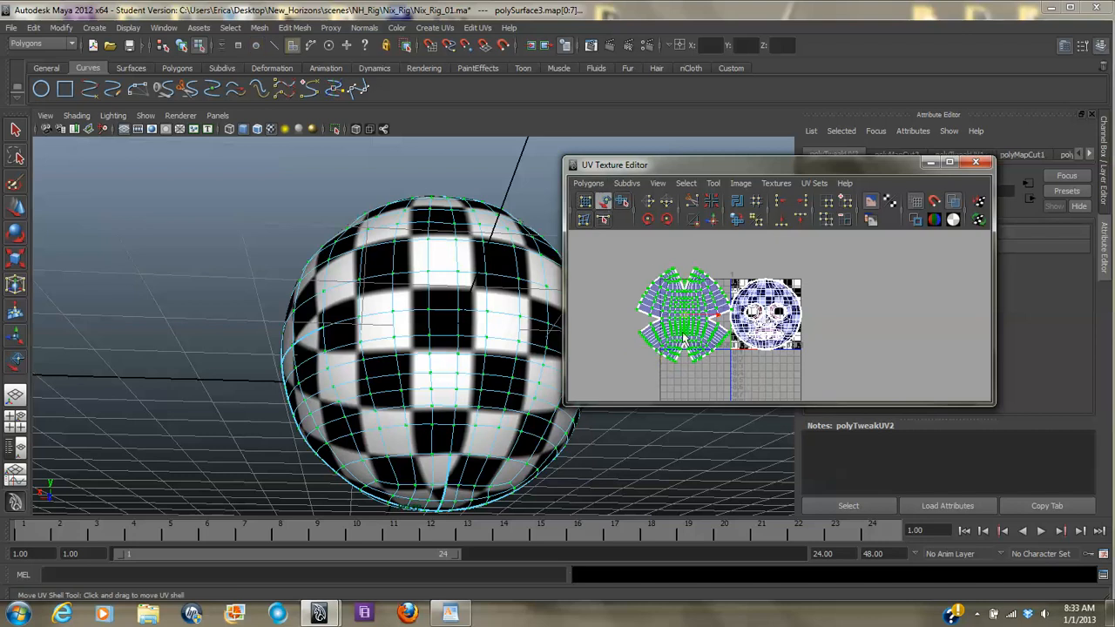
- Move the back-of-head UV shell farther away from the checker texture, deselect it, and check the face for distortion
{"action": "left_click_drag", "start_coordinate": [714, 319], "coordinate": [667, 320]}
{"action": "left_click", "coordinate": [744, 381]}
{"action": "left_click_drag", "start_coordinate": [409, 288], "coordinate": [342, 375], "text": "alt"}
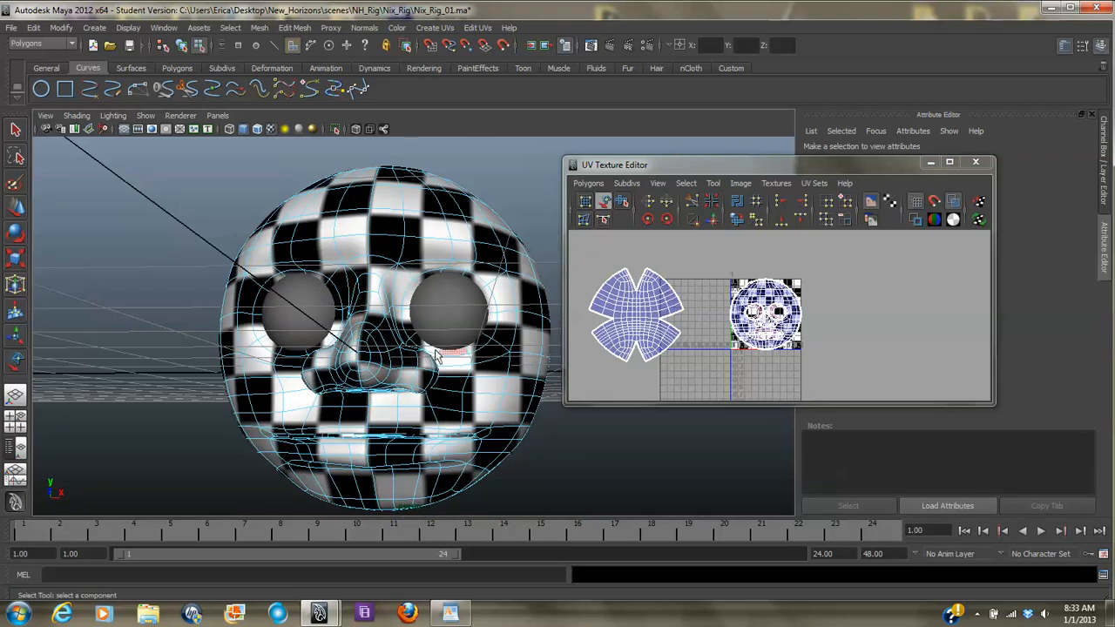
{"action": "left_click_drag", "start_coordinate": [479, 366], "coordinate": [303, 365], "text": "alt"}
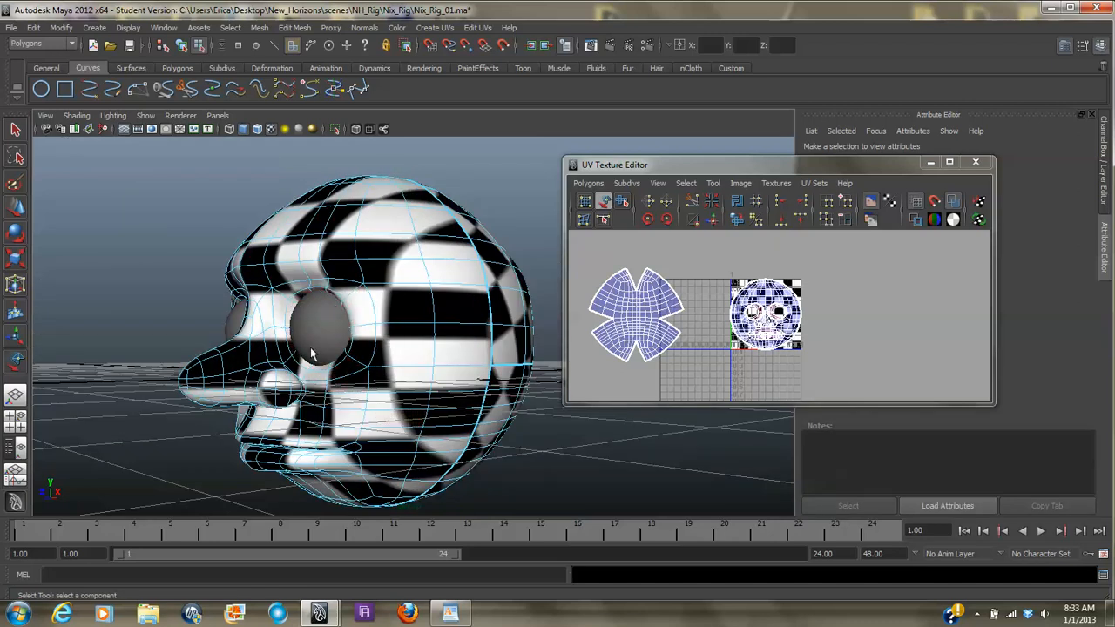
{"action": "left_click_drag", "start_coordinate": [336, 406], "coordinate": [387, 394], "text": "alt"}
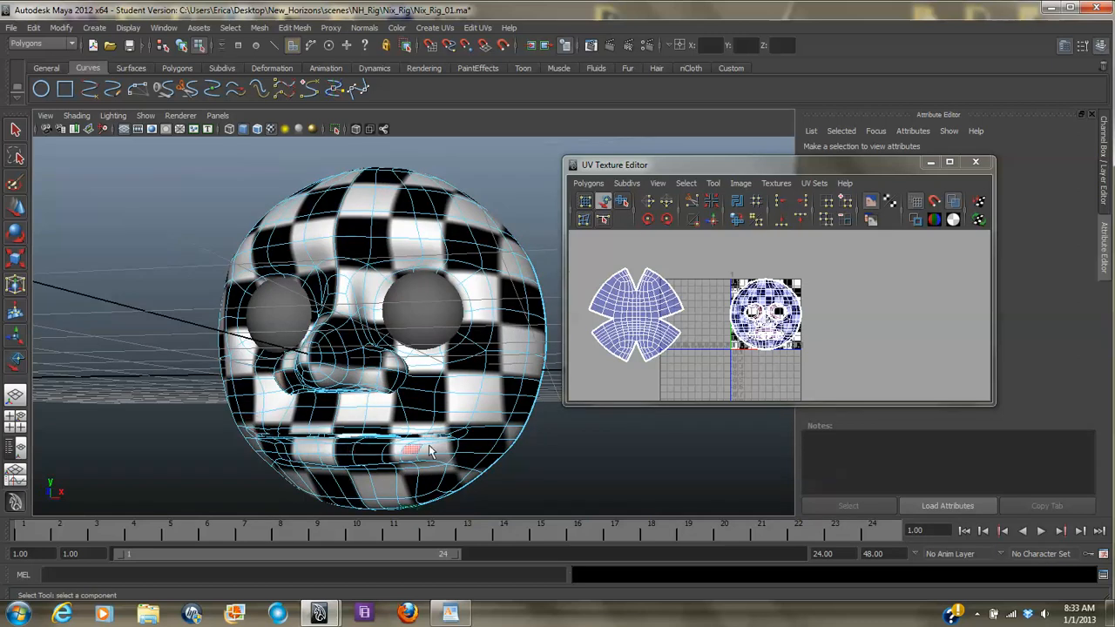
{"action": "left_click_drag", "start_coordinate": [475, 454], "coordinate": [532, 374], "text": "alt"}
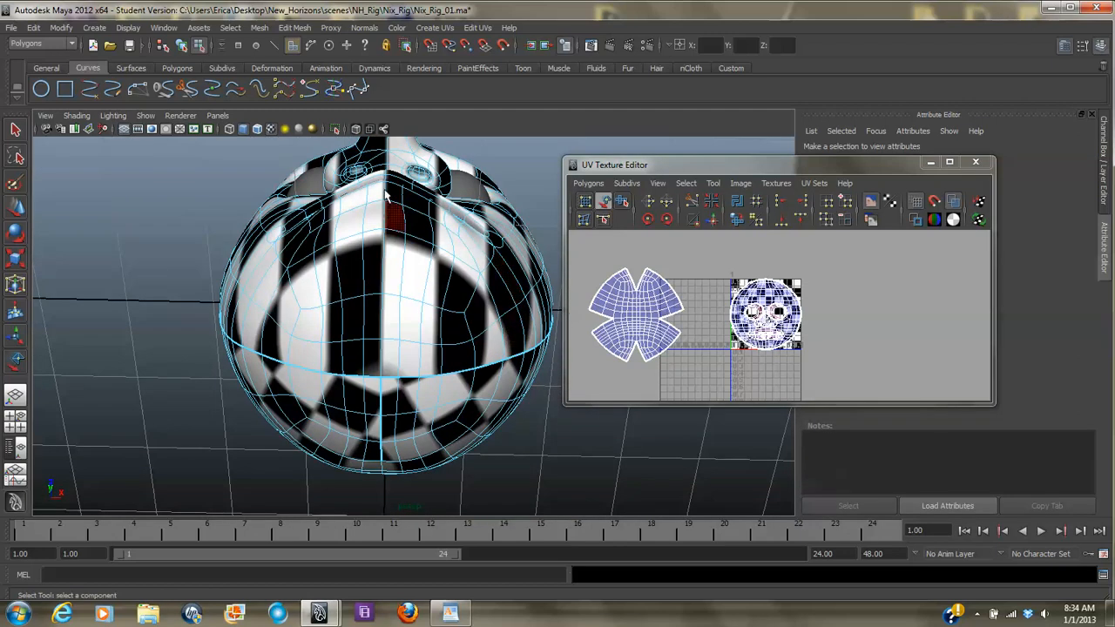
- Select the edge loops around both eye sockets and cut the UVs along them
{"action": "left_click_drag", "start_coordinate": [353, 202], "coordinate": [396, 383], "text": "alt"}
{"action": "right_click_drag", "start_coordinate": [396, 384], "coordinate": [500, 391], "text": "alt"}
{"action": "left_click_drag", "start_coordinate": [500, 391], "coordinate": [256, 367], "text": "alt"}
{"action": "right_click_drag", "start_coordinate": [256, 367], "coordinate": [301, 365], "text": "alt"}
{"action": "middle_click_drag", "start_coordinate": [304, 364], "coordinate": [351, 379], "text": "alt"}
{"action": "mouse_move", "coordinate": [258, 366]}
{"action": "left_mouse_down", "text": "alt"}
{"action": "mouse_move", "coordinate": [271, 377]}
{"action": "mouse_move", "coordinate": [257, 379]}
{"action": "left_mouse_up", "text": "alt"}
{"action": "middle_click_drag", "start_coordinate": [257, 384], "coordinate": [318, 308], "text": "alt"}
{"action": "right_click_drag", "start_coordinate": [319, 309], "coordinate": [281, 309], "text": "alt"}
{"action": "left_click_drag", "start_coordinate": [282, 310], "coordinate": [209, 304], "text": "alt"}
{"action": "middle_click_drag", "start_coordinate": [209, 304], "coordinate": [341, 441], "text": "alt"}
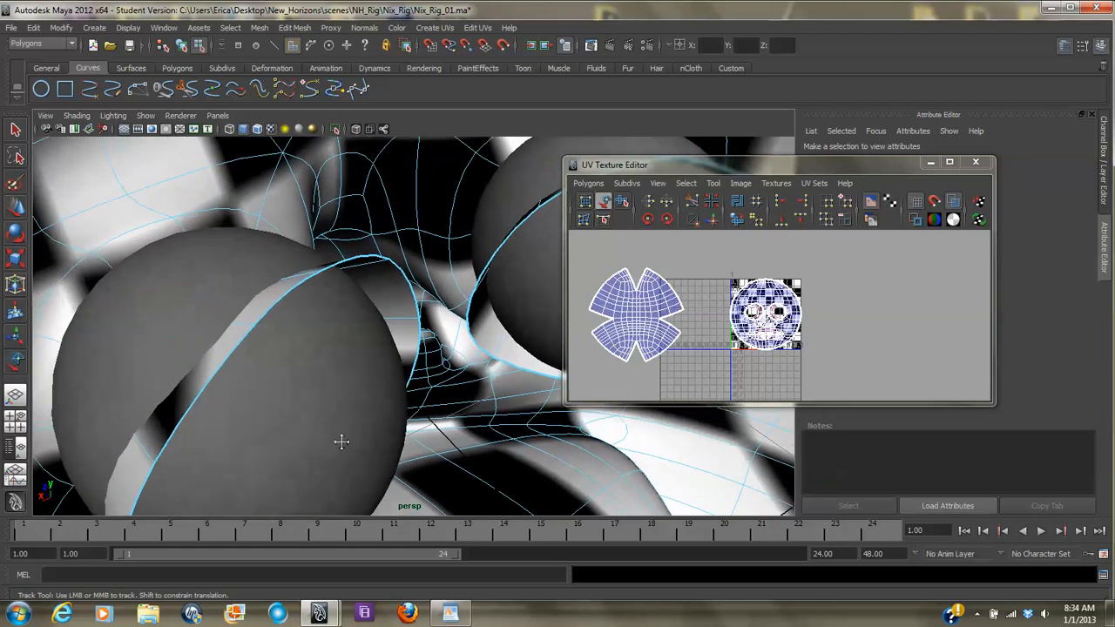
{"action": "left_click_drag", "start_coordinate": [341, 441], "coordinate": [315, 446], "text": "alt"}
{"action": "middle_click_drag", "start_coordinate": [314, 446], "coordinate": [316, 455], "text": "alt"}
{"action": "left_click_drag", "start_coordinate": [316, 456], "coordinate": [243, 436], "text": "alt"}
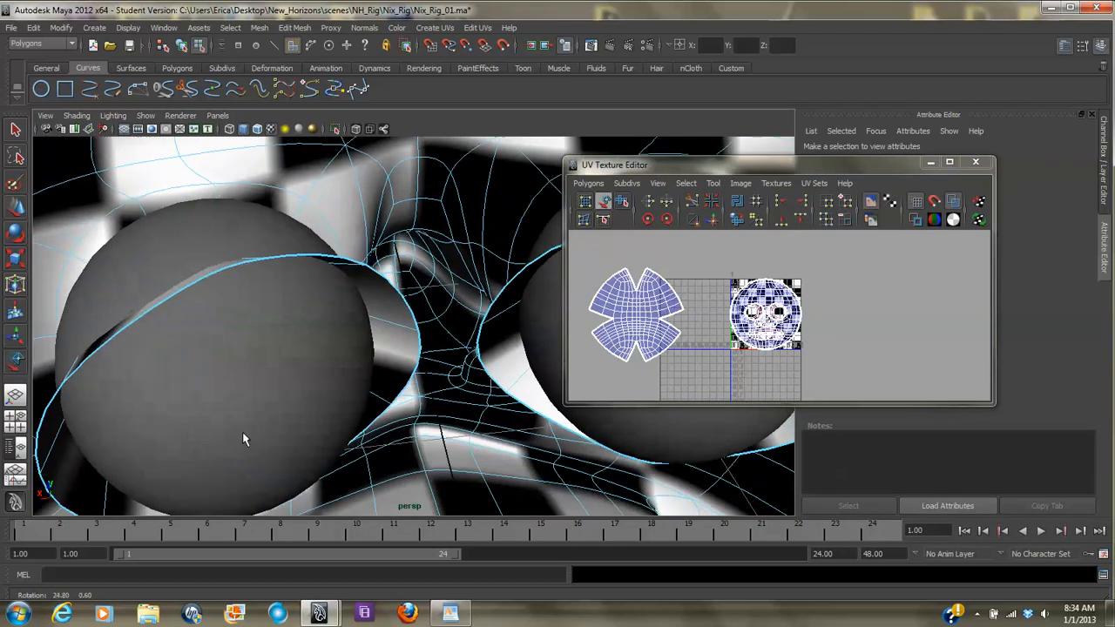
{"action": "right_click_drag", "start_coordinate": [205, 180], "coordinate": [203, 149]}
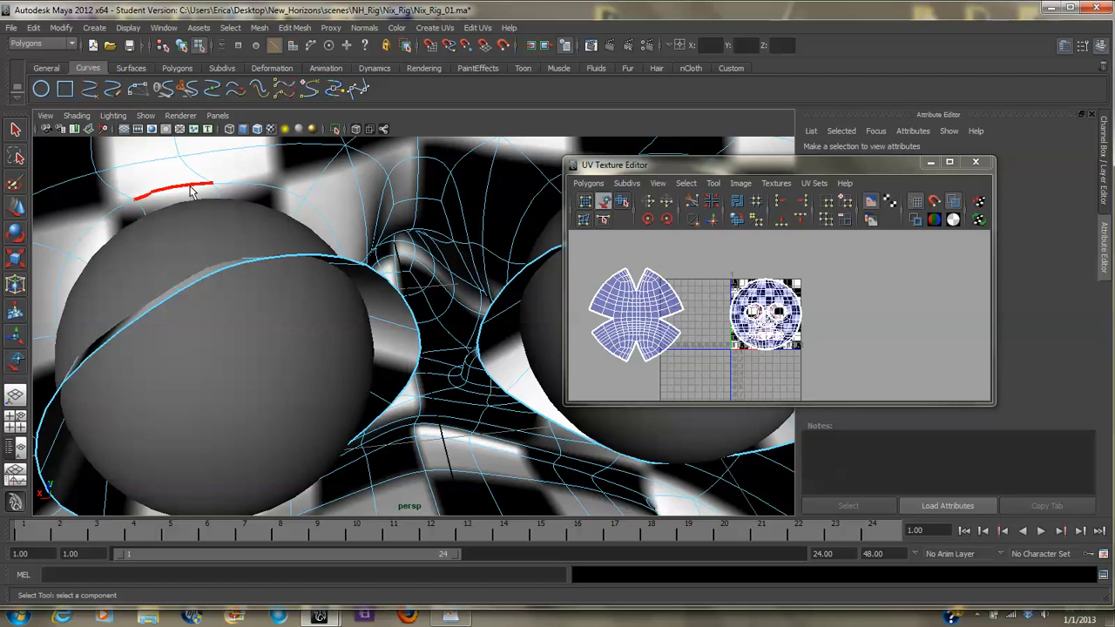
{"action": "middle_click_drag", "start_coordinate": [331, 270], "coordinate": [491, 232], "text": "alt"}
{"action": "double_click", "coordinate": [438, 228]}
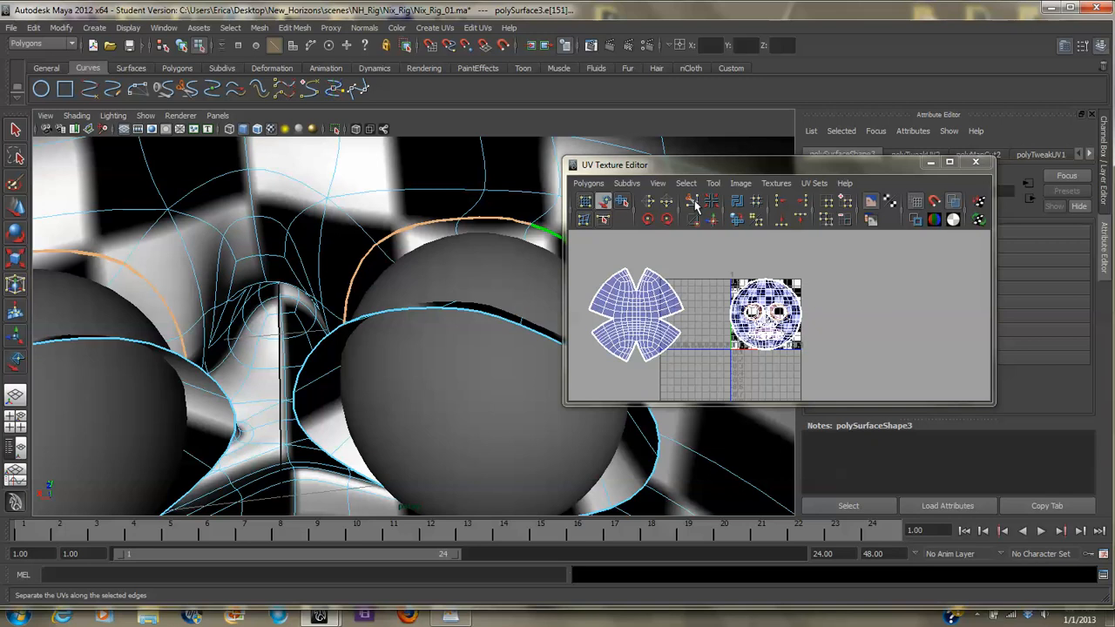
{"action": "left_click", "coordinate": [693, 203]}
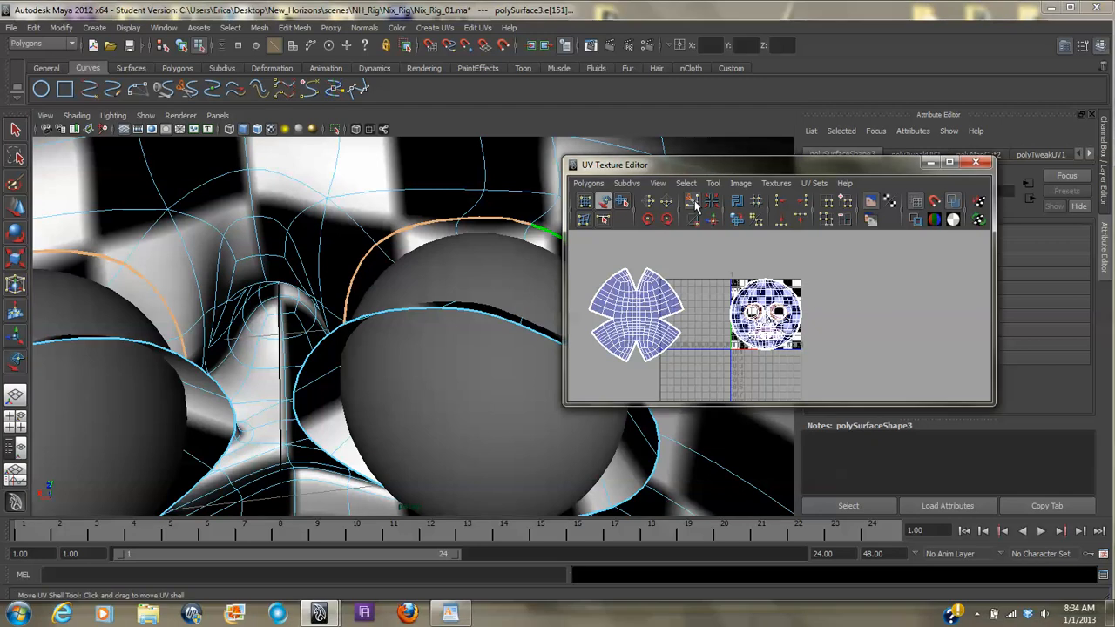
- Move the face UV shell off the checker texture with the Move UV Shell tool, on the side opposite the back-of-head shell
{"action": "left_click", "coordinate": [622, 203]}
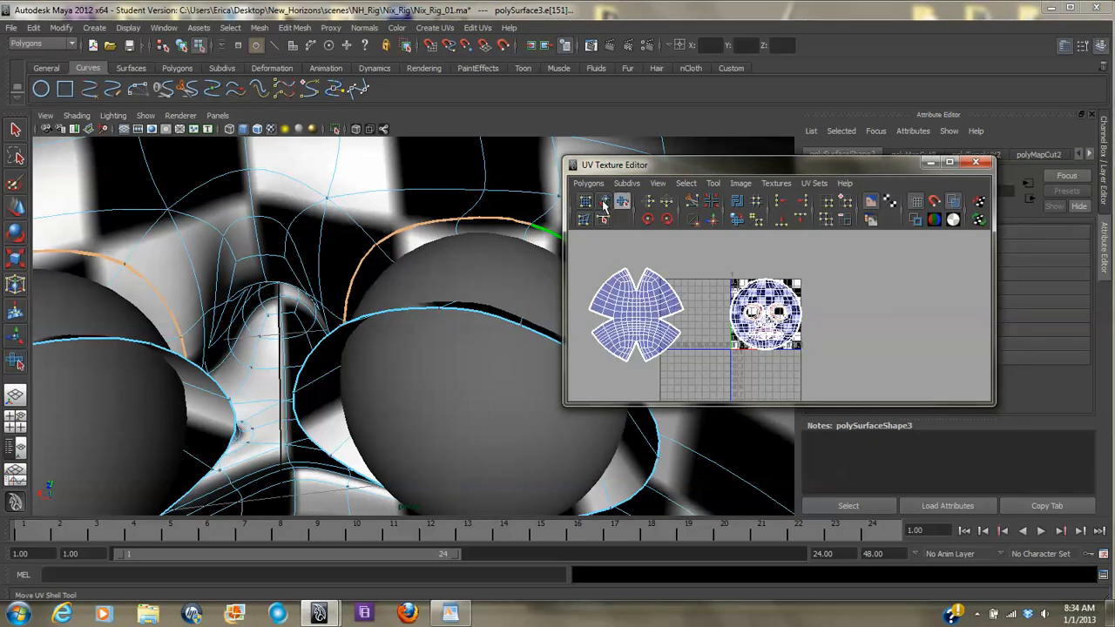
{"action": "left_click", "coordinate": [778, 321]}
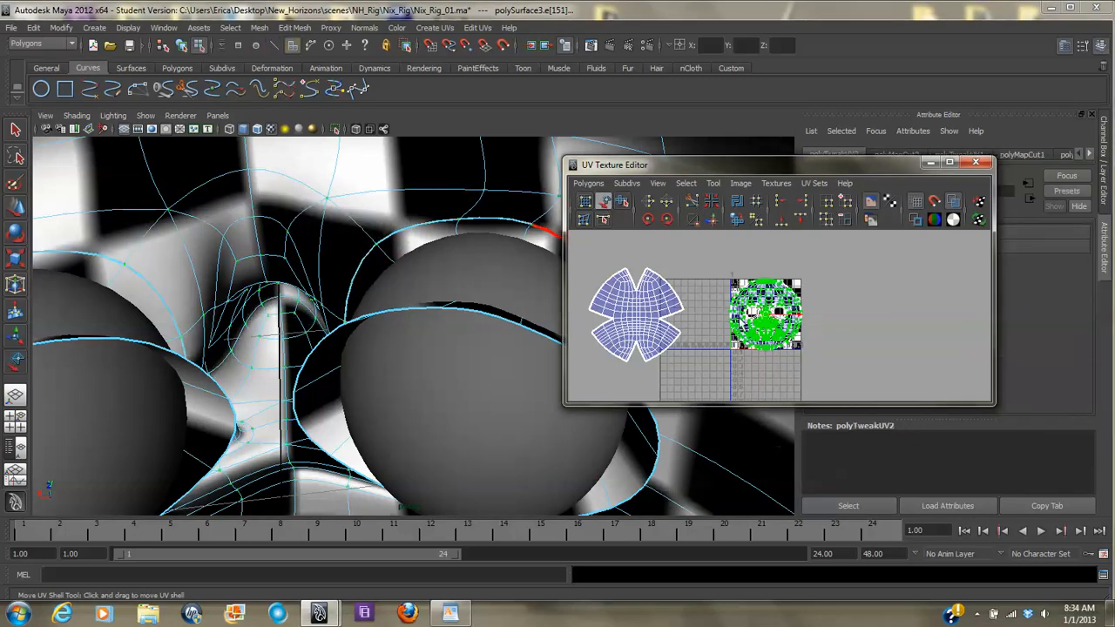
{"action": "left_click_drag", "start_coordinate": [828, 319], "coordinate": [980, 323]}
- Move the two eye socket UV shells beneath the back-of-head shell and deselect them
{"action": "left_click_drag", "start_coordinate": [737, 295], "coordinate": [803, 332]}
{"action": "left_click_drag", "start_coordinate": [765, 291], "coordinate": [767, 348]}
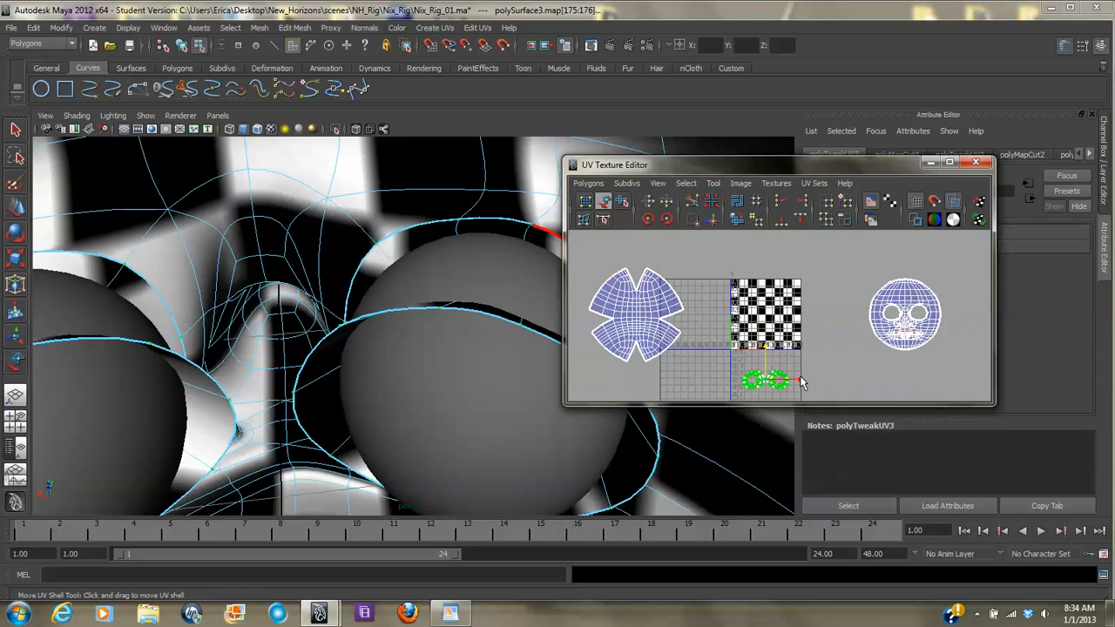
{"action": "left_click_drag", "start_coordinate": [778, 387], "coordinate": [636, 361]}
{"action": "left_click", "coordinate": [629, 248]}
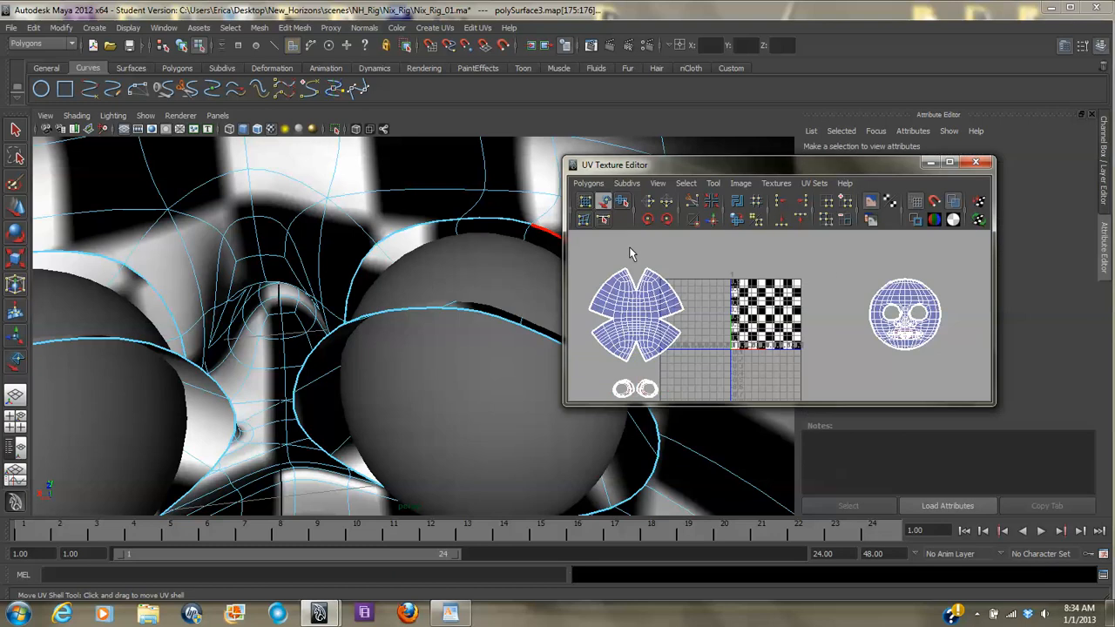
- Turn off the smooth mesh preview and examine the mouth area from the front and side
{"action": "right_click_drag", "start_coordinate": [315, 352], "coordinate": [413, 422], "text": "alt"}
{"action": "left_click_drag", "start_coordinate": [413, 422], "coordinate": [389, 319], "text": "alt"}
{"action": "middle_click_drag", "start_coordinate": [498, 455], "coordinate": [430, 342], "text": "alt"}
{"action": "left_click_drag", "start_coordinate": [431, 341], "coordinate": [436, 383], "text": "alt"}
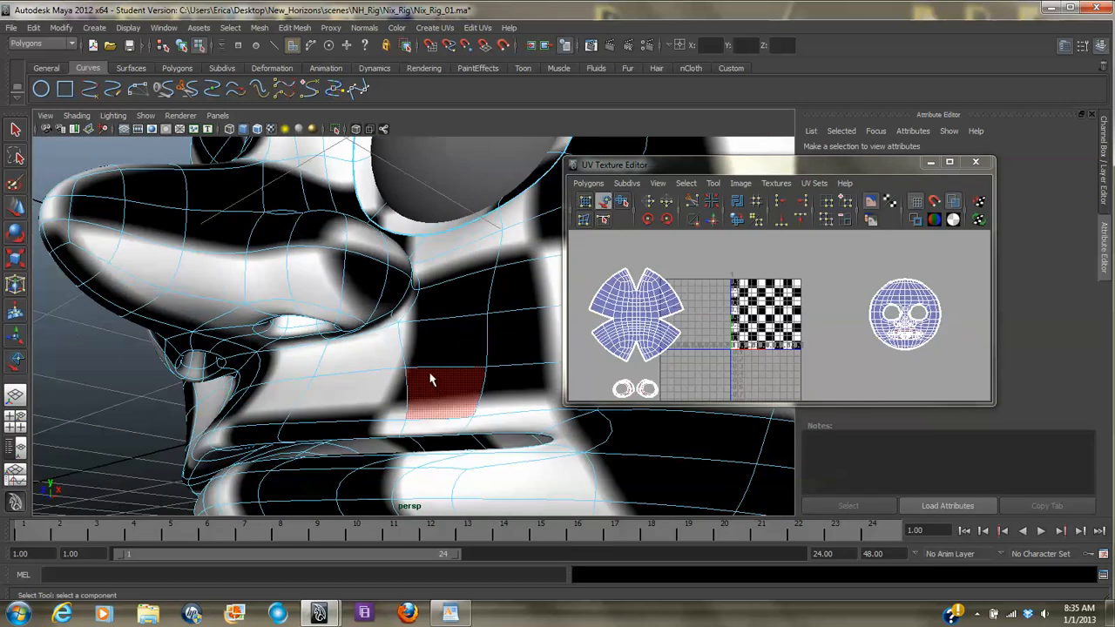
{"action": "key", "text": "1"}
{"action": "left_click_drag", "start_coordinate": [341, 424], "coordinate": [381, 421], "text": "alt"}
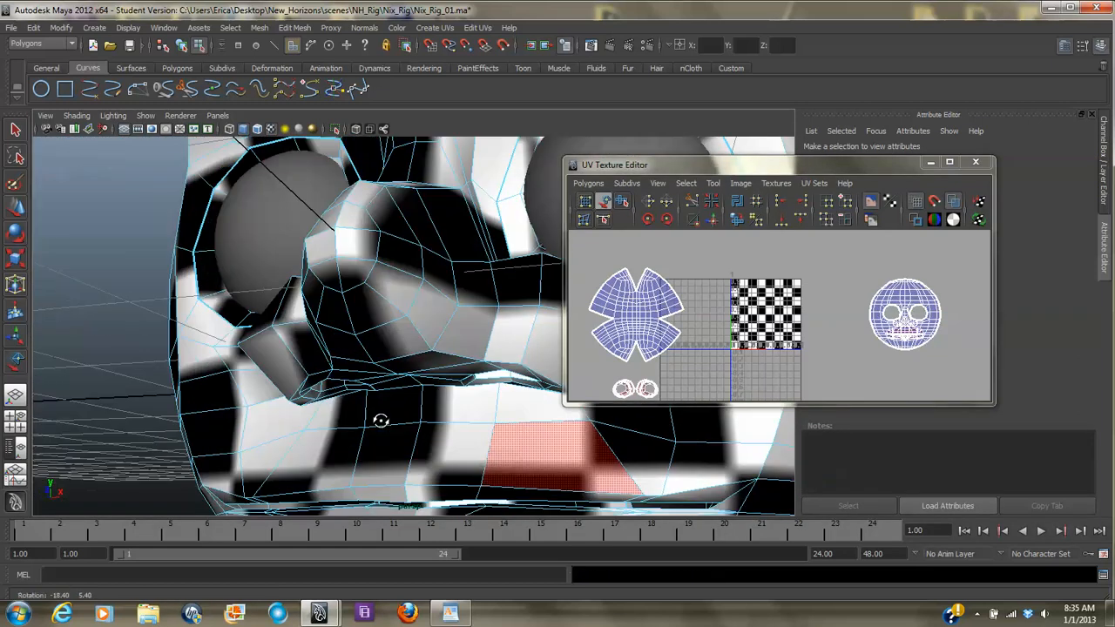
{"action": "right_click_drag", "start_coordinate": [381, 421], "coordinate": [339, 426], "text": "alt"}
{"action": "middle_click_drag", "start_coordinate": [411, 427], "coordinate": [368, 380], "text": "alt"}
{"action": "left_click_drag", "start_coordinate": [376, 409], "coordinate": [308, 427], "text": "alt"}
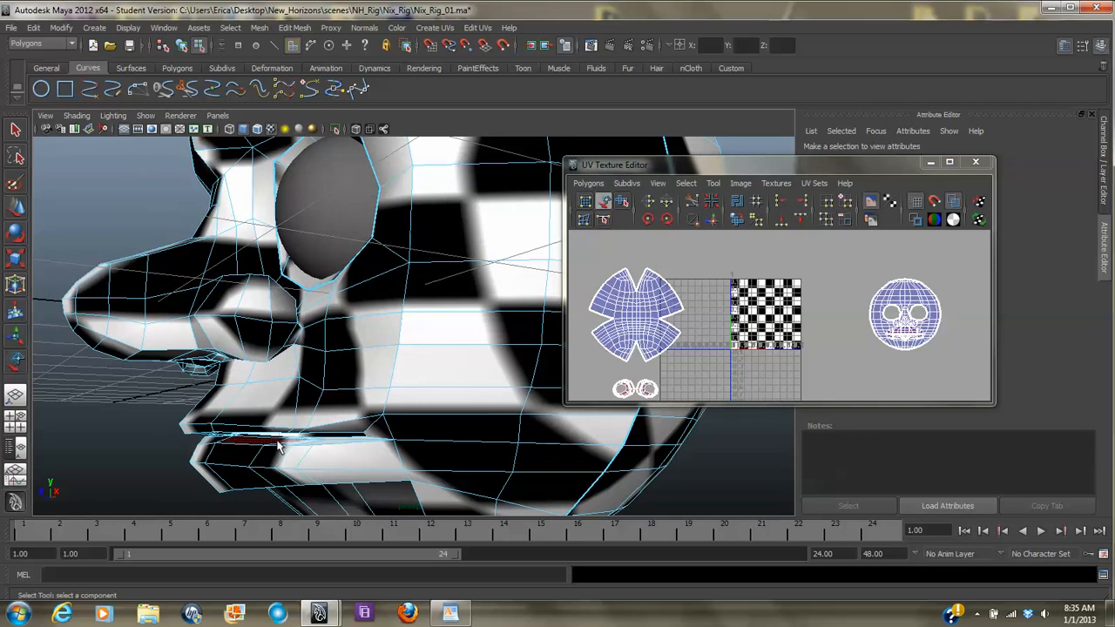
- Select the edge loop around the inside of the mouth opening and cut the UVs along it
{"action": "right_click_drag", "start_coordinate": [276, 373], "coordinate": [274, 389]}
{"action": "right_click_drag", "start_coordinate": [276, 340], "coordinate": [276, 340]}
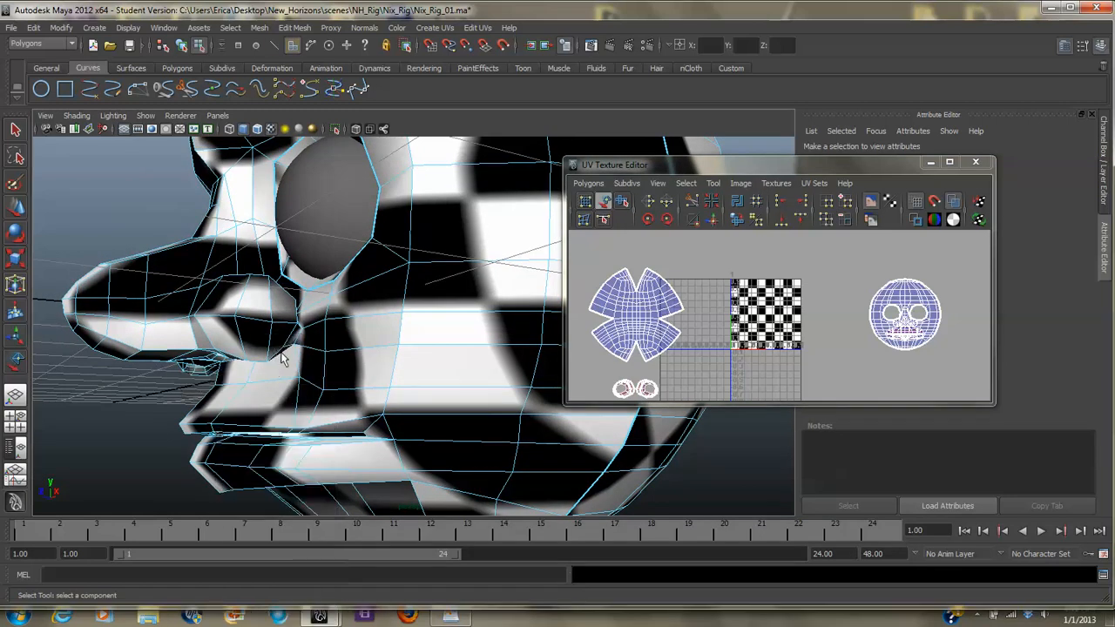
{"action": "right_click_drag", "start_coordinate": [262, 442], "coordinate": [455, 459], "text": "alt"}
{"action": "left_click_drag", "start_coordinate": [454, 460], "coordinate": [448, 433], "text": "alt"}
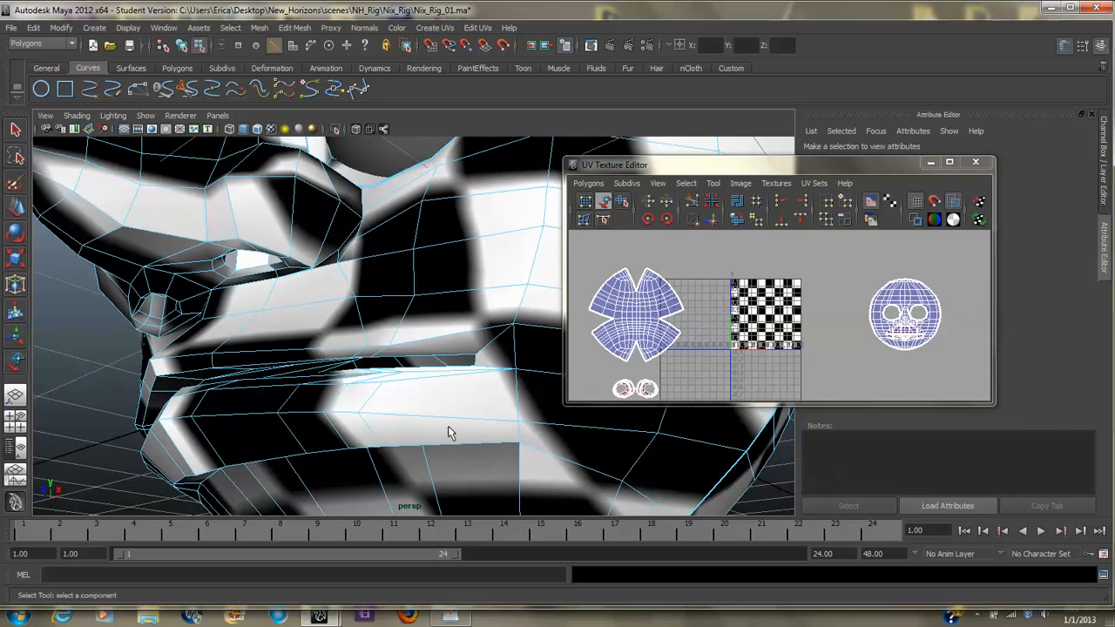
{"action": "left_click", "coordinate": [459, 359]}
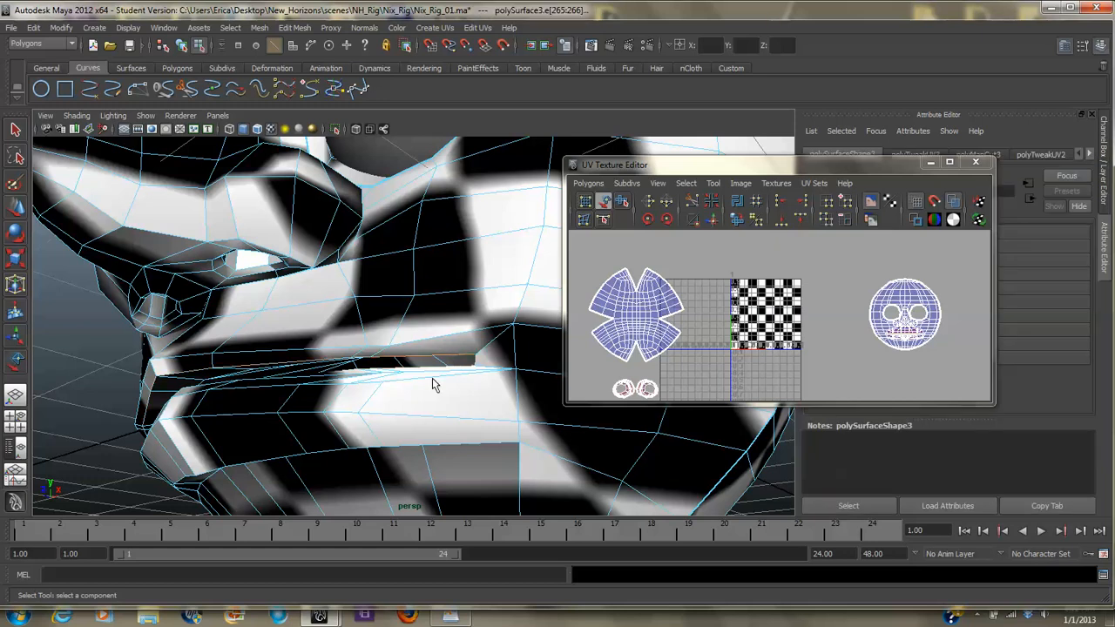
{"action": "left_click_drag", "start_coordinate": [409, 423], "coordinate": [433, 442], "text": "alt"}
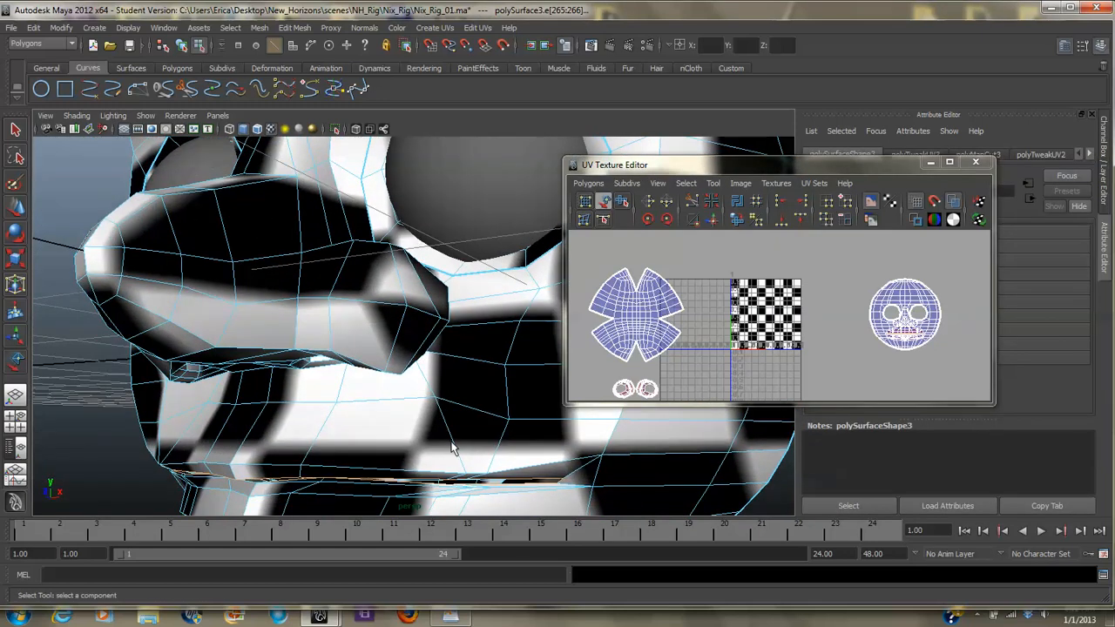
{"action": "right_click_drag", "start_coordinate": [533, 503], "coordinate": [518, 450], "text": "alt"}
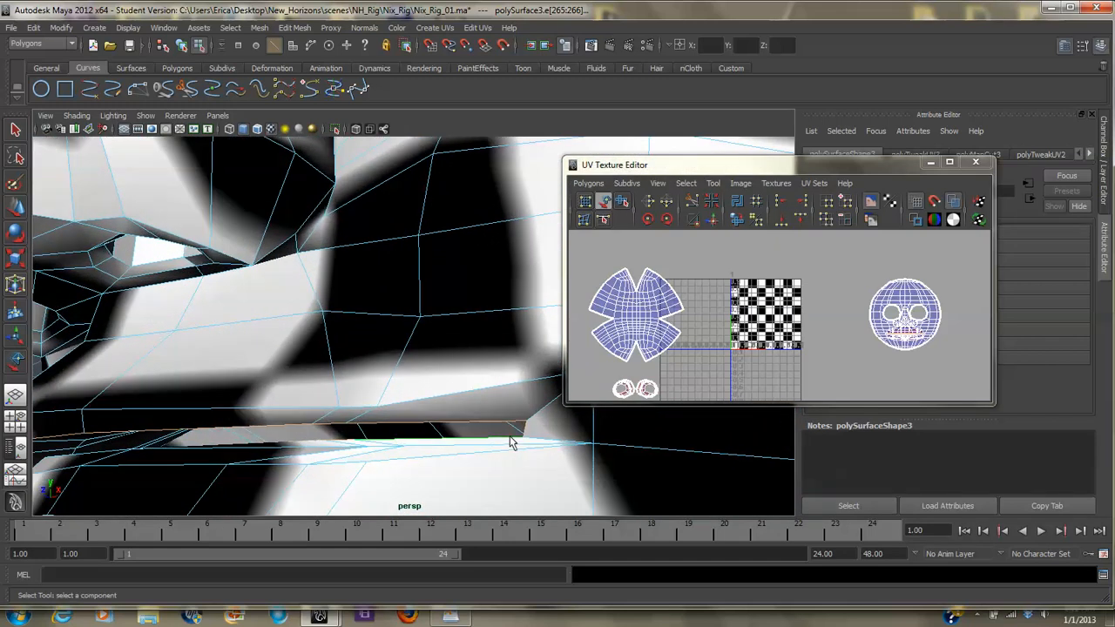
{"action": "left_click_drag", "start_coordinate": [357, 435], "coordinate": [448, 429], "text": "alt"}
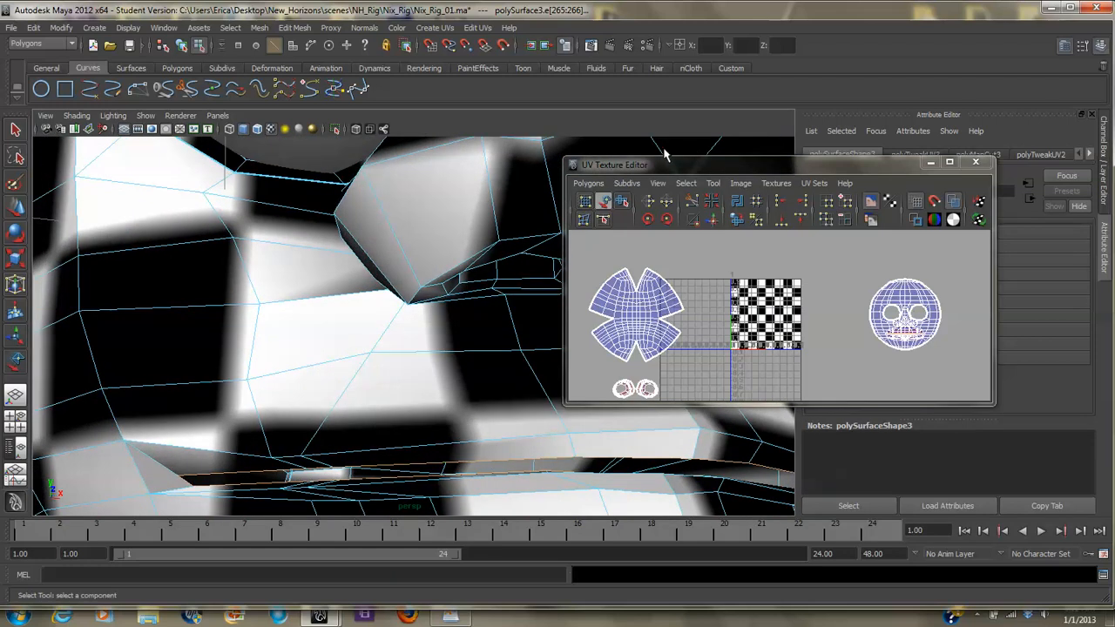
{"action": "left_click", "coordinate": [695, 202]}
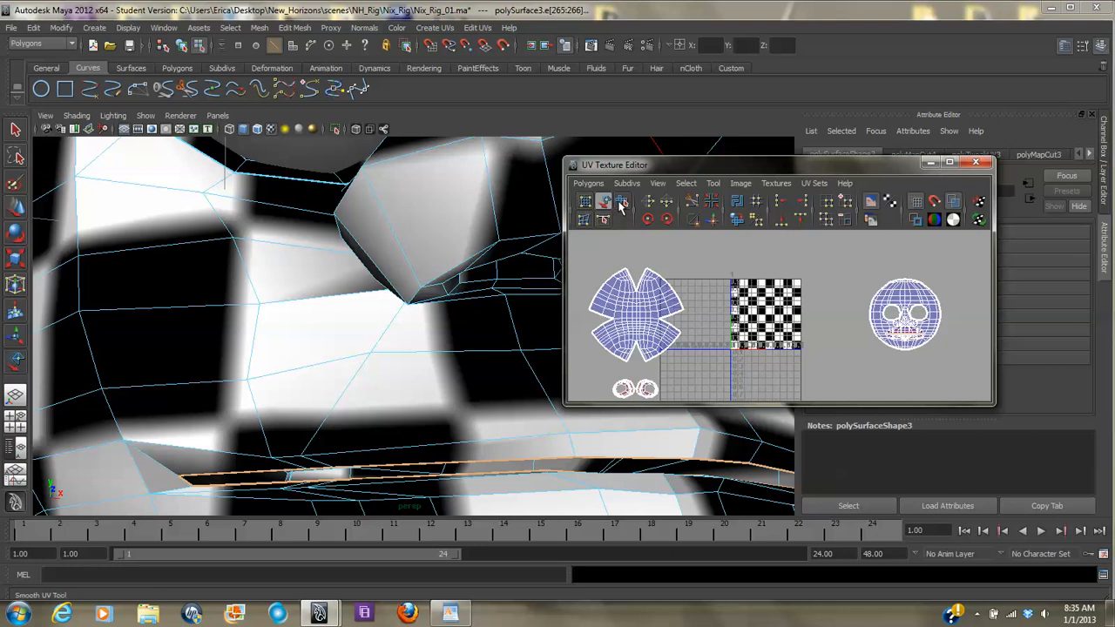
- Move the face UV shell back onto the checker texture, leaving the mouth interior shell behind
{"action": "left_click", "coordinate": [604, 202]}
{"action": "left_click", "coordinate": [922, 300]}
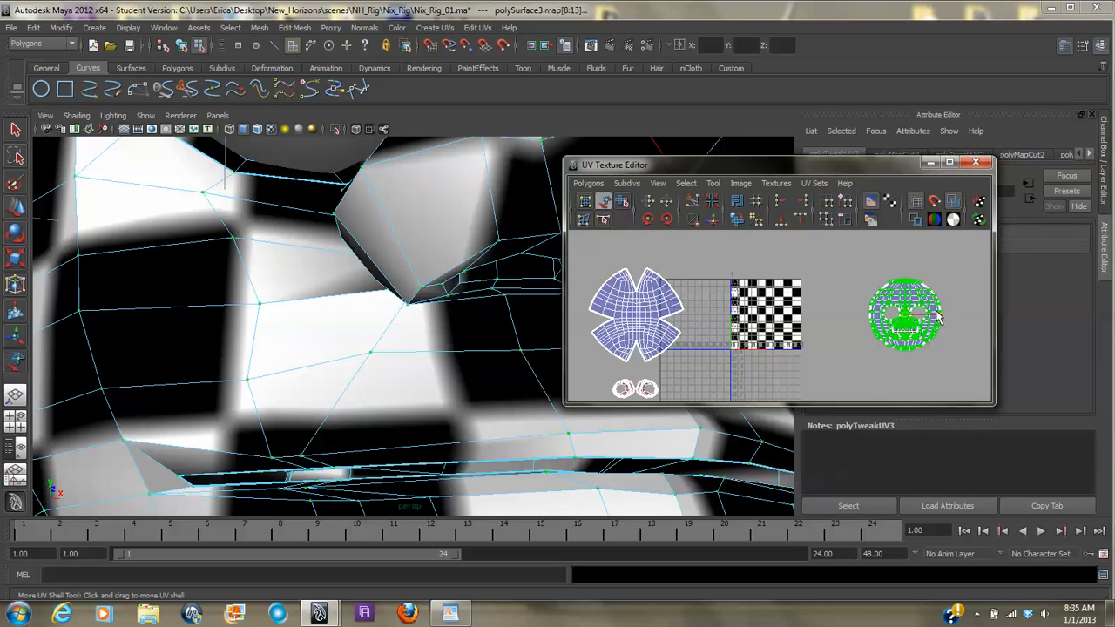
{"action": "left_click_drag", "start_coordinate": [938, 318], "coordinate": [797, 319]}
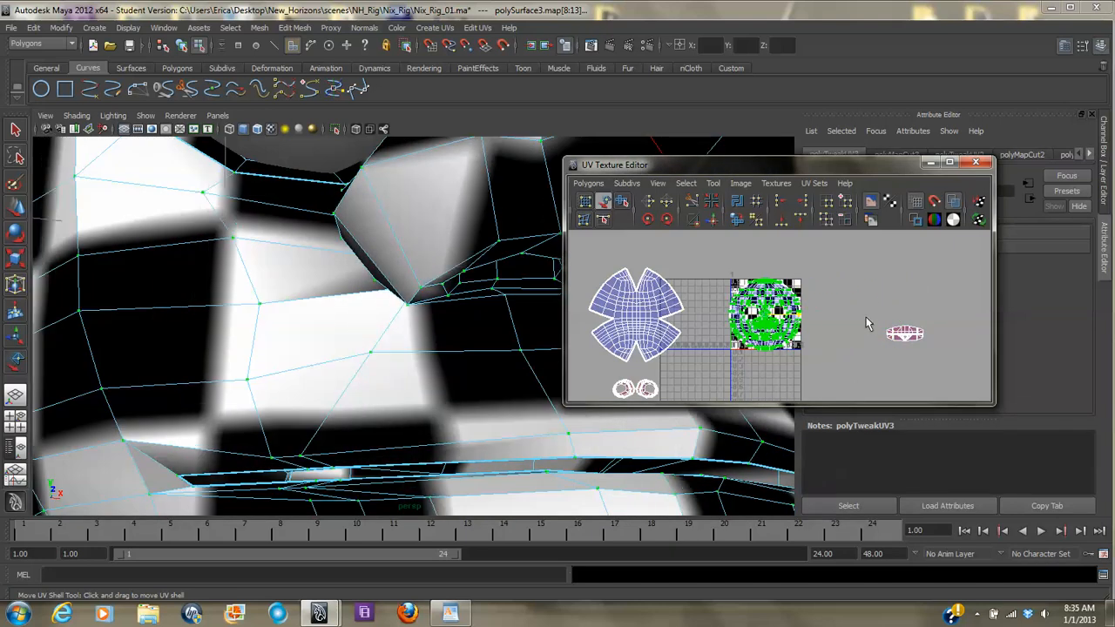
- Move the mouth interior UV shell beneath the two eye socket shells and deselect it
{"action": "left_click", "coordinate": [905, 336]}
{"action": "left_click_drag", "start_coordinate": [907, 307], "coordinate": [718, 398]}
{"action": "left_click_drag", "start_coordinate": [687, 352], "coordinate": [688, 373]}
{"action": "middle_click_drag", "start_coordinate": [662, 349], "coordinate": [703, 291], "text": "alt"}
{"action": "left_click_drag", "start_coordinate": [694, 300], "coordinate": [665, 338]}
{"action": "left_click", "coordinate": [674, 367]}
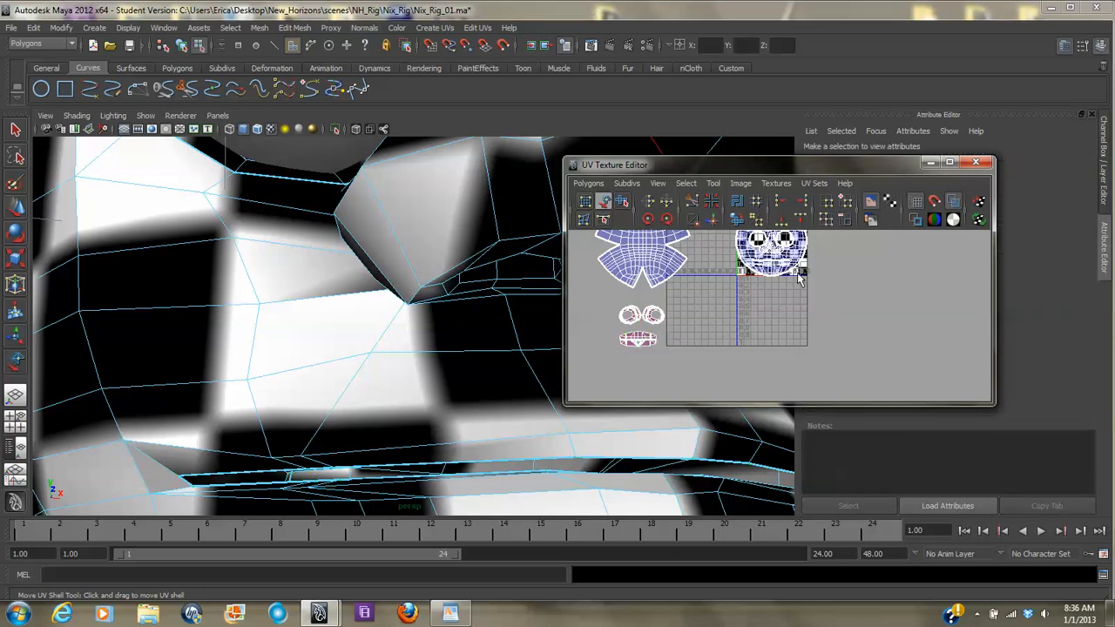
- Select the edge behind the nostril wing where the nose meets the cheek
{"action": "middle_click_drag", "start_coordinate": [813, 258], "coordinate": [778, 304], "text": "alt"}
{"action": "scroll", "coordinate": [778, 305], "scroll_direction": "up", "scroll_amount": 3}
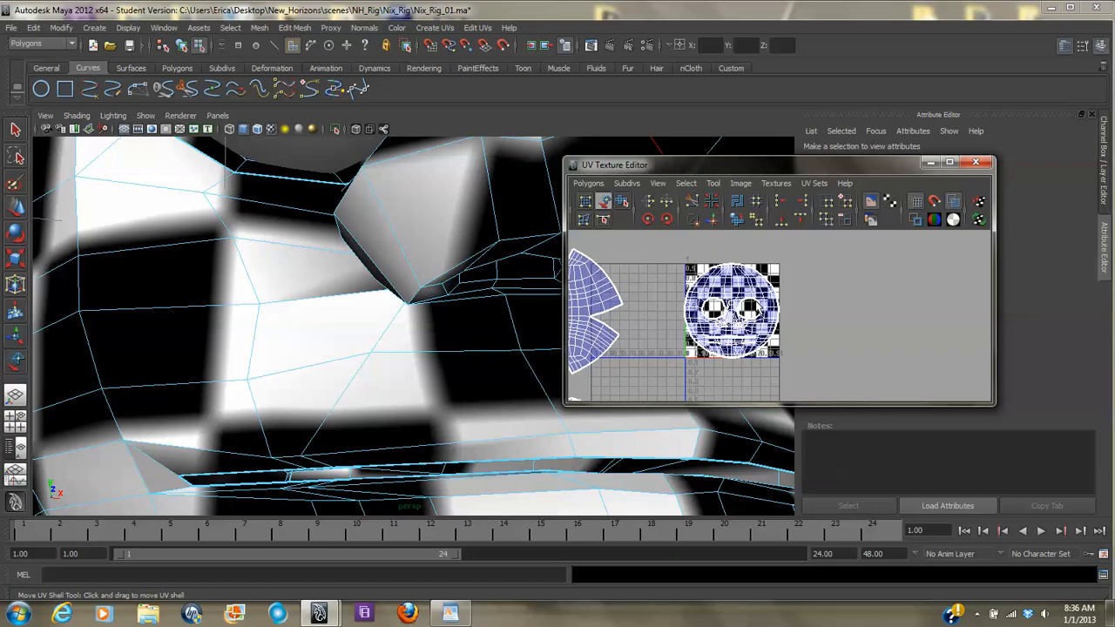
{"action": "right_click_drag", "start_coordinate": [461, 299], "coordinate": [108, 279], "text": "alt"}
{"action": "left_click_drag", "start_coordinate": [476, 309], "coordinate": [329, 326], "text": "alt"}
{"action": "left_click_drag", "start_coordinate": [276, 375], "coordinate": [339, 355], "text": "alt"}
{"action": "right_click_drag", "start_coordinate": [340, 354], "coordinate": [510, 364], "text": "alt"}
{"action": "left_click_drag", "start_coordinate": [510, 364], "coordinate": [375, 358], "text": "alt"}
{"action": "right_click_drag", "start_coordinate": [375, 358], "coordinate": [497, 351], "text": "alt"}
{"action": "left_click_drag", "start_coordinate": [386, 348], "coordinate": [413, 358], "text": "alt"}
{"action": "right_click_drag", "start_coordinate": [413, 359], "coordinate": [399, 363]}
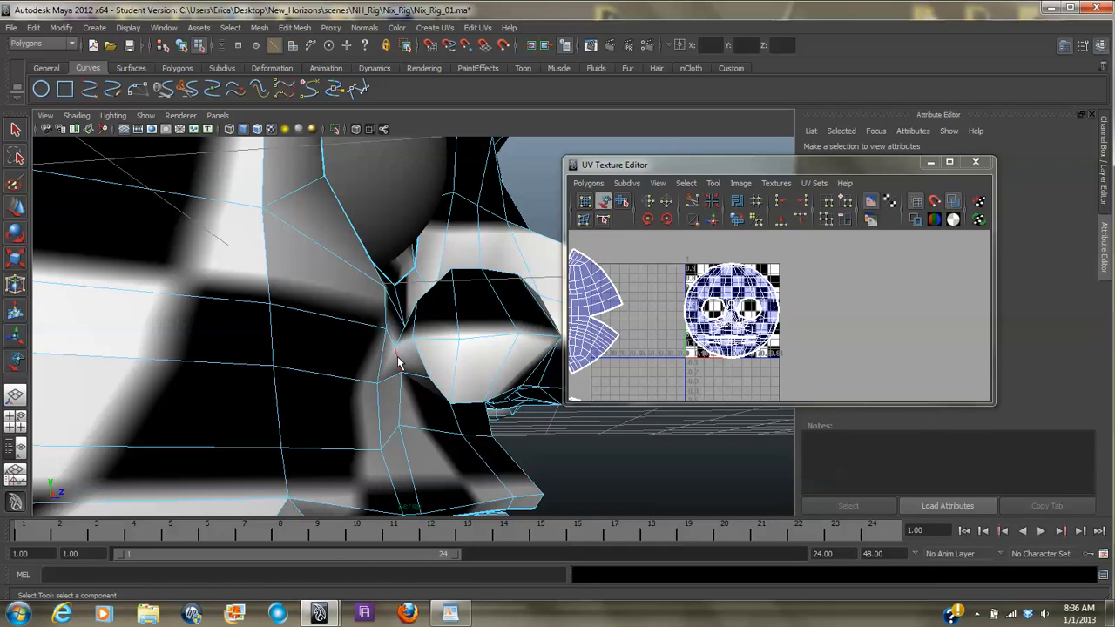
{"action": "left_click", "coordinate": [397, 363]}
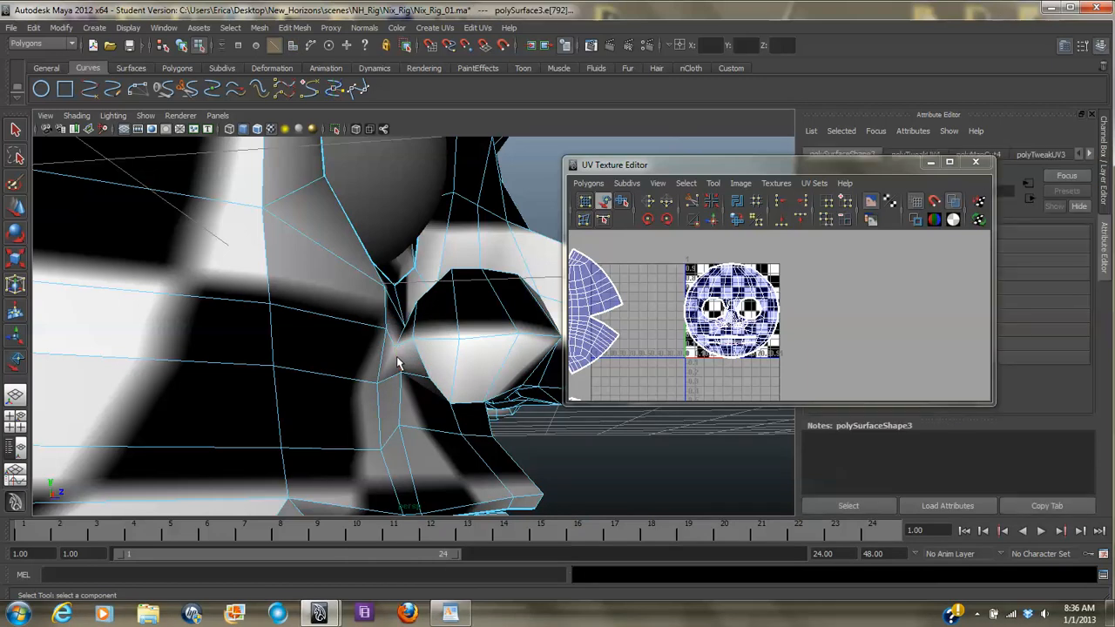
- Extend the edge selection beneath the nose across the upper lip to the opposite nostril wing
{"action": "left_click_drag", "start_coordinate": [438, 346], "coordinate": [409, 316], "text": "alt"}
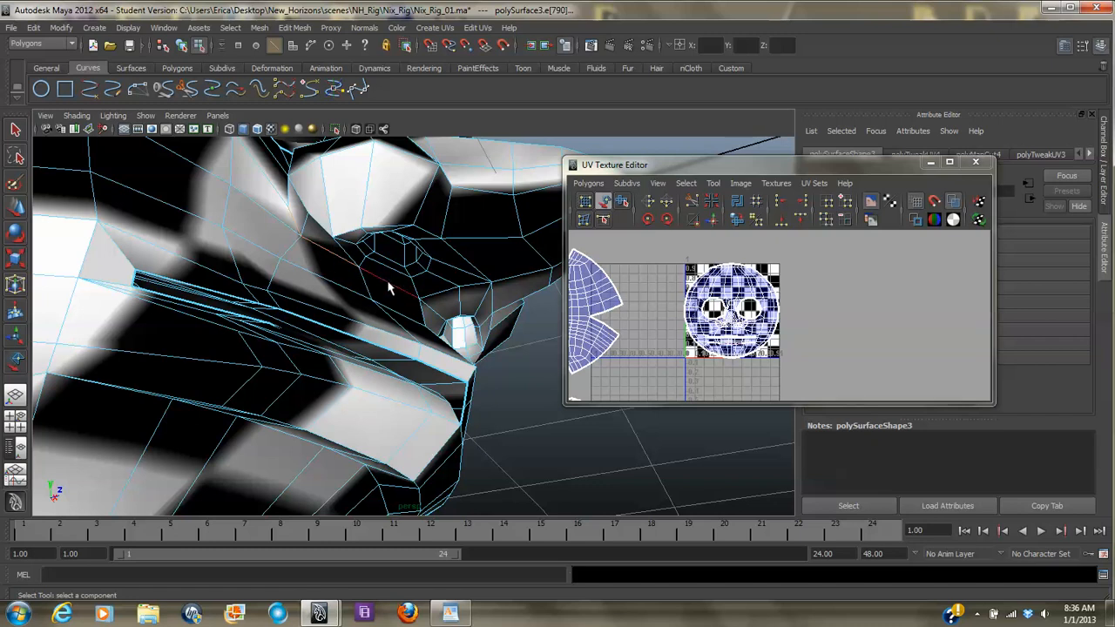
{"action": "right_click_drag", "start_coordinate": [446, 315], "coordinate": [299, 320], "text": "alt"}
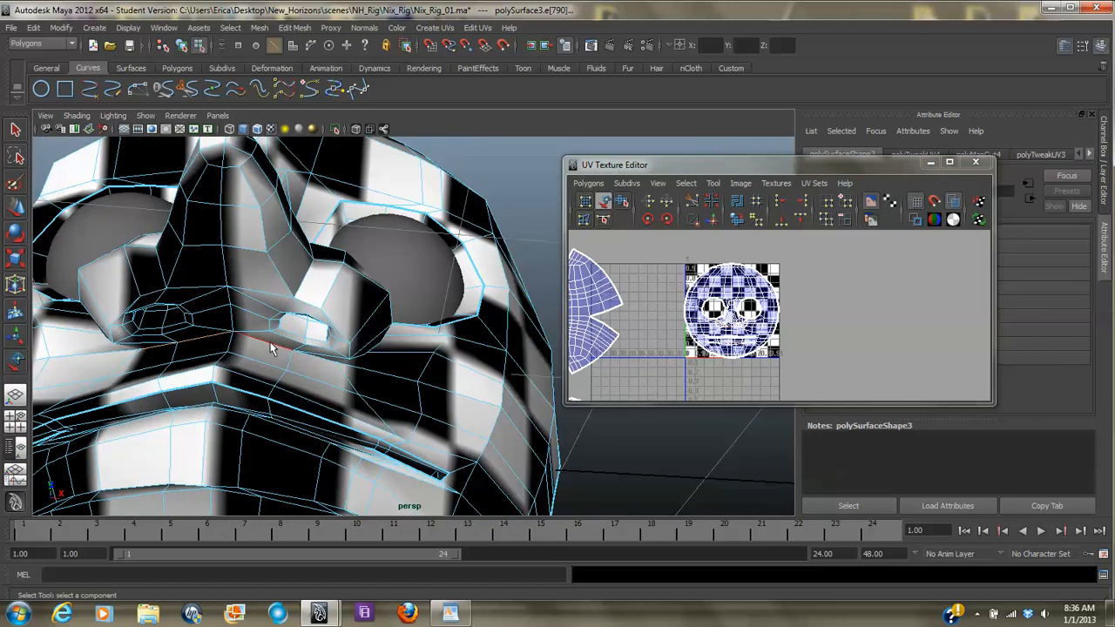
{"action": "left_click", "coordinate": [324, 359], "text": "shift"}
{"action": "left_click_drag", "start_coordinate": [386, 332], "coordinate": [355, 401], "text": "alt"}
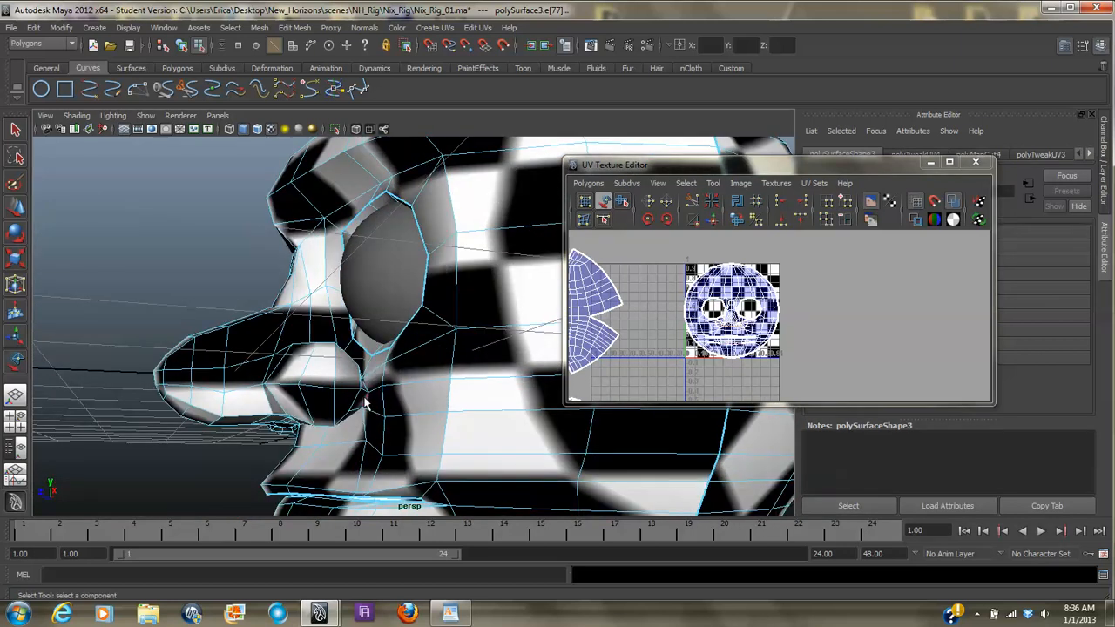
- Extend the edge selection from the nostril wing up the side of the nose, between the nose bridge and the eye socket, to the brow
{"action": "left_click_drag", "start_coordinate": [369, 387], "coordinate": [478, 435], "text": "alt"}
{"action": "right_click_drag", "start_coordinate": [381, 401], "coordinate": [514, 407], "text": "alt"}
{"action": "left_click_drag", "start_coordinate": [319, 397], "coordinate": [318, 401], "text": "alt"}
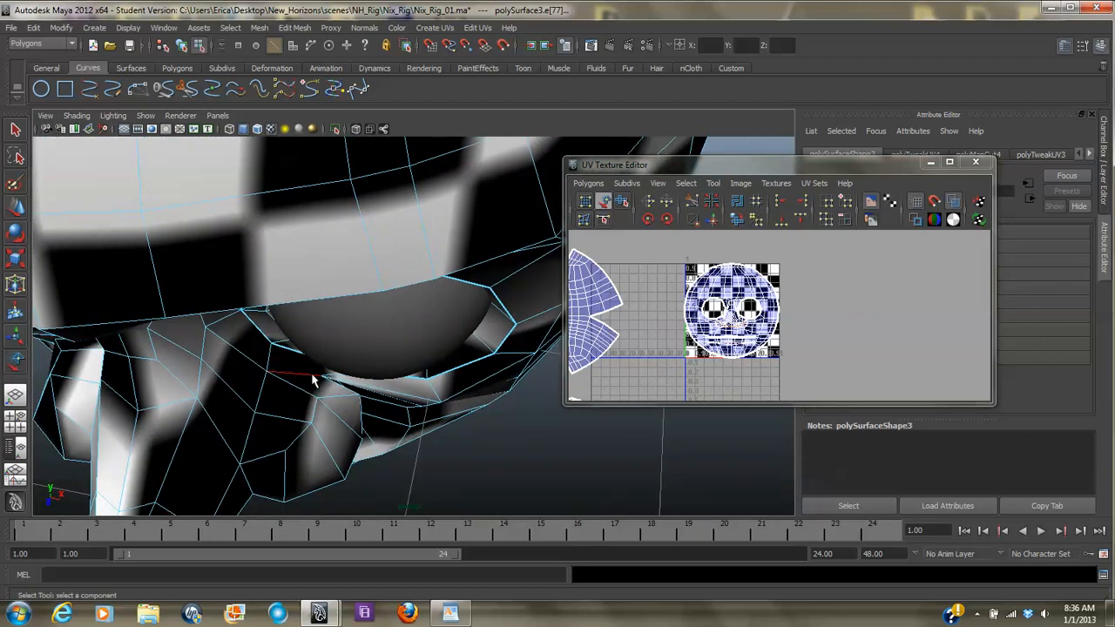
{"action": "left_click", "coordinate": [312, 375], "text": "shift"}
{"action": "left_click_drag", "start_coordinate": [258, 367], "coordinate": [242, 328], "text": "alt"}
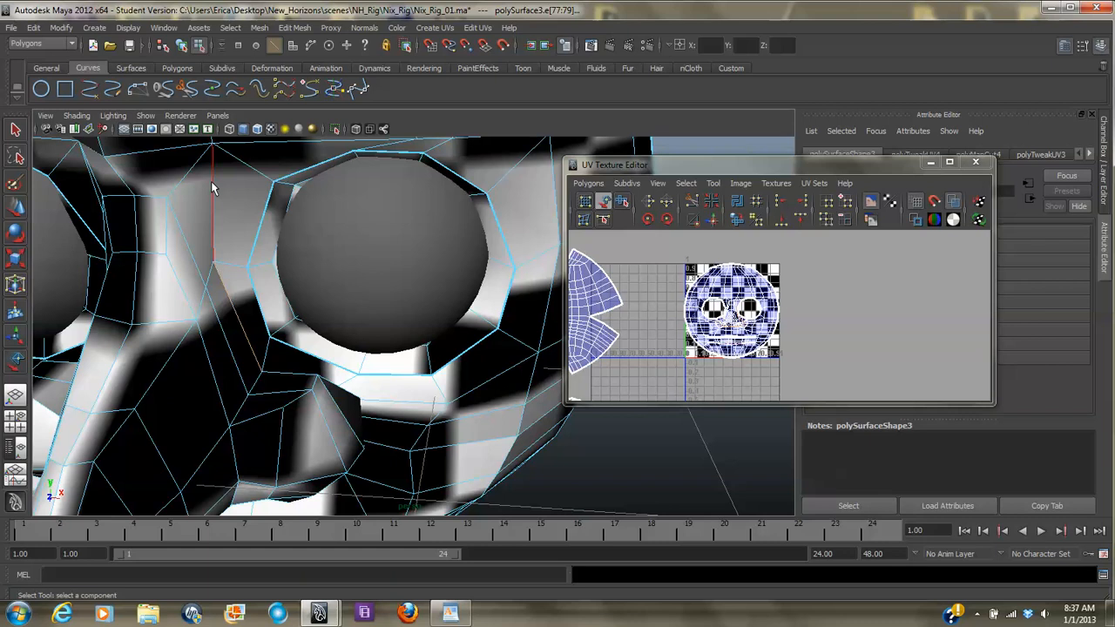
{"action": "left_click_drag", "start_coordinate": [277, 294], "coordinate": [306, 358], "text": "alt"}
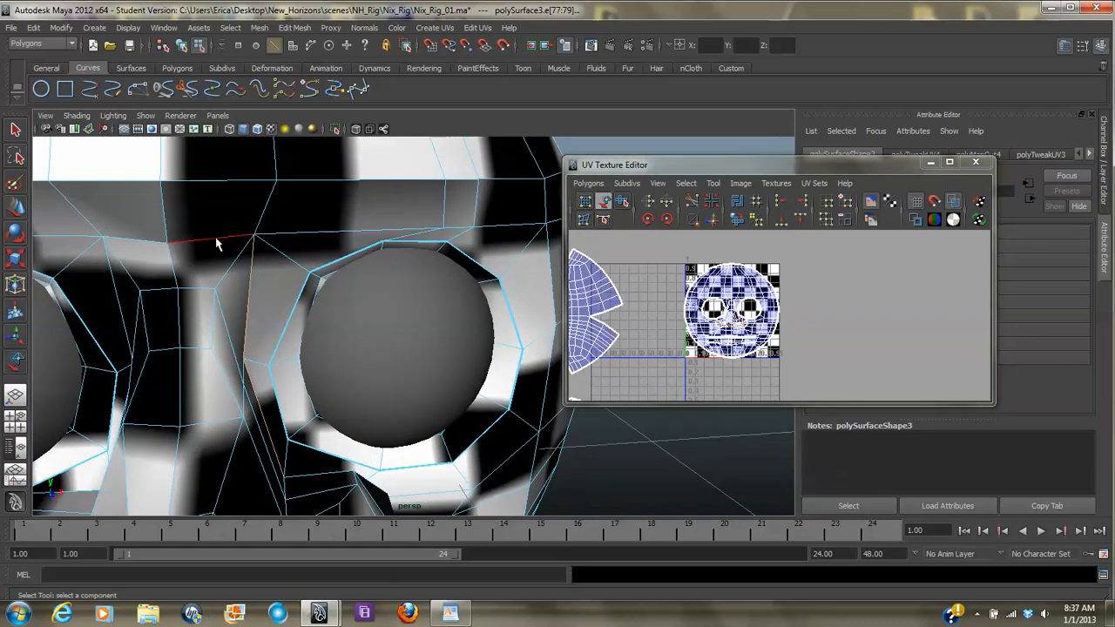
- Continue the edge selection across the brow above the nose bridge and down the opposite side, undoing one wrong pick
{"action": "left_click", "coordinate": [133, 238]}
{"action": "left_click_drag", "start_coordinate": [227, 353], "coordinate": [307, 346], "text": "alt"}
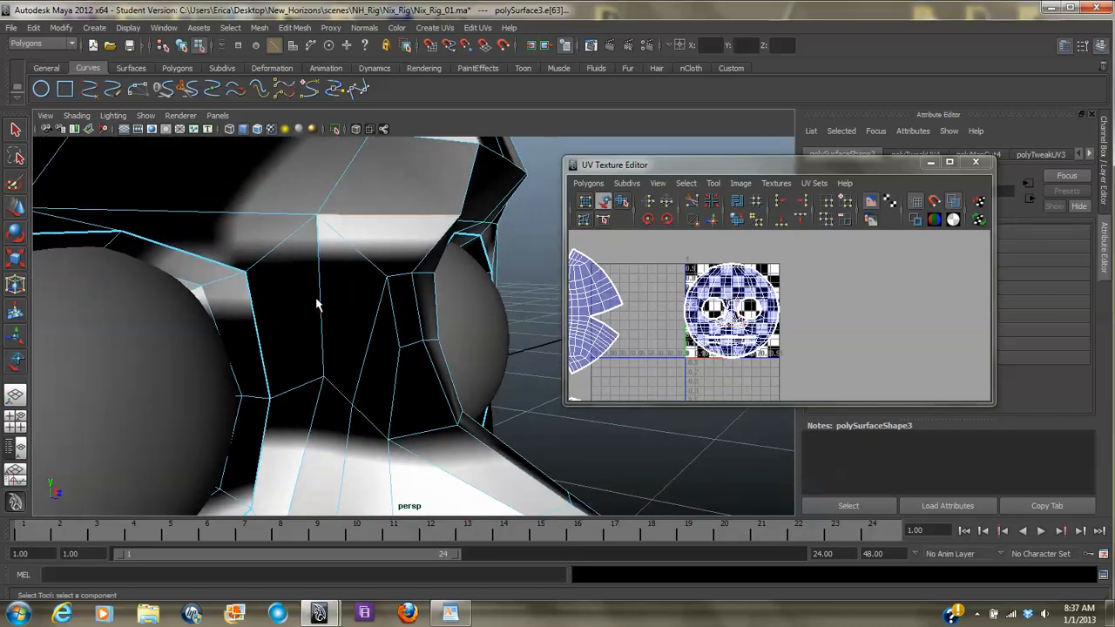
{"action": "key", "text": "ctrl+z"}
{"action": "left_click", "coordinate": [319, 315]}
{"action": "left_click_drag", "start_coordinate": [405, 374], "coordinate": [390, 343], "text": "alt"}
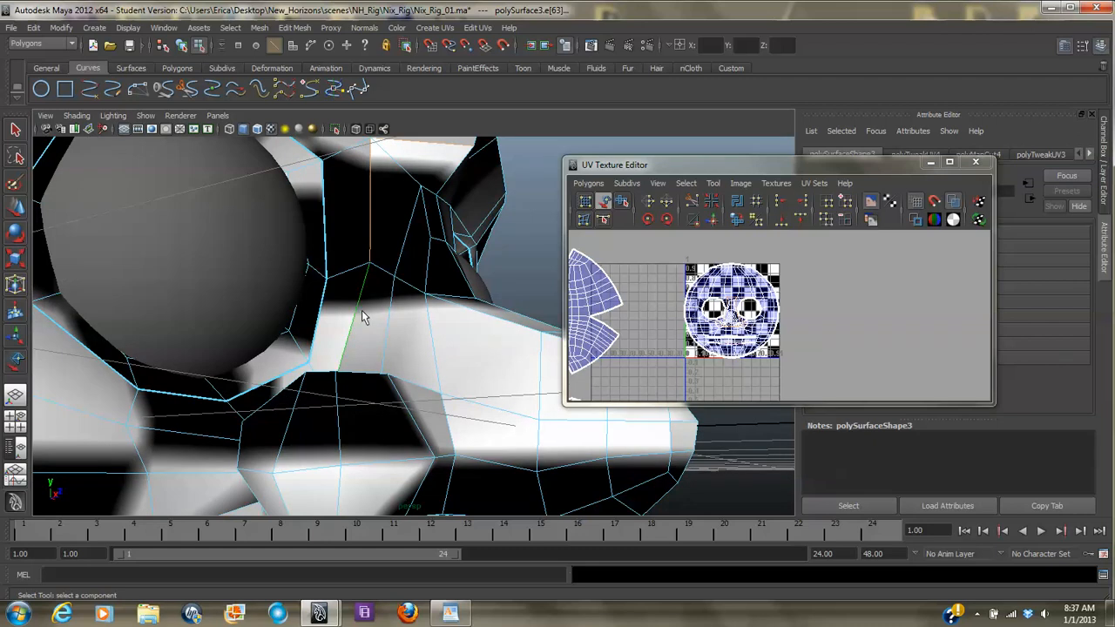
{"action": "left_click_drag", "start_coordinate": [400, 336], "coordinate": [407, 367], "text": "alt"}
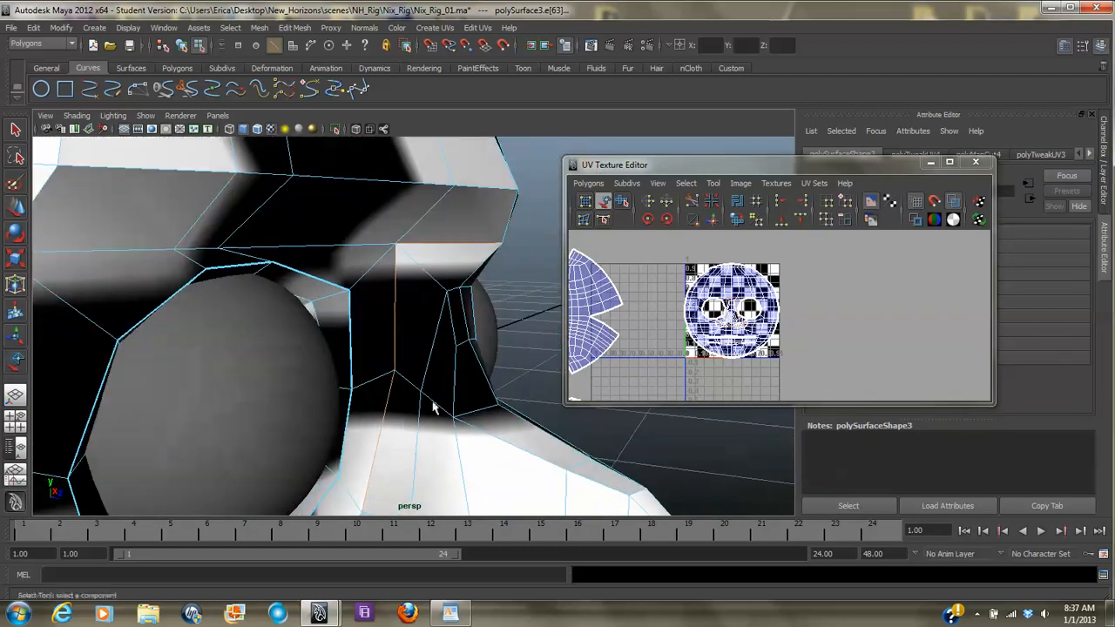
- Complete the edge loop around the nose at the opposite nostril wing and cut the UVs along it
{"action": "scroll", "coordinate": [436, 443], "scroll_direction": "down", "scroll_amount": 2}
{"action": "left_click_drag", "start_coordinate": [435, 446], "coordinate": [431, 373], "text": "alt"}
{"action": "right_click_drag", "start_coordinate": [432, 373], "coordinate": [520, 405], "text": "alt"}
{"action": "middle_click_drag", "start_coordinate": [520, 406], "coordinate": [429, 404], "text": "alt"}
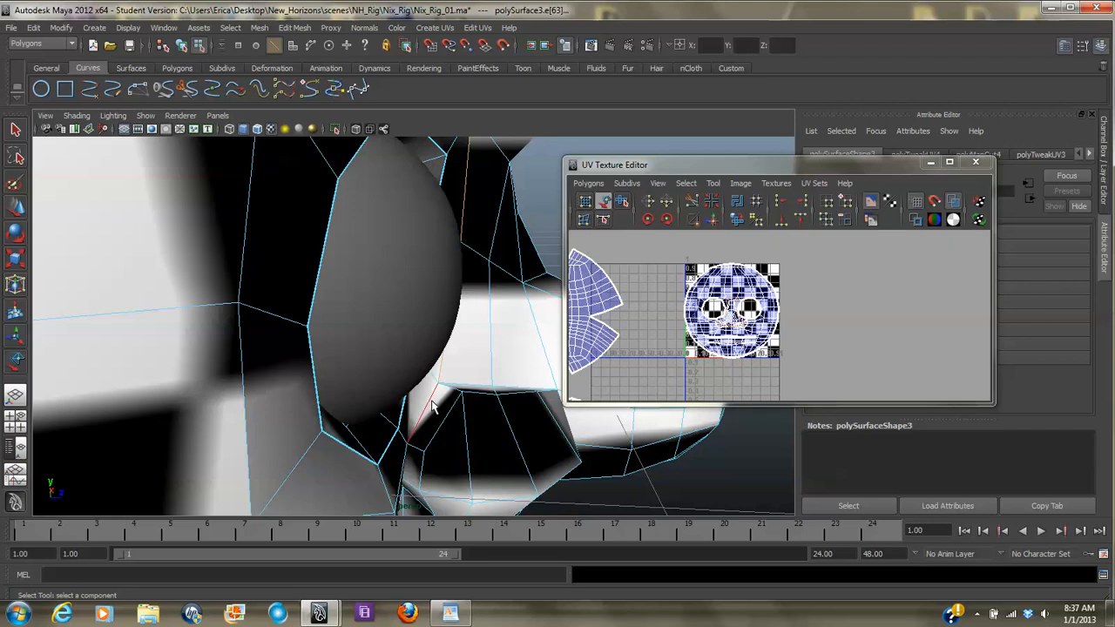
{"action": "left_click", "coordinate": [692, 202]}
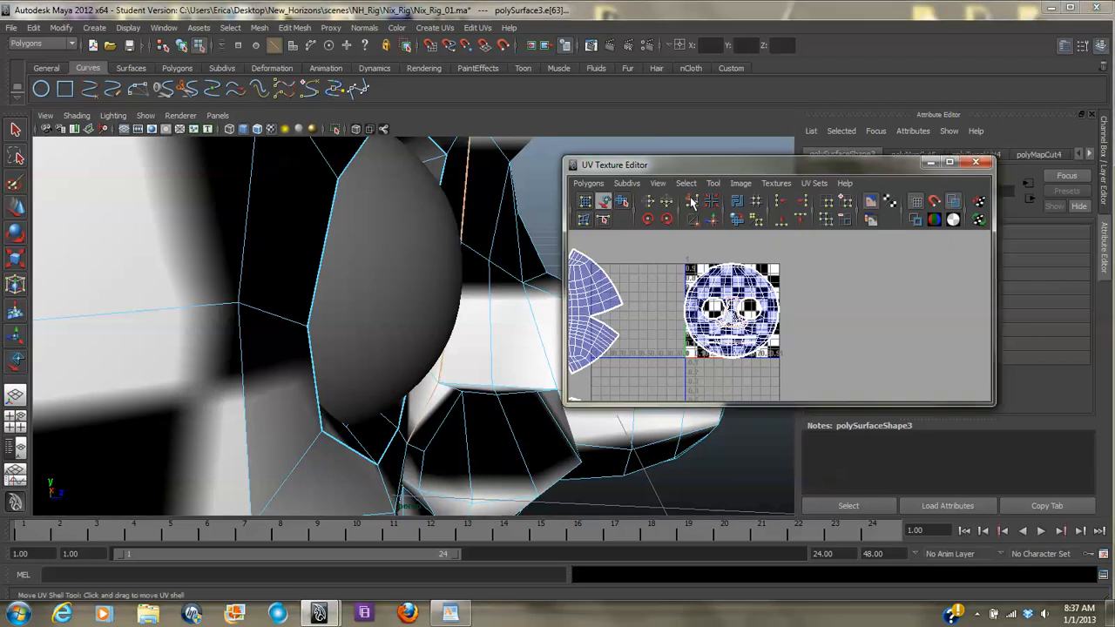
- Move the face UV shell off the checker texture, and place the nose shell below the texture area near the mouth interior shell
{"action": "left_click", "coordinate": [621, 202]}
{"action": "left_click_drag", "start_coordinate": [765, 298], "coordinate": [838, 324]}
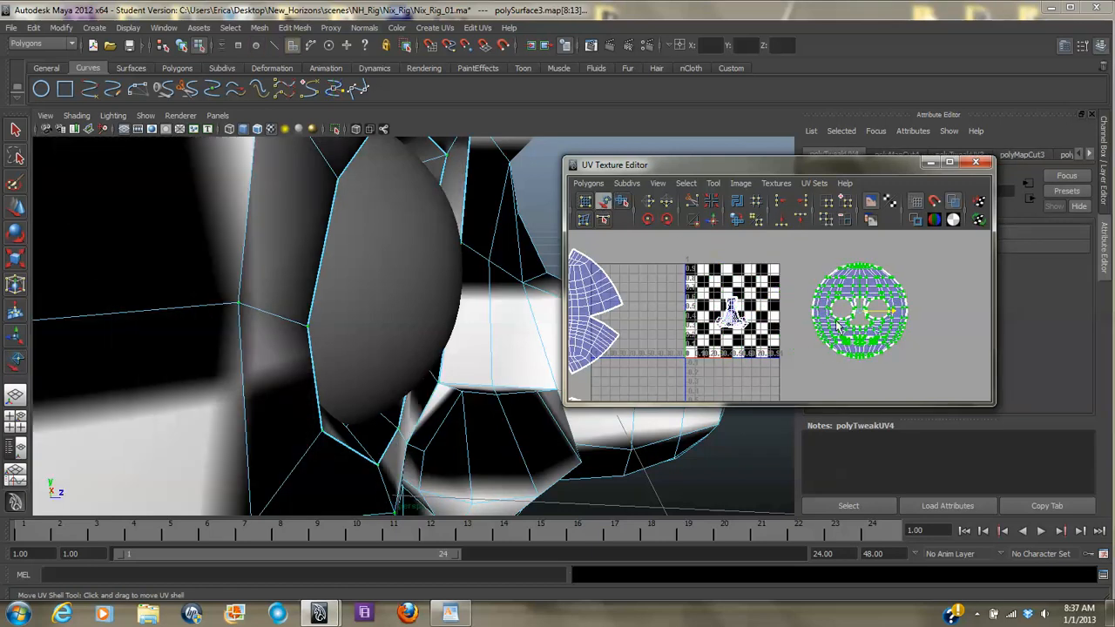
{"action": "left_click", "coordinate": [742, 324]}
{"action": "left_click_drag", "start_coordinate": [733, 281], "coordinate": [732, 355]}
{"action": "middle_click_drag", "start_coordinate": [738, 366], "coordinate": [738, 253], "text": "alt"}
{"action": "left_click_drag", "start_coordinate": [732, 253], "coordinate": [609, 301]}
- Select the edge loops around both nostril openings on the underside of the nose and cut the UVs along them
{"action": "left_click_drag", "start_coordinate": [490, 353], "coordinate": [327, 284], "text": "alt"}
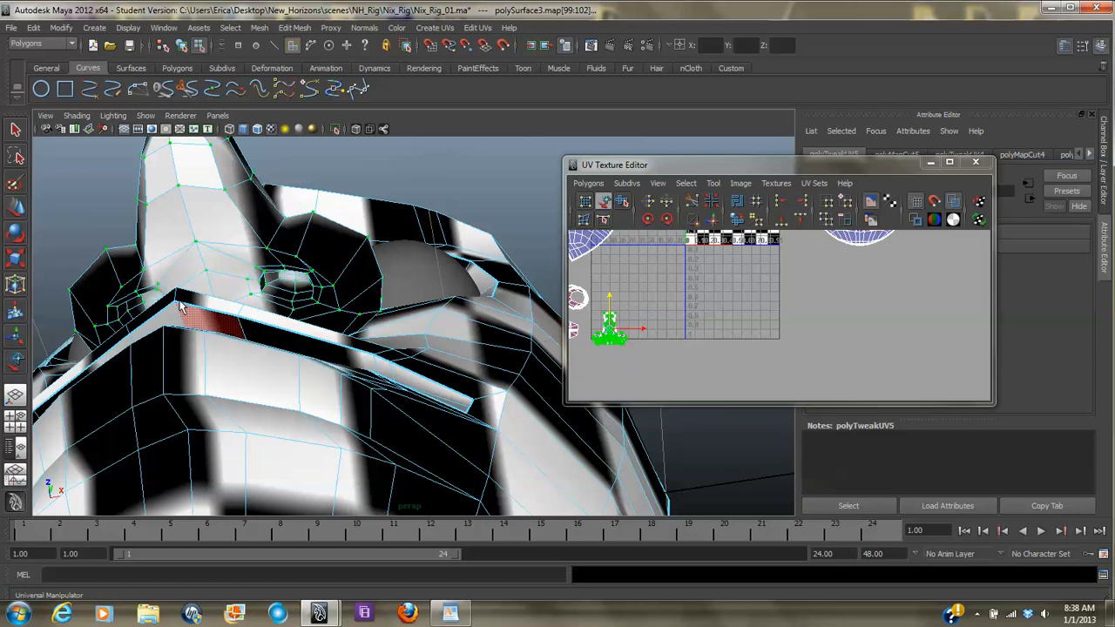
{"action": "right_click_drag", "start_coordinate": [151, 275], "coordinate": [335, 303], "text": "alt"}
{"action": "middle_click_drag", "start_coordinate": [336, 303], "coordinate": [484, 351], "text": "alt"}
{"action": "left_click_drag", "start_coordinate": [453, 358], "coordinate": [398, 374], "text": "alt"}
{"action": "right_click_drag", "start_coordinate": [397, 372], "coordinate": [402, 343]}
{"action": "left_click", "coordinate": [389, 380]}
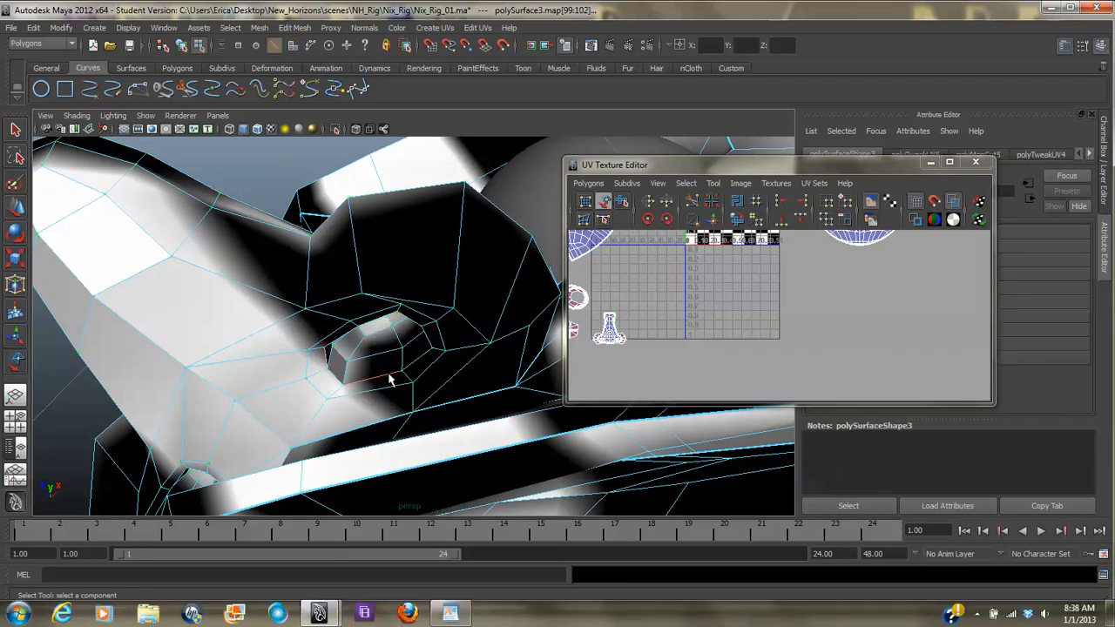
{"action": "left_click_drag", "start_coordinate": [386, 391], "coordinate": [485, 394], "text": "alt"}
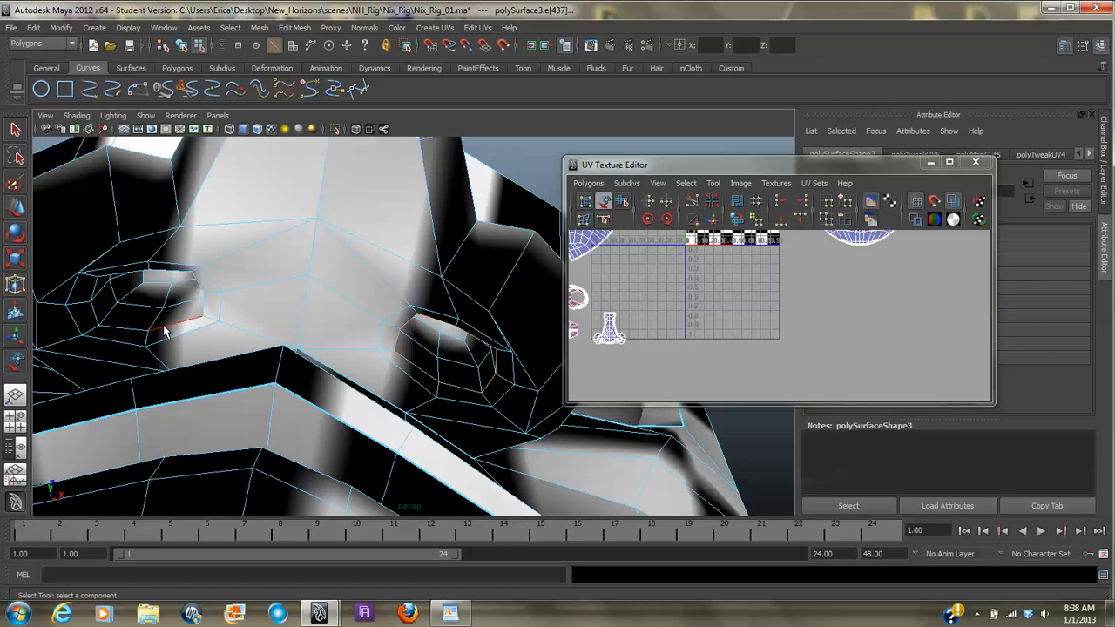
{"action": "left_click", "coordinate": [692, 203]}
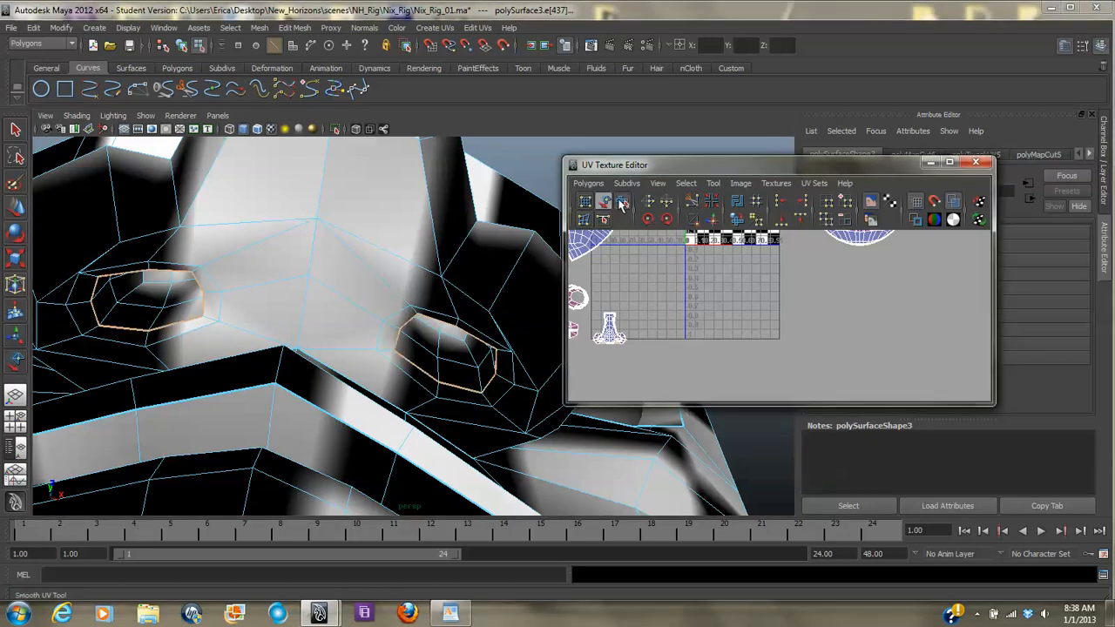
- Move the nose UV shell sideways, leaving the two nostril shells behind
{"action": "left_click", "coordinate": [625, 346]}
{"action": "left_click_drag", "start_coordinate": [626, 346], "coordinate": [667, 335]}
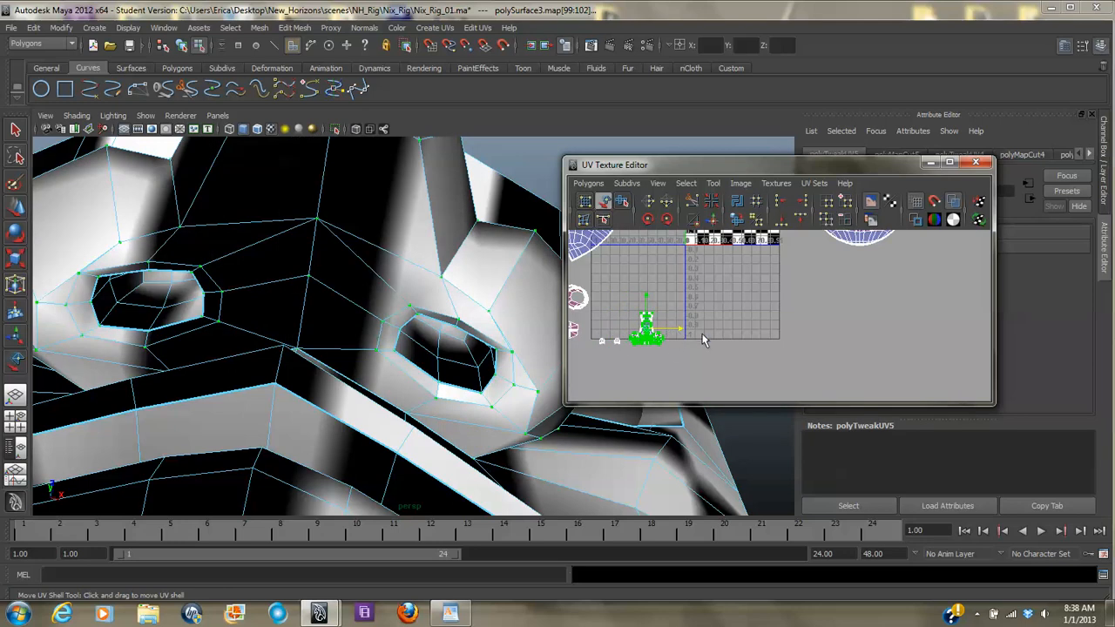
{"action": "scroll", "coordinate": [704, 339], "scroll_direction": "down", "scroll_amount": 5}
{"action": "middle_click_drag", "start_coordinate": [660, 340], "coordinate": [674, 360], "text": "alt"}
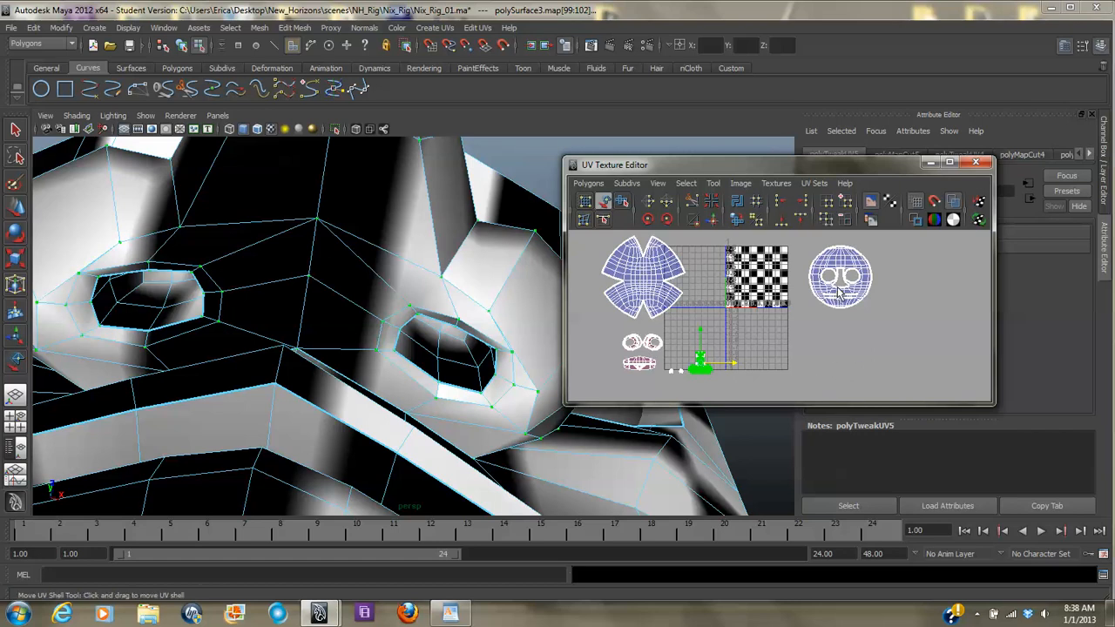
- Examine the checker pattern on both sides, the front and the lower face of the head for stretching
{"action": "right_click_drag", "start_coordinate": [446, 291], "coordinate": [201, 289], "text": "alt"}
{"action": "left_click_drag", "start_coordinate": [249, 278], "coordinate": [297, 361], "text": "alt"}
{"action": "right_click_drag", "start_coordinate": [314, 348], "coordinate": [159, 338], "text": "alt"}
{"action": "left_click_drag", "start_coordinate": [160, 338], "coordinate": [343, 323], "text": "alt"}
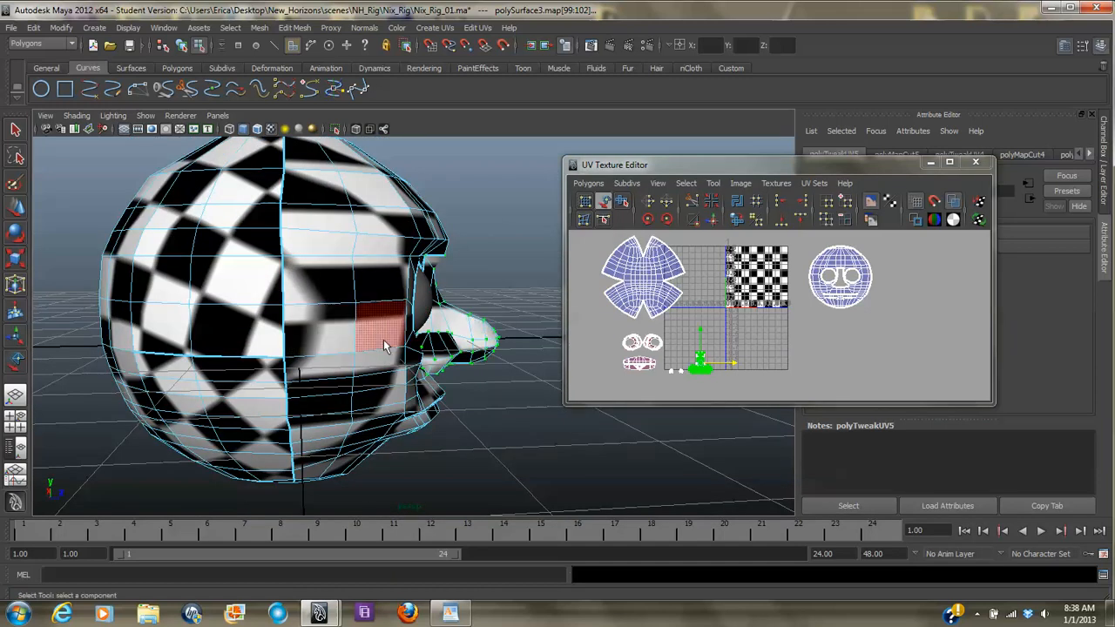
{"action": "left_click_drag", "start_coordinate": [473, 417], "coordinate": [199, 393], "text": "alt"}
{"action": "right_click_drag", "start_coordinate": [202, 396], "coordinate": [364, 377], "text": "alt"}
{"action": "middle_click_drag", "start_coordinate": [362, 378], "coordinate": [240, 388], "text": "alt"}
{"action": "left_click_drag", "start_coordinate": [464, 404], "coordinate": [422, 400], "text": "alt"}
{"action": "left_click_drag", "start_coordinate": [369, 372], "coordinate": [346, 374], "text": "alt"}
{"action": "right_click_drag", "start_coordinate": [346, 374], "coordinate": [502, 389], "text": "alt"}
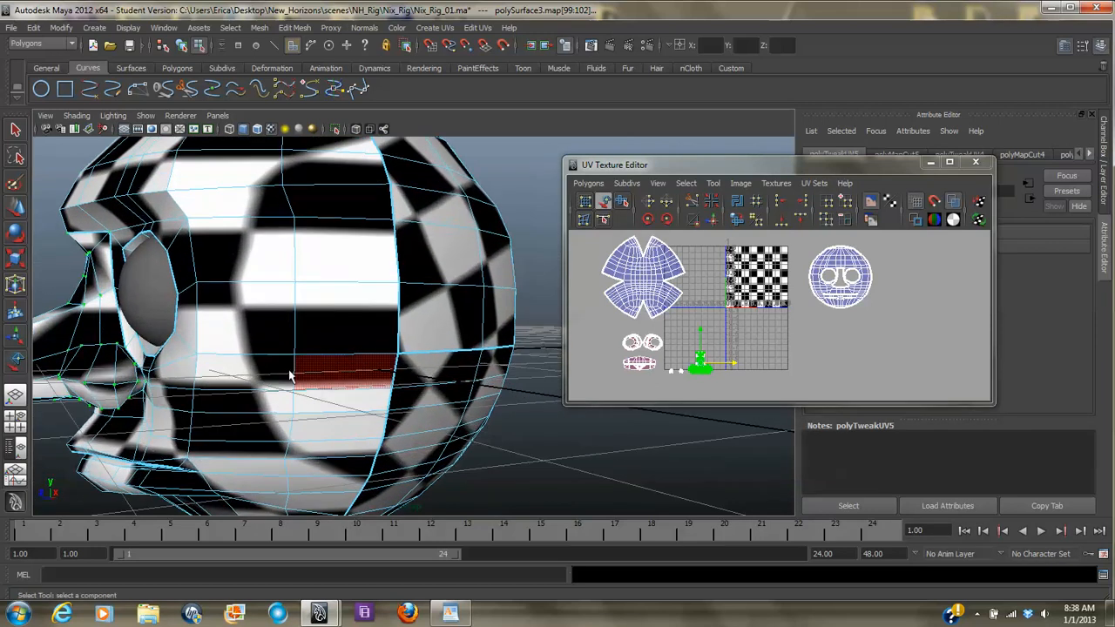
{"action": "left_click_drag", "start_coordinate": [239, 376], "coordinate": [392, 375], "text": "alt"}
{"action": "right_click_drag", "start_coordinate": [390, 374], "coordinate": [290, 284], "text": "alt"}
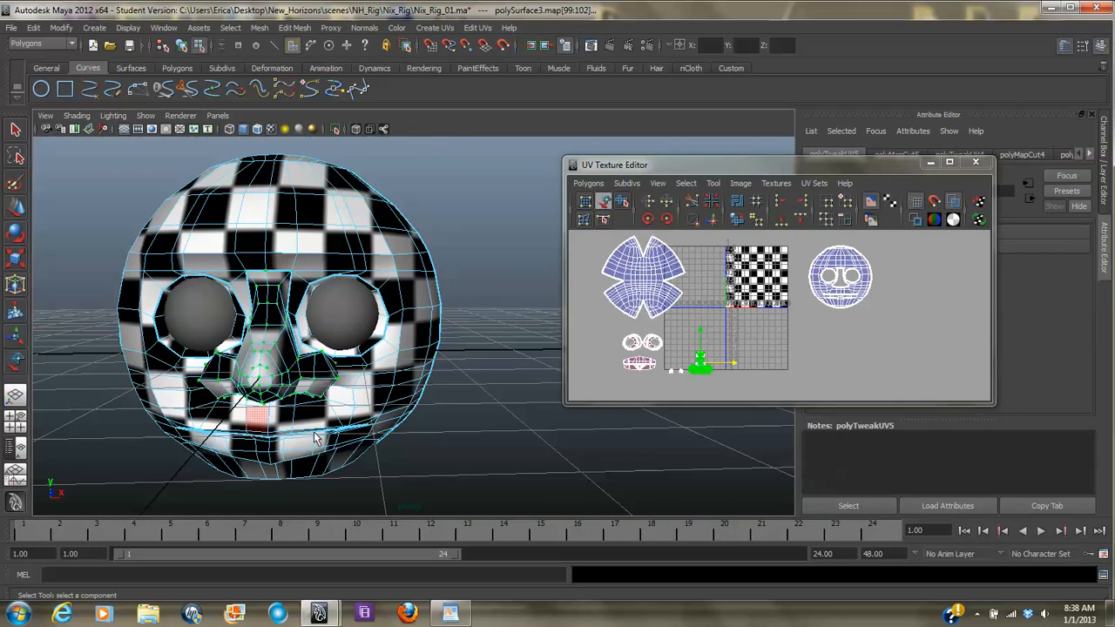
{"action": "left_click_drag", "start_coordinate": [341, 399], "coordinate": [348, 376], "text": "alt"}
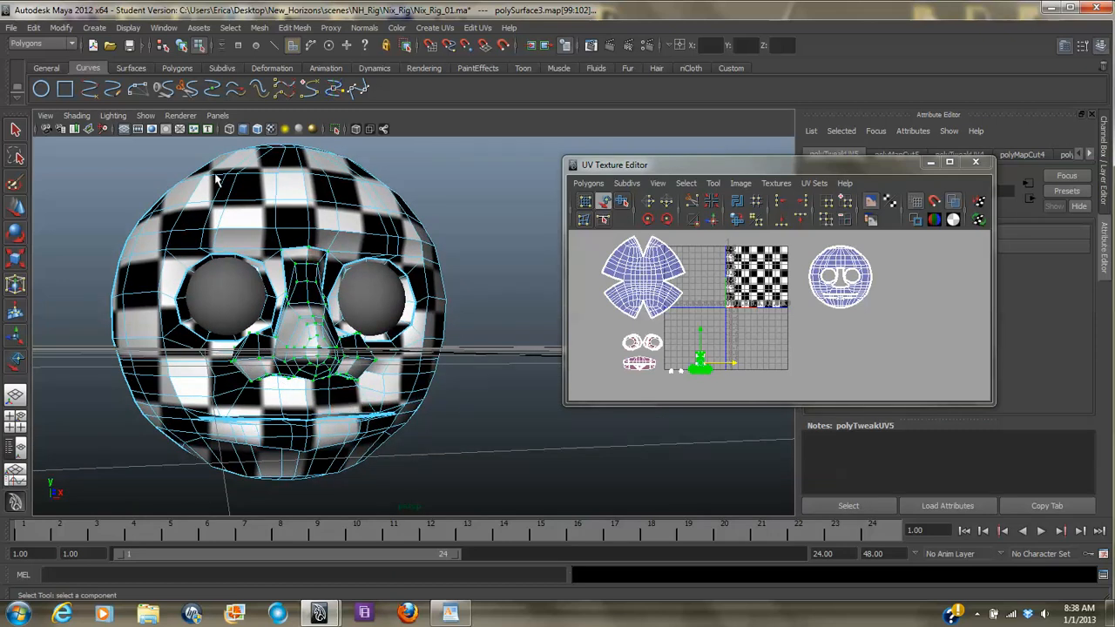
{"action": "mouse_move", "coordinate": [340, 390]}
{"action": "left_mouse_down", "text": "alt"}
{"action": "mouse_move", "coordinate": [366, 433]}
{"action": "mouse_move", "coordinate": [293, 368]}
{"action": "mouse_move", "coordinate": [344, 398]}
{"action": "mouse_move", "coordinate": [346, 384]}
{"action": "left_mouse_up", "text": "alt"}
- Select the centre-line edges under the chin up to the back shell seam and cut the UVs along them
{"action": "right_click_drag", "start_coordinate": [352, 322], "coordinate": [352, 297]}
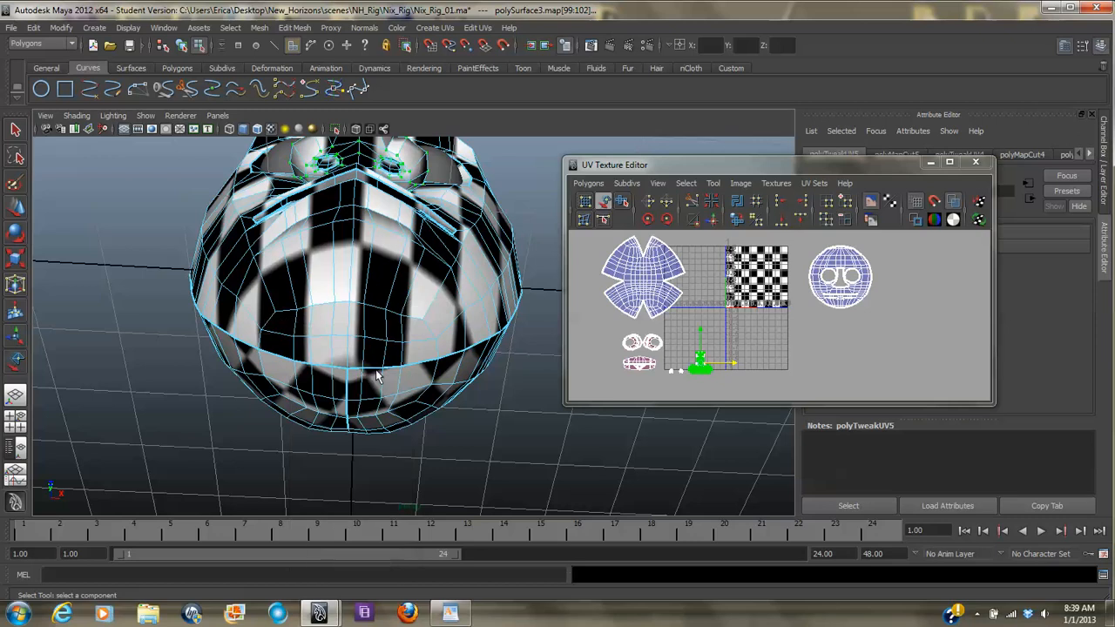
{"action": "left_click", "coordinate": [347, 331]}
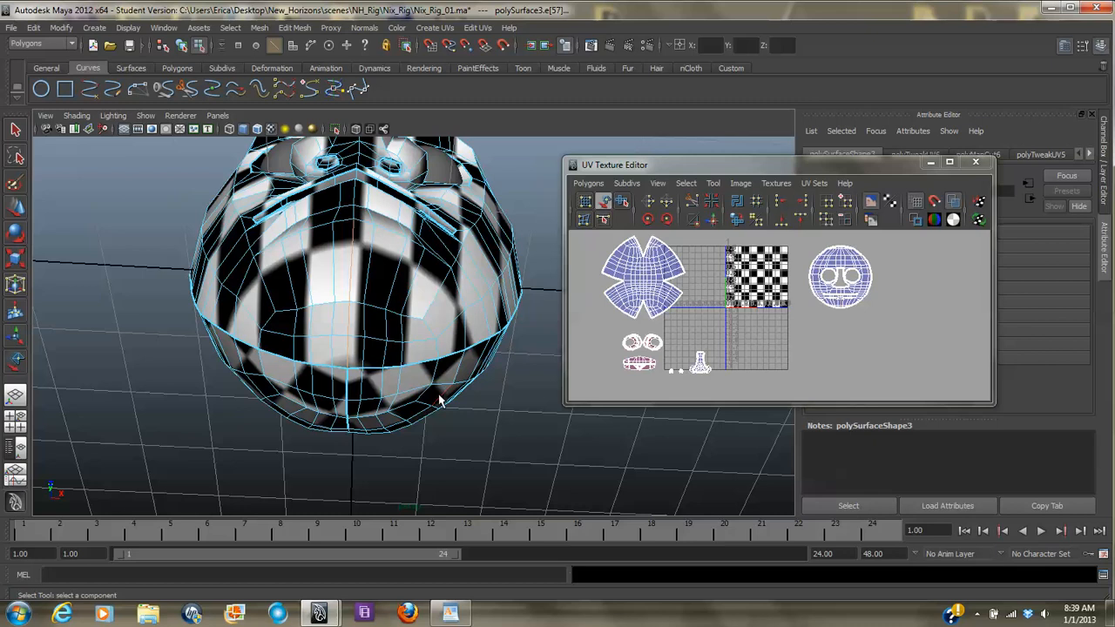
{"action": "left_click", "coordinate": [693, 202]}
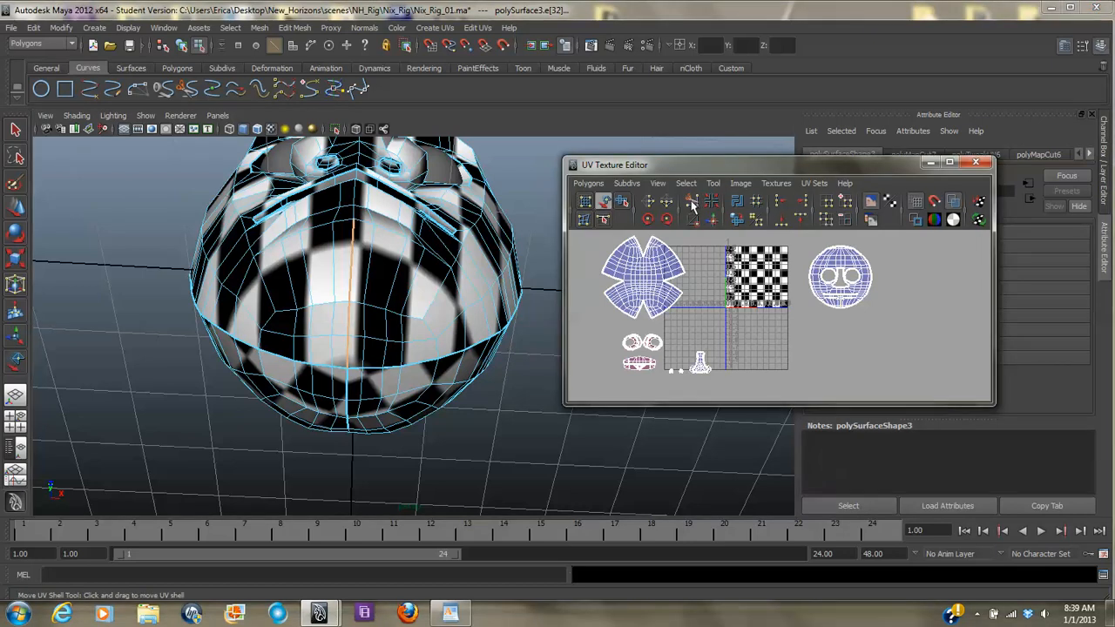
- Cut the face UVs along the centre edges at the top of the head and along the horizontal edges on both sides
{"action": "left_click_drag", "start_coordinate": [371, 340], "coordinate": [412, 389], "text": "alt"}
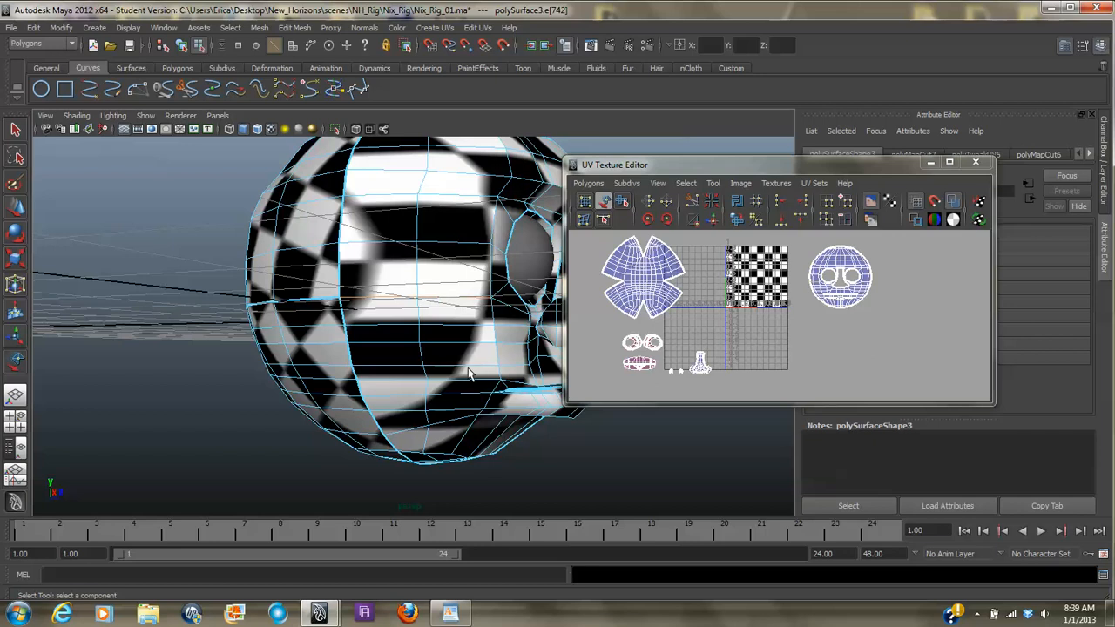
{"action": "left_click_drag", "start_coordinate": [452, 342], "coordinate": [413, 405], "text": "alt"}
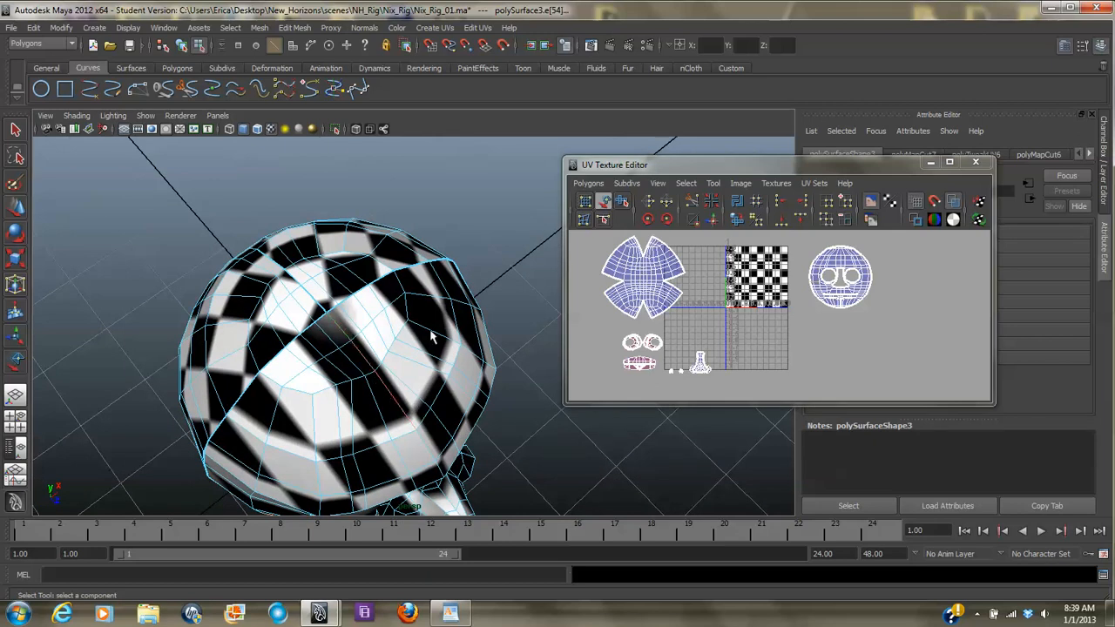
{"action": "left_click_drag", "start_coordinate": [465, 388], "coordinate": [425, 393], "text": "alt"}
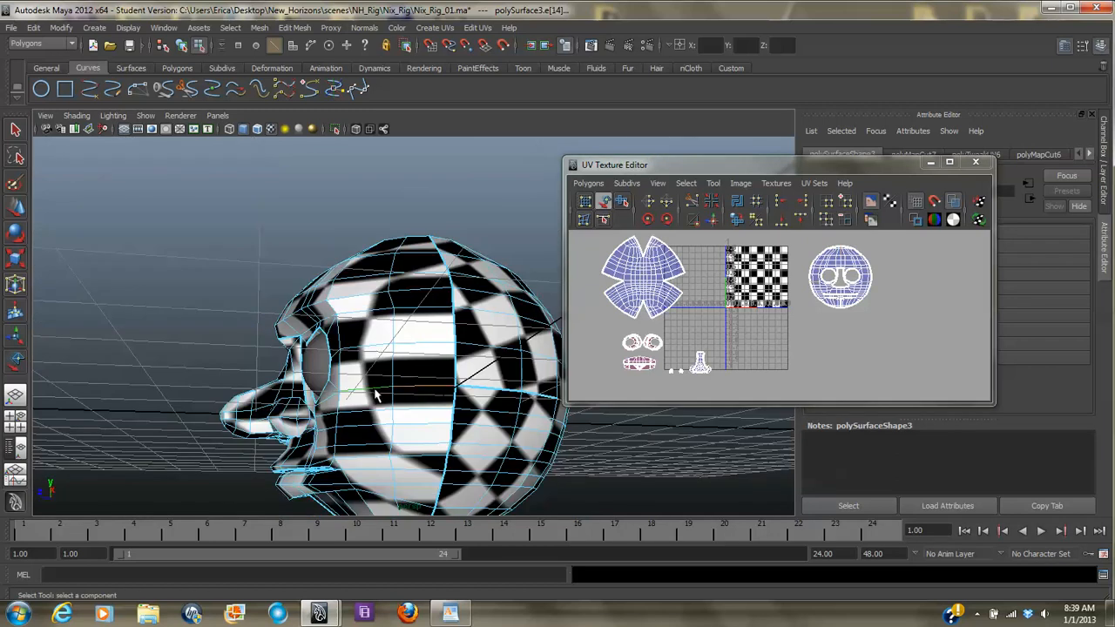
{"action": "left_click", "coordinate": [692, 204]}
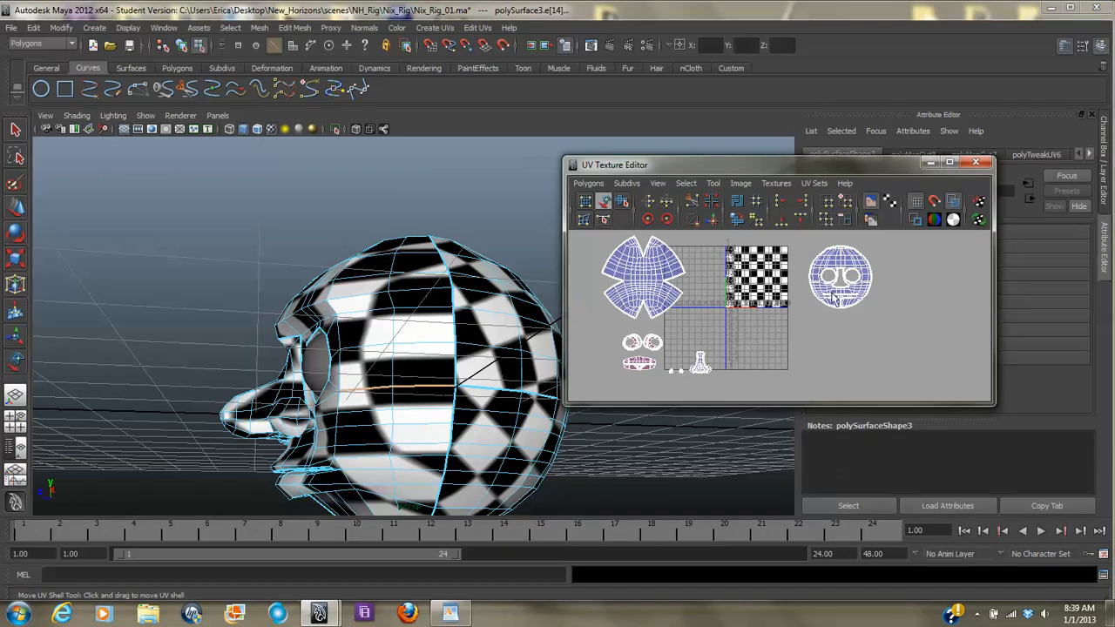
- Examine the face UV shell around the lips and chin for overlapping UVs
{"action": "scroll", "coordinate": [859, 368], "scroll_direction": "up", "scroll_amount": 5}
{"action": "middle_click_drag", "start_coordinate": [837, 289], "coordinate": [736, 340], "text": "alt"}
{"action": "right_click_drag", "start_coordinate": [736, 339], "coordinate": [920, 348], "text": "alt"}
{"action": "middle_click_drag", "start_coordinate": [869, 353], "coordinate": [867, 360], "text": "alt"}
{"action": "right_click_drag", "start_coordinate": [868, 360], "coordinate": [842, 355], "text": "alt"}
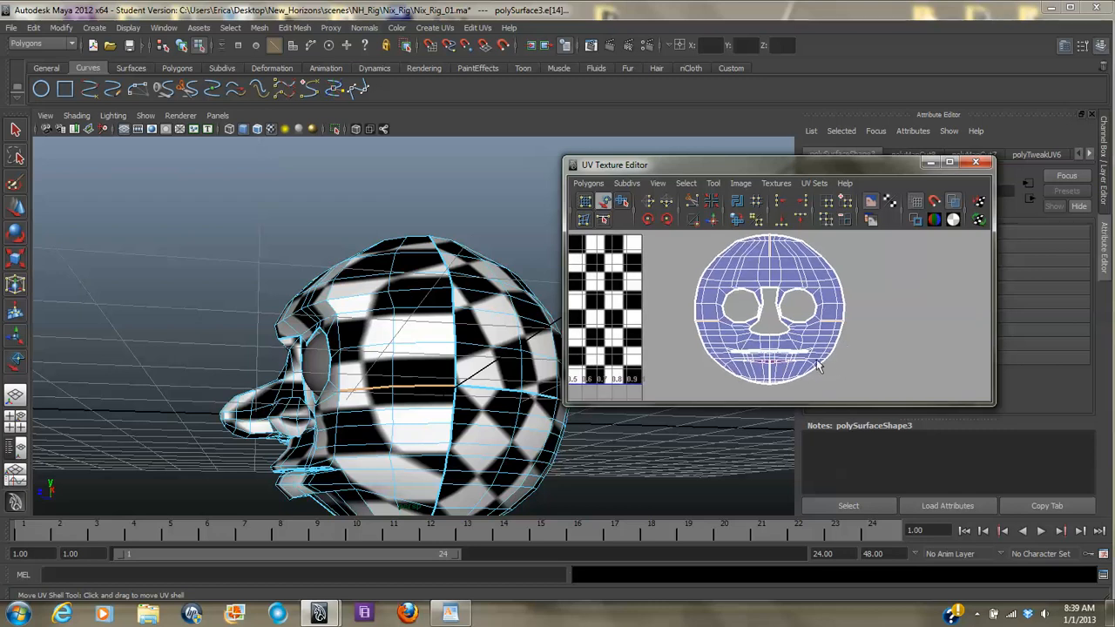
{"action": "right_click_drag", "start_coordinate": [765, 367], "coordinate": [946, 356], "text": "alt"}
{"action": "middle_click_drag", "start_coordinate": [731, 371], "coordinate": [729, 307], "text": "alt"}
{"action": "right_click_drag", "start_coordinate": [701, 321], "coordinate": [984, 361], "text": "alt"}
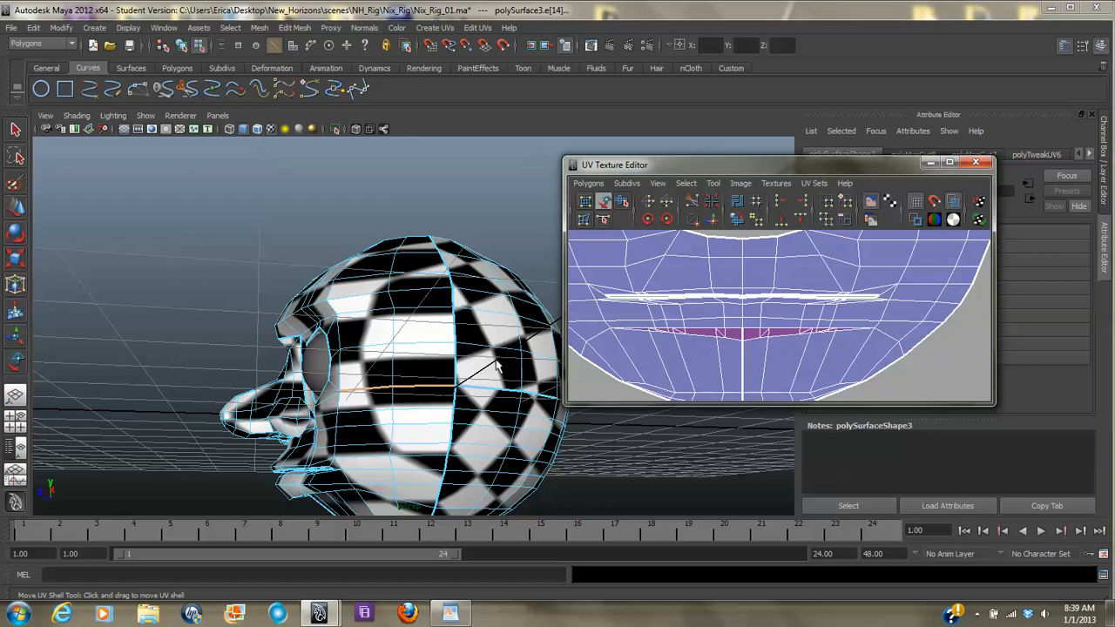
{"action": "scroll", "coordinate": [793, 322], "scroll_direction": "down", "scroll_amount": 6}
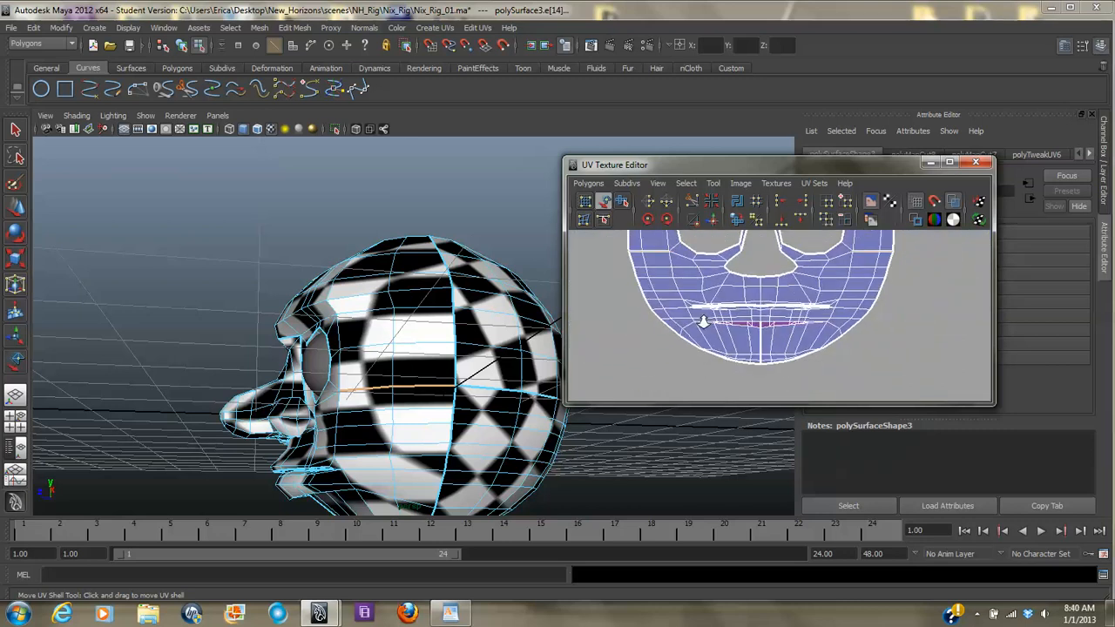
{"action": "mouse_move", "coordinate": [827, 297]}
{"action": "middle_mouse_down", "text": "alt"}
{"action": "mouse_move", "coordinate": [825, 388]}
{"action": "mouse_move", "coordinate": [825, 315]}
{"action": "middle_mouse_up", "text": "alt"}
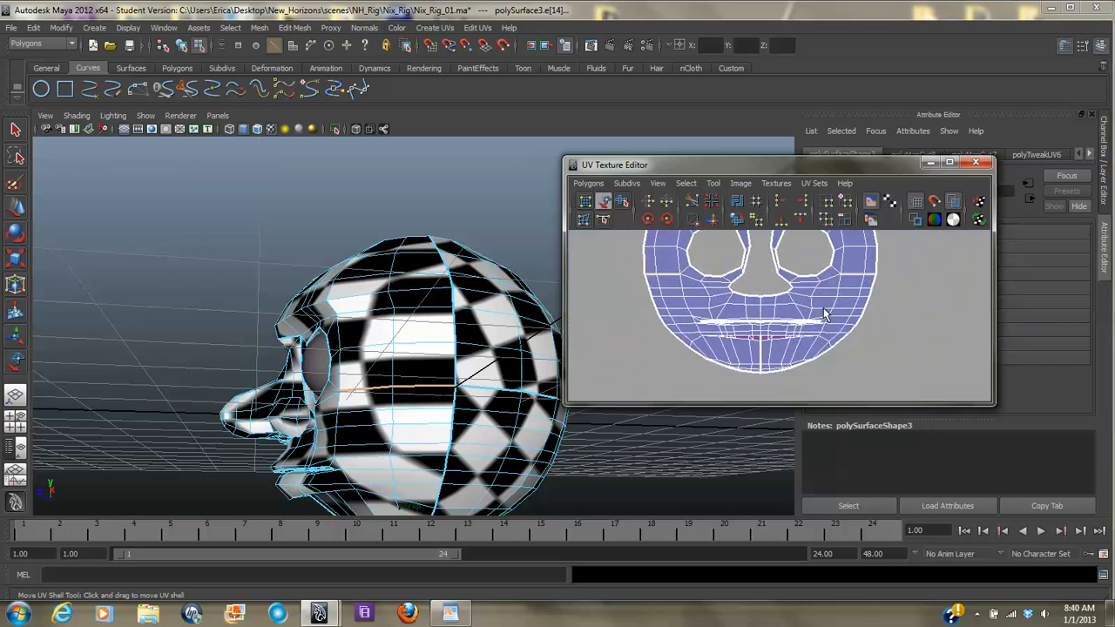
- Select the edges around both corners of the lower lip on the mesh and cut the UVs along them
{"action": "left_click_drag", "start_coordinate": [307, 471], "coordinate": [418, 441], "text": "alt"}
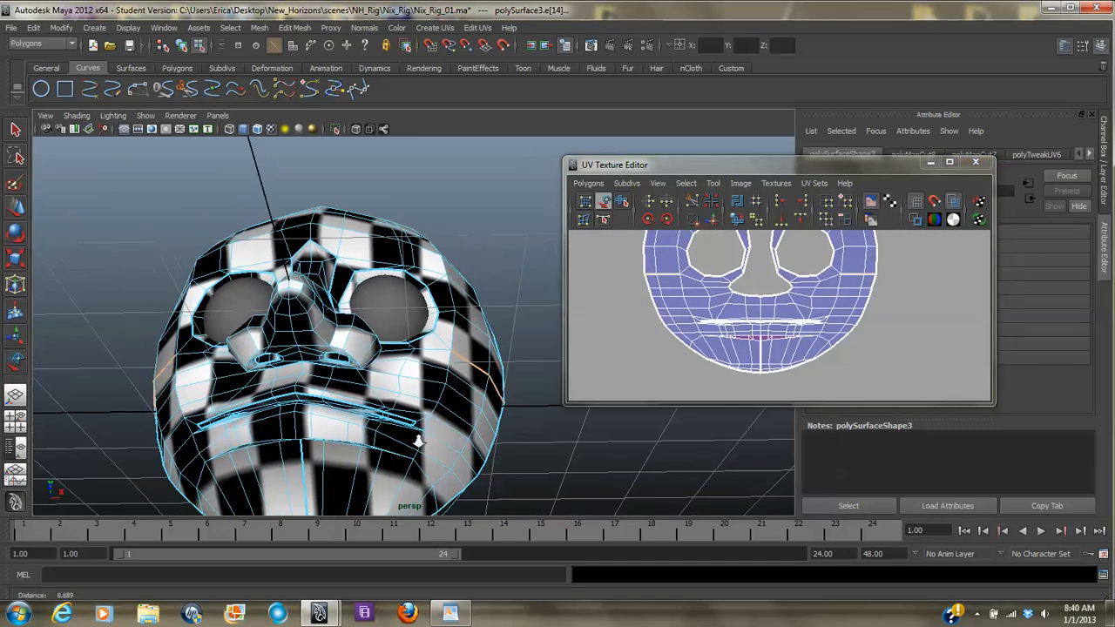
{"action": "right_click_drag", "start_coordinate": [418, 441], "coordinate": [458, 468], "text": "alt"}
{"action": "middle_click_drag", "start_coordinate": [422, 455], "coordinate": [431, 290], "text": "alt"}
{"action": "left_click_drag", "start_coordinate": [431, 290], "coordinate": [353, 379], "text": "alt"}
{"action": "right_click_drag", "start_coordinate": [351, 373], "coordinate": [353, 348]}
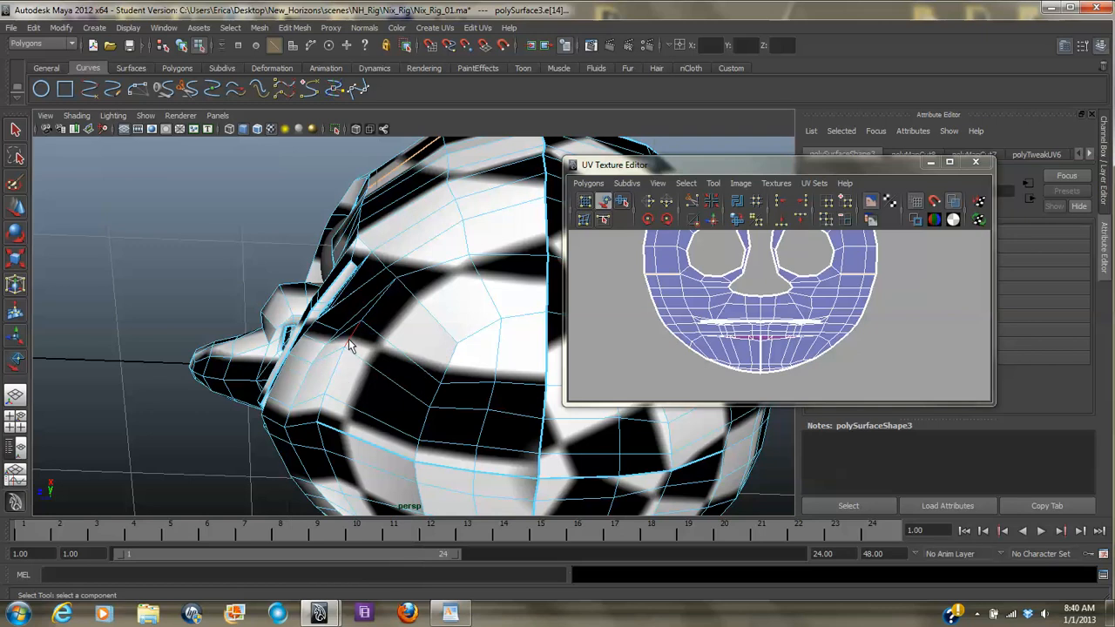
{"action": "left_click", "coordinate": [348, 341]}
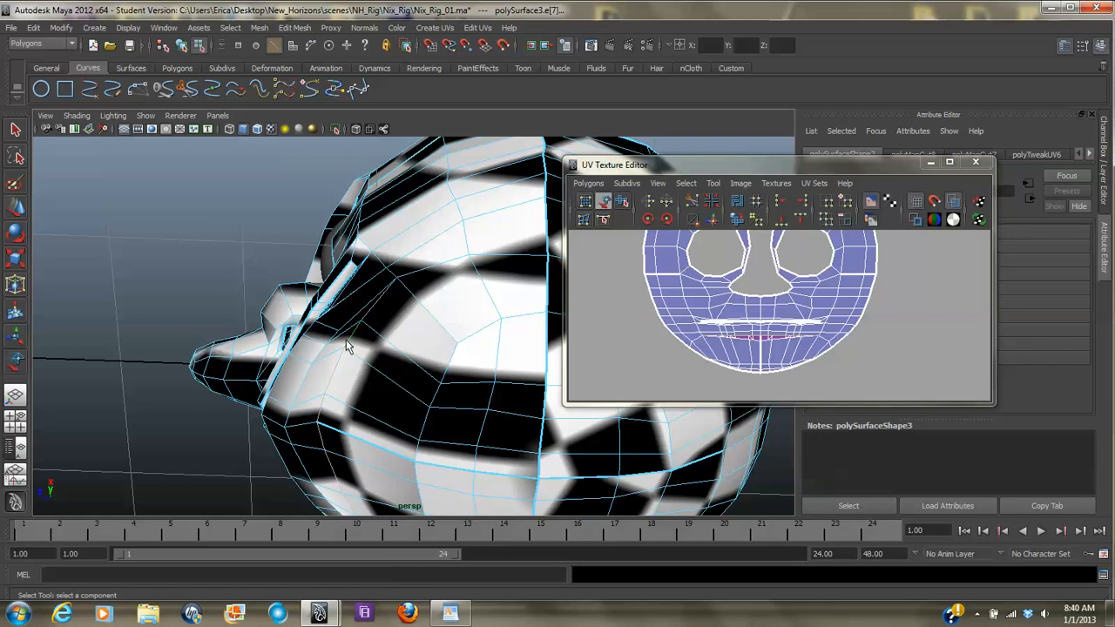
{"action": "left_click_drag", "start_coordinate": [407, 334], "coordinate": [434, 459], "text": "alt"}
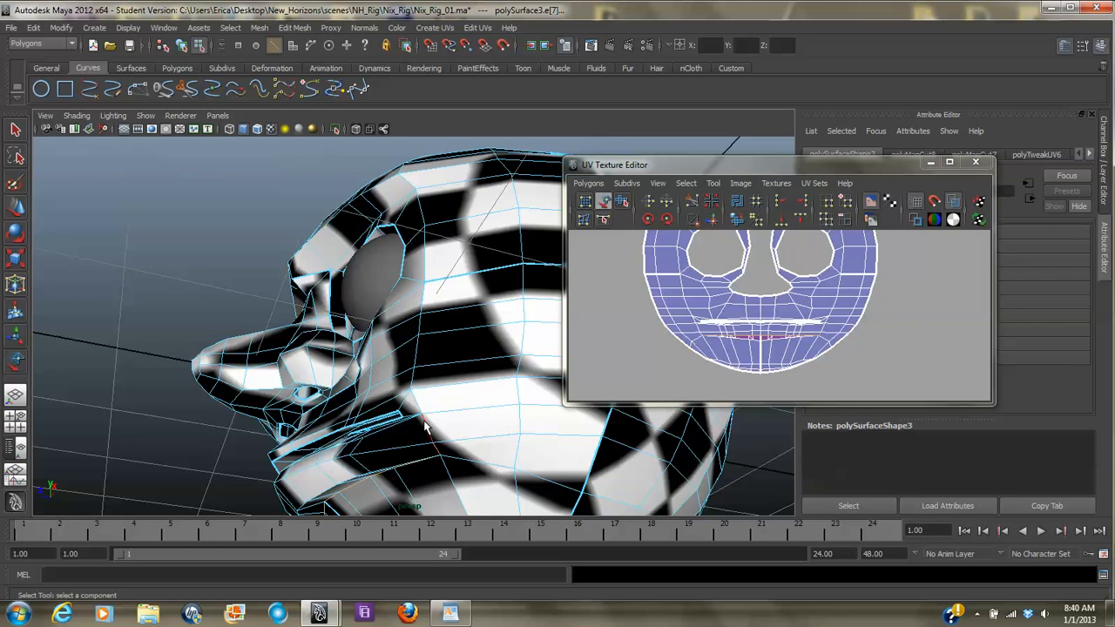
{"action": "left_click_drag", "start_coordinate": [429, 447], "coordinate": [491, 451], "text": "alt"}
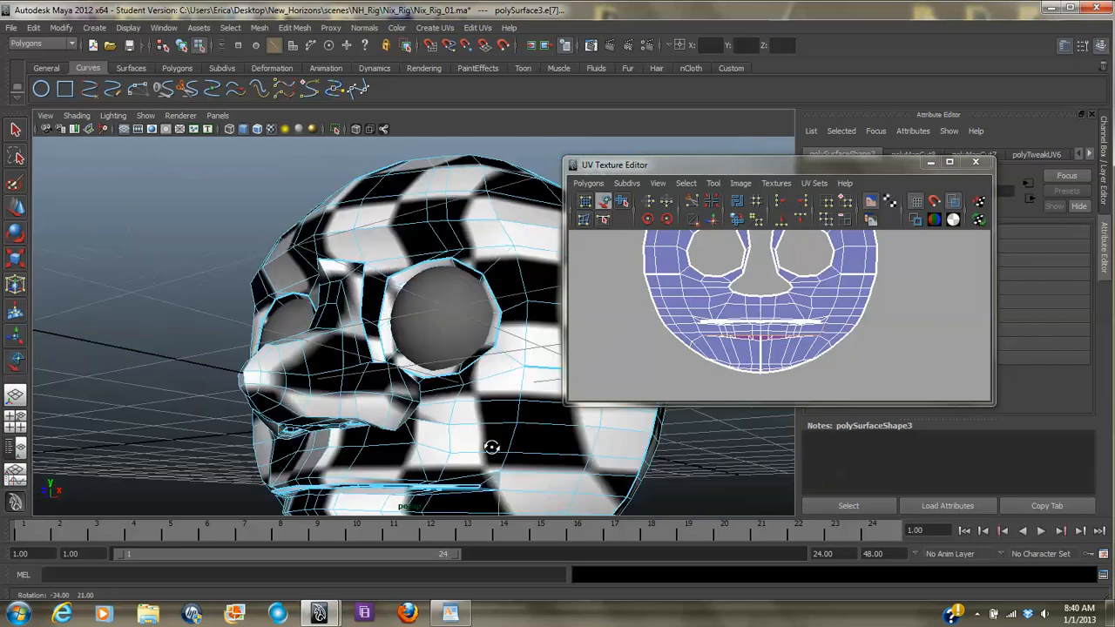
{"action": "right_click_drag", "start_coordinate": [491, 450], "coordinate": [577, 478], "text": "alt"}
{"action": "middle_click_drag", "start_coordinate": [577, 479], "coordinate": [442, 346], "text": "alt"}
{"action": "right_click_drag", "start_coordinate": [441, 347], "coordinate": [557, 383], "text": "alt"}
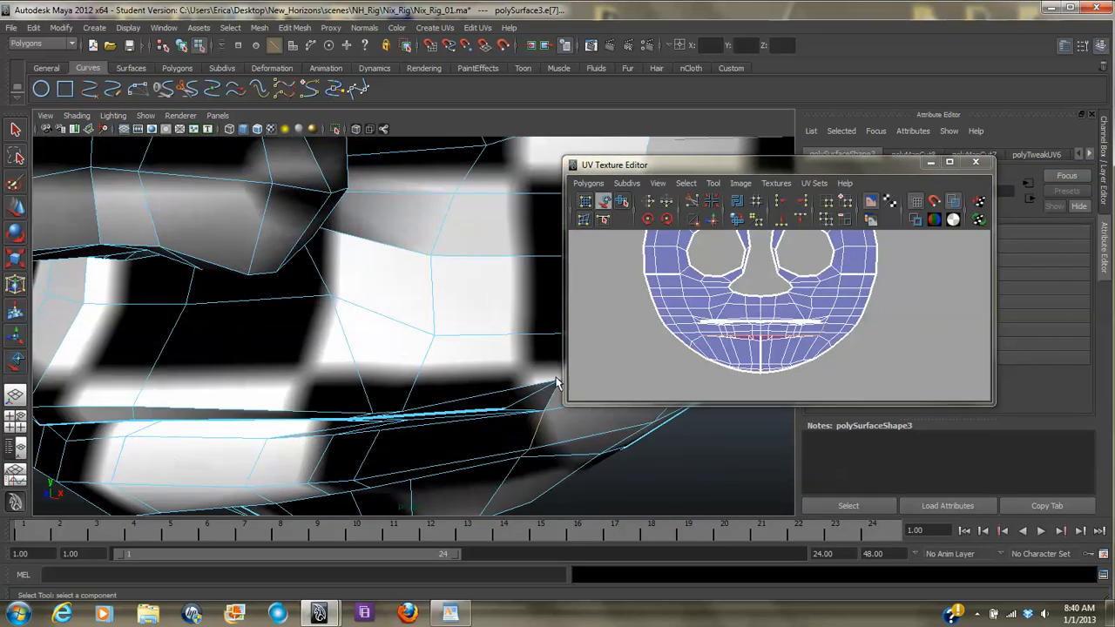
{"action": "left_click_drag", "start_coordinate": [532, 414], "coordinate": [532, 404], "text": "alt"}
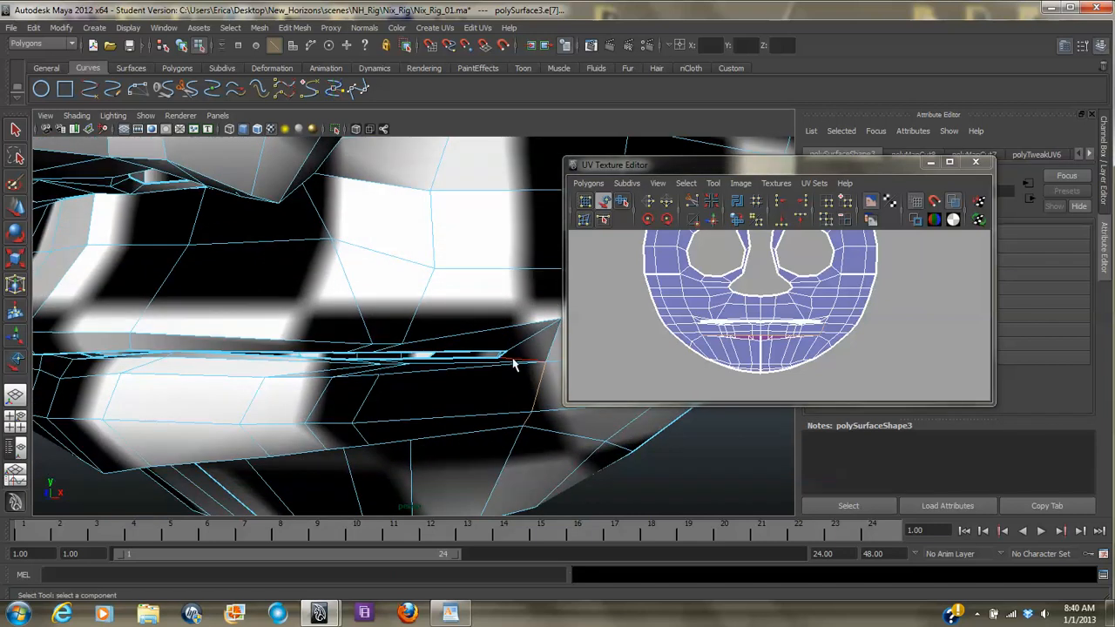
{"action": "left_click_drag", "start_coordinate": [483, 412], "coordinate": [603, 410], "text": "alt"}
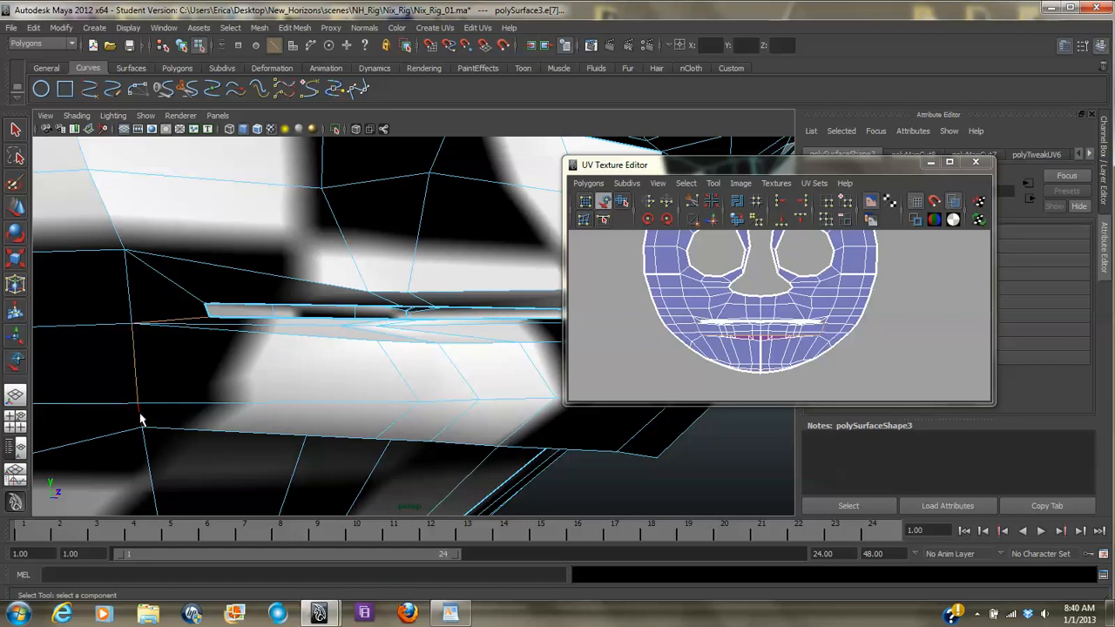
{"action": "left_click", "coordinate": [693, 203]}
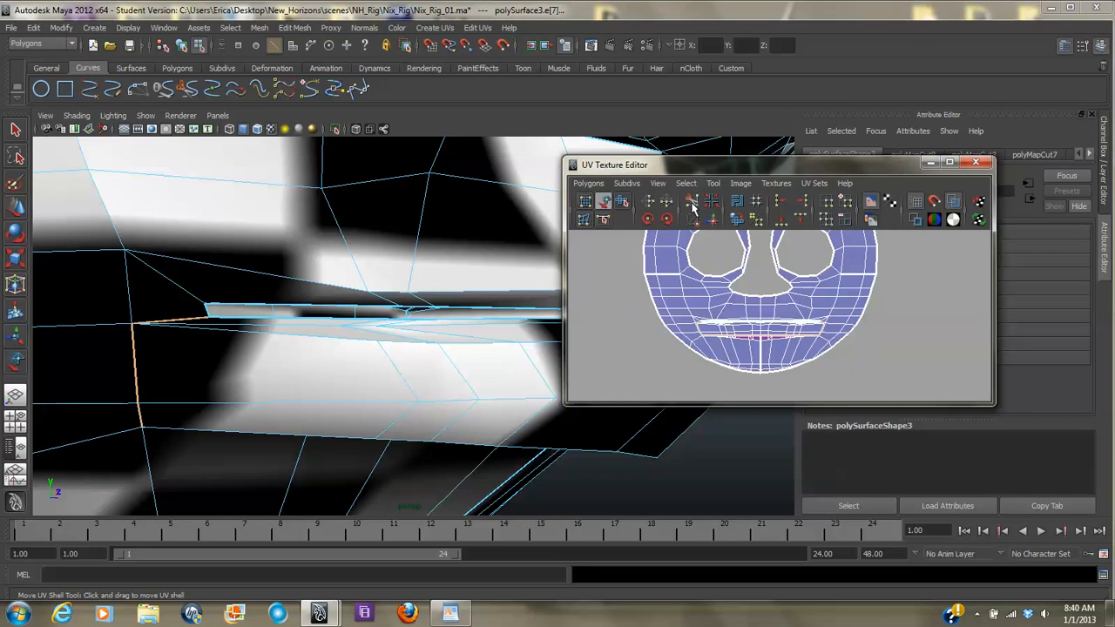
- Move the separated lower-lip UV shell out of the face with the Move UV Shell Tool and place it beside the nose shell
{"action": "left_click", "coordinate": [622, 201]}
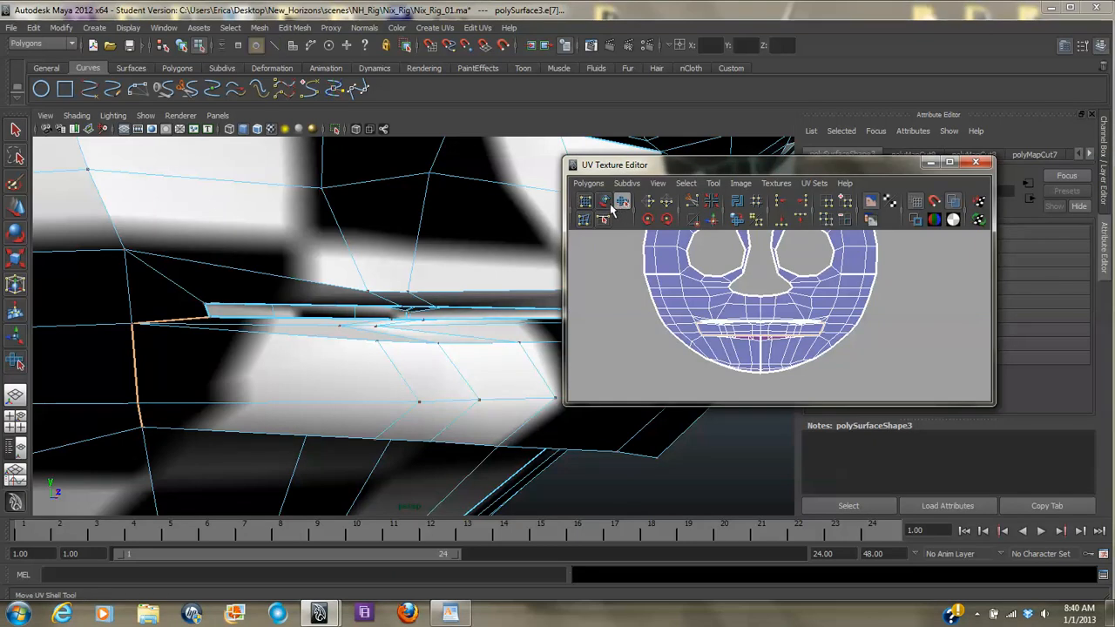
{"action": "left_click", "coordinate": [718, 336]}
{"action": "left_click_drag", "start_coordinate": [719, 337], "coordinate": [593, 333]}
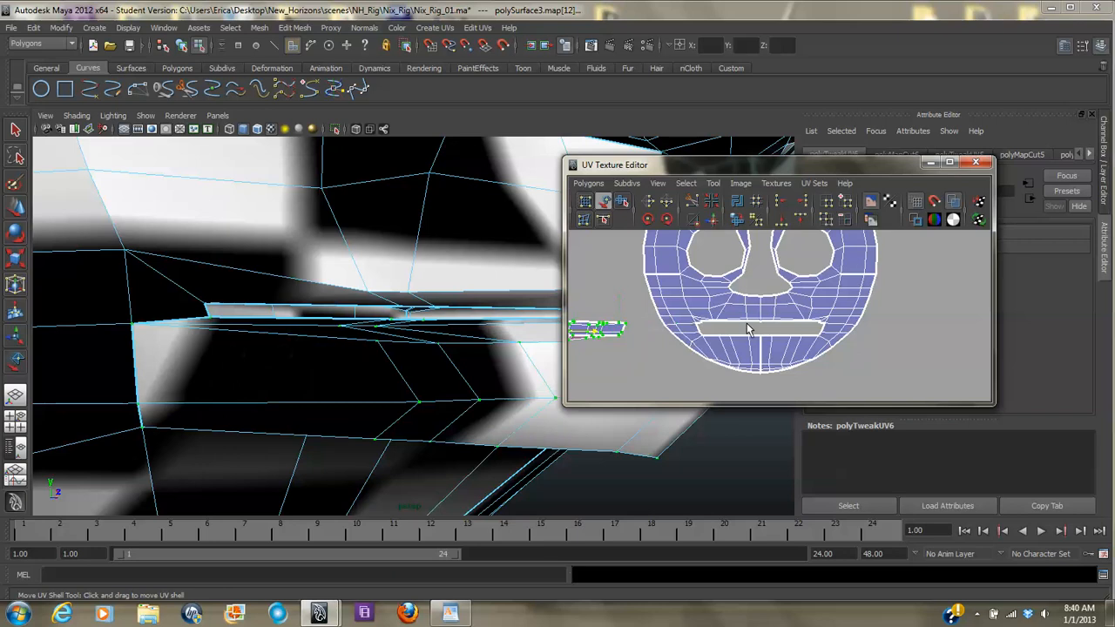
{"action": "scroll", "coordinate": [747, 329], "scroll_direction": "down", "scroll_amount": 4}
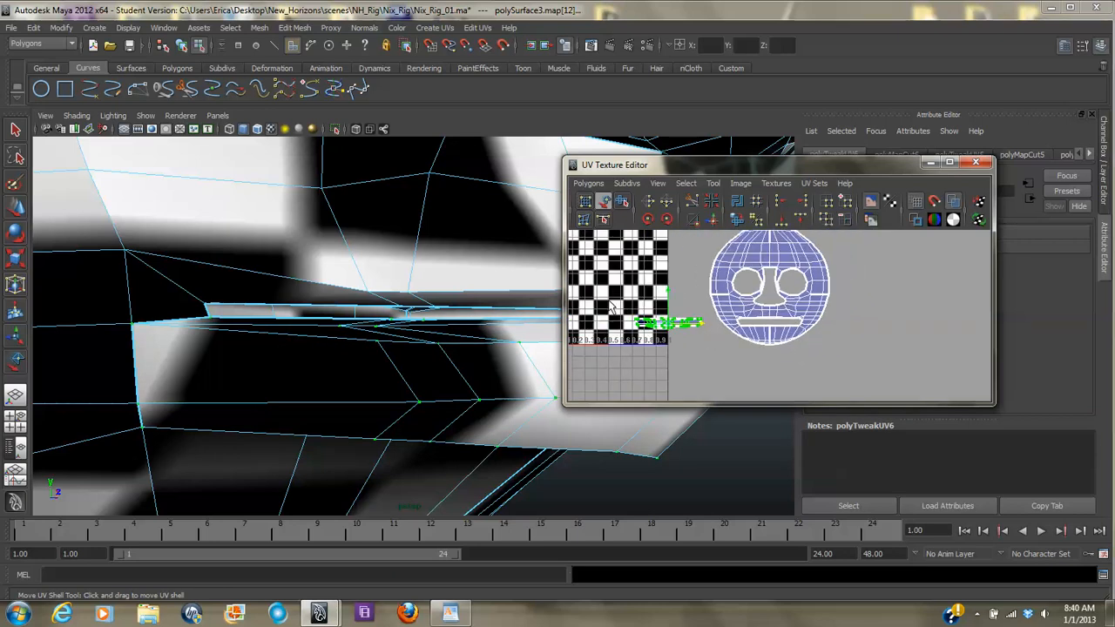
{"action": "left_click_drag", "start_coordinate": [668, 298], "coordinate": [669, 366]}
{"action": "scroll", "coordinate": [741, 334], "scroll_direction": "down", "scroll_amount": 3}
{"action": "left_click_drag", "start_coordinate": [740, 350], "coordinate": [708, 396]}
{"action": "scroll", "coordinate": [815, 317], "scroll_direction": "down", "scroll_amount": 2}
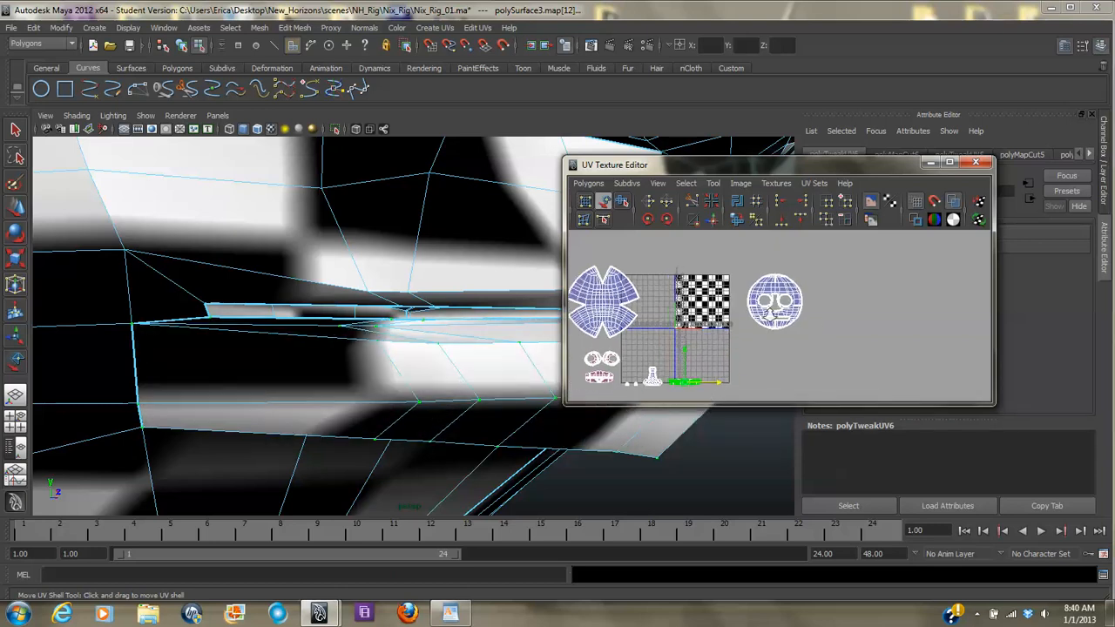
- Examine the checker pattern on the front of the head and the mouth opening in the face UV shell
{"action": "right_click_drag", "start_coordinate": [364, 366], "coordinate": [155, 346], "text": "alt"}
{"action": "left_click_drag", "start_coordinate": [155, 345], "coordinate": [412, 361], "text": "alt"}
{"action": "right_click_drag", "start_coordinate": [755, 321], "coordinate": [1067, 376], "text": "alt"}
{"action": "middle_click_drag", "start_coordinate": [851, 330], "coordinate": [798, 323], "text": "alt"}
{"action": "scroll", "coordinate": [779, 328], "scroll_direction": "up", "scroll_amount": 2}
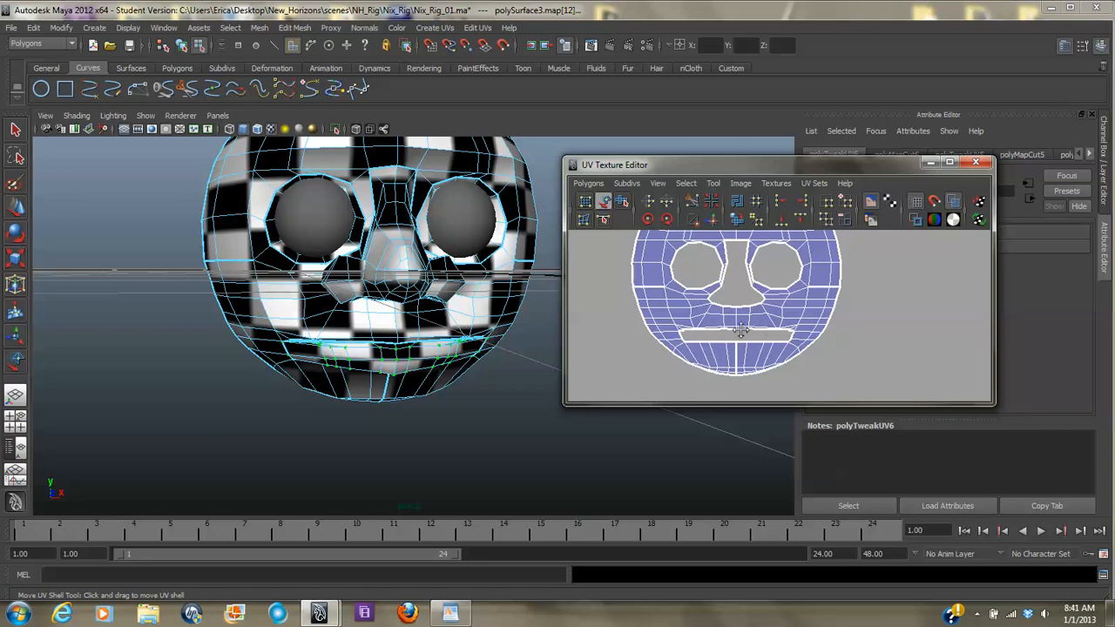
{"action": "scroll", "coordinate": [741, 329], "scroll_direction": "down", "scroll_amount": 3}
{"action": "scroll", "coordinate": [688, 355], "scroll_direction": "down", "scroll_amount": 3}
{"action": "right_click", "coordinate": [719, 296]}
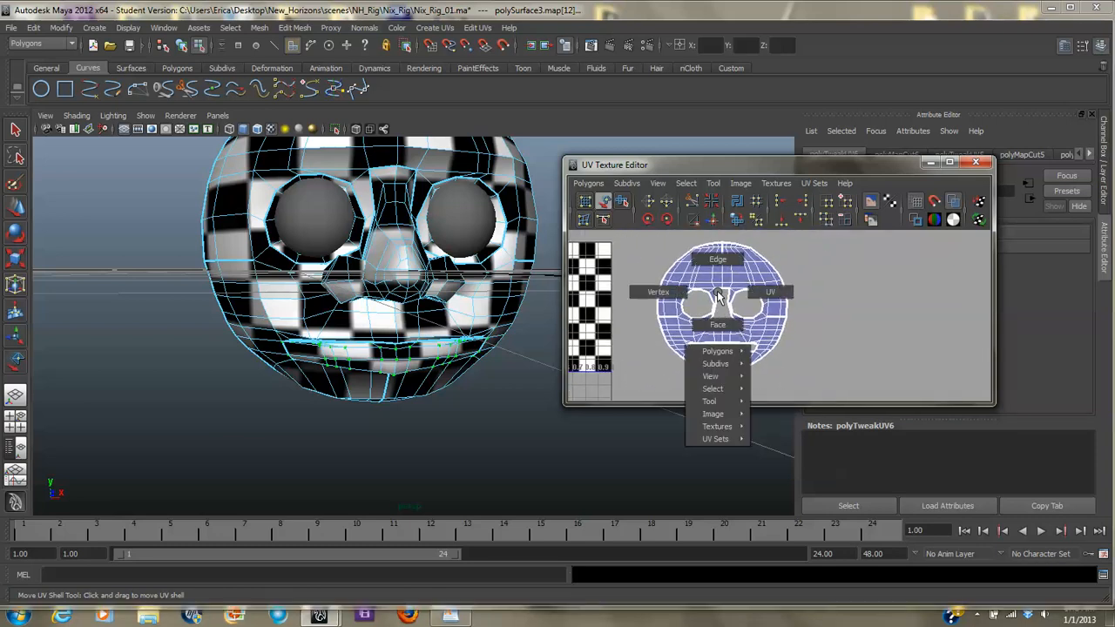
{"action": "left_click", "coordinate": [777, 295]}
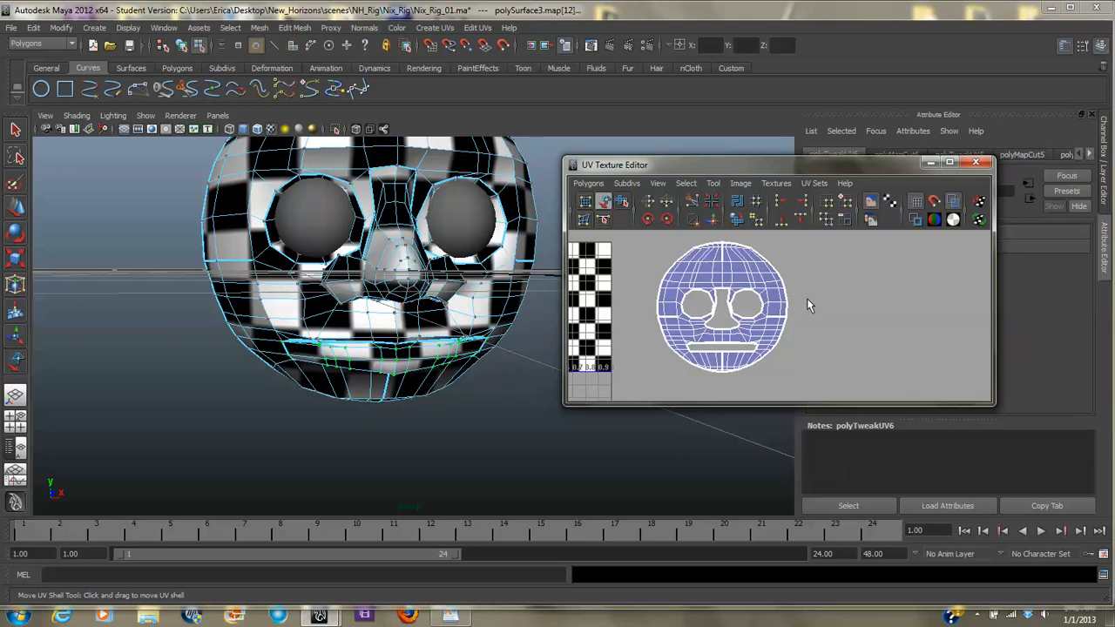
{"action": "left_click_drag", "start_coordinate": [663, 234], "coordinate": [803, 271]}
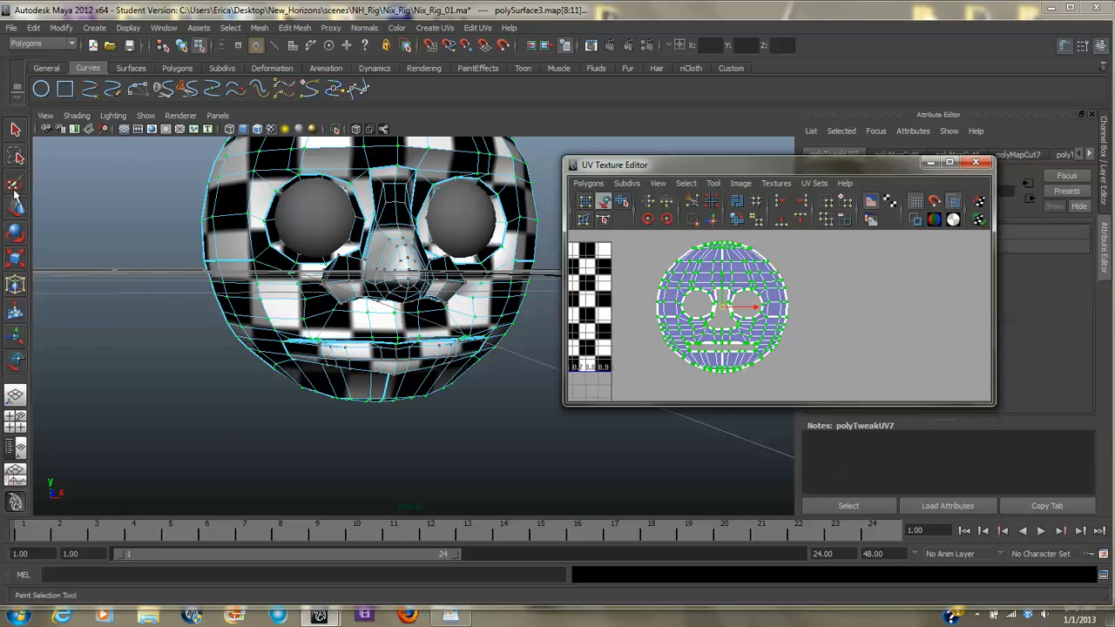
- Switch to the Move Tool, clear the shell selection and select the UVs around the outer border of the face shell
{"action": "key", "text": "w"}
{"action": "left_click", "coordinate": [853, 296]}
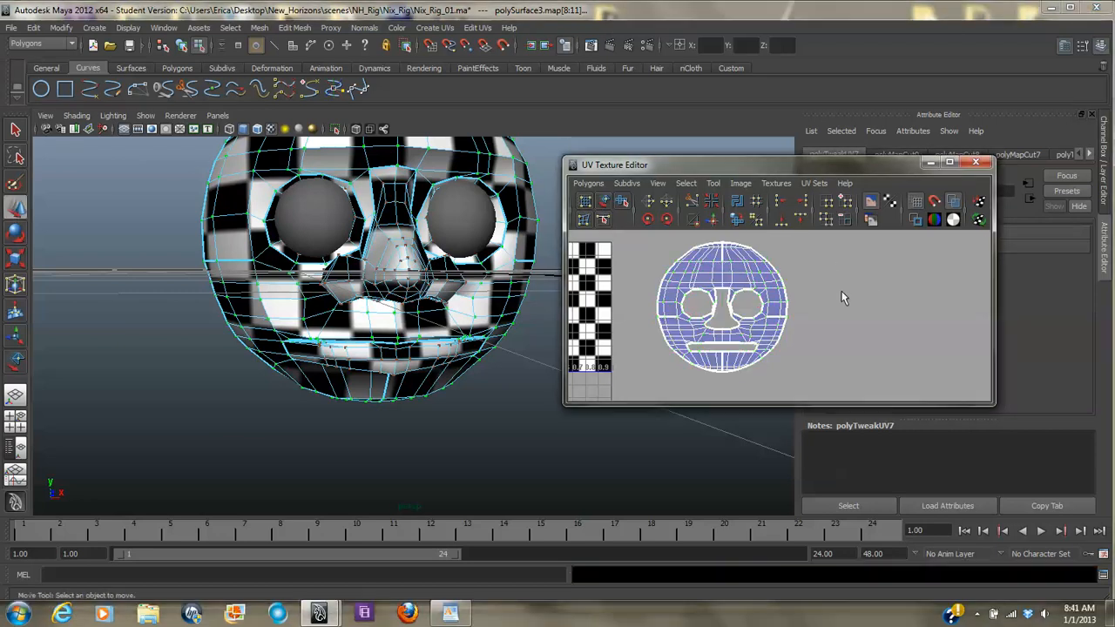
{"action": "right_click", "coordinate": [721, 255]}
{"action": "right_click_drag", "start_coordinate": [719, 252], "coordinate": [776, 256]}
{"action": "left_click_drag", "start_coordinate": [664, 235], "coordinate": [673, 243]}
{"action": "left_click_drag", "start_coordinate": [798, 260], "coordinate": [800, 260]}
{"action": "left_click_drag", "start_coordinate": [790, 363], "coordinate": [770, 263]}
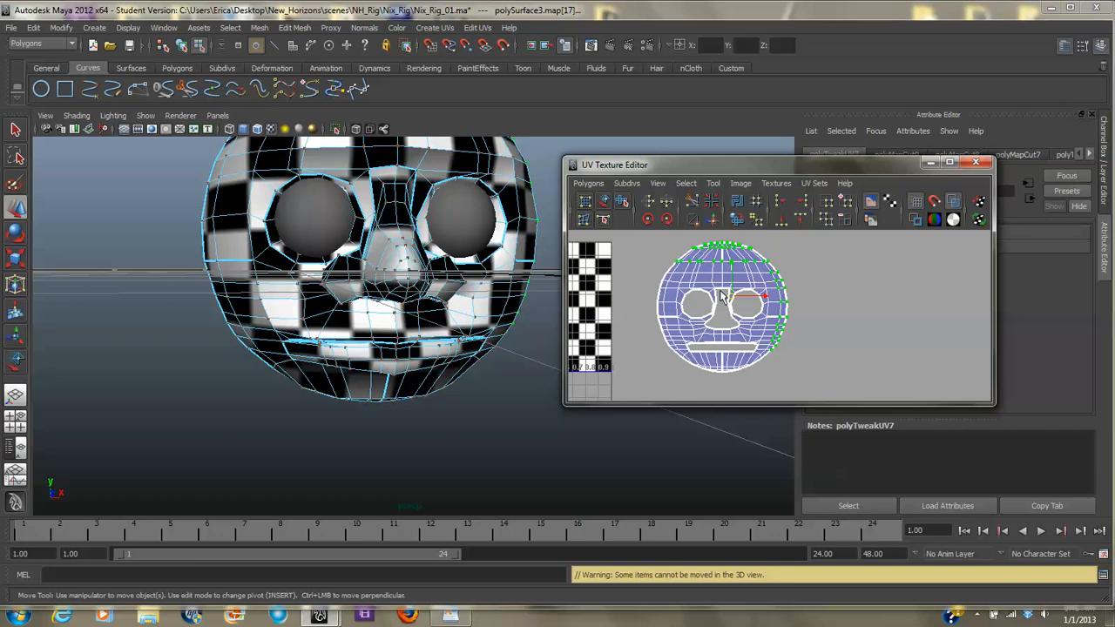
{"action": "left_click_drag", "start_coordinate": [654, 269], "coordinate": [674, 366]}
{"action": "left_click_drag", "start_coordinate": [748, 388], "coordinate": [684, 367]}
{"action": "left_click_drag", "start_coordinate": [755, 367], "coordinate": [756, 352], "text": "shift"}
{"action": "left_click_drag", "start_coordinate": [684, 368], "coordinate": [680, 354], "text": "shift"}
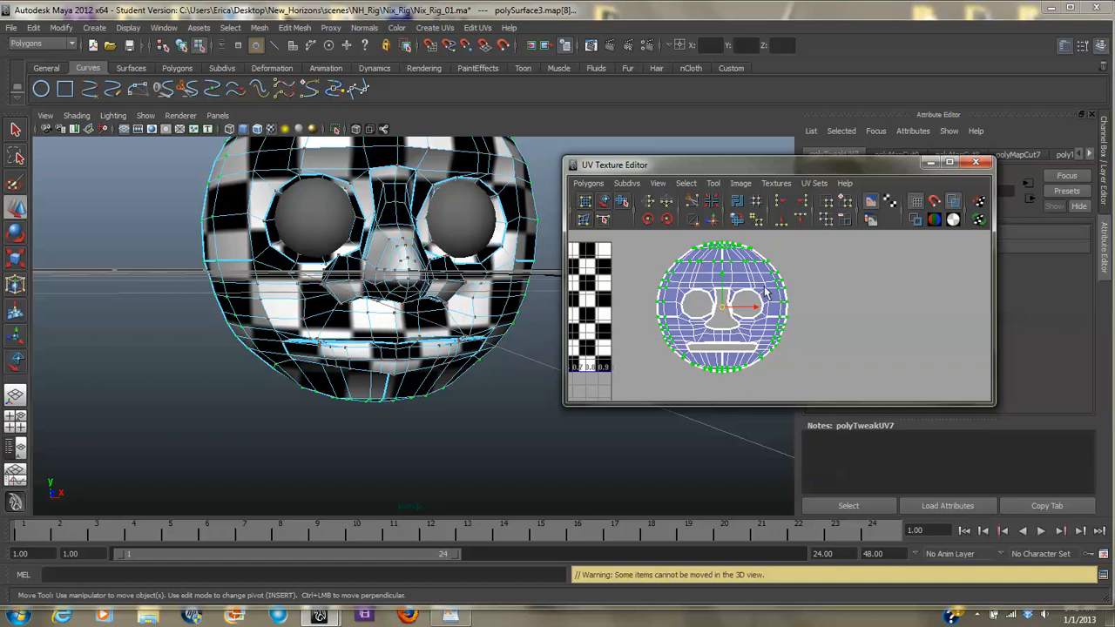
- Try unfolding the selected face border UVs with the Smooth UV Tool, then undo the unfold
{"action": "left_click", "coordinate": [622, 201]}
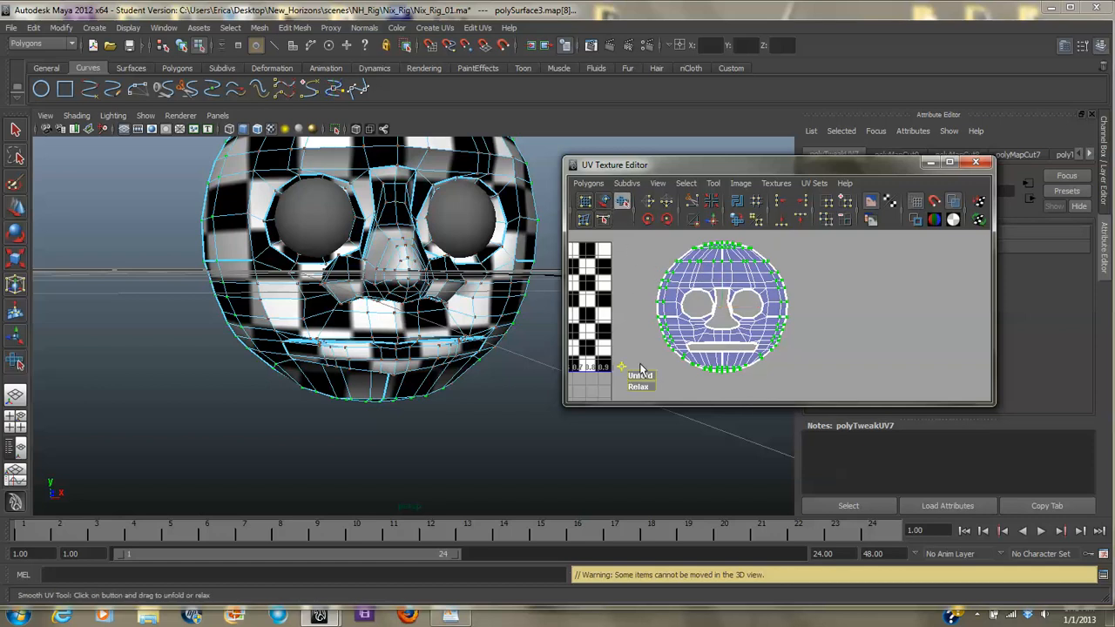
{"action": "left_click_drag", "start_coordinate": [639, 376], "coordinate": [685, 380]}
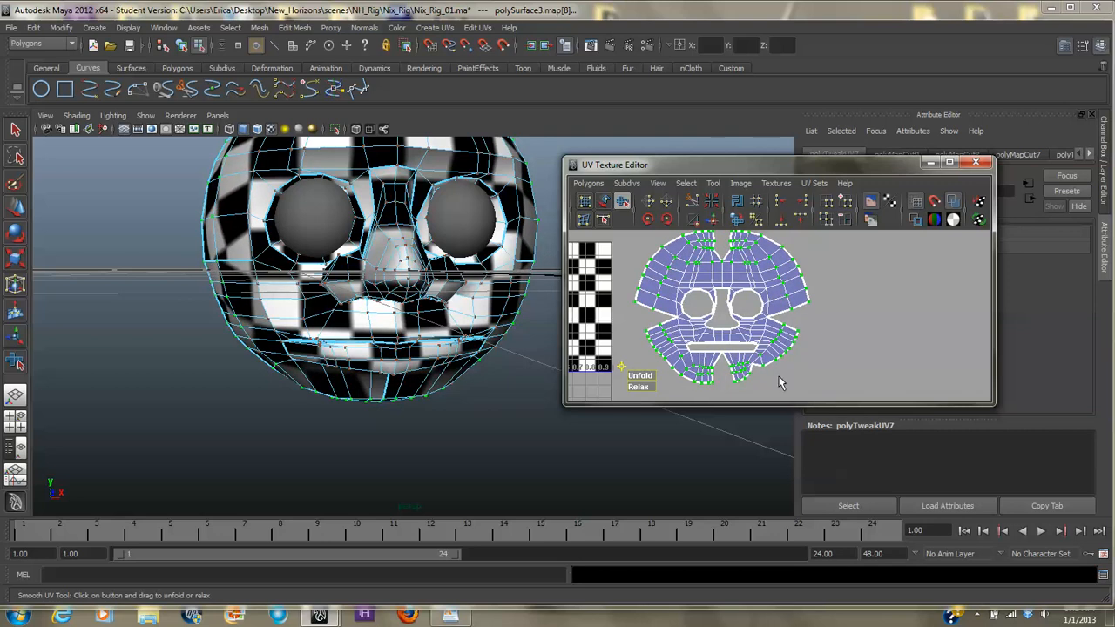
{"action": "key", "text": "ctrl+z"}
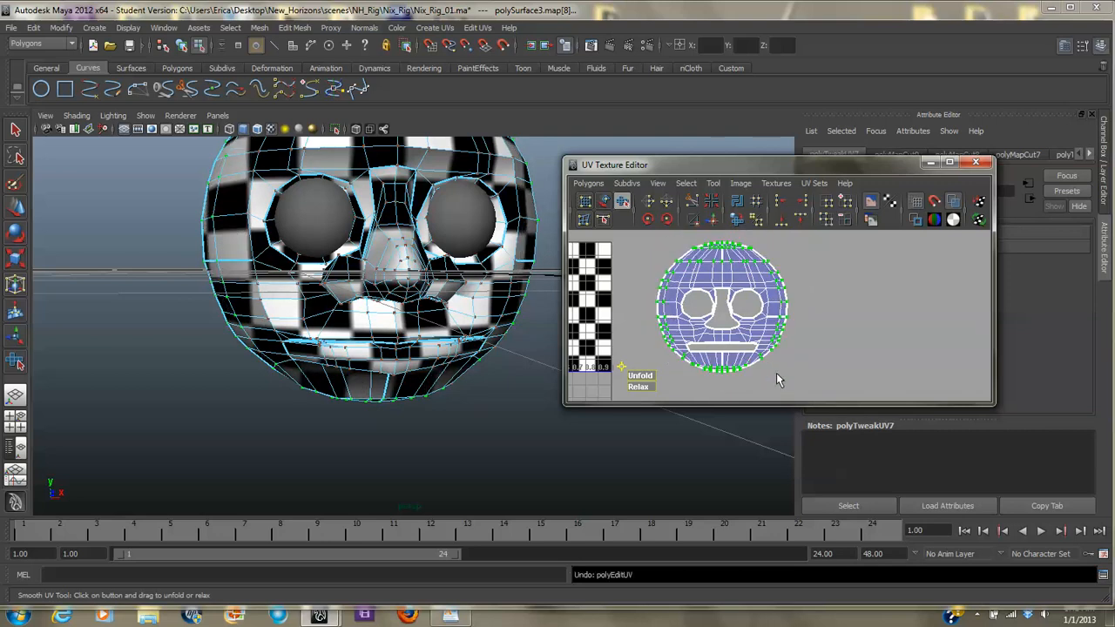
- Add the missed UVs near the chin to the border selection and unfold the face shell with the Smooth UV Tool
{"action": "right_click_drag", "start_coordinate": [751, 377], "coordinate": [1026, 377], "text": "alt"}
{"action": "middle_click_drag", "start_coordinate": [755, 370], "coordinate": [761, 301], "text": "alt"}
{"action": "right_click_drag", "start_coordinate": [759, 322], "coordinate": [979, 369], "text": "alt"}
{"action": "left_click_drag", "start_coordinate": [663, 365], "coordinate": [664, 368]}
{"action": "right_click_drag", "start_coordinate": [819, 344], "coordinate": [659, 321], "text": "alt"}
{"action": "middle_click_drag", "start_coordinate": [702, 312], "coordinate": [692, 350], "text": "alt"}
{"action": "left_click_drag", "start_coordinate": [712, 371], "coordinate": [985, 405]}
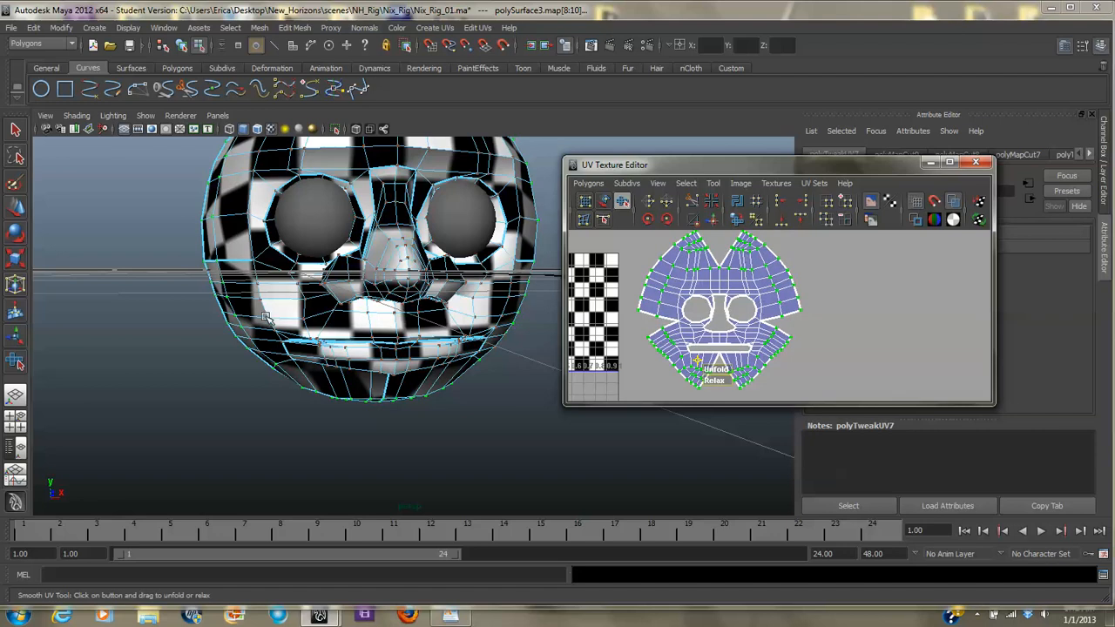
- Examine the checker pattern on the sides and underside of the head for stretching
{"action": "right_click_drag", "start_coordinate": [354, 289], "coordinate": [204, 287], "text": "alt"}
{"action": "left_click_drag", "start_coordinate": [331, 297], "coordinate": [337, 320], "text": "alt"}
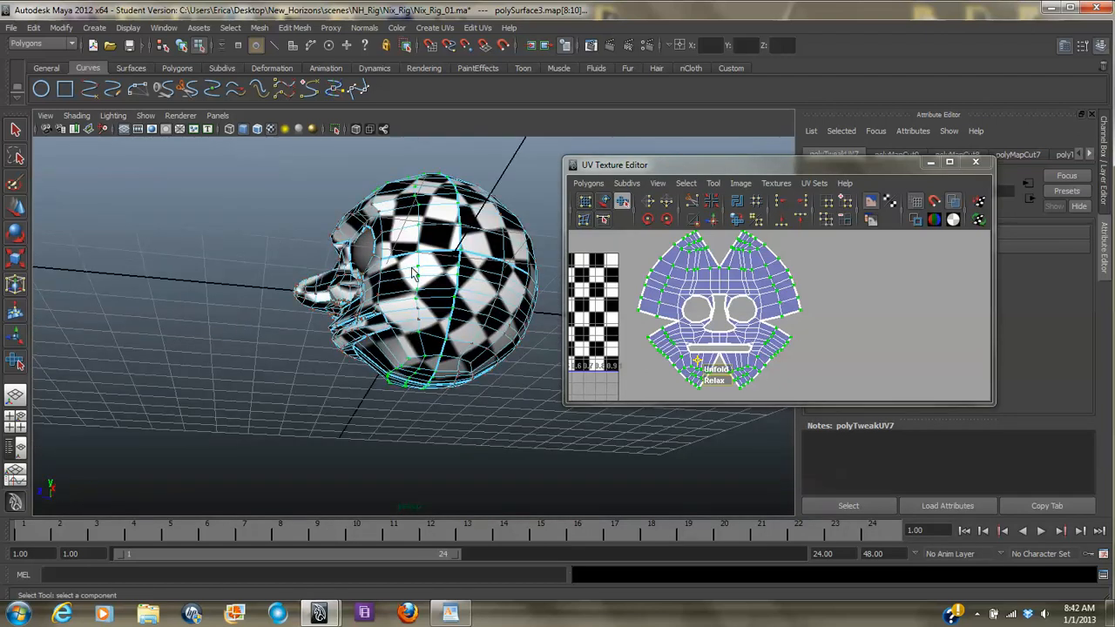
{"action": "left_click_drag", "start_coordinate": [402, 270], "coordinate": [430, 318], "text": "alt"}
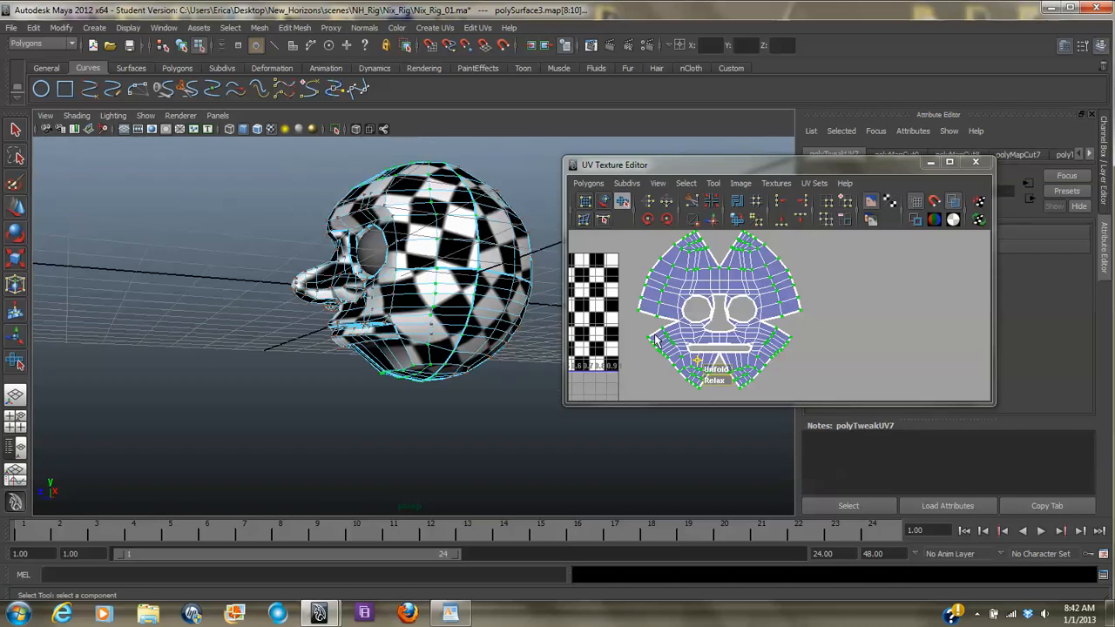
{"action": "left_click_drag", "start_coordinate": [440, 315], "coordinate": [485, 189], "text": "alt"}
{"action": "left_click_drag", "start_coordinate": [409, 279], "coordinate": [391, 284], "text": "alt"}
{"action": "left_click_drag", "start_coordinate": [397, 343], "coordinate": [358, 298], "text": "alt"}
- Select the outer cheek, jaw and chin UVs on both sides of the lower face and unfold them further
{"action": "right_click_drag", "start_coordinate": [692, 336], "coordinate": [889, 356], "text": "alt"}
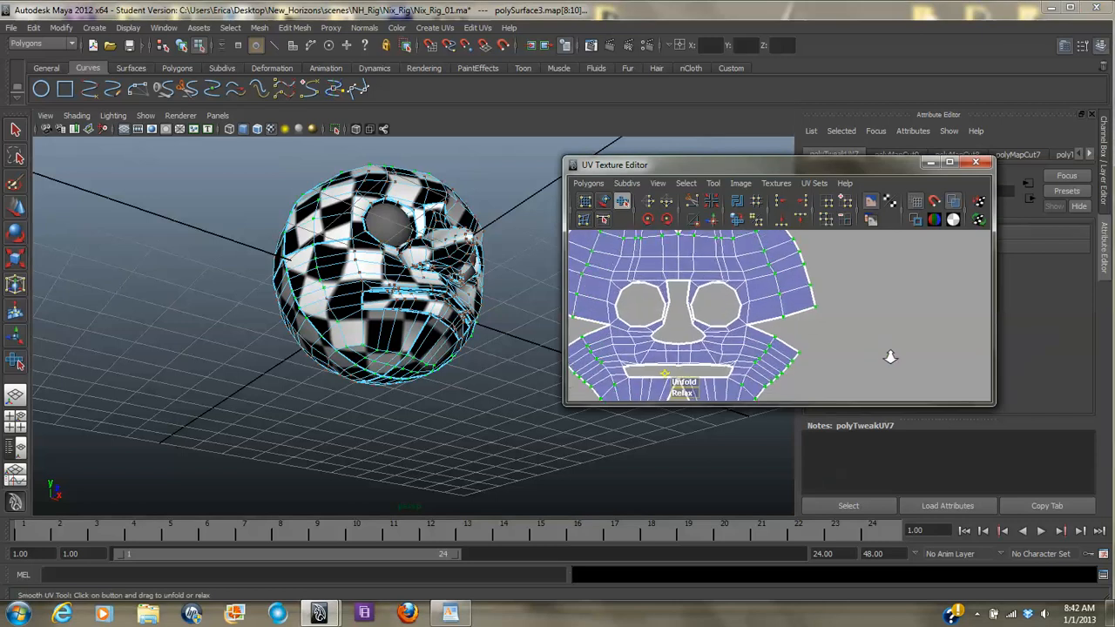
{"action": "middle_click_drag", "start_coordinate": [800, 369], "coordinate": [830, 305], "text": "alt"}
{"action": "right_click_drag", "start_coordinate": [793, 317], "coordinate": [870, 336], "text": "alt"}
{"action": "left_click_drag", "start_coordinate": [840, 357], "coordinate": [781, 268]}
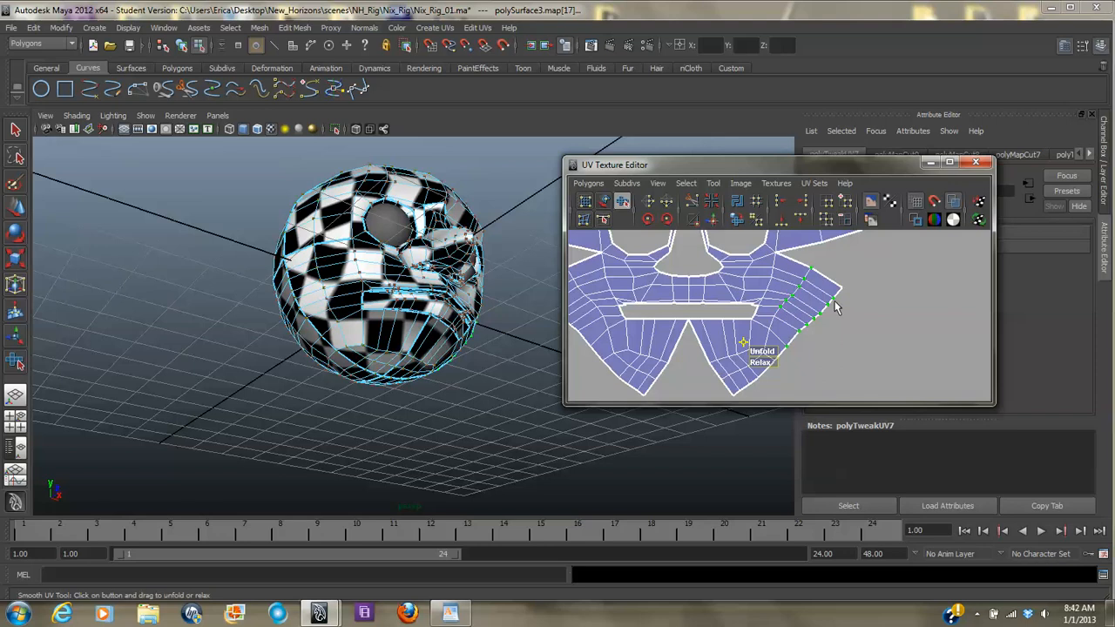
{"action": "left_click_drag", "start_coordinate": [781, 391], "coordinate": [683, 336], "text": "shift"}
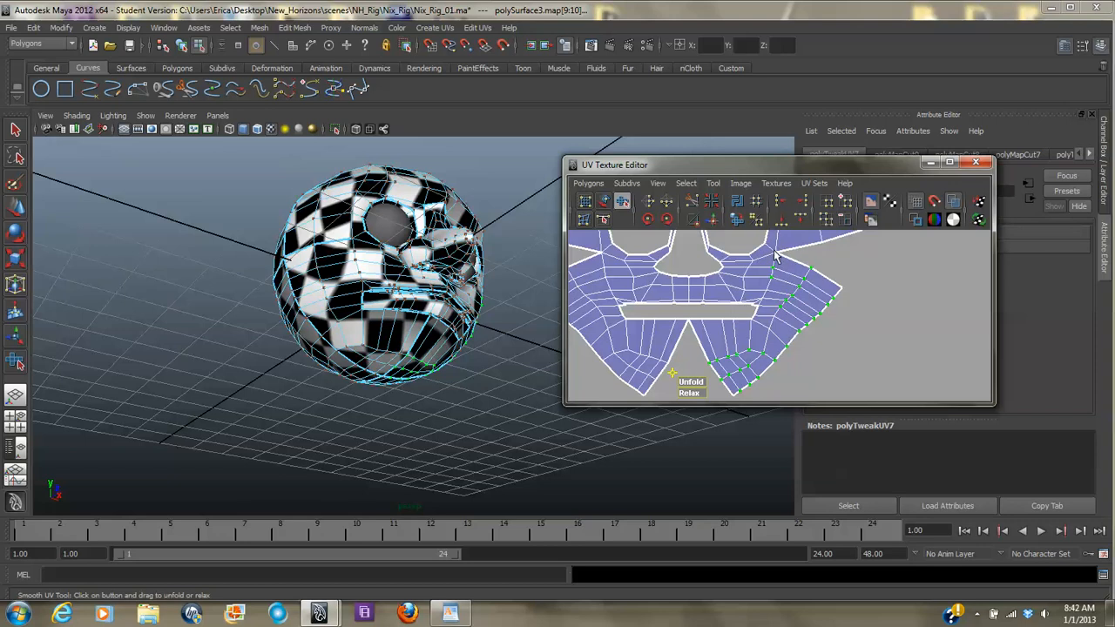
{"action": "left_click", "coordinate": [602, 253], "text": "shift"}
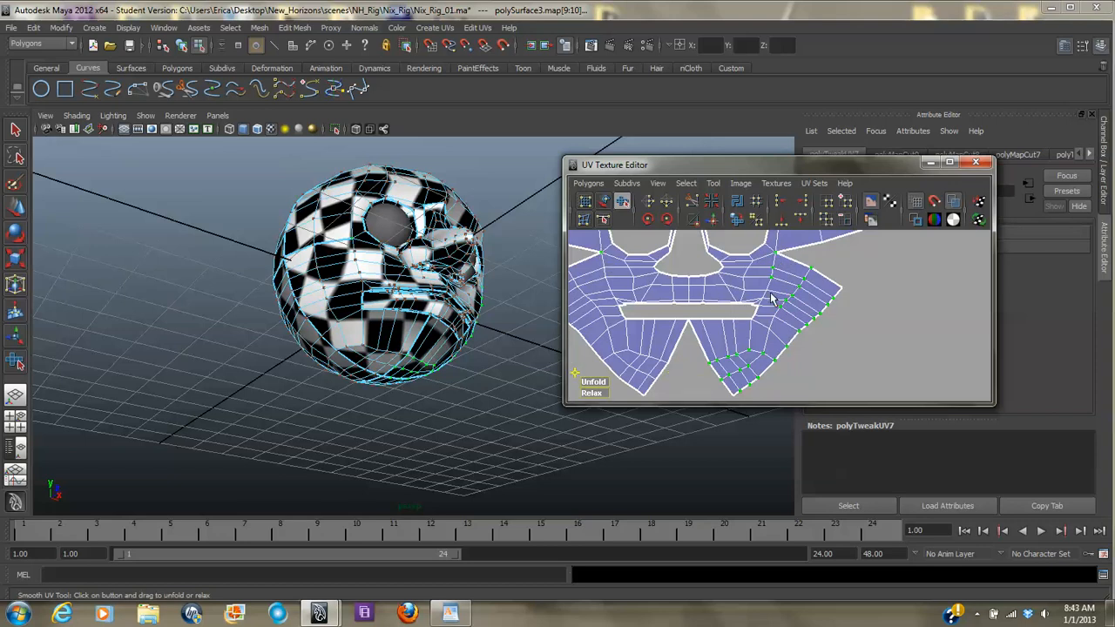
{"action": "middle_click_drag", "start_coordinate": [695, 295], "coordinate": [760, 307], "text": "alt"}
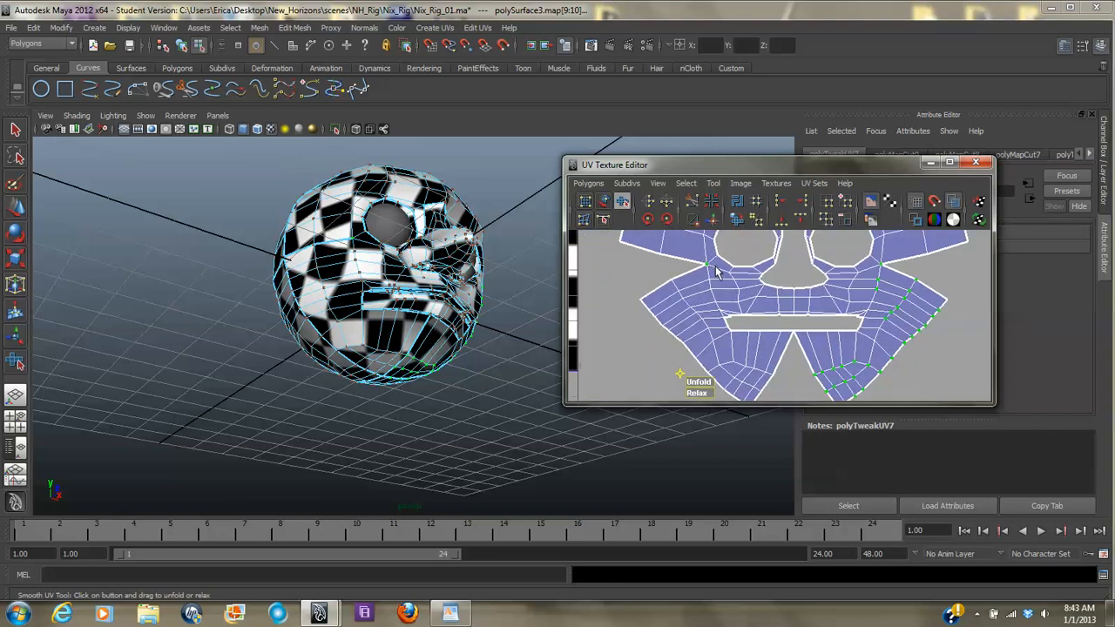
{"action": "left_click", "coordinate": [717, 296], "text": "shift"}
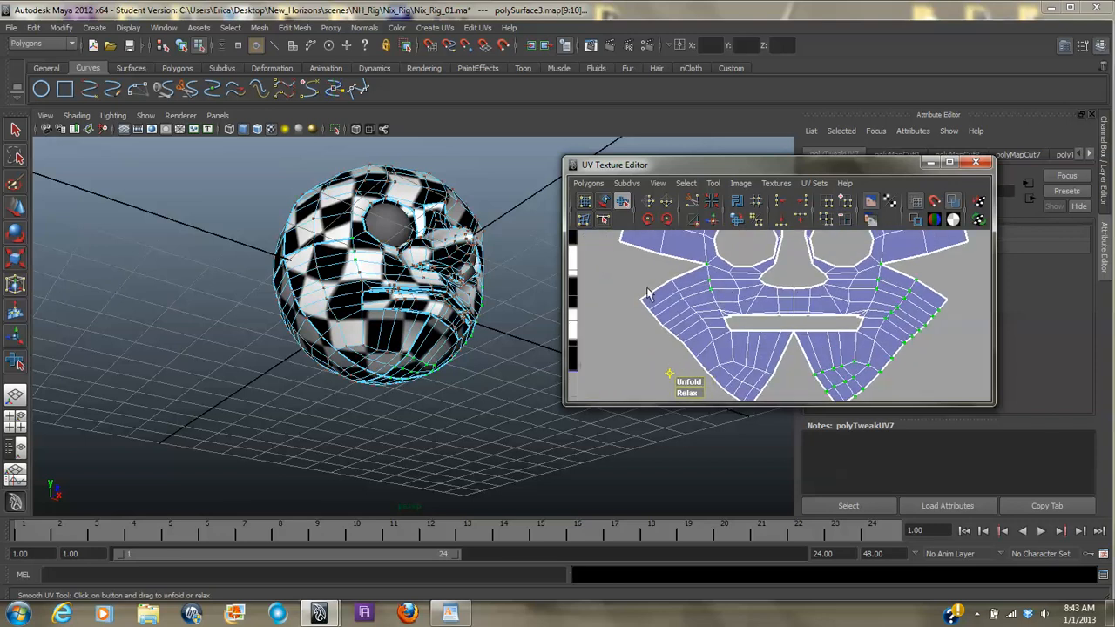
{"action": "left_click_drag", "start_coordinate": [676, 311], "coordinate": [706, 359]}
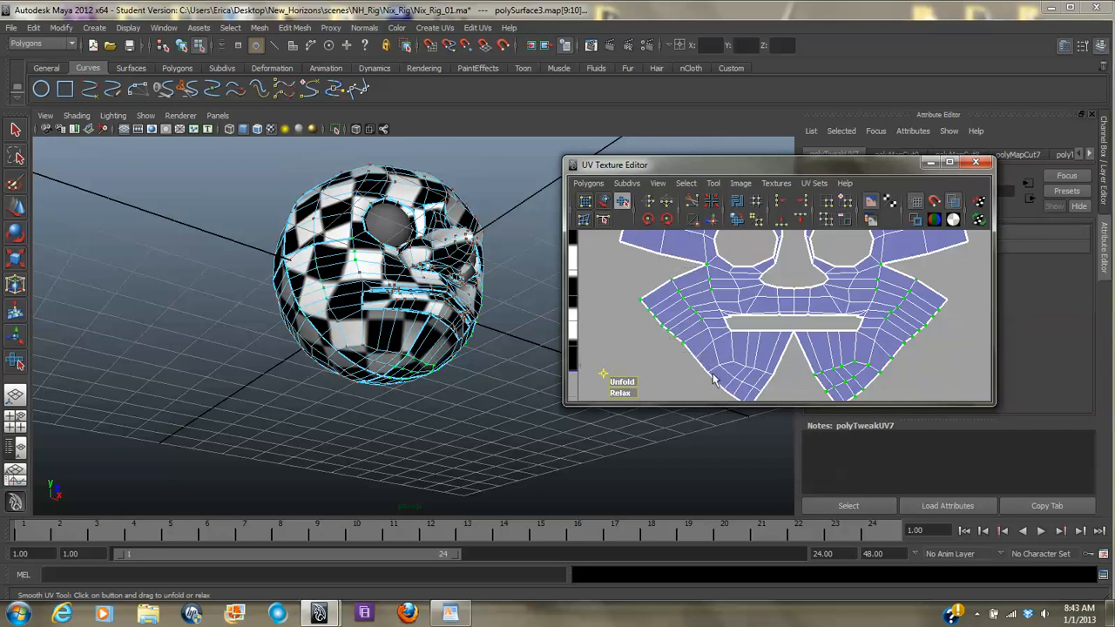
{"action": "left_click_drag", "start_coordinate": [771, 407], "coordinate": [792, 416]}
{"action": "left_click_drag", "start_coordinate": [621, 386], "coordinate": [700, 386]}
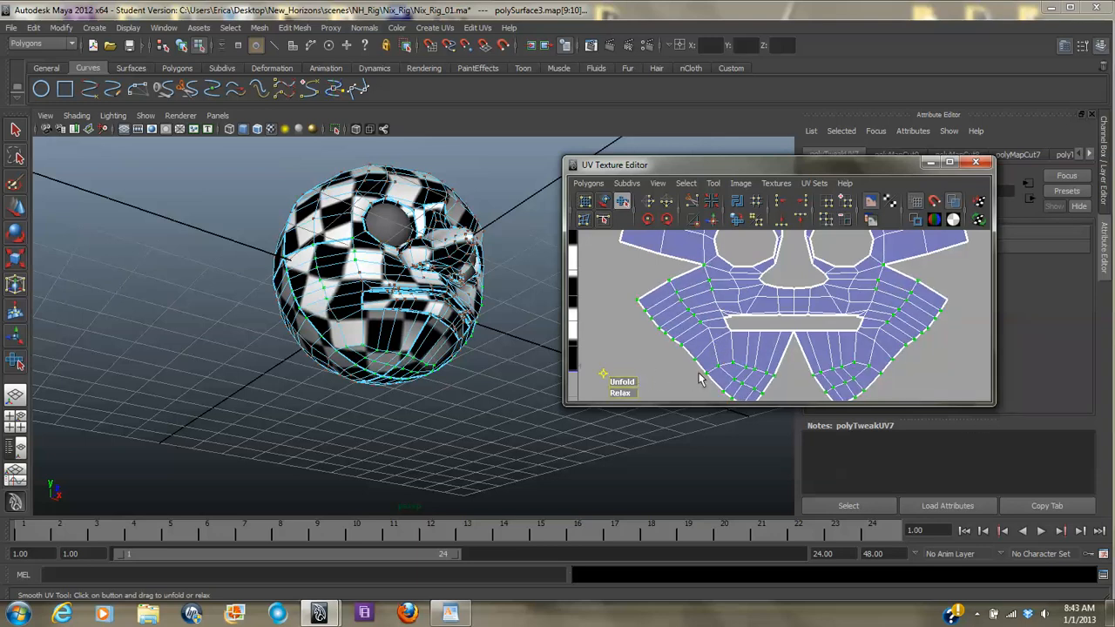
{"action": "left_click_drag", "start_coordinate": [627, 386], "coordinate": [688, 385]}
- Try unfolding a small group of cheek UVs beside the mouth with the Smooth UV Tool, then undo the unfold
{"action": "left_click_drag", "start_coordinate": [729, 313], "coordinate": [672, 273]}
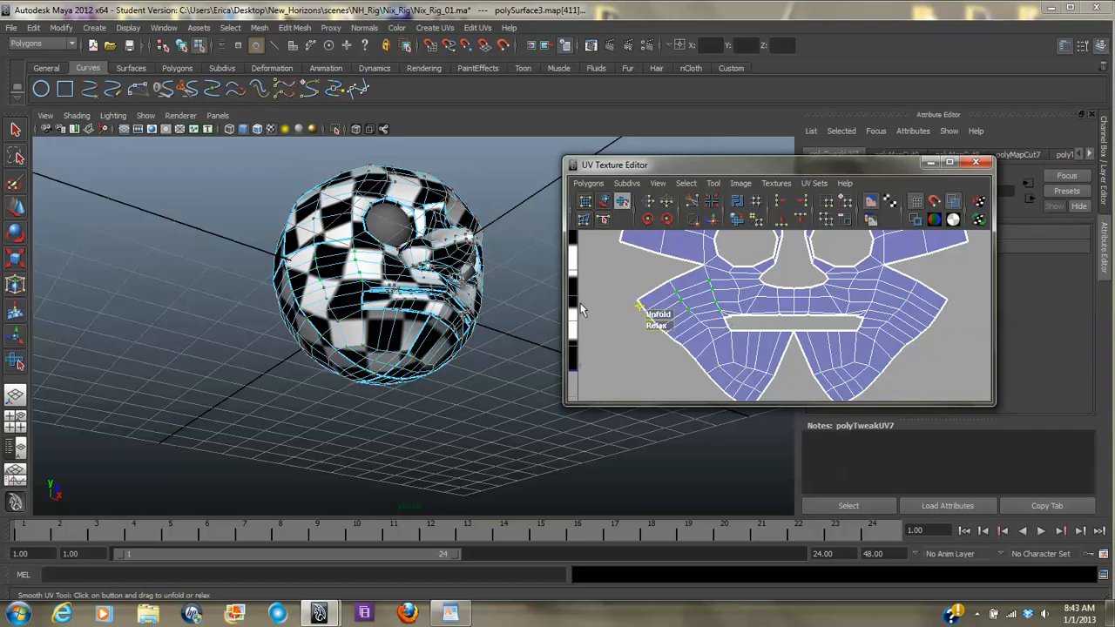
{"action": "left_click_drag", "start_coordinate": [655, 319], "coordinate": [730, 323]}
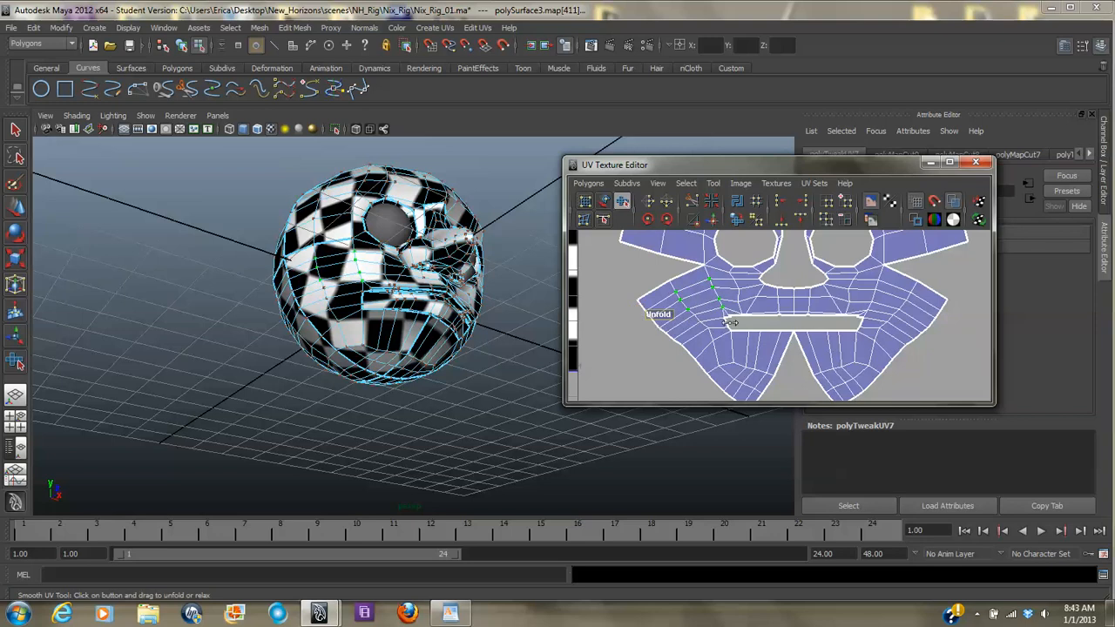
{"action": "key", "text": "ctrl+z"}
- Try moving the outer cheek border UVs on one side of the face shell, then undo the move
{"action": "left_click_drag", "start_coordinate": [613, 266], "coordinate": [699, 373]}
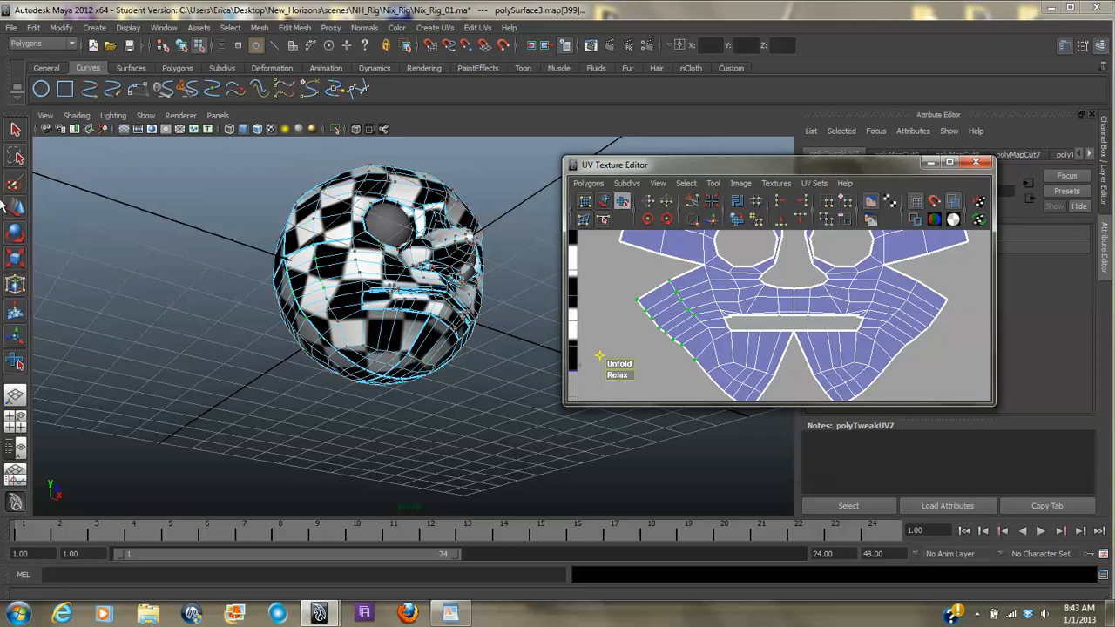
{"action": "key", "text": "w"}
{"action": "left_click_drag", "start_coordinate": [668, 293], "coordinate": [669, 297]}
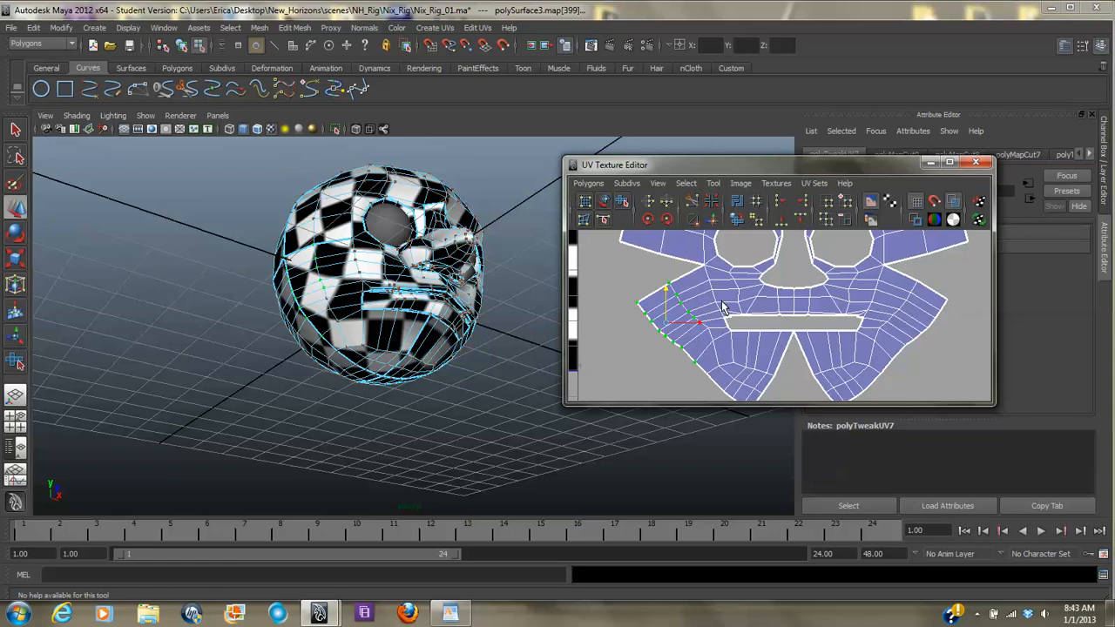
{"action": "key", "text": "ctrl+z"}
{"action": "left_click_drag", "start_coordinate": [713, 322], "coordinate": [742, 339]}
{"action": "left_click_drag", "start_coordinate": [691, 298], "coordinate": [740, 338]}
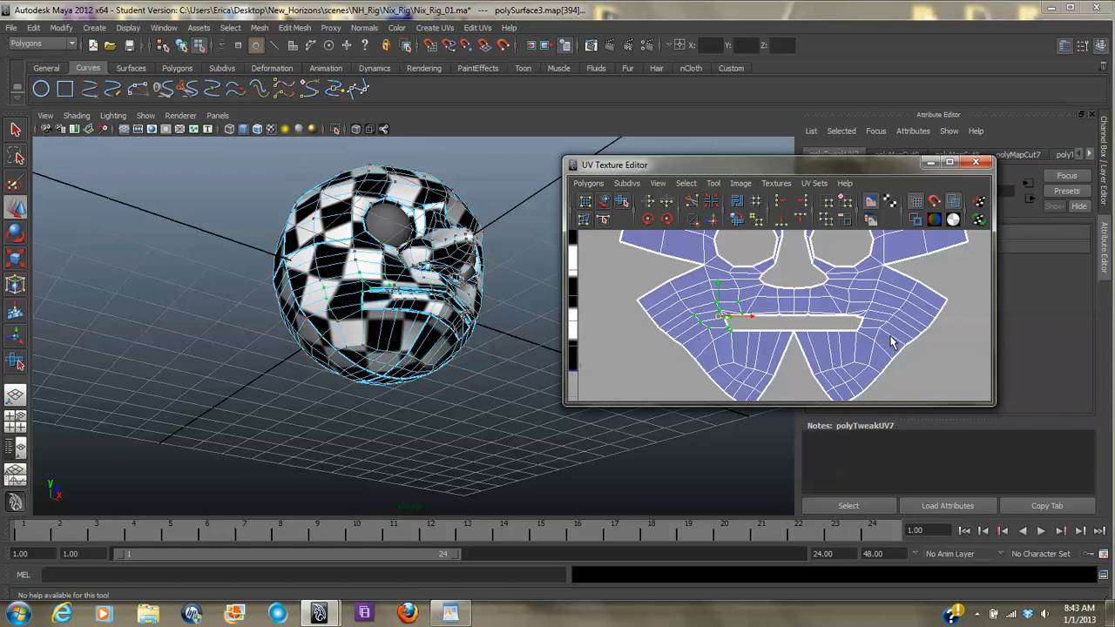
{"action": "left_click_drag", "start_coordinate": [884, 342], "coordinate": [849, 303], "text": "shift"}
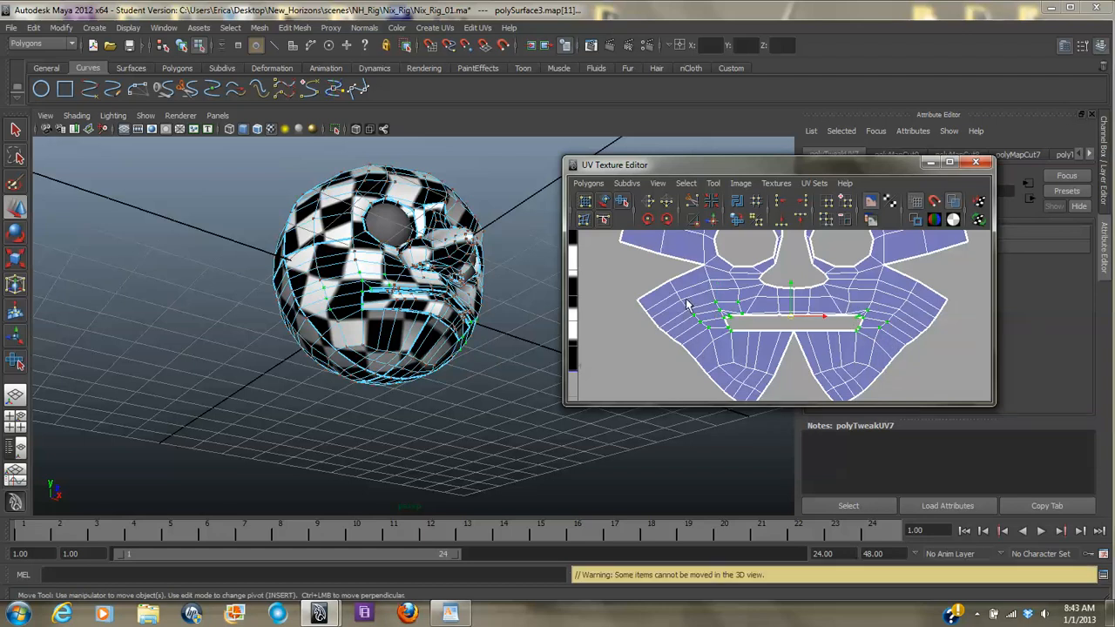
{"action": "left_click_drag", "start_coordinate": [752, 343], "coordinate": [750, 347]}
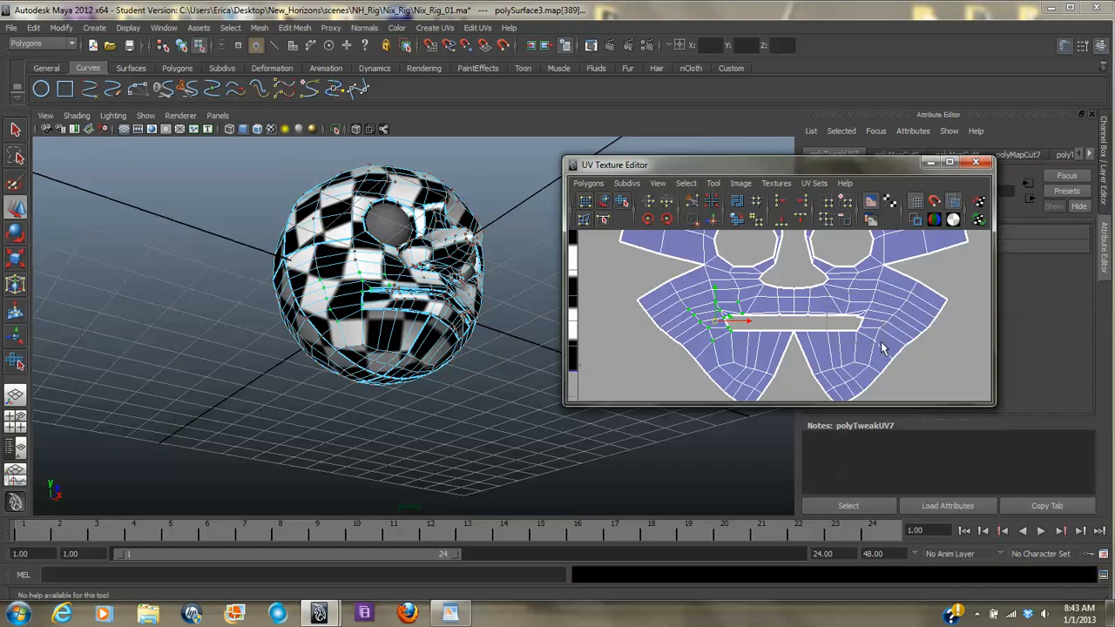
{"action": "left_click_drag", "start_coordinate": [881, 344], "coordinate": [903, 322], "text": "shift"}
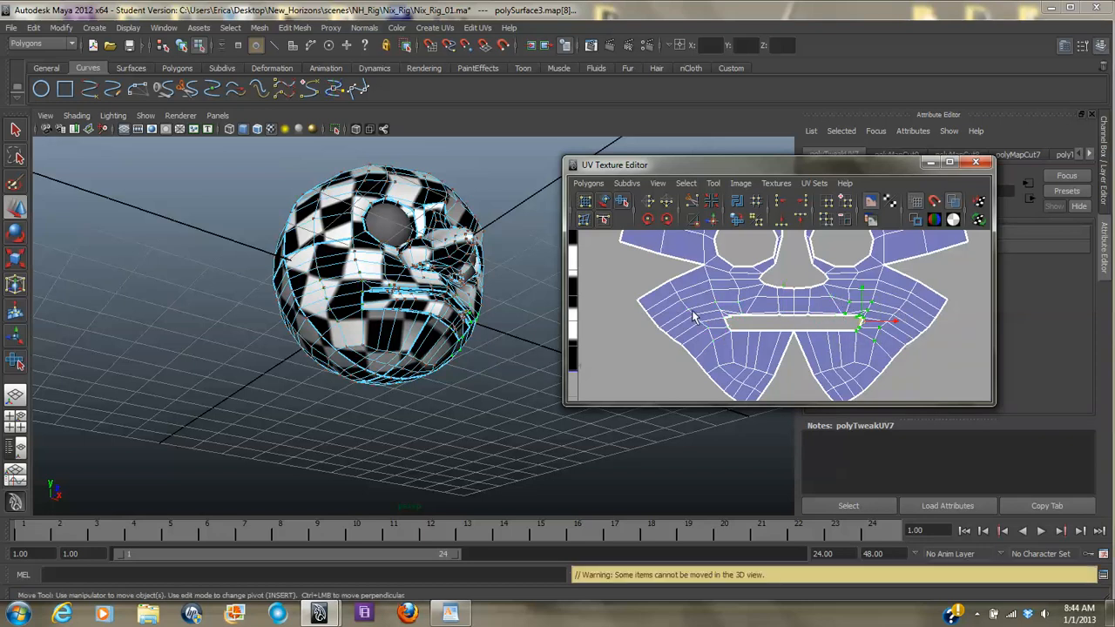
{"action": "middle_click_drag", "start_coordinate": [701, 318], "coordinate": [706, 319], "text": "alt"}
{"action": "left_click_drag", "start_coordinate": [737, 347], "coordinate": [737, 347], "text": "shift"}
{"action": "left_click", "coordinate": [740, 343]}
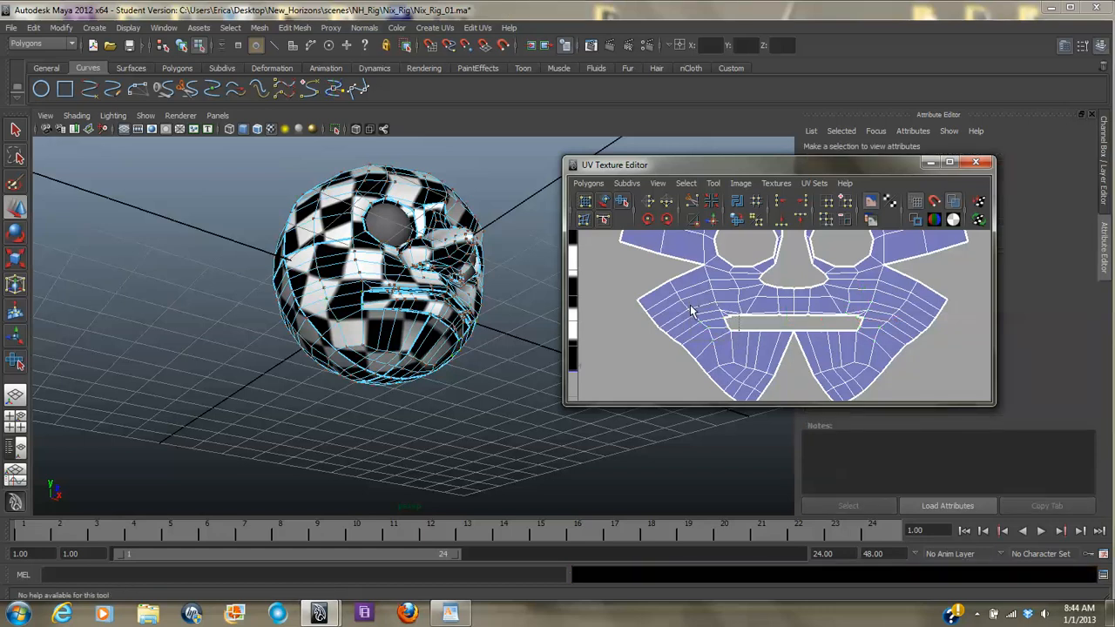
- Select the UVs around both mouth corners and the adjoining cheeks, and unfold them with the Smooth UV Tool
{"action": "left_click_drag", "start_coordinate": [693, 312], "coordinate": [723, 329]}
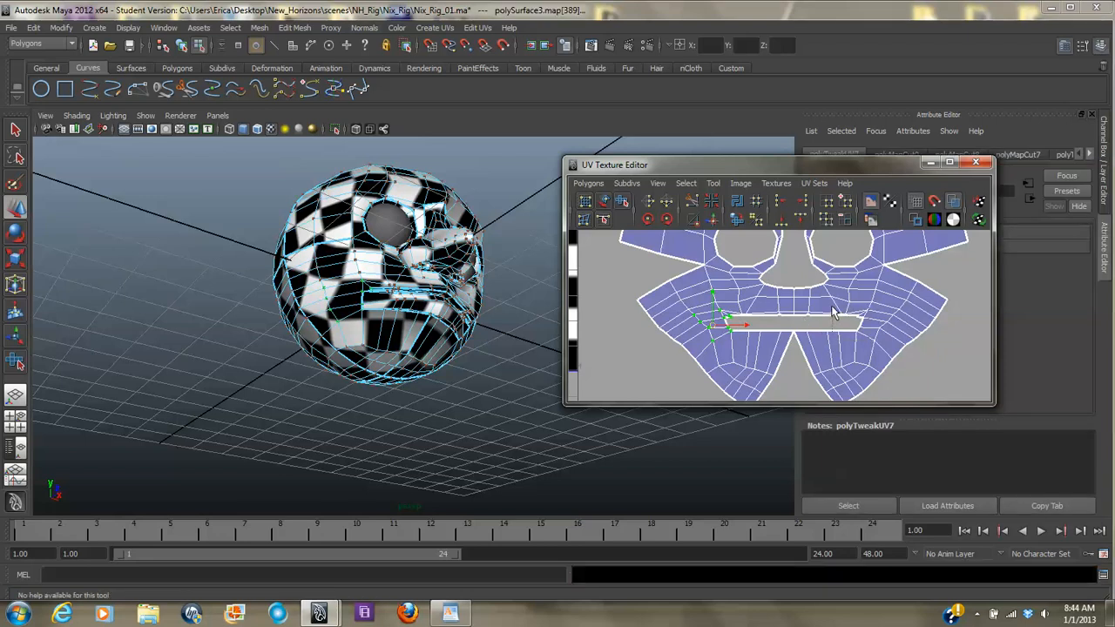
{"action": "left_click_drag", "start_coordinate": [832, 306], "coordinate": [890, 330], "text": "shift"}
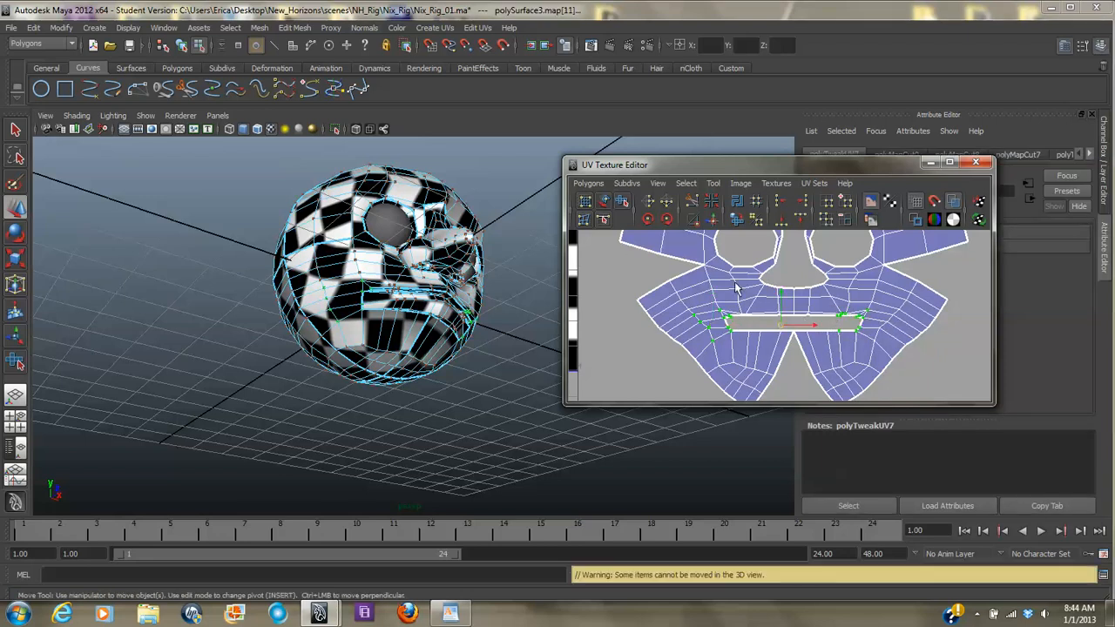
{"action": "left_click", "coordinate": [874, 340], "text": "shift"}
{"action": "left_click", "coordinate": [880, 329], "text": "shift"}
{"action": "left_click", "coordinate": [888, 321], "text": "shift"}
{"action": "left_click", "coordinate": [883, 349], "text": "shift"}
{"action": "left_click", "coordinate": [622, 201]}
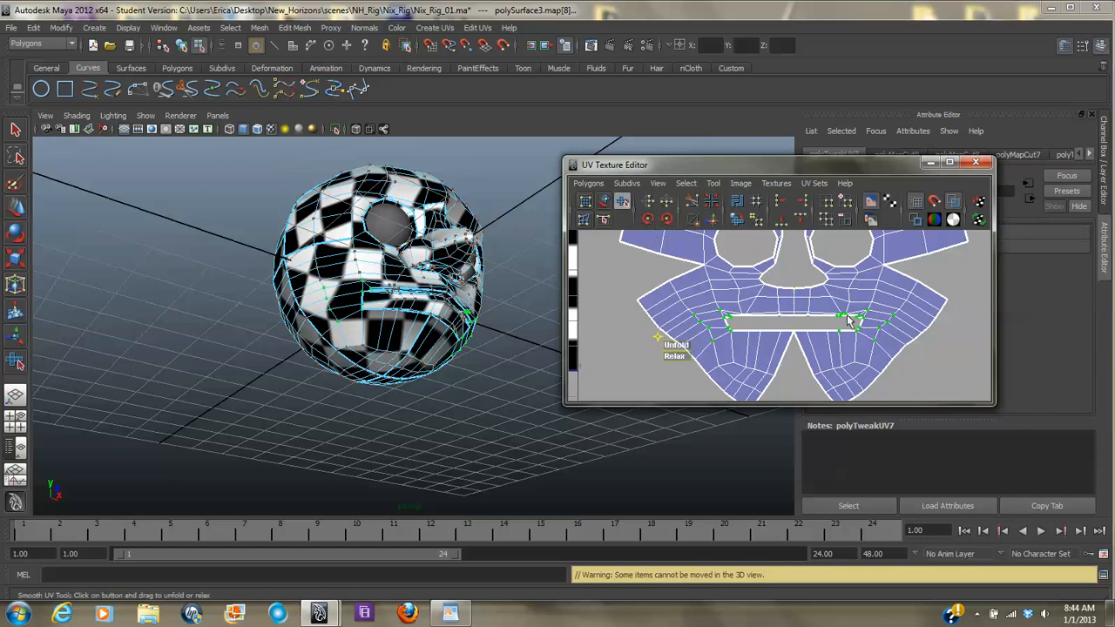
{"action": "left_click_drag", "start_coordinate": [843, 321], "coordinate": [831, 309], "text": "ctrl"}
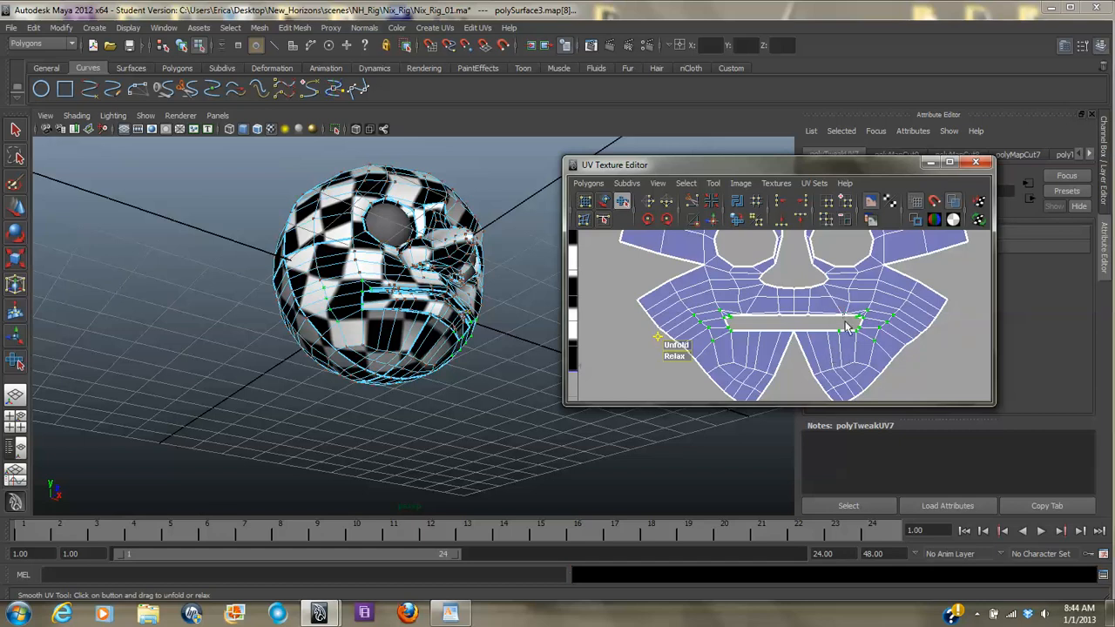
{"action": "left_click_drag", "start_coordinate": [846, 323], "coordinate": [833, 309], "text": "shift"}
{"action": "left_click_drag", "start_coordinate": [672, 345], "coordinate": [734, 346]}
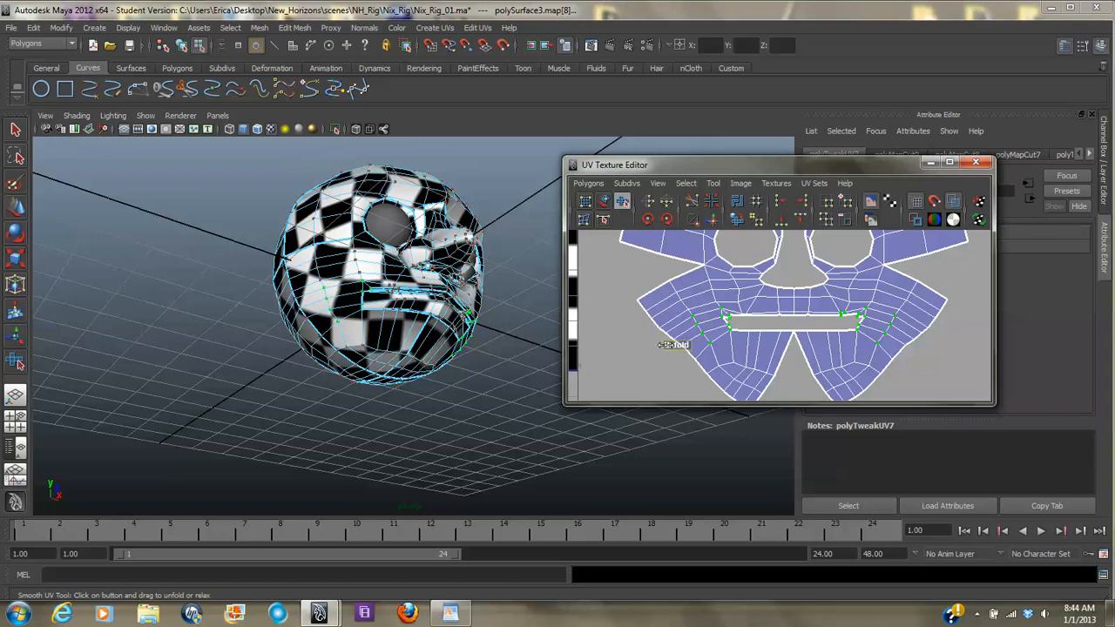
{"action": "key", "text": "ctrl+z"}
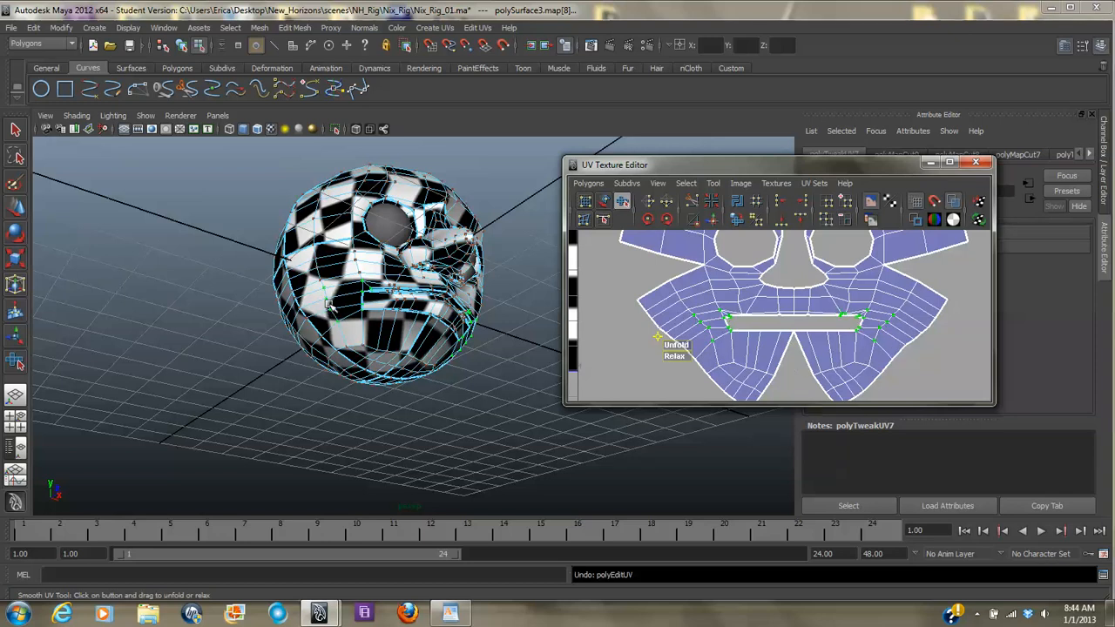
{"action": "left_click_drag", "start_coordinate": [678, 346], "coordinate": [778, 355]}
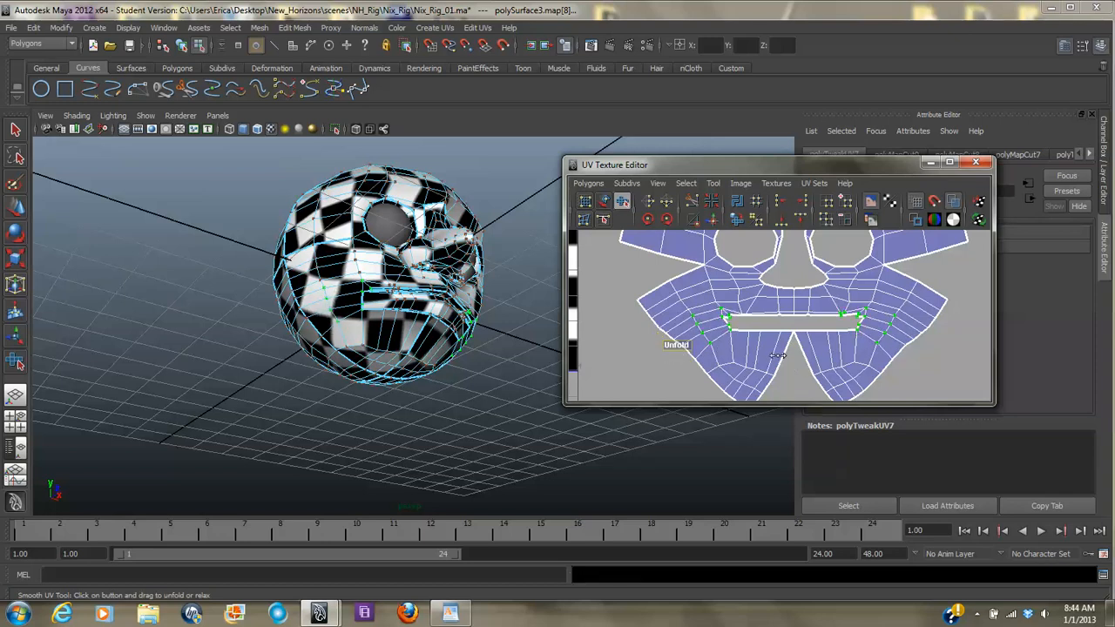
- Check the mouth area on the head and locate the nose shell in the UV layout
{"action": "left_click_drag", "start_coordinate": [470, 352], "coordinate": [440, 353], "text": "alt"}
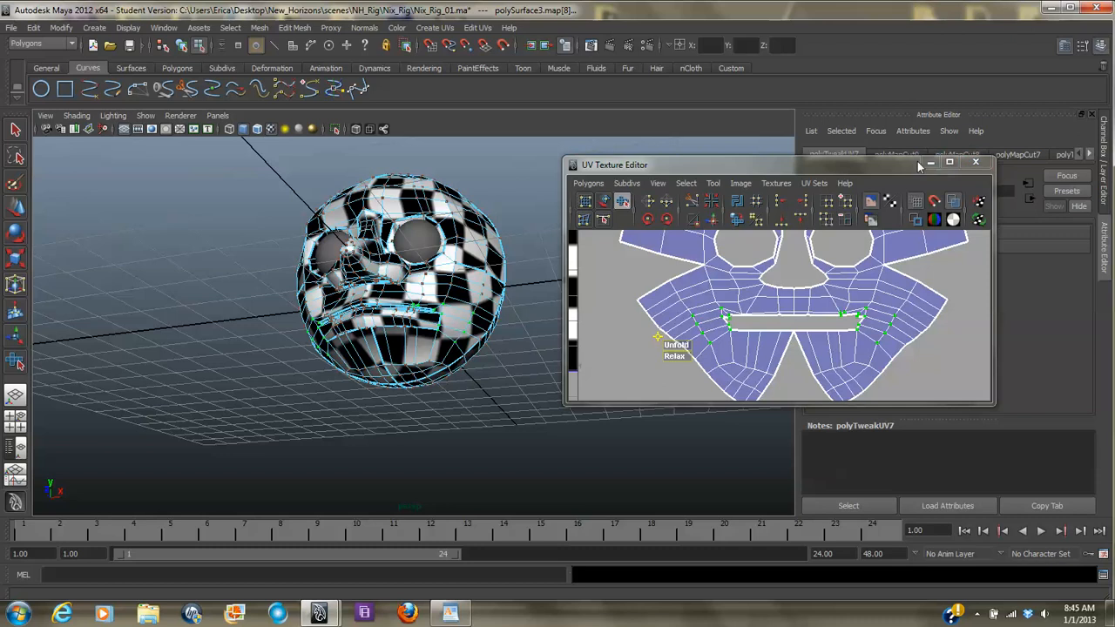
{"action": "right_click_drag", "start_coordinate": [919, 312], "coordinate": [839, 324], "text": "alt"}
{"action": "middle_click_drag", "start_coordinate": [839, 324], "coordinate": [850, 311], "text": "alt"}
{"action": "right_click_drag", "start_coordinate": [850, 311], "coordinate": [710, 330], "text": "alt"}
{"action": "middle_click_drag", "start_coordinate": [710, 329], "coordinate": [831, 304], "text": "alt"}
{"action": "right_click_drag", "start_coordinate": [831, 304], "coordinate": [976, 370], "text": "alt"}
{"action": "middle_click_drag", "start_coordinate": [873, 366], "coordinate": [854, 281], "text": "alt"}
{"action": "right_click_drag", "start_coordinate": [899, 288], "coordinate": [1027, 310], "text": "alt"}
{"action": "right_click_drag", "start_coordinate": [800, 302], "coordinate": [944, 305], "text": "alt"}
{"action": "middle_click_drag", "start_coordinate": [897, 318], "coordinate": [898, 360], "text": "alt"}
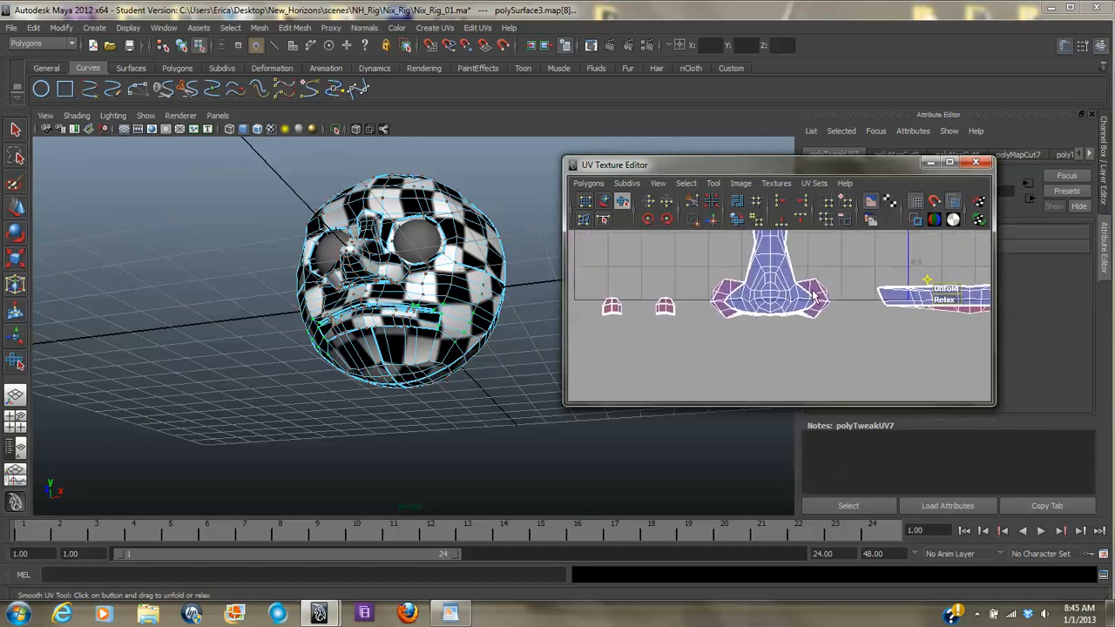
- Examine the checker pattern on the nose, nostrils and underside of the nose for stretching
{"action": "left_click_drag", "start_coordinate": [512, 293], "coordinate": [392, 280], "text": "alt"}
{"action": "right_click_drag", "start_coordinate": [349, 277], "coordinate": [426, 289], "text": "alt"}
{"action": "left_click_drag", "start_coordinate": [426, 289], "coordinate": [438, 244], "text": "alt"}
{"action": "right_click_drag", "start_coordinate": [439, 244], "coordinate": [475, 260], "text": "alt"}
{"action": "left_click_drag", "start_coordinate": [475, 259], "coordinate": [406, 316], "text": "alt"}
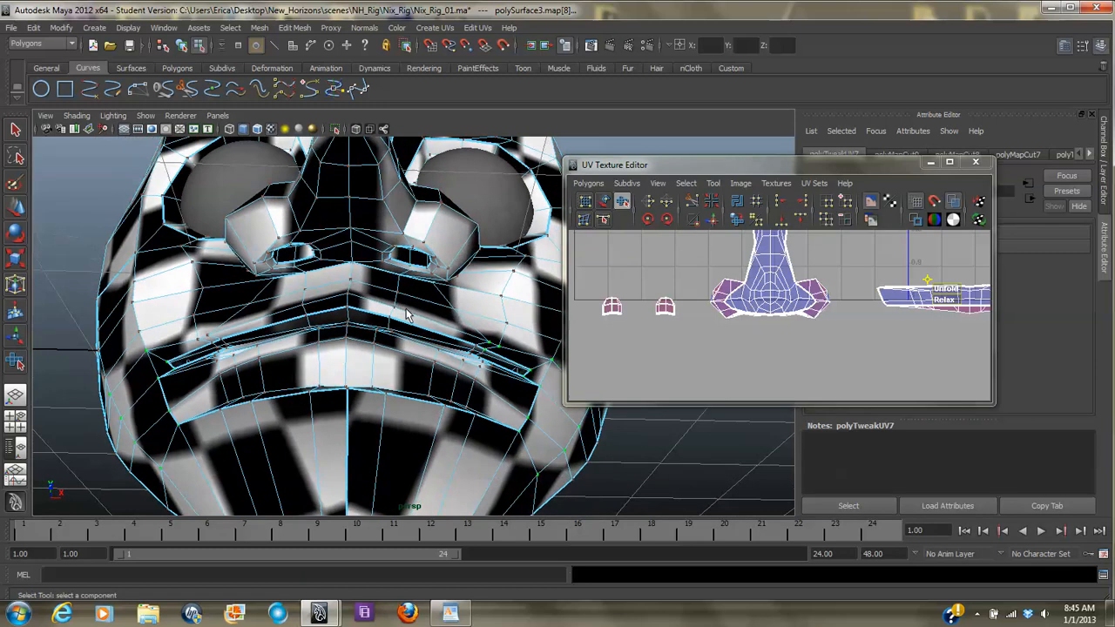
{"action": "left_click_drag", "start_coordinate": [445, 283], "coordinate": [376, 353], "text": "alt"}
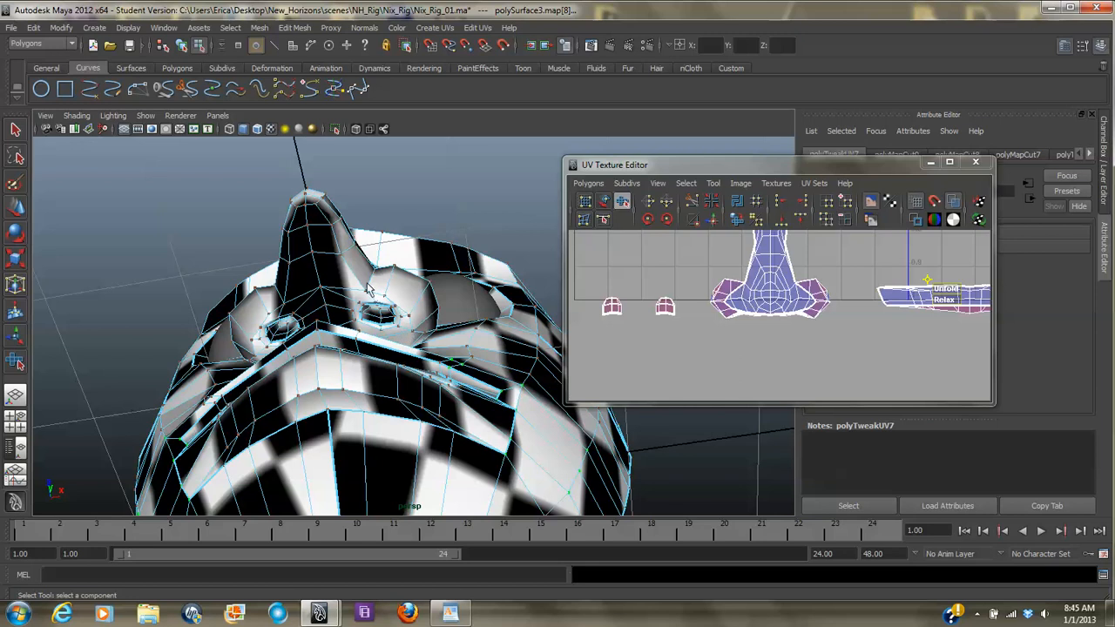
{"action": "left_click_drag", "start_coordinate": [340, 334], "coordinate": [365, 342], "text": "alt"}
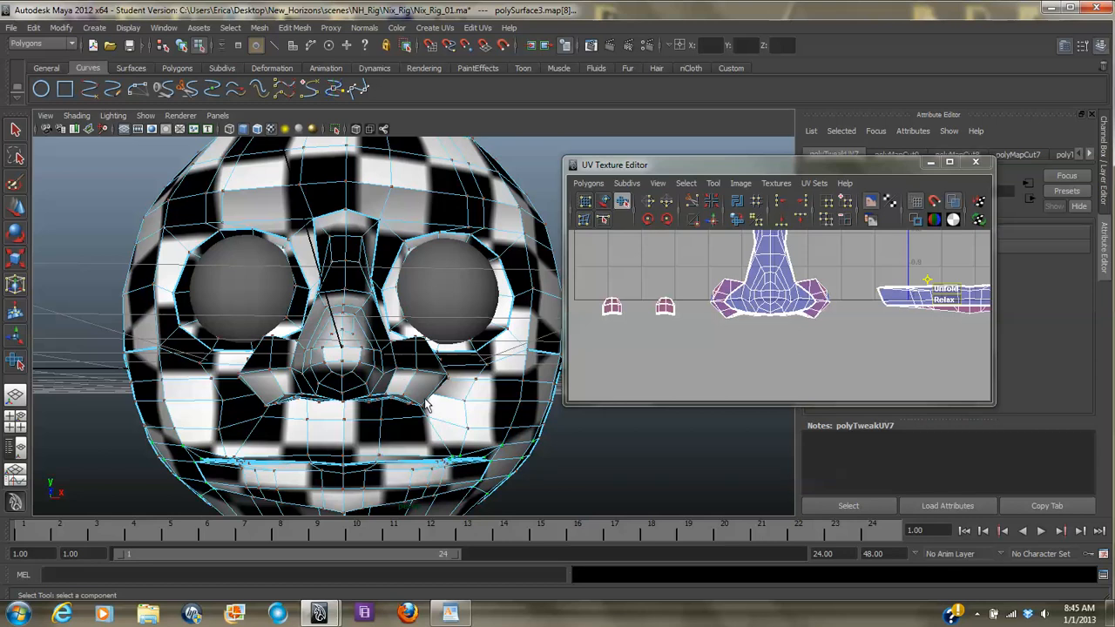
{"action": "left_click_drag", "start_coordinate": [423, 402], "coordinate": [398, 305], "text": "alt"}
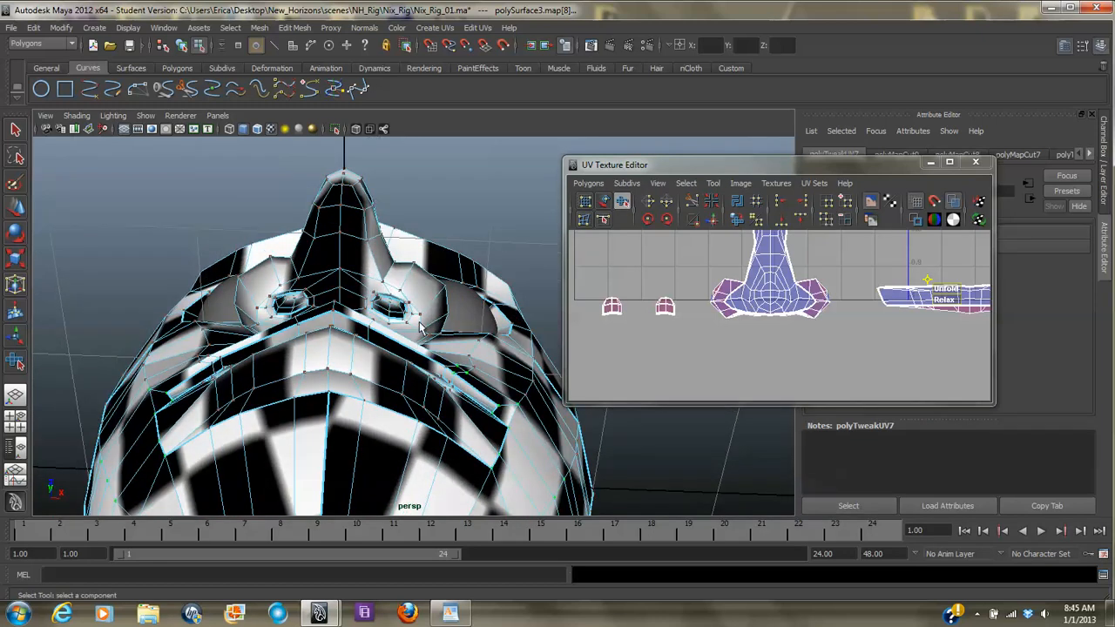
{"action": "left_click_drag", "start_coordinate": [324, 289], "coordinate": [384, 303], "text": "alt"}
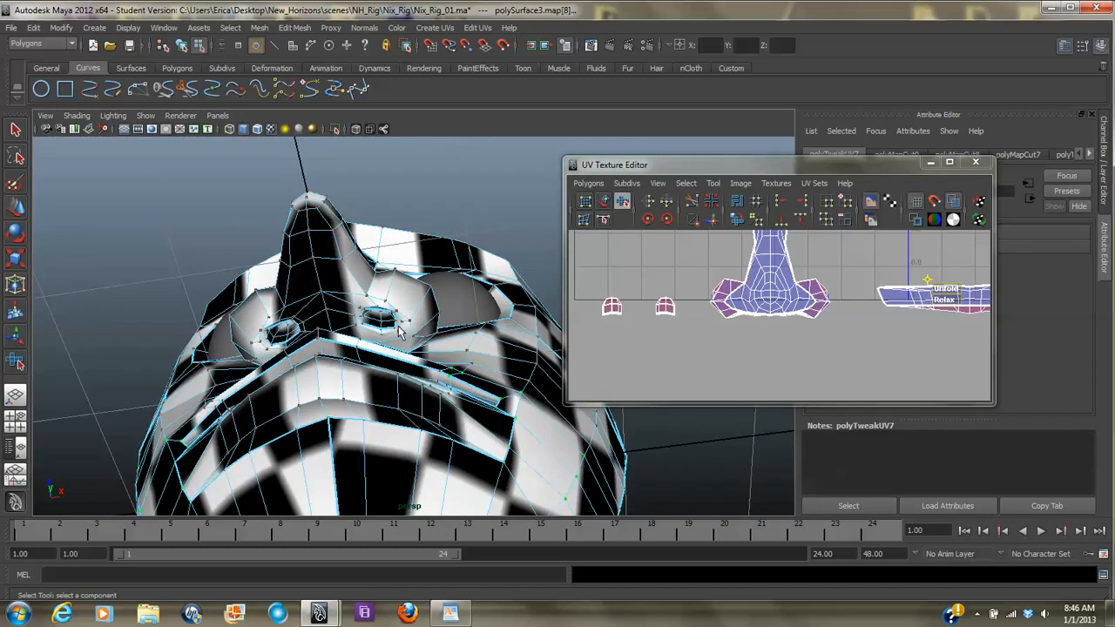
{"action": "left_click_drag", "start_coordinate": [332, 331], "coordinate": [482, 407], "text": "alt"}
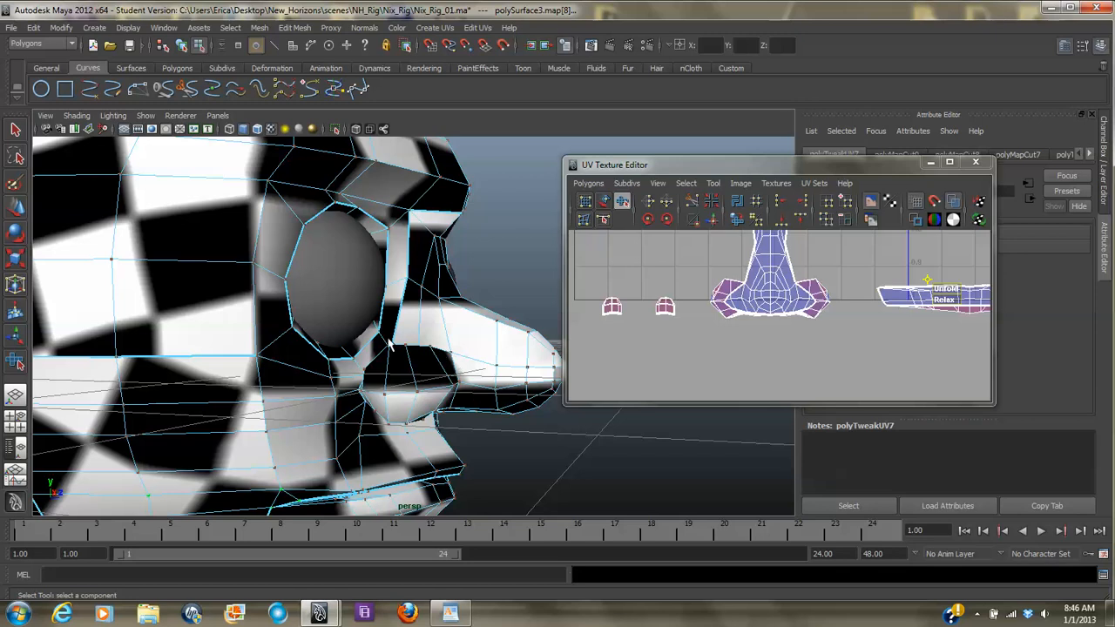
{"action": "left_click_drag", "start_coordinate": [507, 372], "coordinate": [298, 296], "text": "alt"}
- Select the edges bordering the underside of the nose, around the nostrils and along the upper lip, and cut the UVs there
{"action": "right_click", "coordinate": [297, 298]}
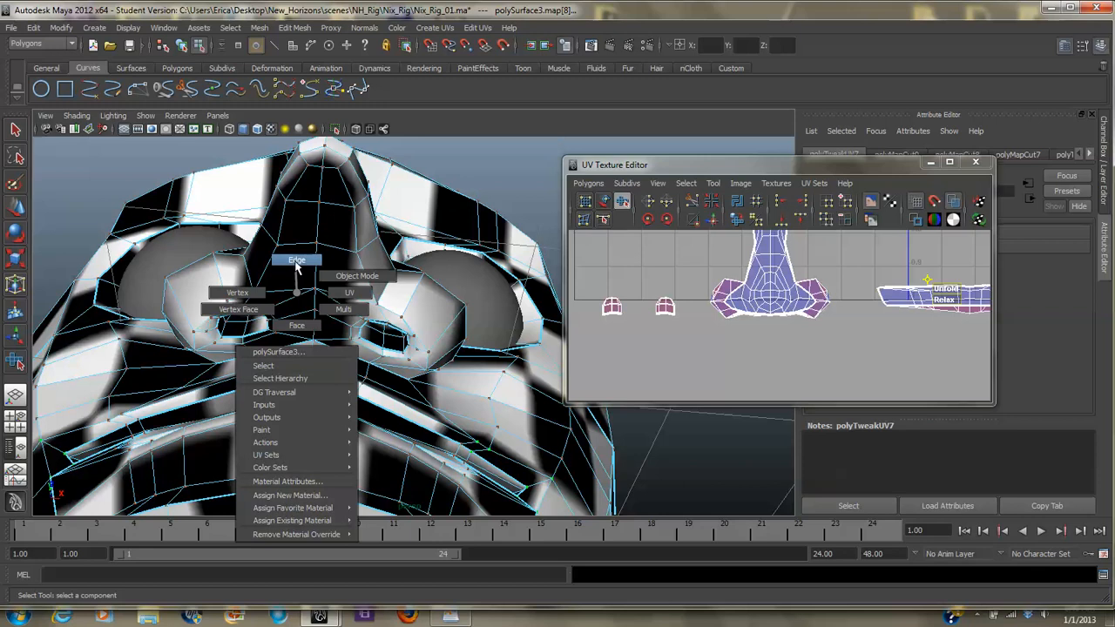
{"action": "left_click", "coordinate": [296, 262]}
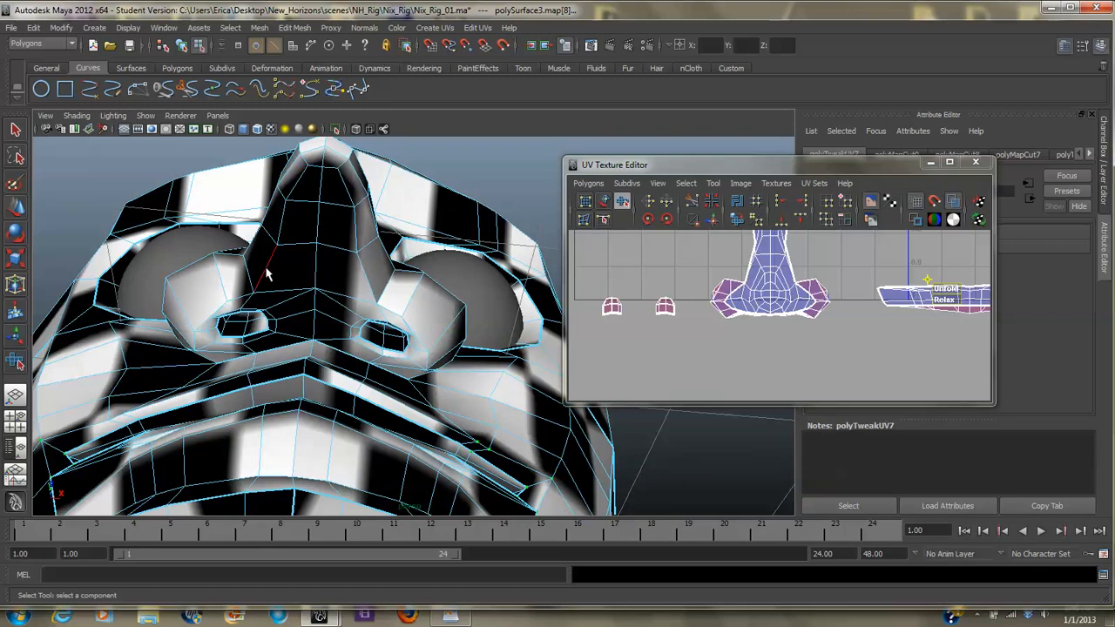
{"action": "left_click", "coordinate": [266, 270]}
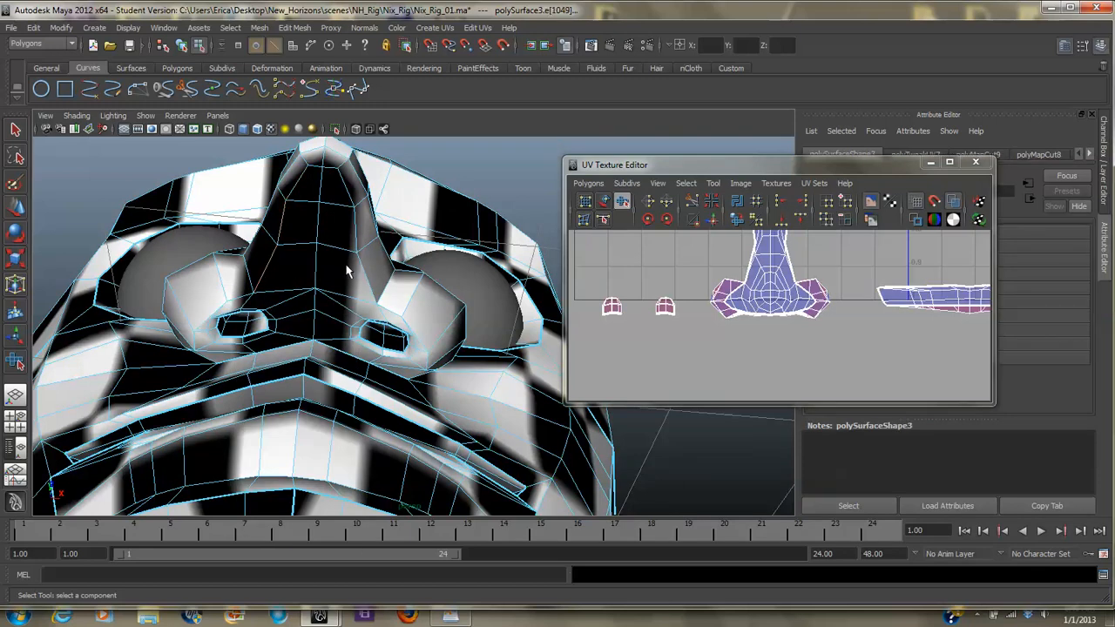
{"action": "left_click", "coordinate": [392, 308]}
{"action": "key", "text": "ctrl+z"}
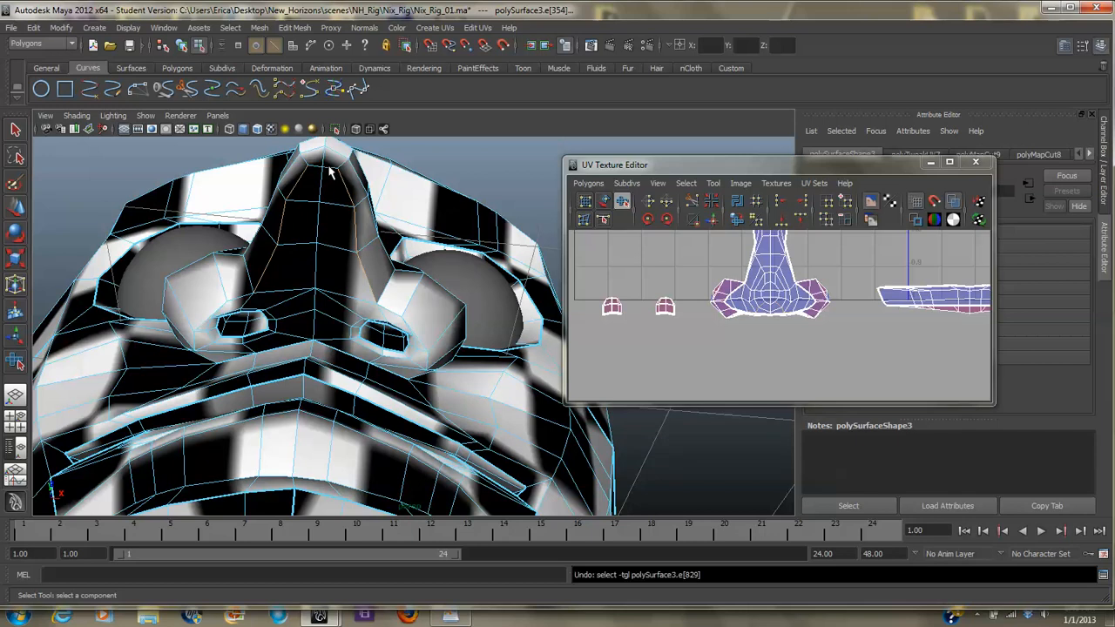
{"action": "left_click", "coordinate": [329, 172], "text": "shift"}
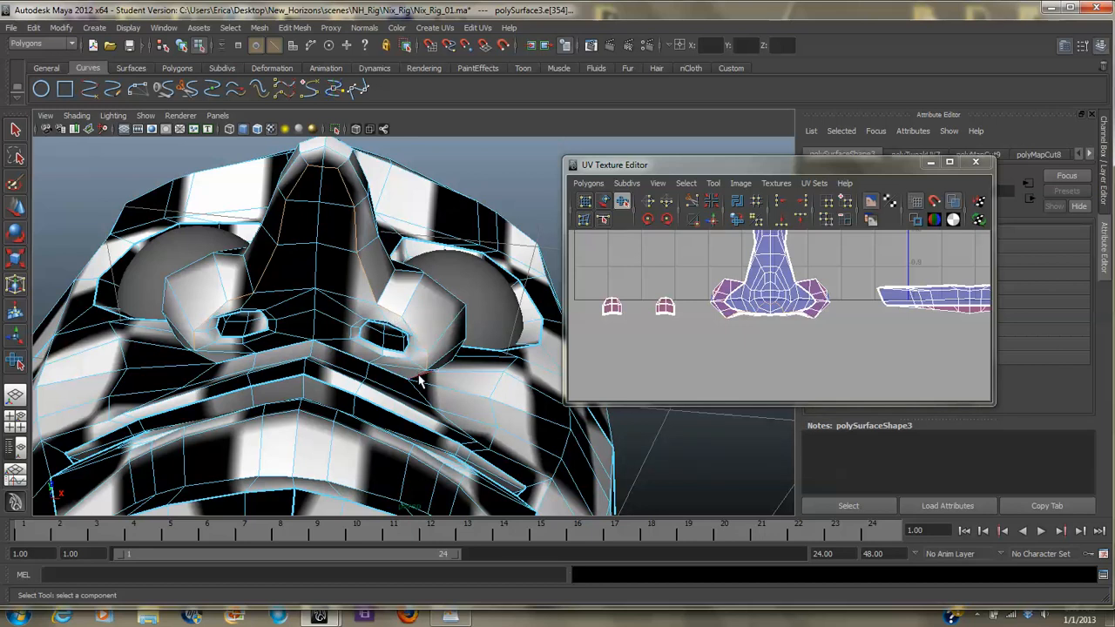
{"action": "left_click_drag", "start_coordinate": [428, 388], "coordinate": [432, 346], "text": "alt"}
{"action": "right_click_drag", "start_coordinate": [433, 347], "coordinate": [445, 346], "text": "alt"}
{"action": "left_click_drag", "start_coordinate": [445, 347], "coordinate": [417, 343], "text": "alt"}
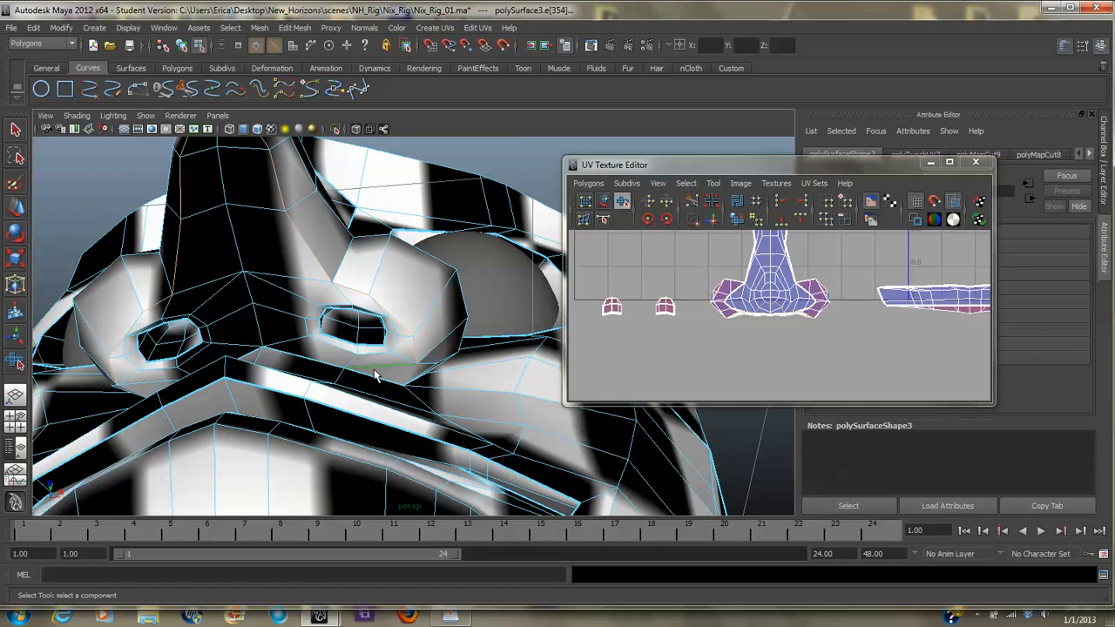
{"action": "left_click", "coordinate": [325, 367]}
{"action": "left_click", "coordinate": [247, 356], "text": "shift"}
{"action": "left_click", "coordinate": [693, 202]}
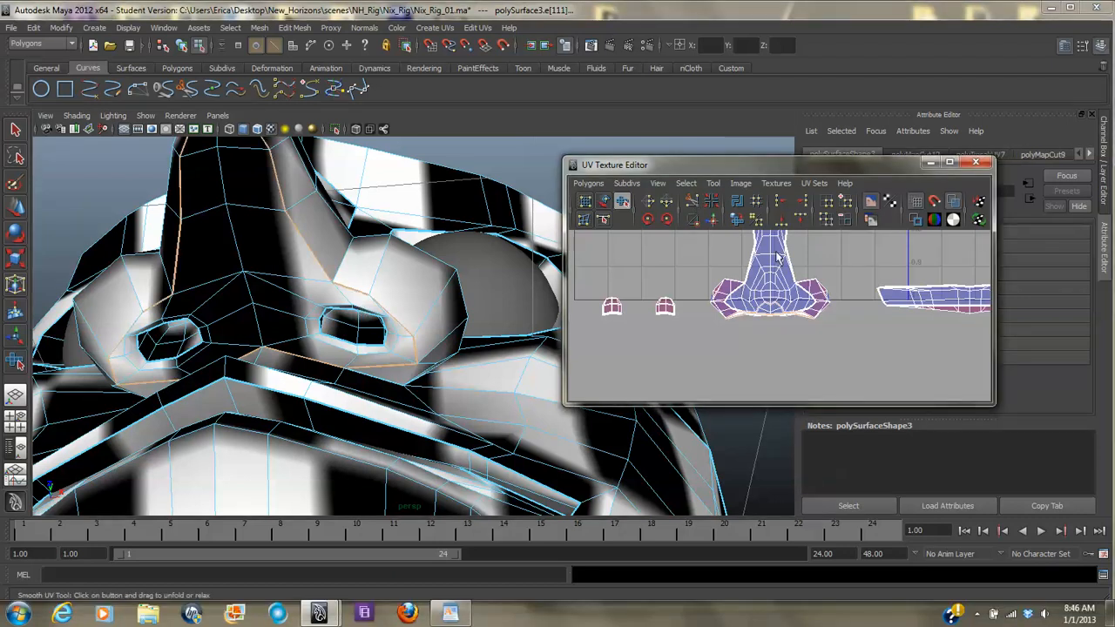
- Move the detached nose-underside UV shell into the empty space below the other shells
{"action": "left_click", "coordinate": [604, 202]}
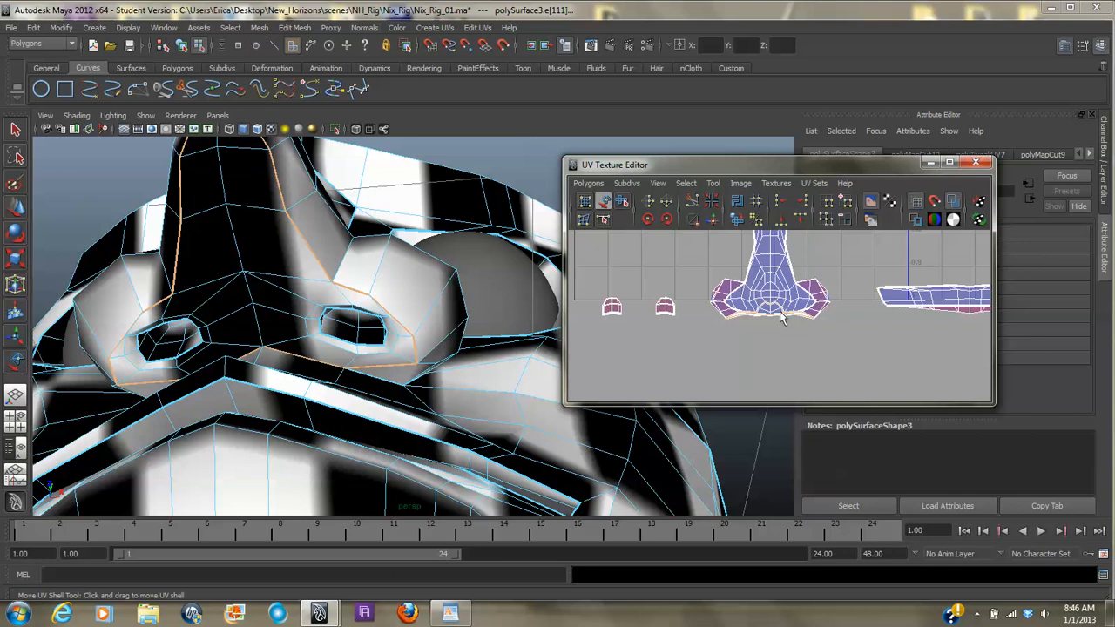
{"action": "left_click", "coordinate": [779, 317]}
{"action": "left_click_drag", "start_coordinate": [779, 317], "coordinate": [789, 382]}
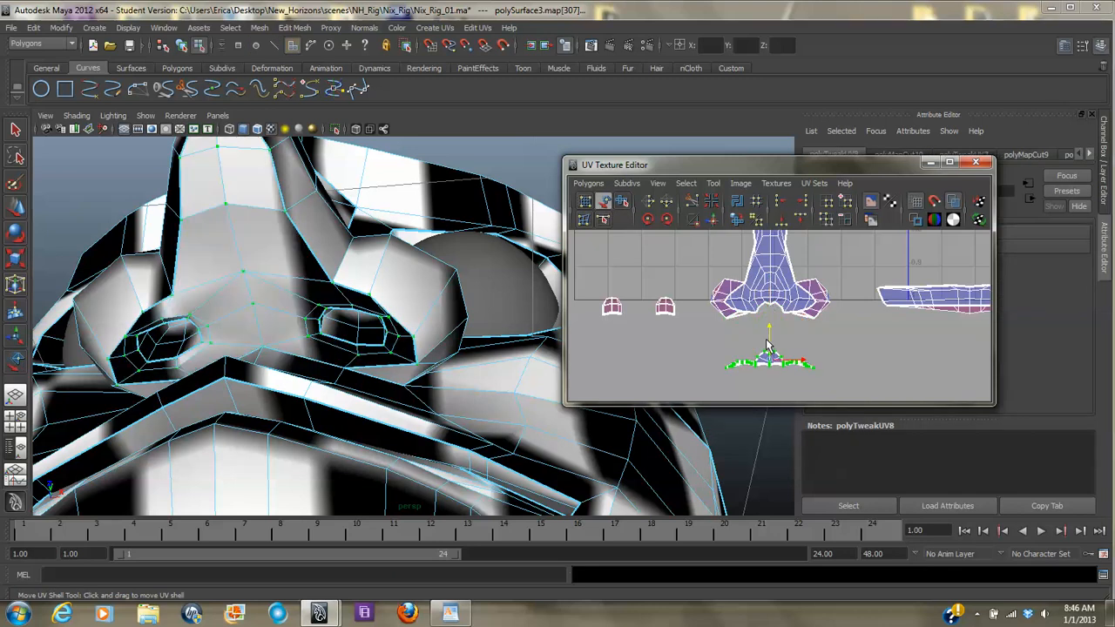
{"action": "right_click_drag", "start_coordinate": [794, 344], "coordinate": [766, 325], "text": "alt"}
{"action": "middle_click_drag", "start_coordinate": [766, 325], "coordinate": [754, 247], "text": "alt"}
{"action": "left_click_drag", "start_coordinate": [754, 253], "coordinate": [754, 308]}
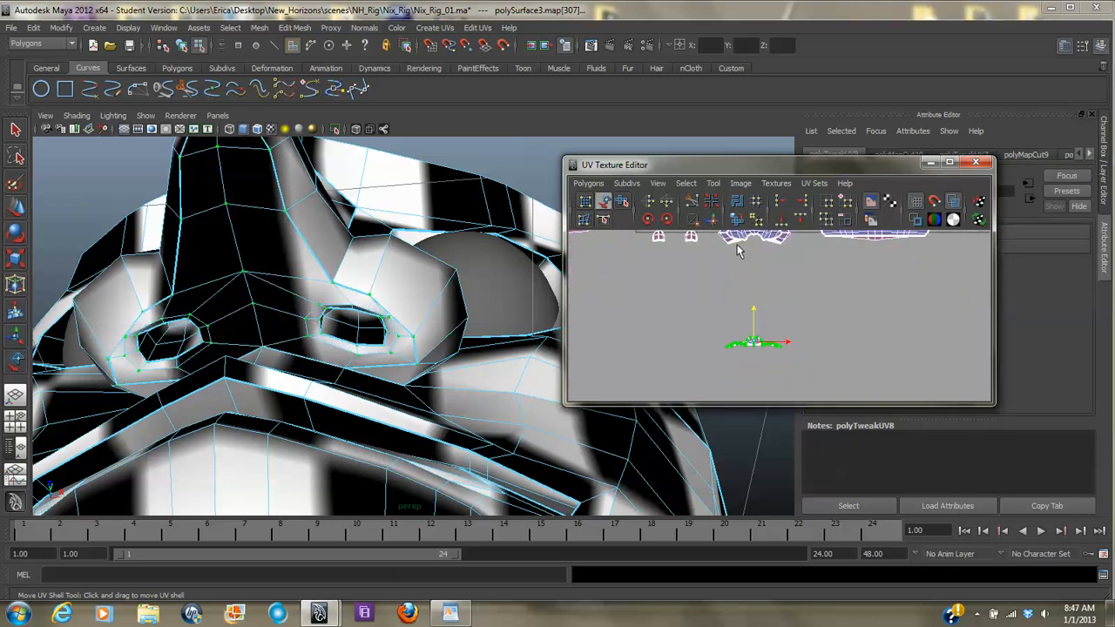
- Unfold the nose-underside UV shell with the Vertical unfold constraint and put the unfold options away
{"action": "left_click", "coordinate": [476, 28]}
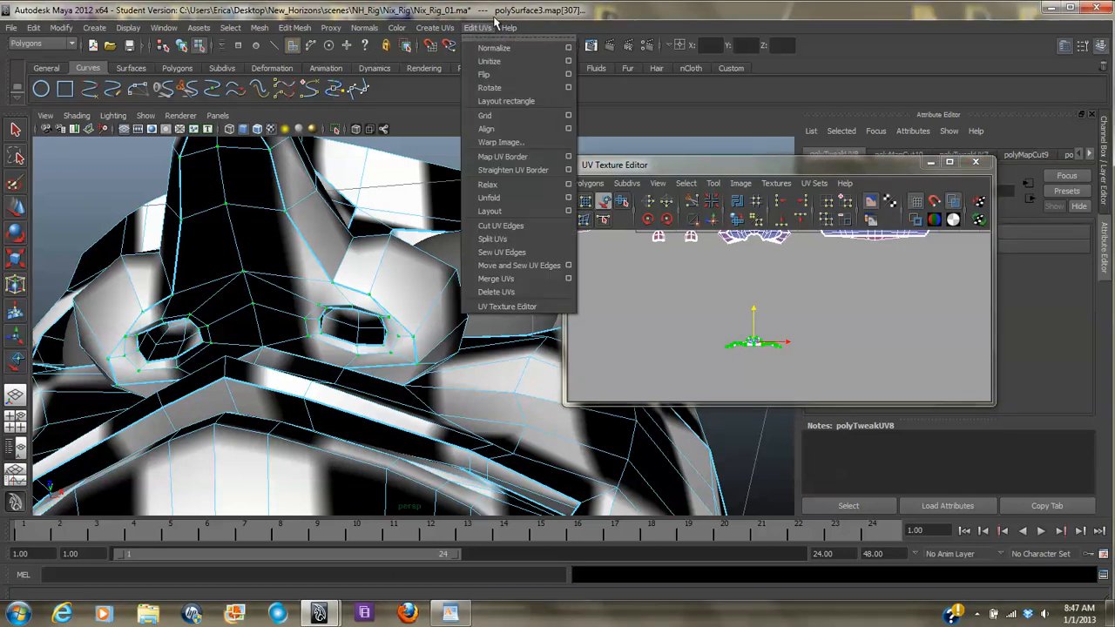
{"action": "left_click", "coordinate": [569, 198]}
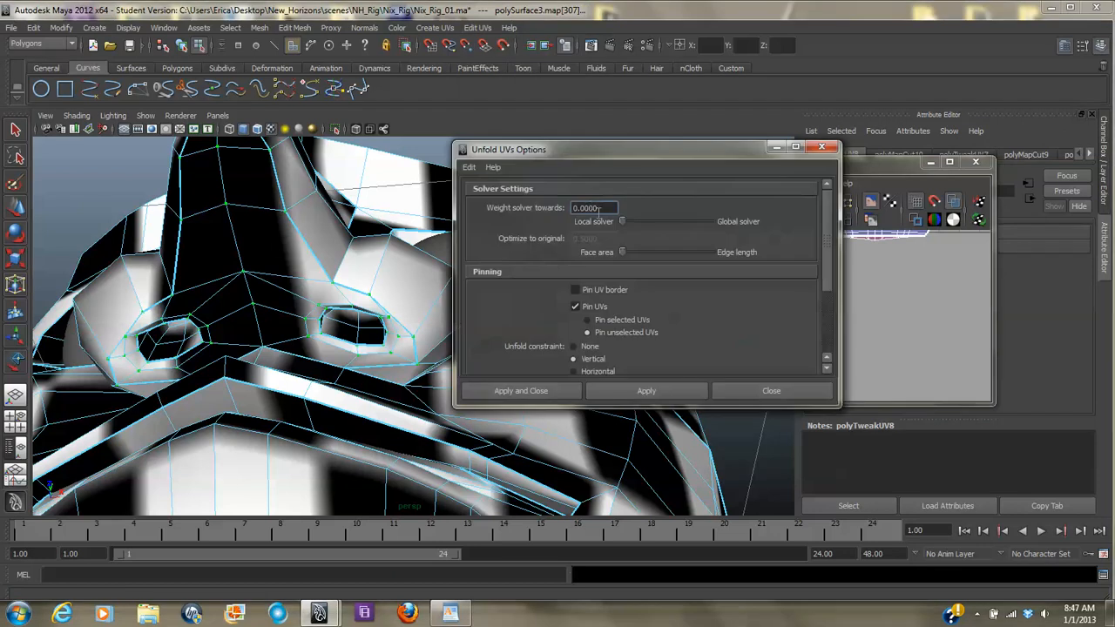
{"action": "left_click_drag", "start_coordinate": [609, 149], "coordinate": [373, 125]}
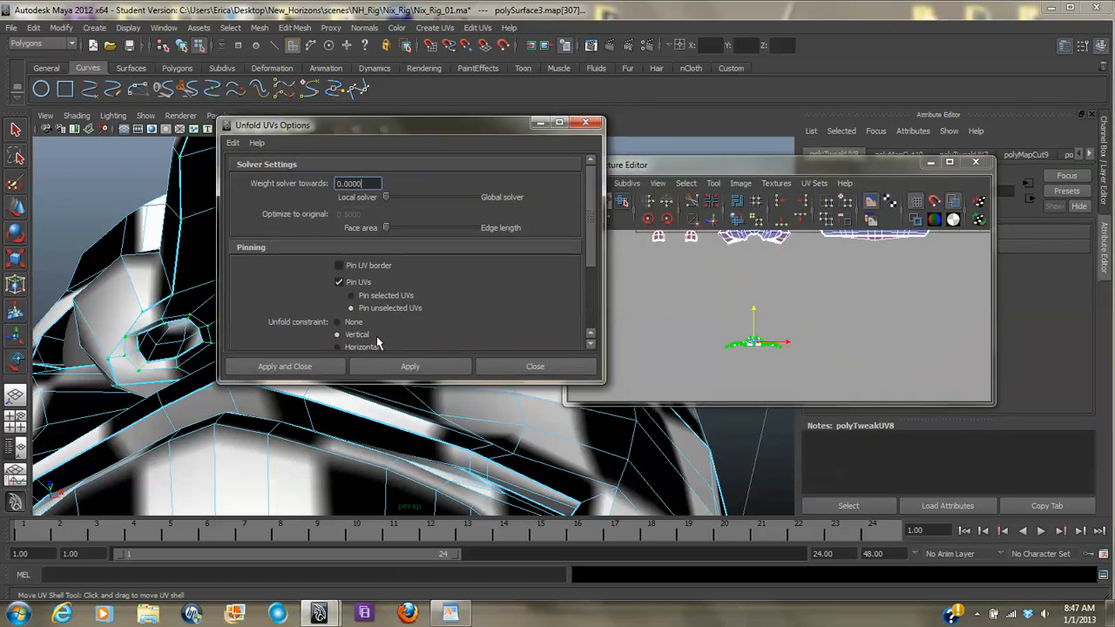
{"action": "left_click", "coordinate": [337, 336]}
{"action": "left_click", "coordinate": [381, 368]}
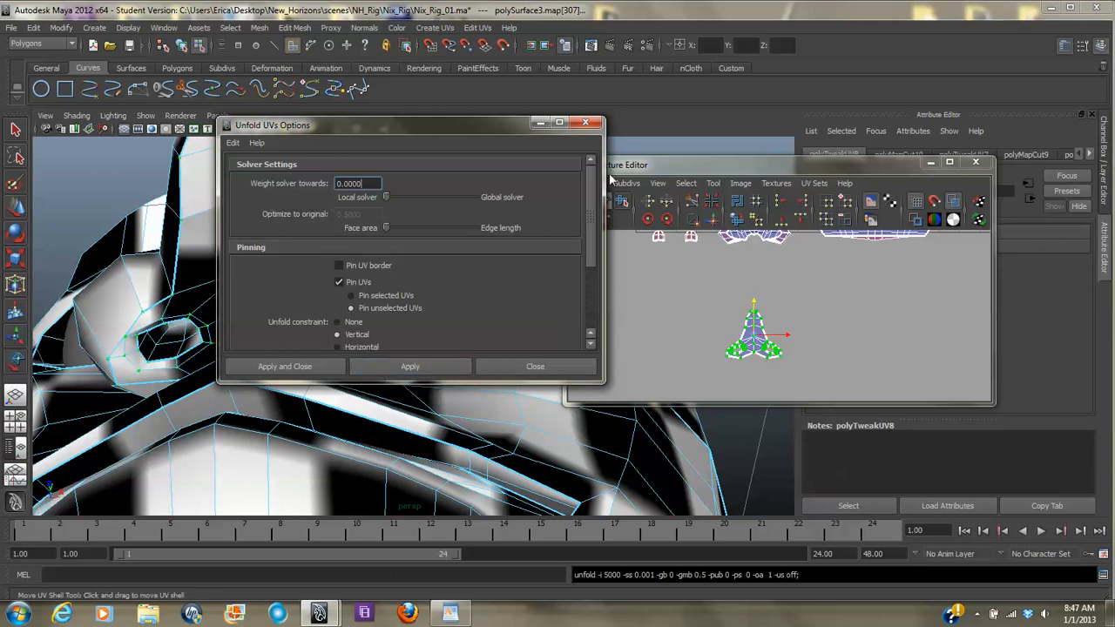
{"action": "left_click_drag", "start_coordinate": [463, 127], "coordinate": [486, 143]}
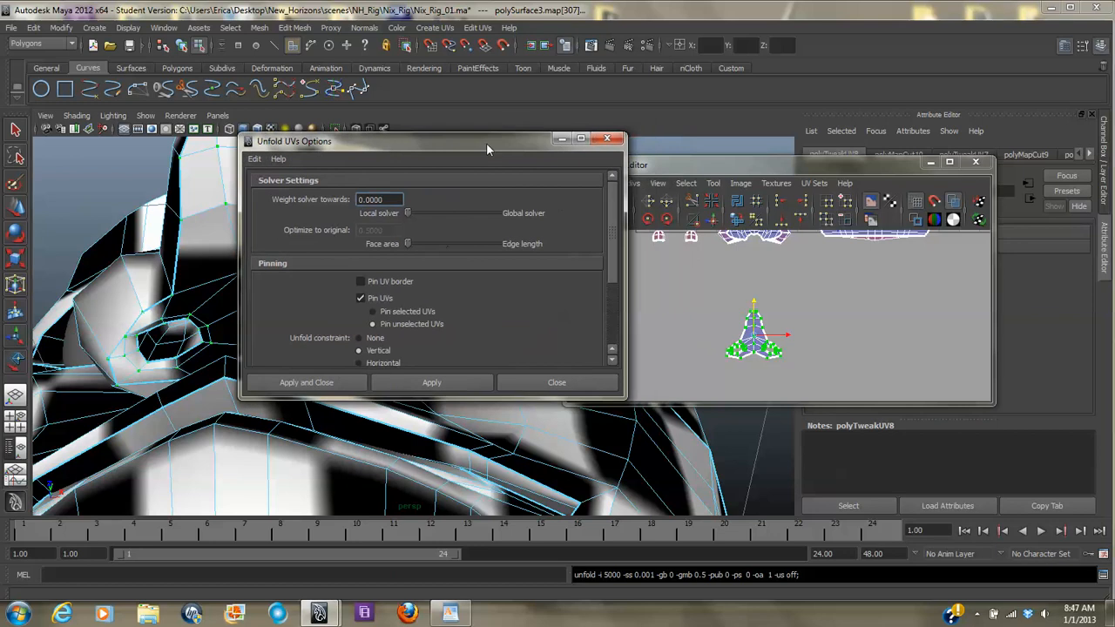
{"action": "left_click", "coordinate": [560, 139]}
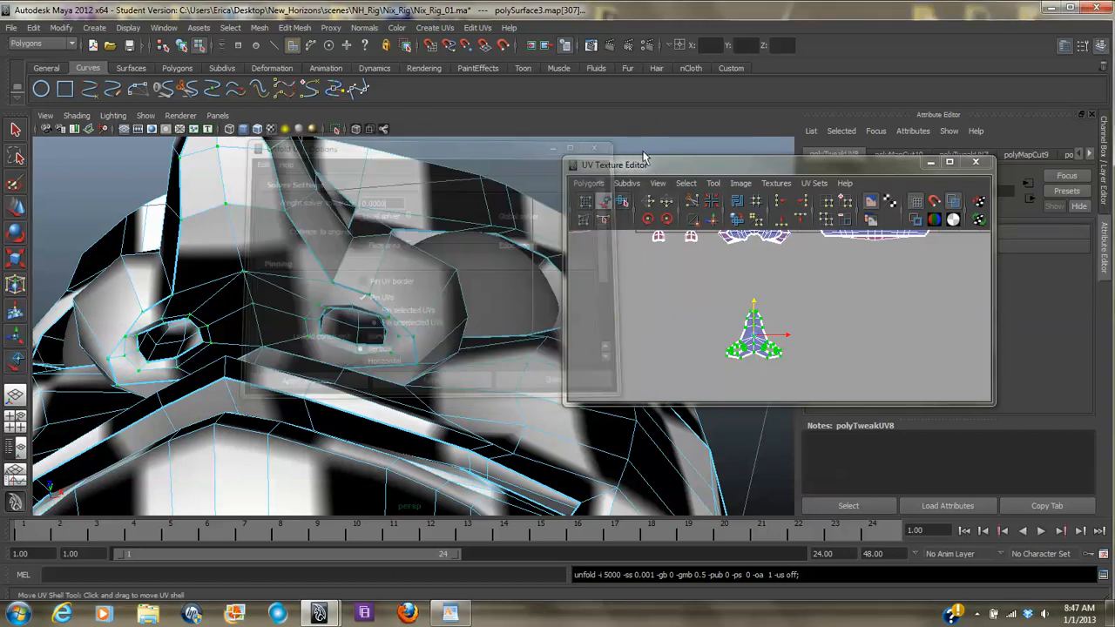
- Unfold the nose-underside shell further with the Smooth UV tool and check the checker pattern beneath the nose
{"action": "left_click", "coordinate": [621, 202]}
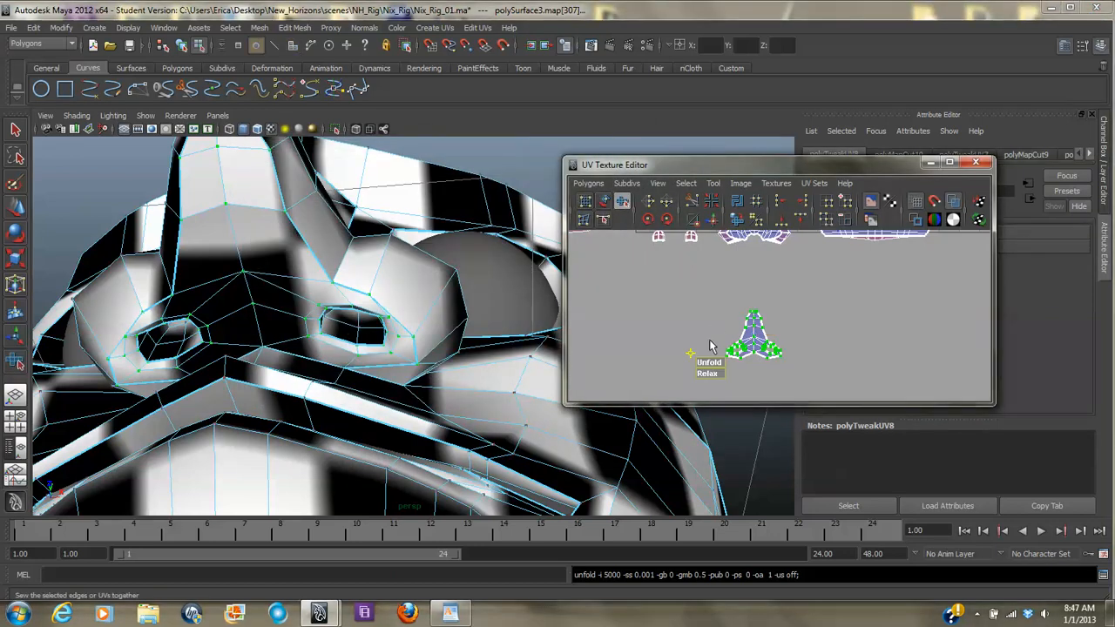
{"action": "left_click_drag", "start_coordinate": [702, 365], "coordinate": [1044, 413]}
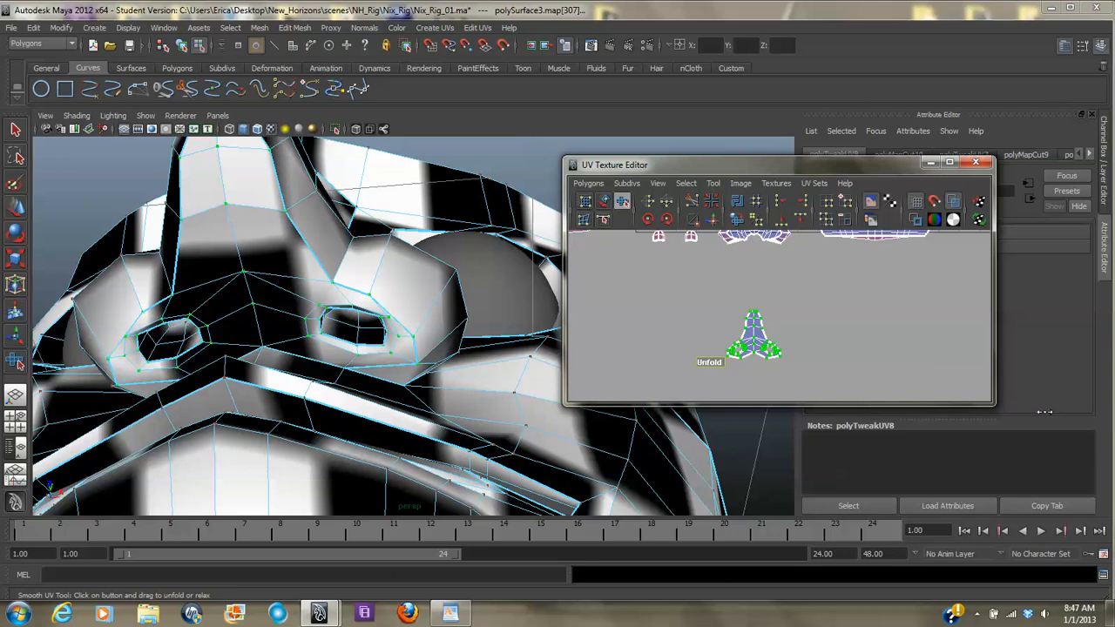
{"action": "left_click_drag", "start_coordinate": [1110, 478], "coordinate": [1114, 478]}
{"action": "left_click_drag", "start_coordinate": [411, 338], "coordinate": [313, 298], "text": "alt"}
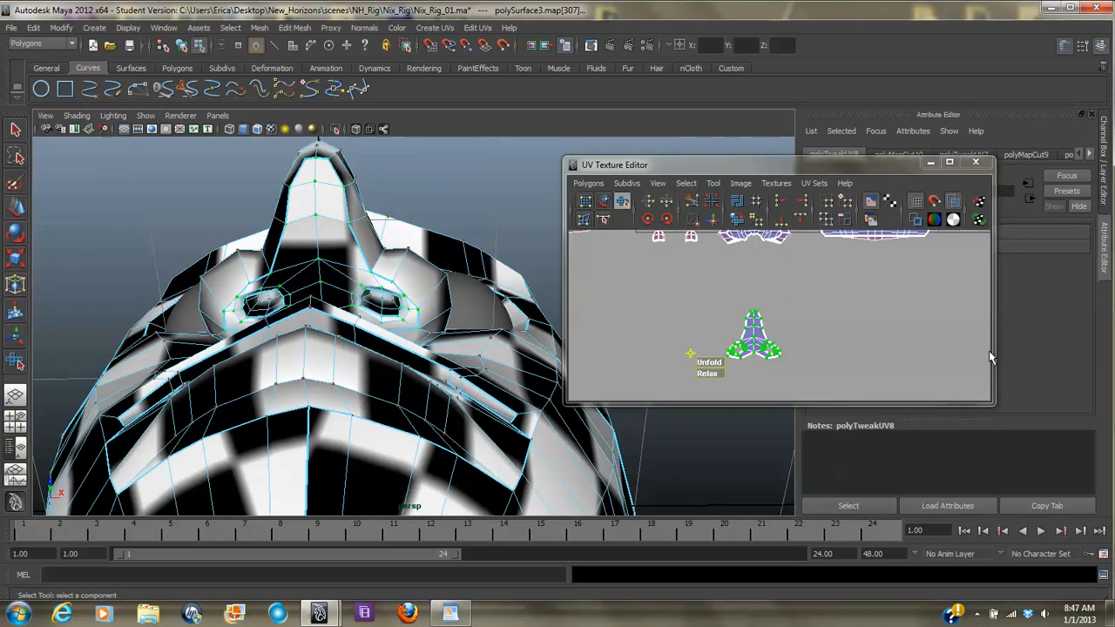
{"action": "right_click_drag", "start_coordinate": [817, 338], "coordinate": [754, 325], "text": "alt"}
{"action": "middle_click_drag", "start_coordinate": [733, 317], "coordinate": [697, 359], "text": "alt"}
{"action": "right_click_drag", "start_coordinate": [697, 359], "coordinate": [721, 339], "text": "alt"}
- Switch the head to edge selection and examine the side of the nose and nostril for a seam location
{"action": "left_click_drag", "start_coordinate": [364, 264], "coordinate": [300, 350], "text": "alt"}
{"action": "right_click_drag", "start_coordinate": [370, 335], "coordinate": [516, 355], "text": "alt"}
{"action": "left_click_drag", "start_coordinate": [517, 355], "coordinate": [416, 389], "text": "alt"}
{"action": "right_click_drag", "start_coordinate": [341, 373], "coordinate": [369, 361]}
{"action": "left_click", "coordinate": [386, 425]}
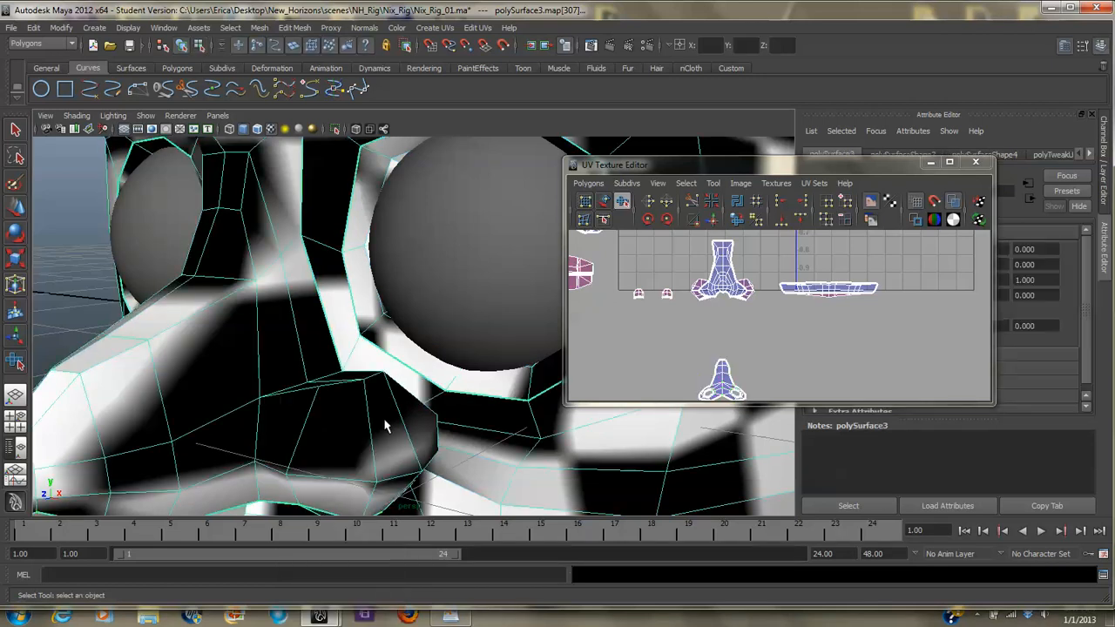
{"action": "right_click_drag", "start_coordinate": [352, 418], "coordinate": [342, 347]}
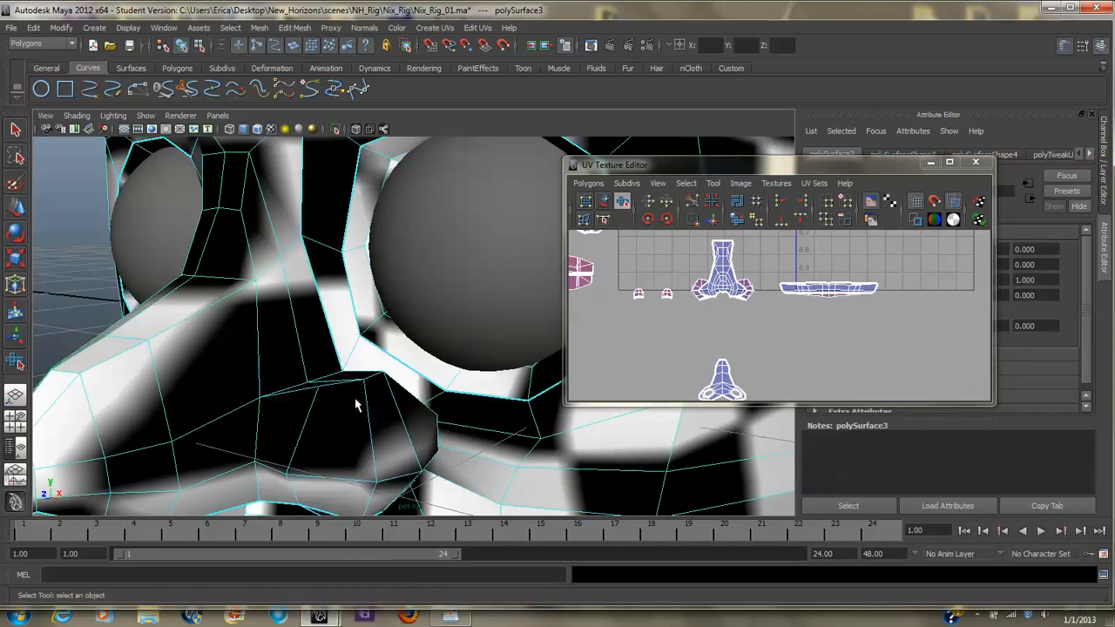
{"action": "left_click", "coordinate": [331, 422]}
{"action": "left_click_drag", "start_coordinate": [325, 424], "coordinate": [276, 432], "text": "alt"}
{"action": "left_click_drag", "start_coordinate": [308, 413], "coordinate": [292, 345], "text": "alt"}
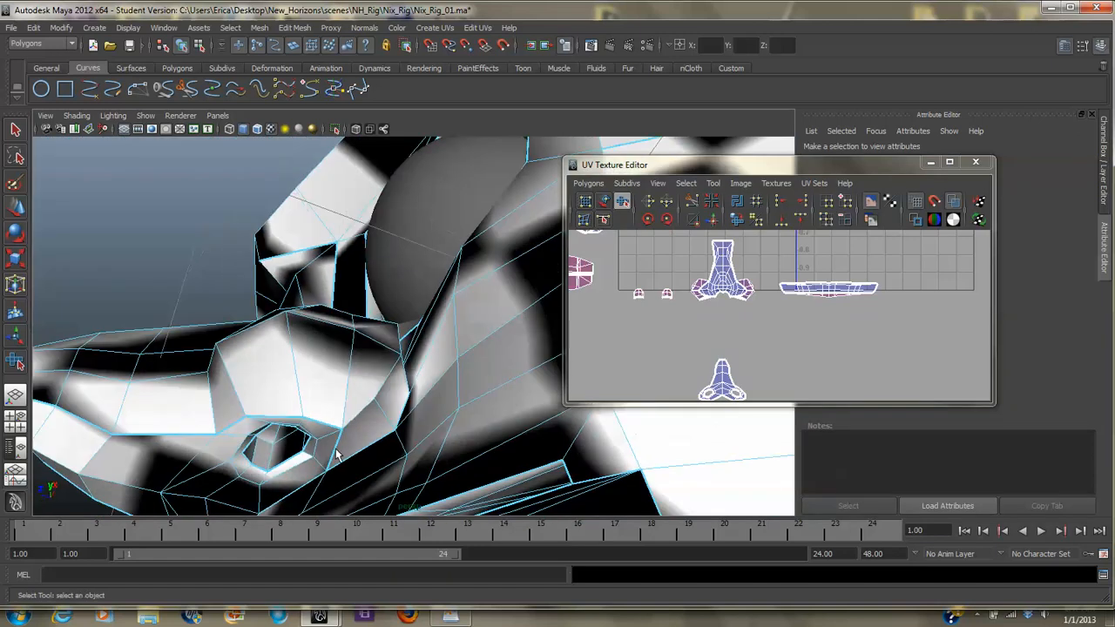
{"action": "left_click_drag", "start_coordinate": [354, 462], "coordinate": [403, 441], "text": "alt"}
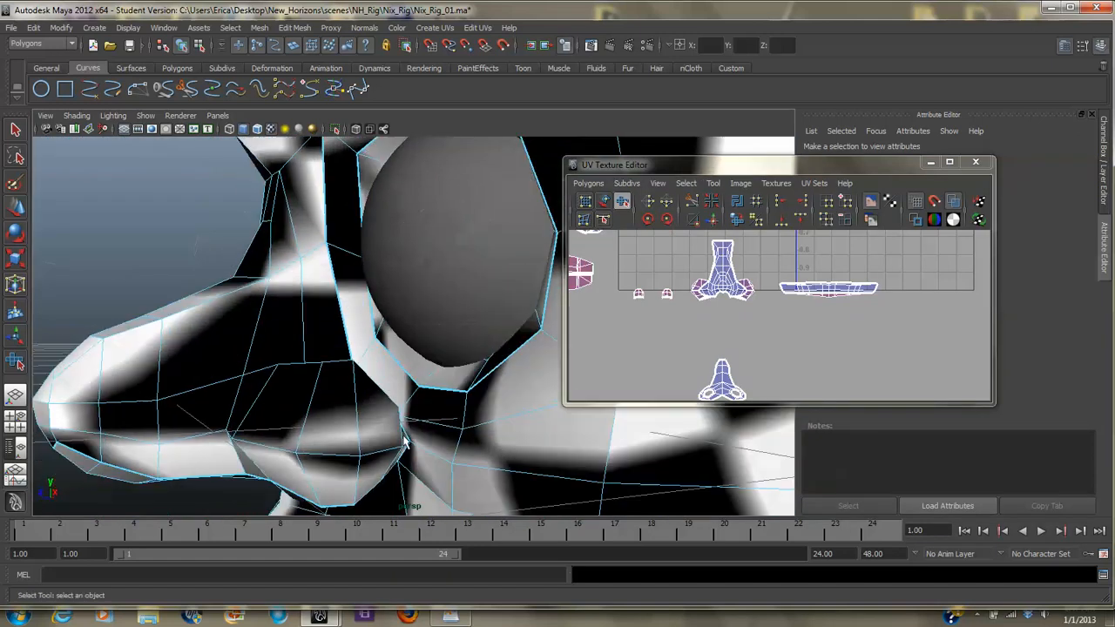
{"action": "right_click_drag", "start_coordinate": [339, 405], "coordinate": [602, 432], "text": "alt"}
{"action": "left_click_drag", "start_coordinate": [601, 432], "coordinate": [309, 366], "text": "alt"}
{"action": "left_click_drag", "start_coordinate": [362, 430], "coordinate": [287, 442], "text": "alt"}
{"action": "scroll", "coordinate": [385, 390], "scroll_direction": "up", "scroll_amount": 4}
{"action": "left_click_drag", "start_coordinate": [459, 416], "coordinate": [472, 364], "text": "alt"}
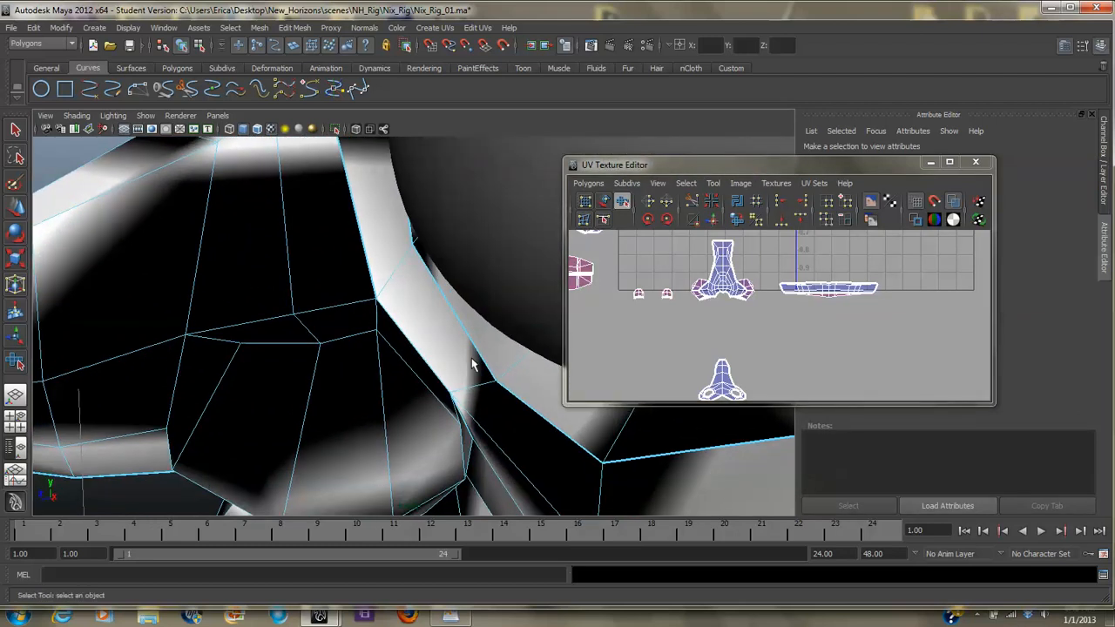
- Select the edges running from the cheek border along the top of one nostril wing and cut the UVs there
{"action": "left_click", "coordinate": [431, 377]}
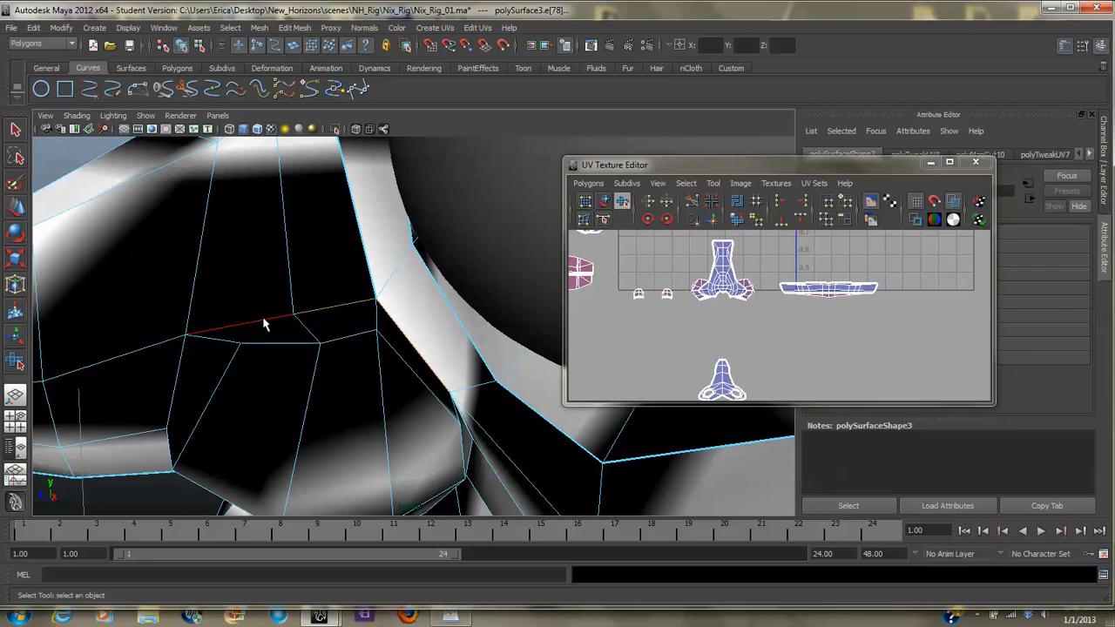
{"action": "mouse_move", "coordinate": [297, 391]}
{"action": "left_mouse_down", "text": "alt"}
{"action": "mouse_move", "coordinate": [395, 380]}
{"action": "mouse_move", "coordinate": [291, 391]}
{"action": "left_mouse_up", "text": "alt"}
{"action": "right_click_drag", "start_coordinate": [290, 391], "coordinate": [252, 399], "text": "alt"}
{"action": "left_click_drag", "start_coordinate": [334, 427], "coordinate": [195, 389], "text": "alt"}
{"action": "left_click", "coordinate": [691, 202]}
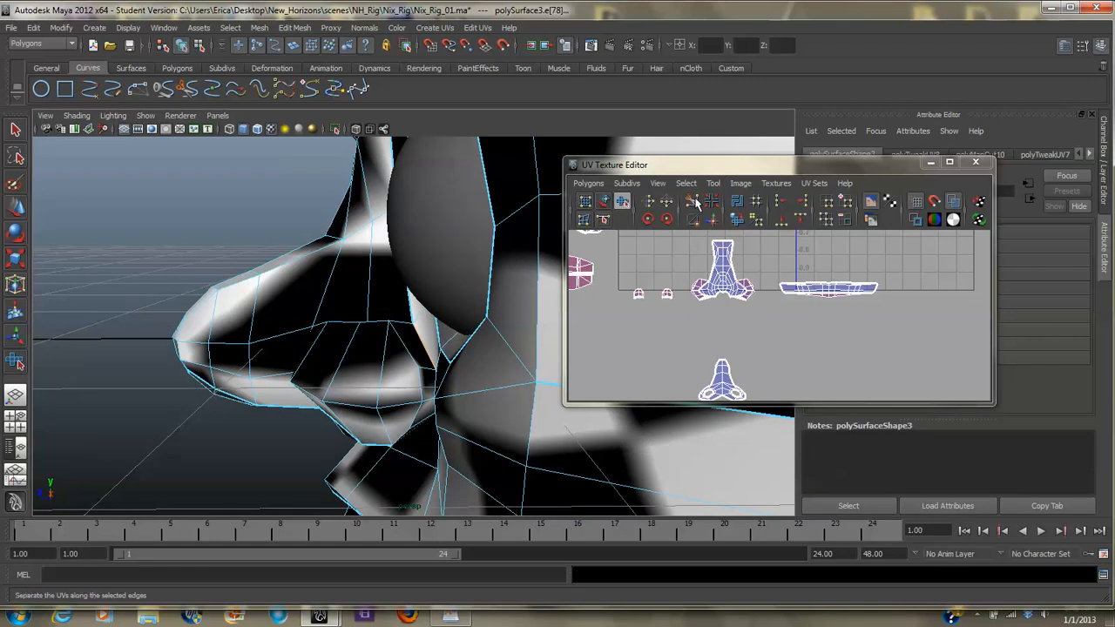
- Cut the UVs along the matching edges above the nostril wing on the opposite side of the nose
{"action": "left_click_drag", "start_coordinate": [331, 356], "coordinate": [623, 356], "text": "alt"}
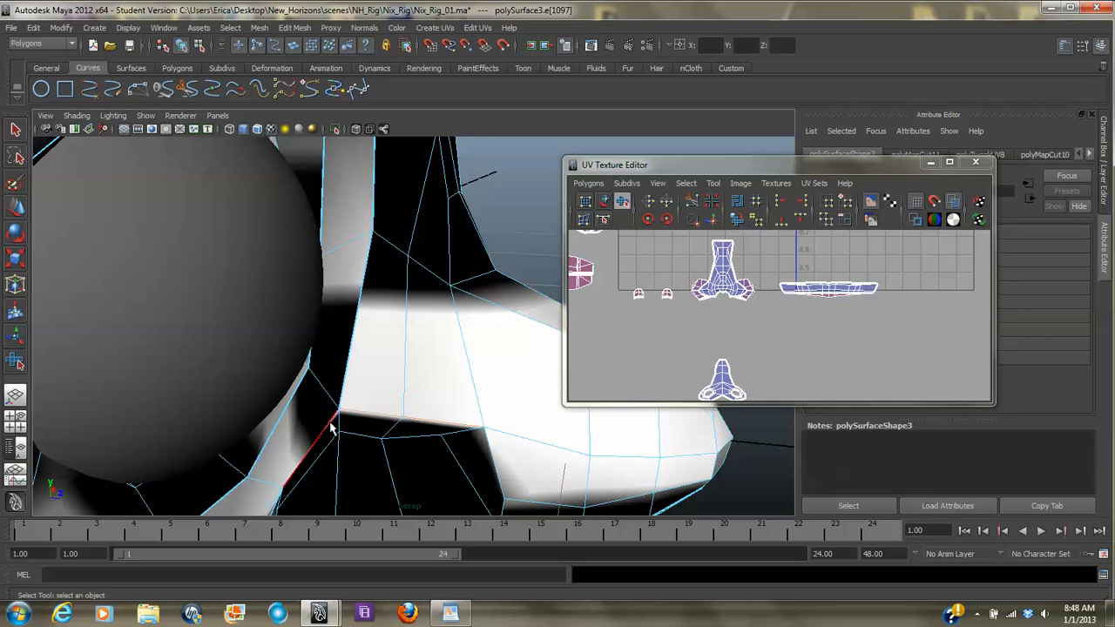
{"action": "mouse_move", "coordinate": [406, 436]}
{"action": "left_mouse_down", "text": "alt"}
{"action": "mouse_move", "coordinate": [438, 404]}
{"action": "mouse_move", "coordinate": [426, 398]}
{"action": "mouse_move", "coordinate": [411, 423]}
{"action": "left_mouse_up", "text": "alt"}
{"action": "left_click", "coordinate": [694, 201]}
- Select the vertical centre edges at the tip of the nose and cut the UVs along them
{"action": "left_click_drag", "start_coordinate": [506, 320], "coordinate": [268, 348], "text": "alt"}
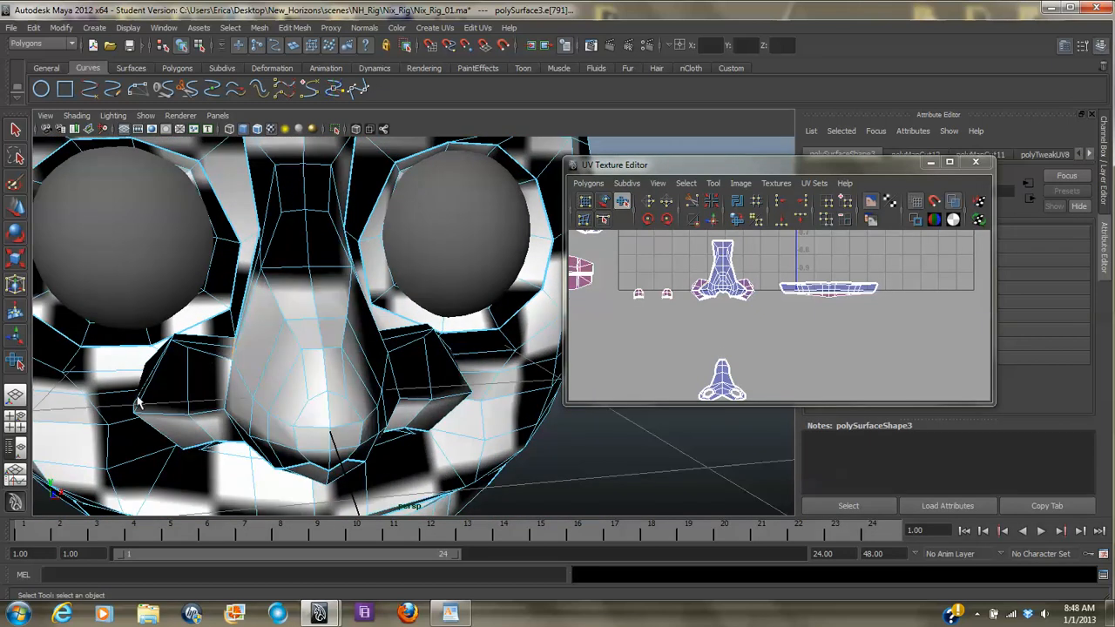
{"action": "left_click_drag", "start_coordinate": [401, 264], "coordinate": [368, 179], "text": "alt"}
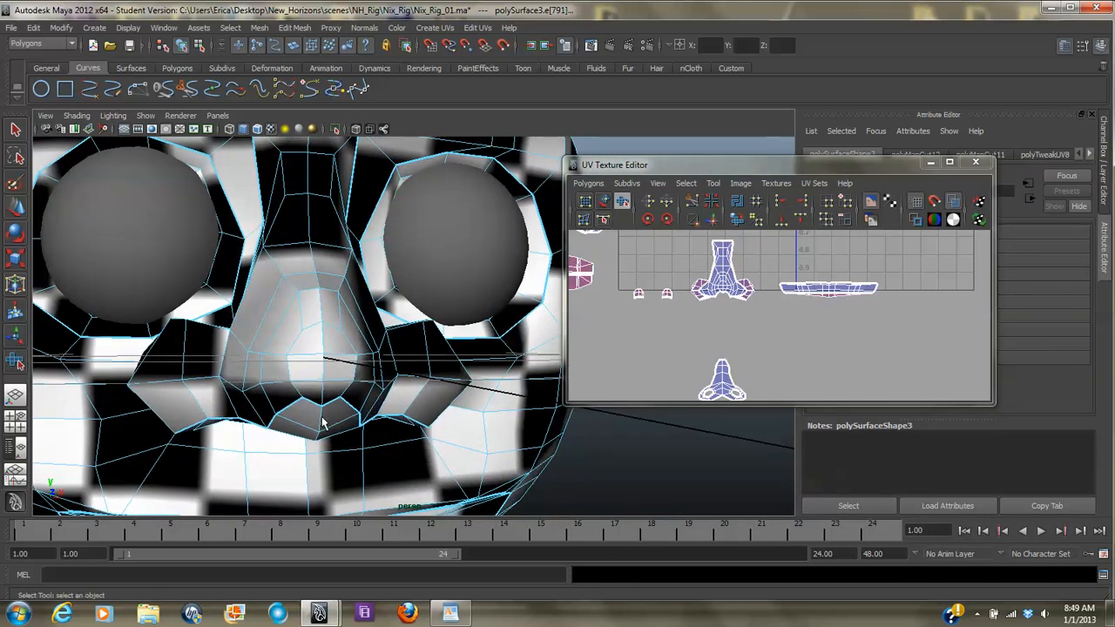
{"action": "right_click_drag", "start_coordinate": [321, 373], "coordinate": [322, 349]}
{"action": "left_click", "coordinate": [327, 376]}
{"action": "left_click", "coordinate": [328, 352]}
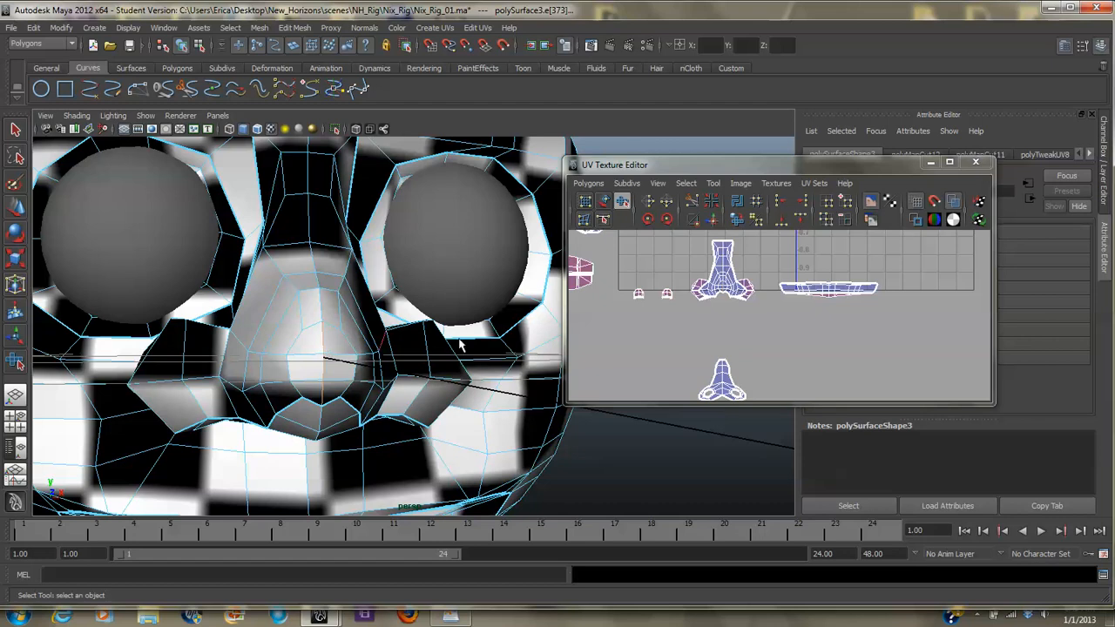
{"action": "left_click", "coordinate": [691, 203]}
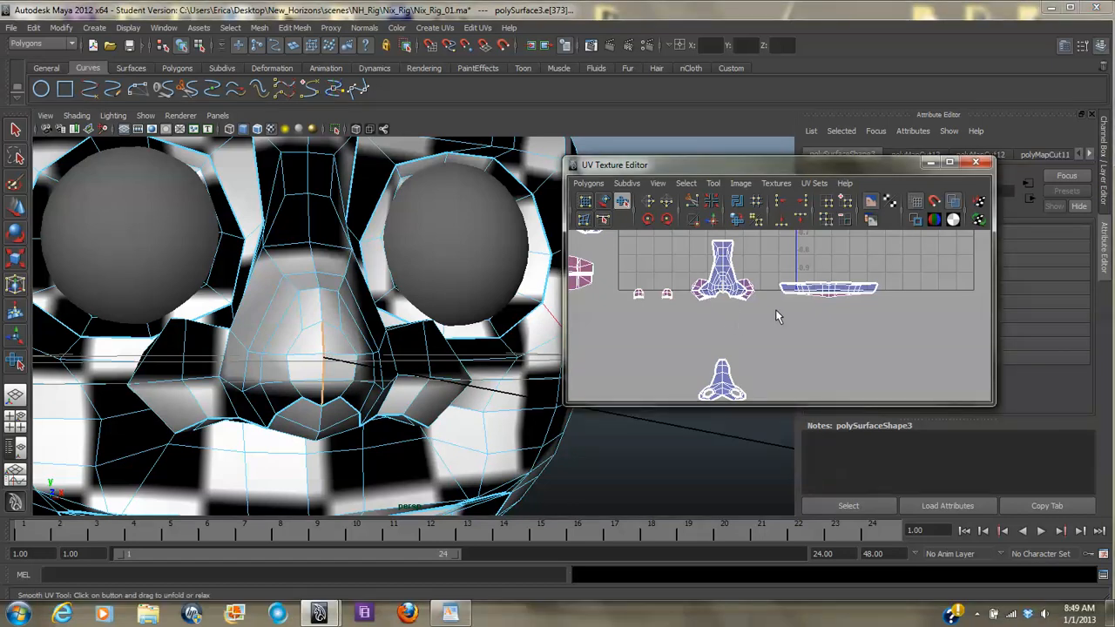
- Move the main nose UV shell into the empty space away from the other shells
{"action": "scroll", "coordinate": [759, 316], "scroll_direction": "down", "scroll_amount": 1}
{"action": "middle_click_drag", "start_coordinate": [745, 312], "coordinate": [680, 314], "text": "alt"}
{"action": "left_click", "coordinate": [604, 202]}
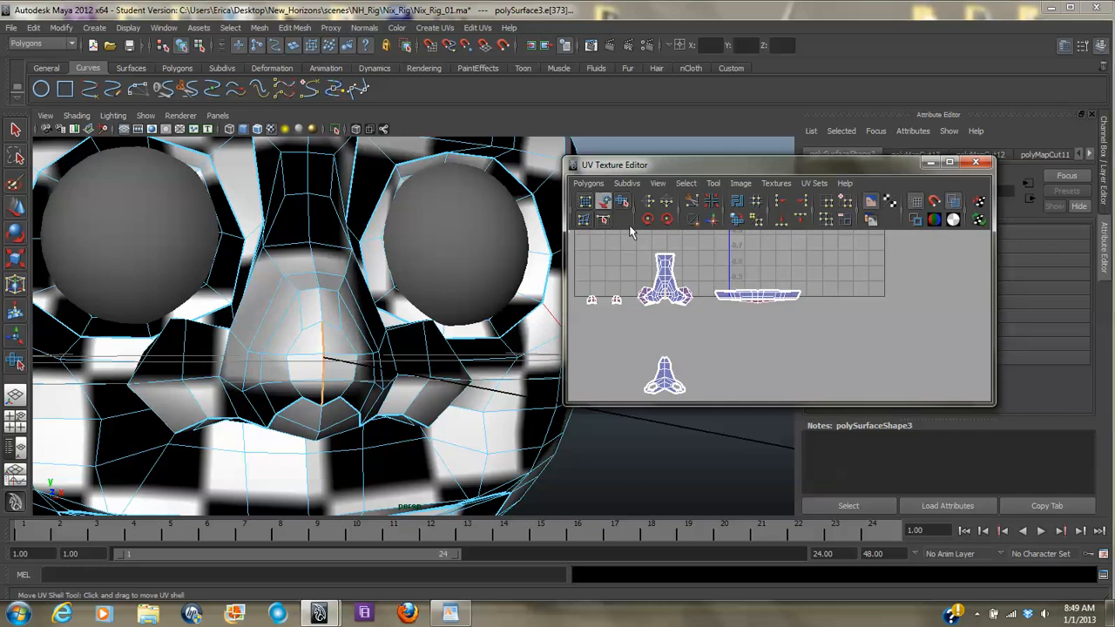
{"action": "left_click", "coordinate": [660, 277]}
{"action": "left_click_drag", "start_coordinate": [669, 263], "coordinate": [866, 350]}
{"action": "right_click_drag", "start_coordinate": [906, 336], "coordinate": [619, 303], "text": "alt"}
{"action": "middle_click_drag", "start_coordinate": [753, 315], "coordinate": [654, 298], "text": "alt"}
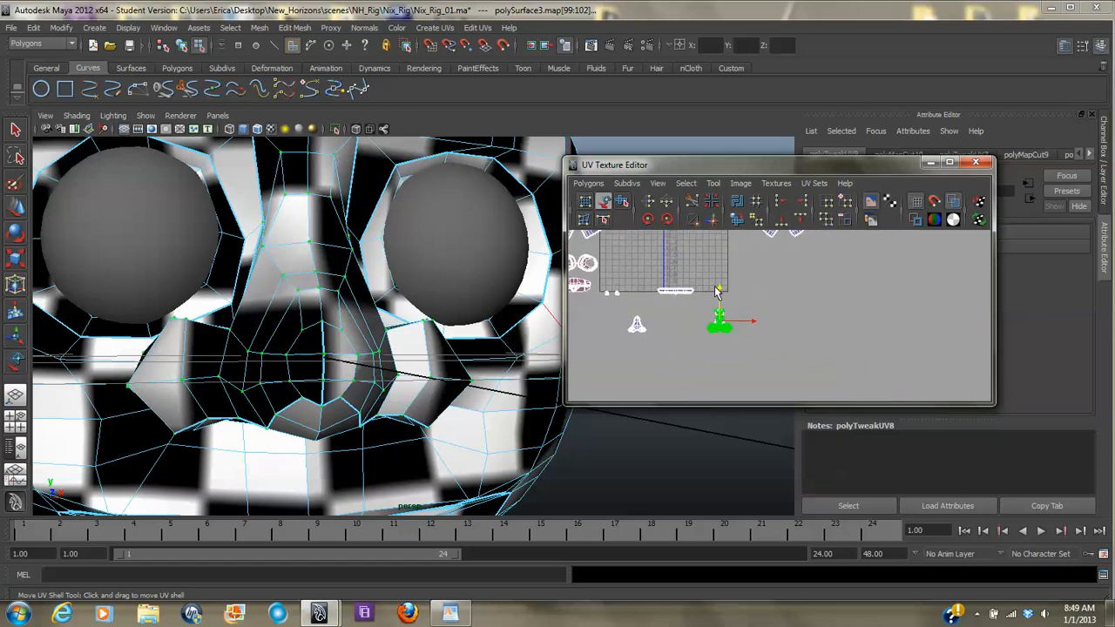
{"action": "left_click_drag", "start_coordinate": [720, 290], "coordinate": [719, 303]}
- Unfold the main nose shell with the Horizontal unfold constraint
{"action": "right_click_drag", "start_coordinate": [765, 323], "coordinate": [892, 328], "text": "alt"}
{"action": "middle_click_drag", "start_coordinate": [651, 333], "coordinate": [742, 297], "text": "alt"}
{"action": "right_click_drag", "start_coordinate": [741, 301], "coordinate": [999, 348], "text": "alt"}
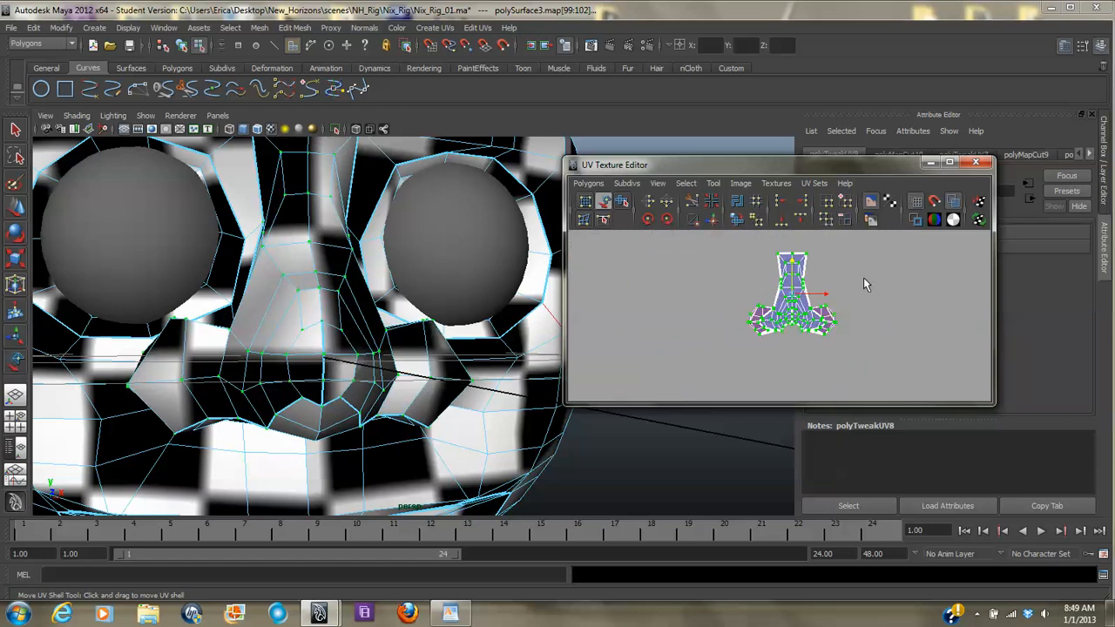
{"action": "left_click", "coordinate": [479, 28]}
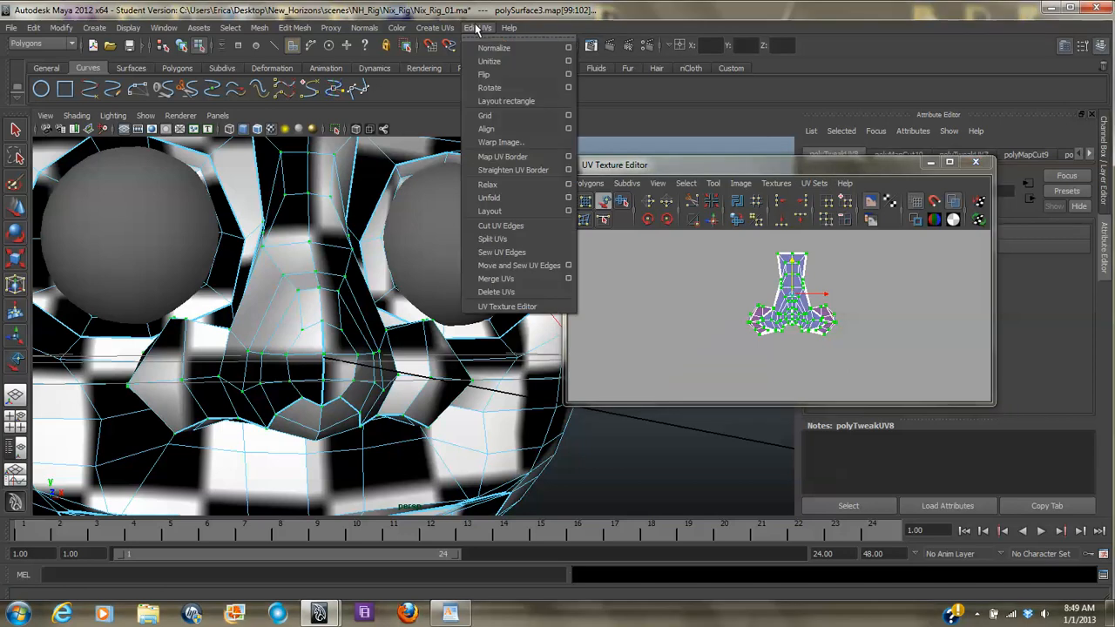
{"action": "left_click", "coordinate": [568, 199]}
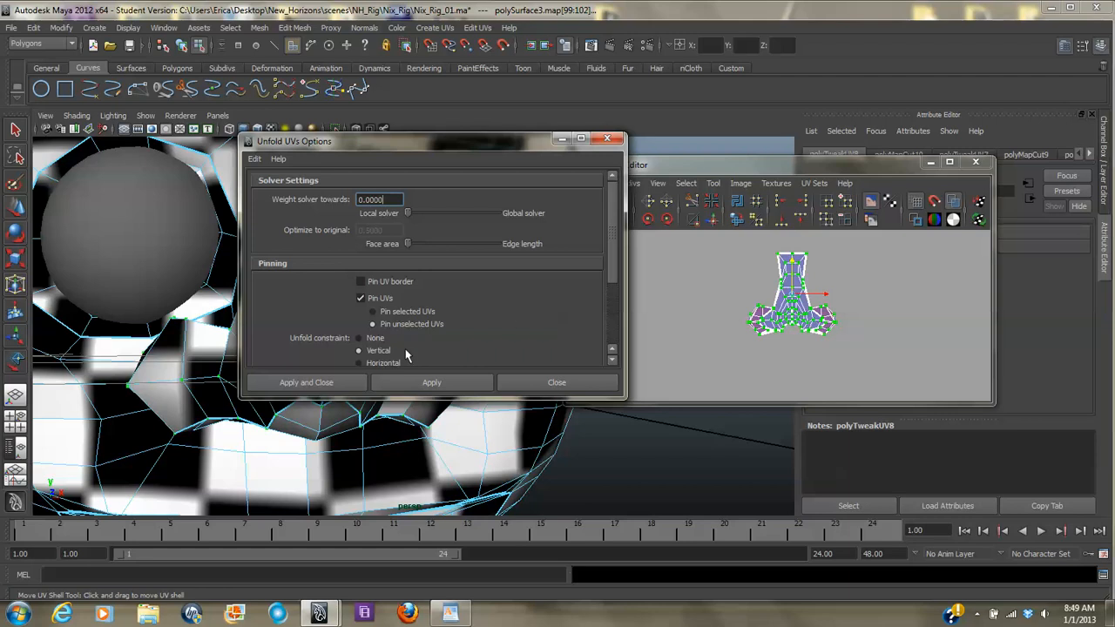
{"action": "left_click", "coordinate": [358, 363]}
{"action": "left_click", "coordinate": [424, 384]}
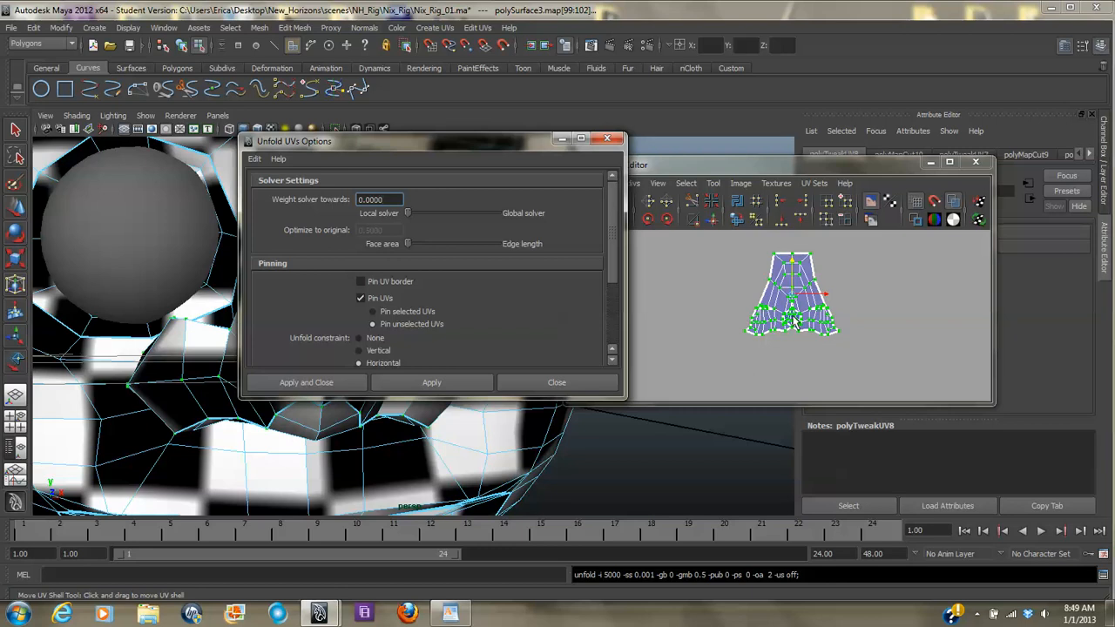
- Check the nose's checker pattern from the side and unfold its shell repeatedly, alternating Horizontal and Vertical constraints
{"action": "left_click_drag", "start_coordinate": [436, 143], "coordinate": [620, 135]}
{"action": "left_click_drag", "start_coordinate": [339, 374], "coordinate": [381, 388], "text": "alt"}
{"action": "left_click_drag", "start_coordinate": [303, 333], "coordinate": [244, 340], "text": "alt"}
{"action": "scroll", "coordinate": [358, 361], "scroll_direction": "down", "scroll_amount": 5}
{"action": "left_click_drag", "start_coordinate": [358, 361], "coordinate": [317, 356], "text": "alt"}
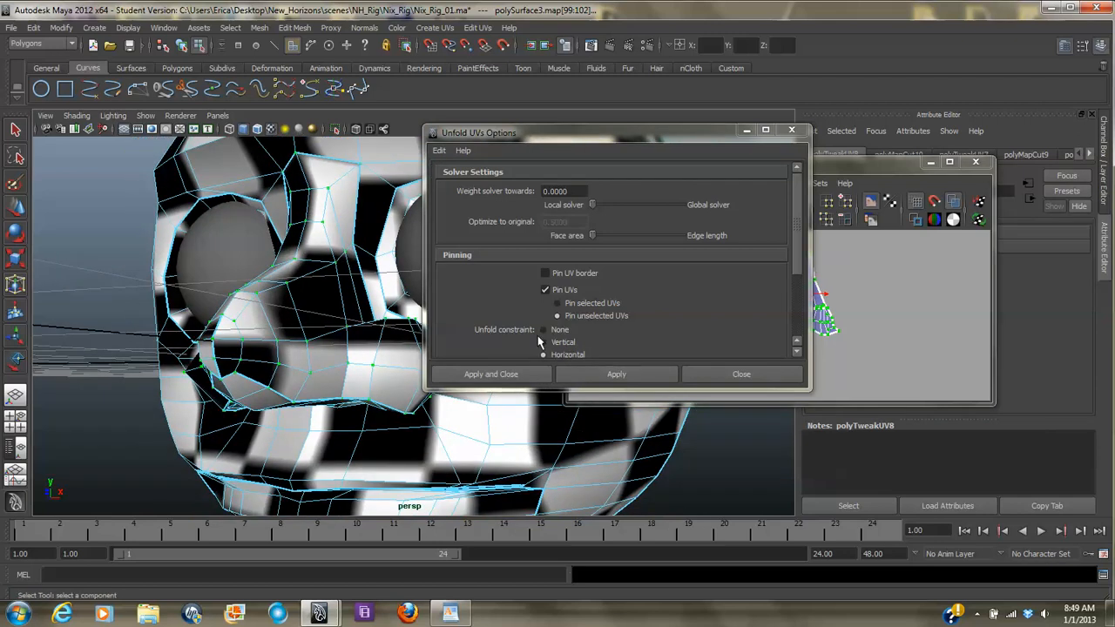
{"action": "left_click", "coordinate": [566, 367]}
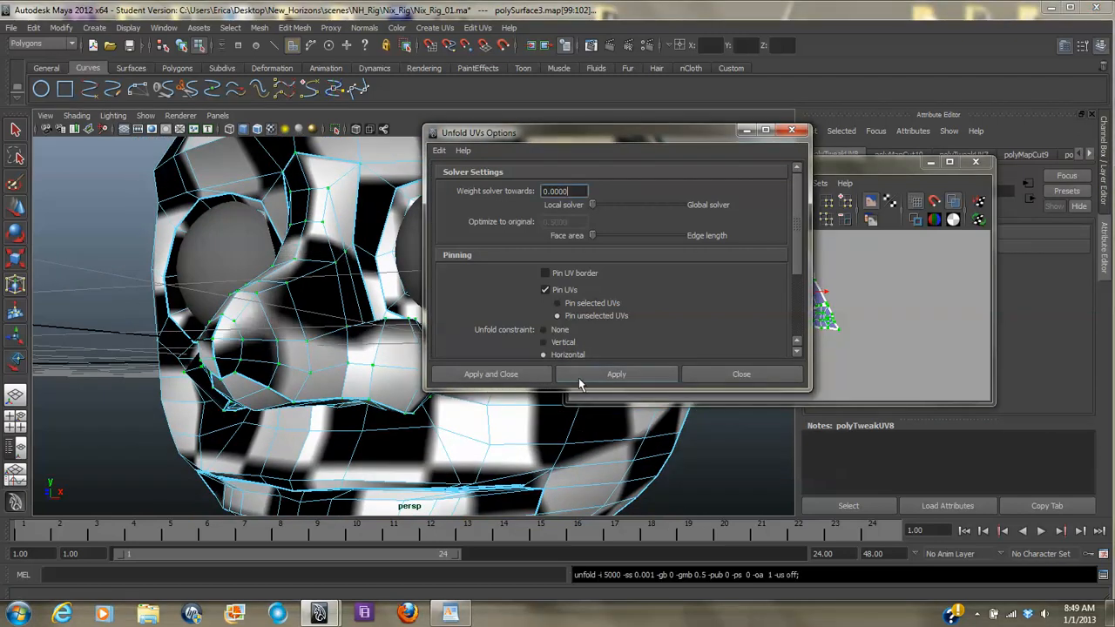
{"action": "left_click", "coordinate": [563, 366]}
{"action": "left_click", "coordinate": [544, 343]}
{"action": "left_click", "coordinate": [567, 368]}
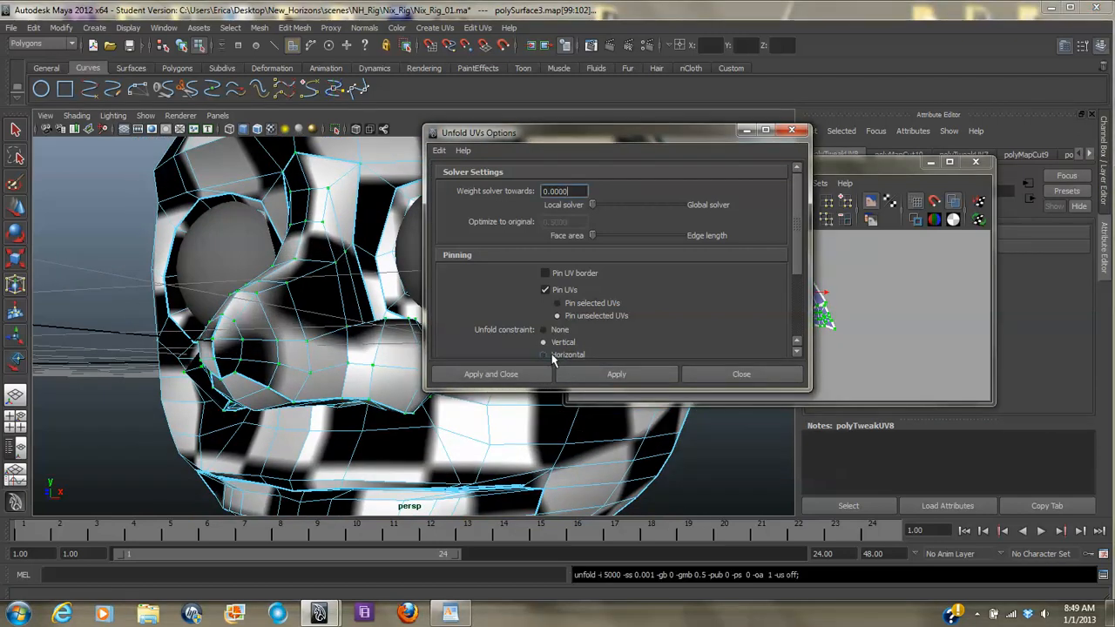
{"action": "left_click", "coordinate": [544, 354]}
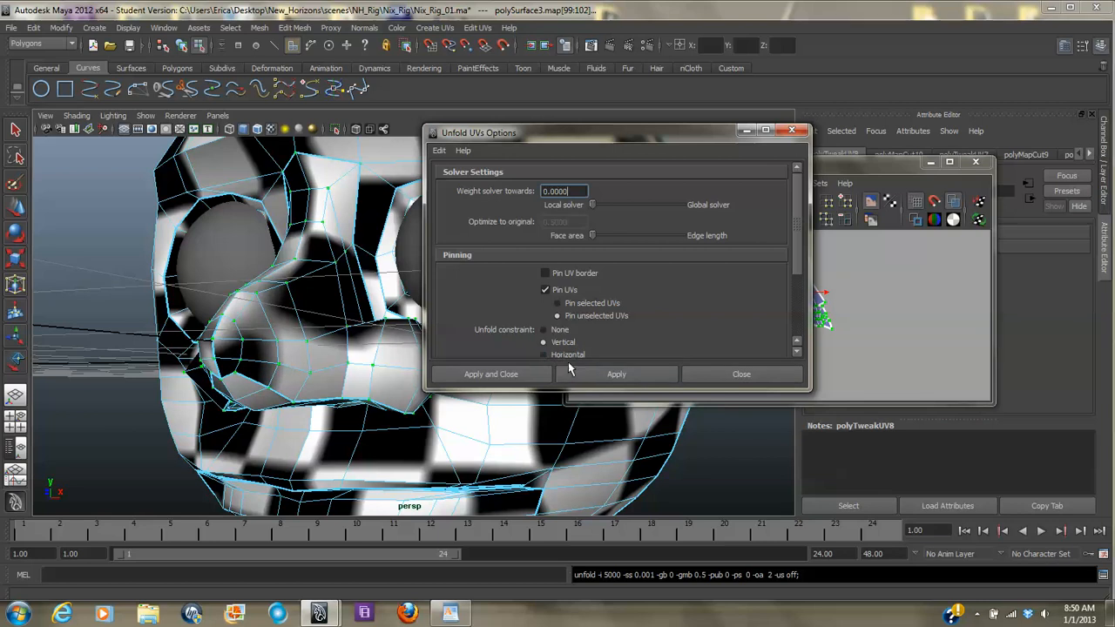
{"action": "left_click", "coordinate": [543, 354]}
{"action": "left_click", "coordinate": [590, 374]}
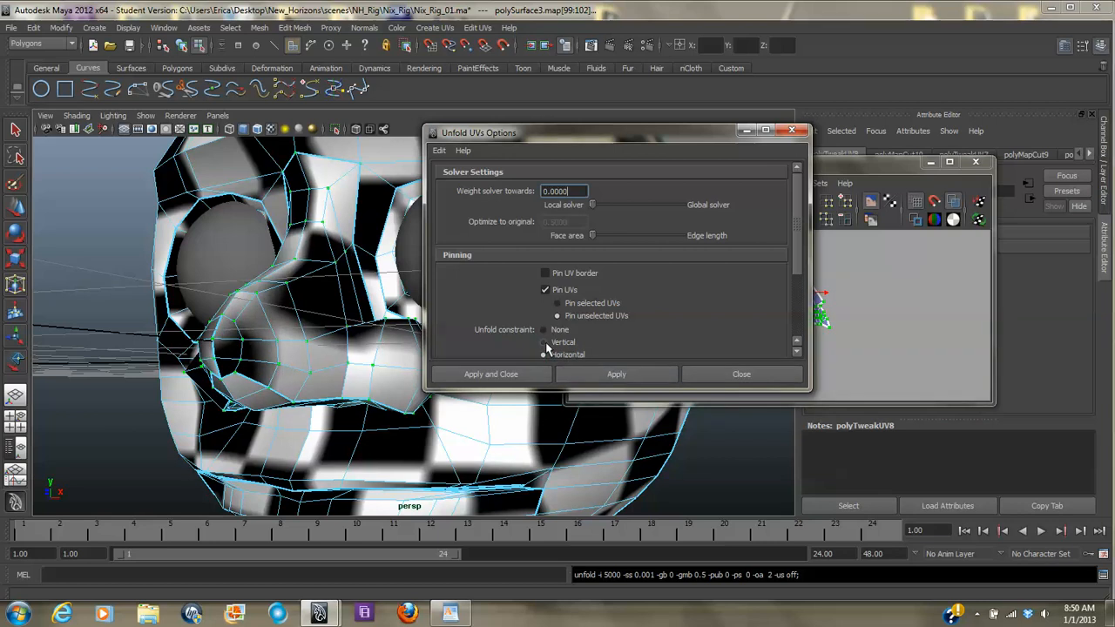
{"action": "left_click", "coordinate": [575, 373]}
- Keep unfolding the nose shell with alternating Vertical and Horizontal constraints until its lower centre spreads open, and close the unfold options
{"action": "left_click_drag", "start_coordinate": [707, 136], "coordinate": [567, 131]}
{"action": "right_click_drag", "start_coordinate": [747, 328], "coordinate": [1111, 378], "text": "alt"}
{"action": "middle_click_drag", "start_coordinate": [896, 355], "coordinate": [853, 348], "text": "alt"}
{"action": "right_click_drag", "start_coordinate": [854, 348], "coordinate": [1108, 369], "text": "alt"}
{"action": "right_click_drag", "start_coordinate": [895, 361], "coordinate": [771, 336], "text": "alt"}
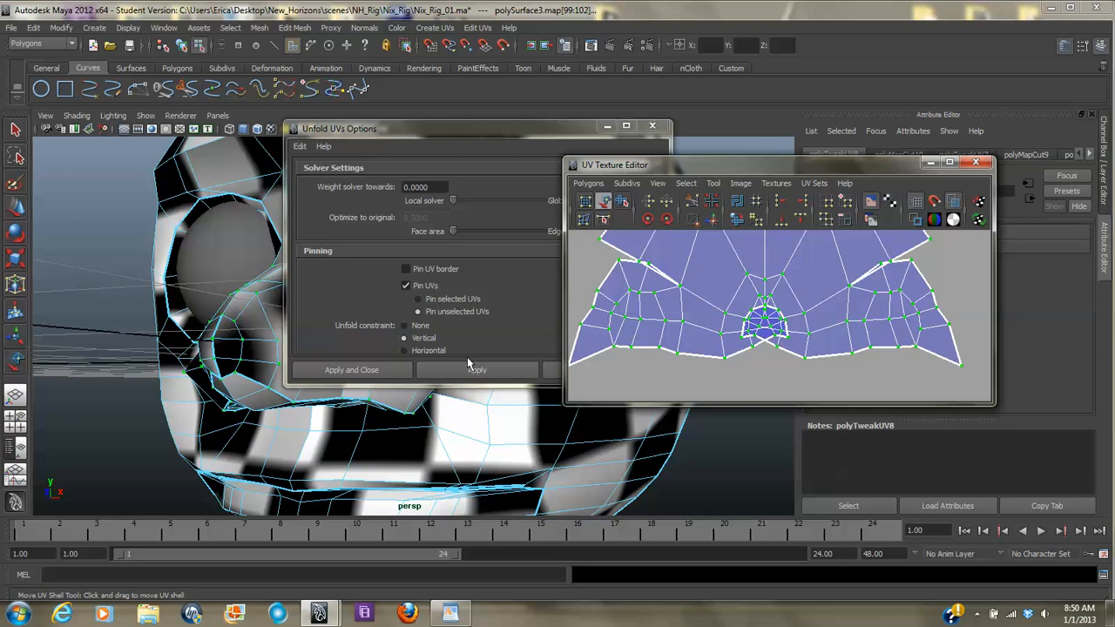
{"action": "left_click", "coordinate": [405, 351]}
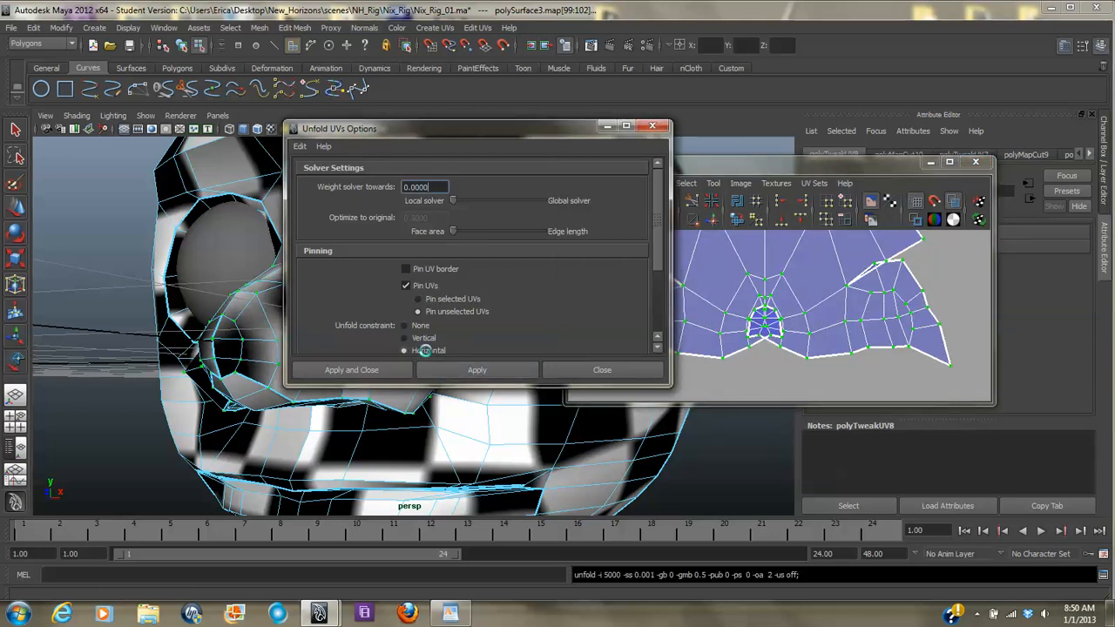
{"action": "left_click", "coordinate": [403, 337]}
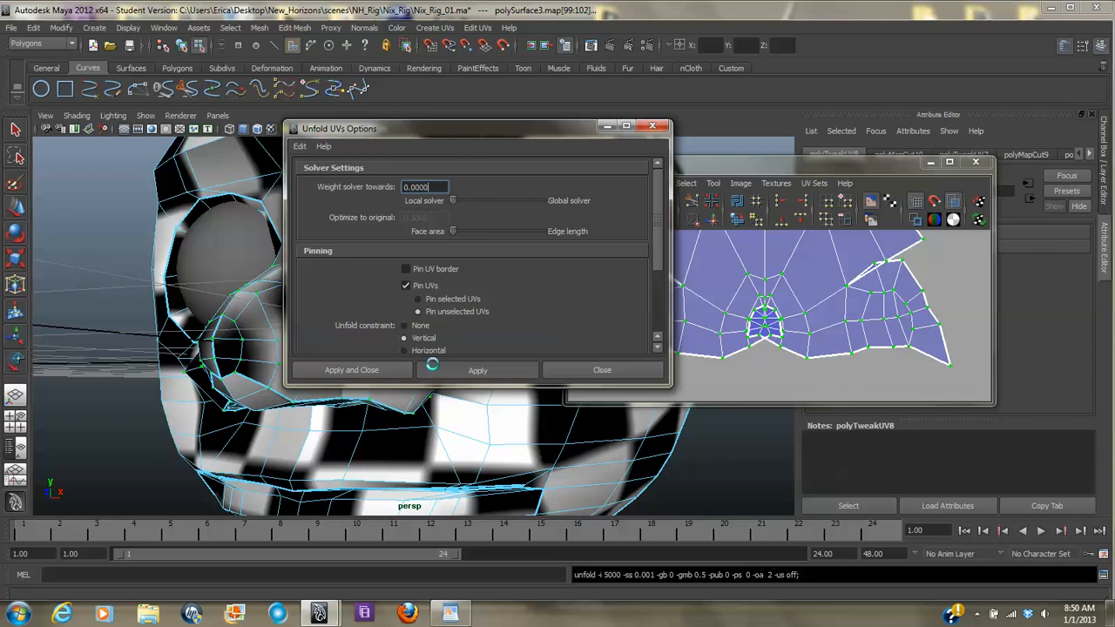
{"action": "left_click", "coordinate": [432, 366]}
{"action": "left_click", "coordinate": [454, 366]}
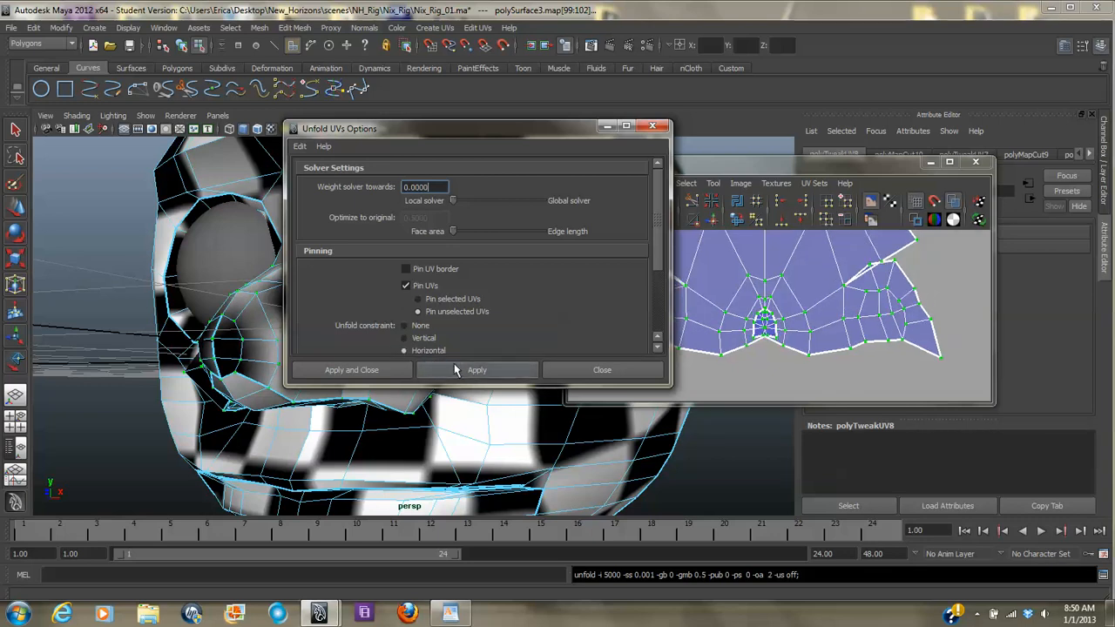
{"action": "left_click", "coordinate": [426, 370]}
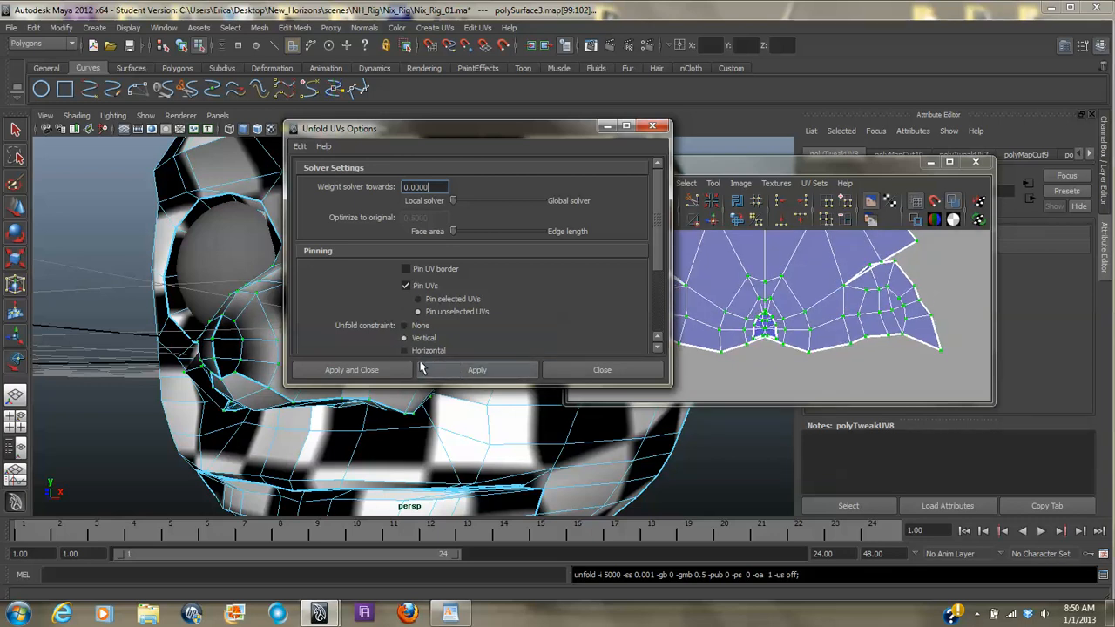
{"action": "left_click", "coordinate": [404, 351]}
{"action": "left_click", "coordinate": [475, 370]}
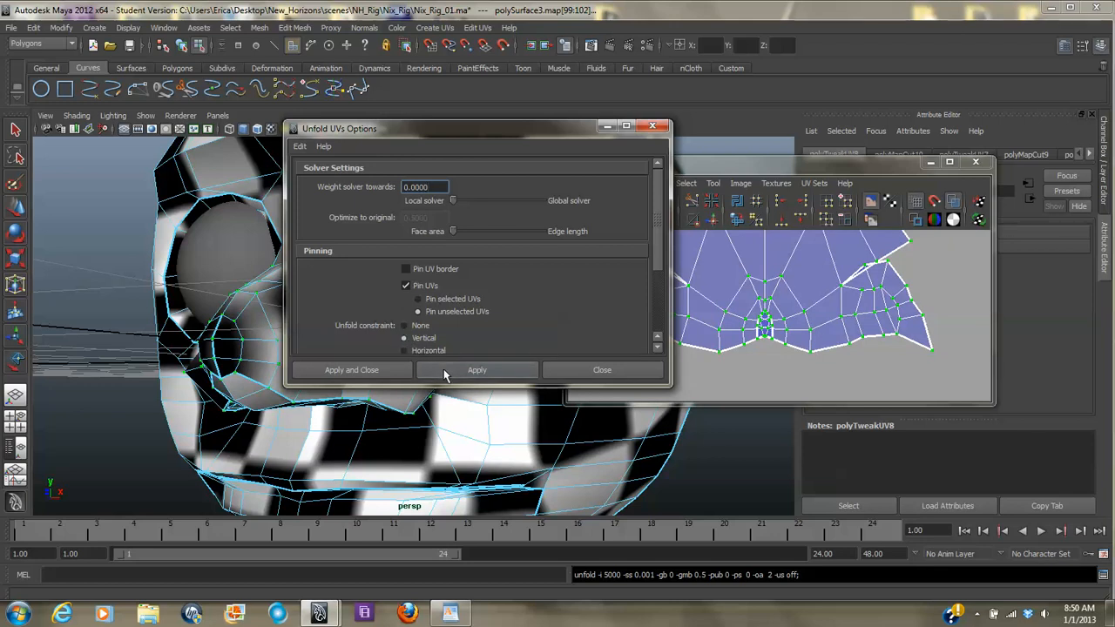
{"action": "left_click", "coordinate": [443, 371]}
{"action": "left_click", "coordinate": [444, 370]}
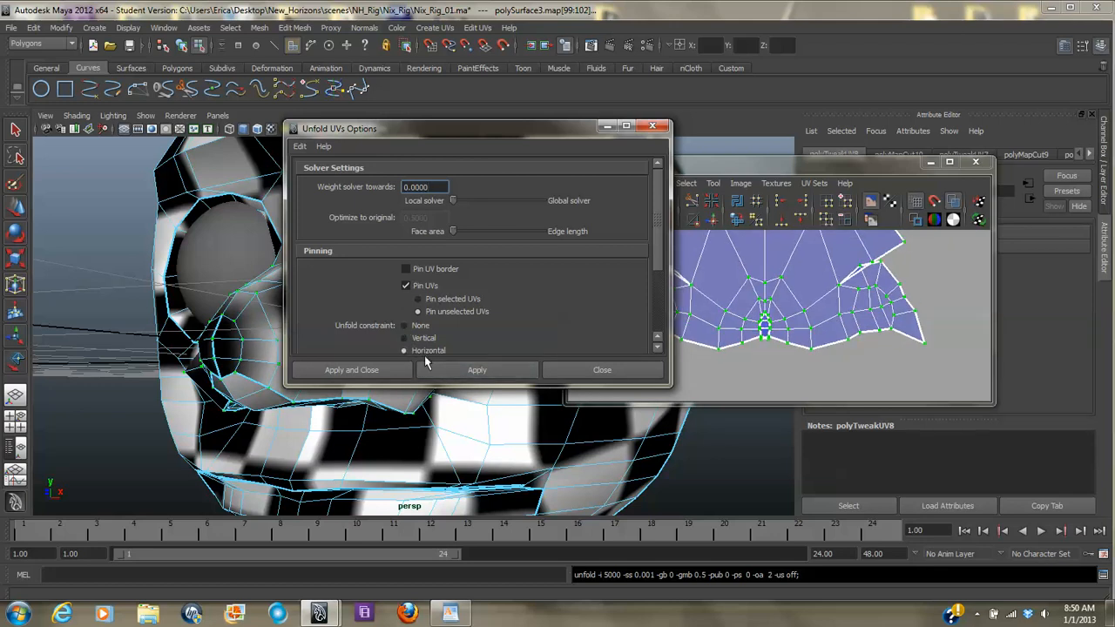
{"action": "left_click", "coordinate": [403, 338]}
{"action": "left_click", "coordinate": [443, 370]}
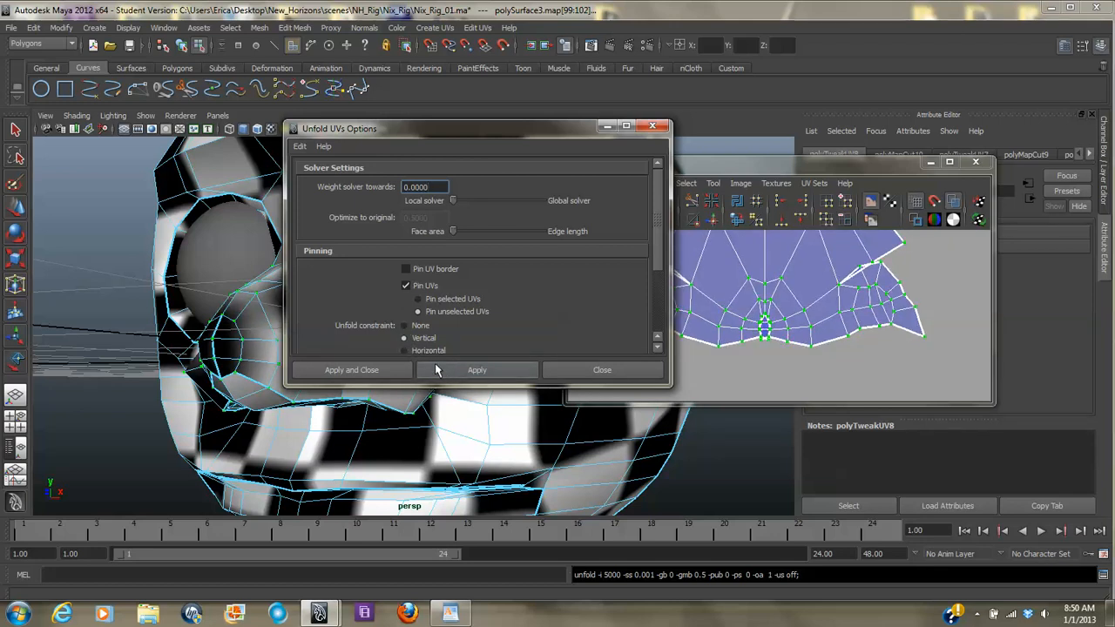
{"action": "left_click", "coordinate": [443, 371]}
{"action": "left_click", "coordinate": [403, 338]}
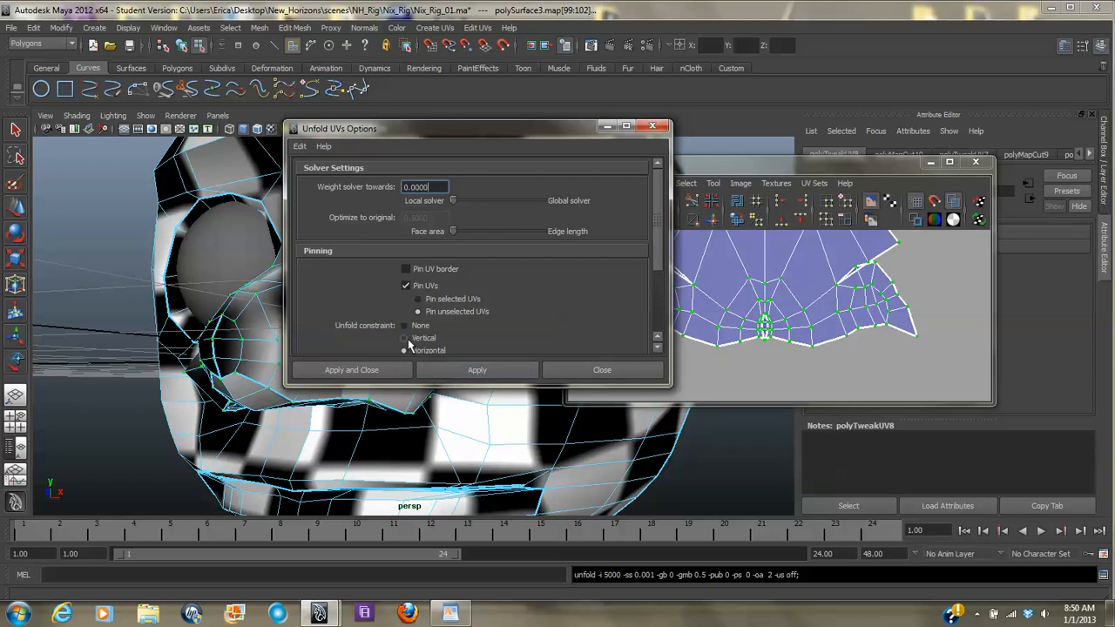
{"action": "left_click", "coordinate": [431, 369]}
{"action": "left_click", "coordinate": [404, 350]}
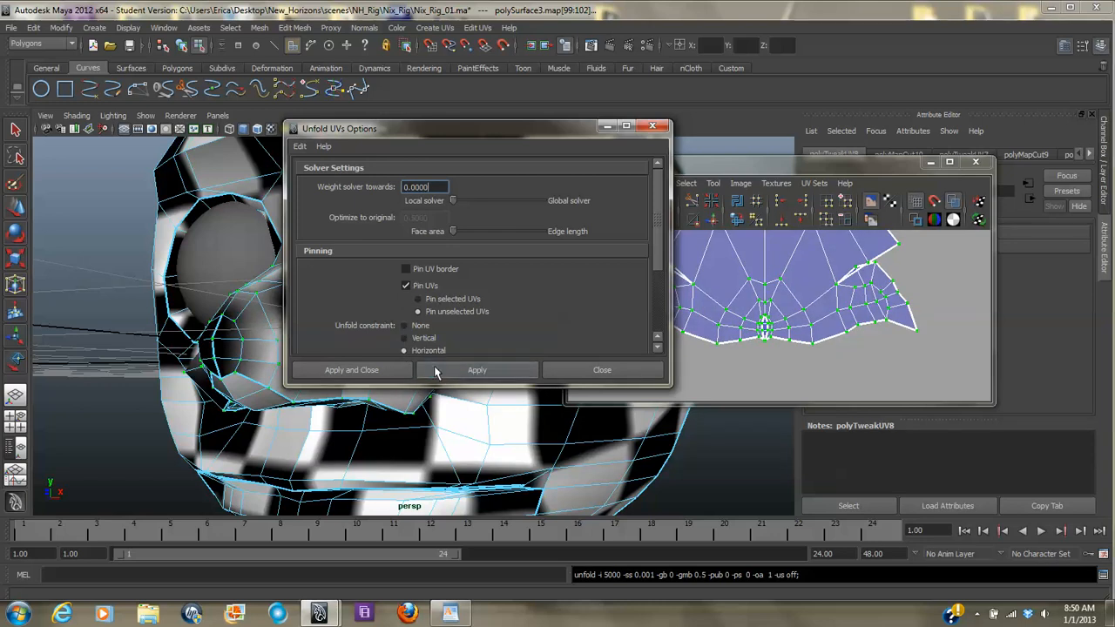
{"action": "left_click", "coordinate": [440, 371]}
{"action": "left_click", "coordinate": [433, 371]}
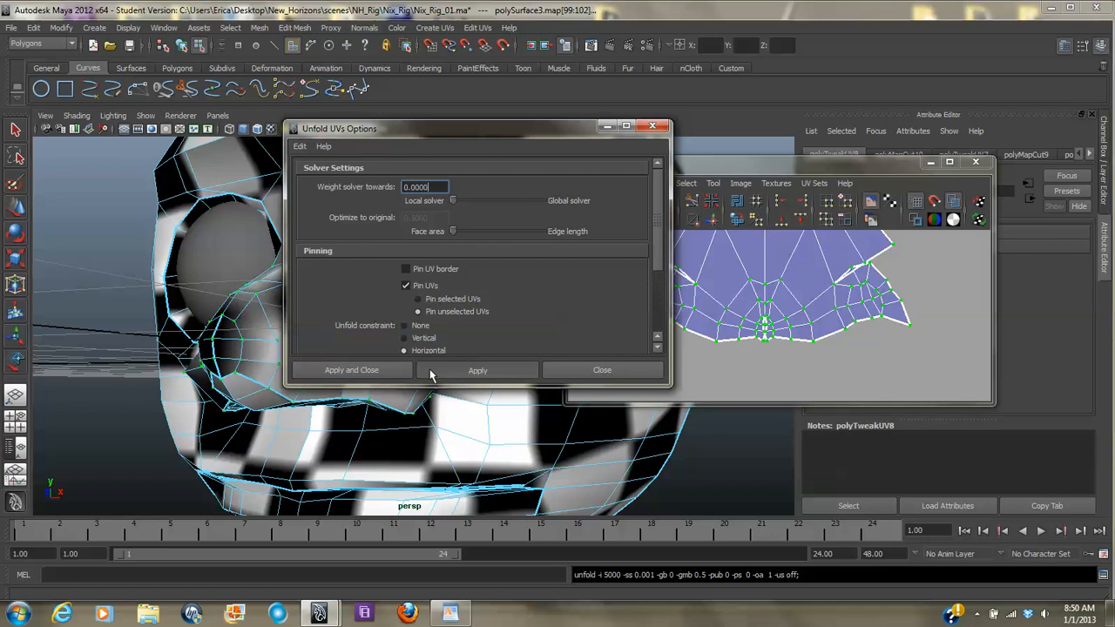
{"action": "left_click", "coordinate": [404, 338]}
{"action": "left_click", "coordinate": [435, 369]}
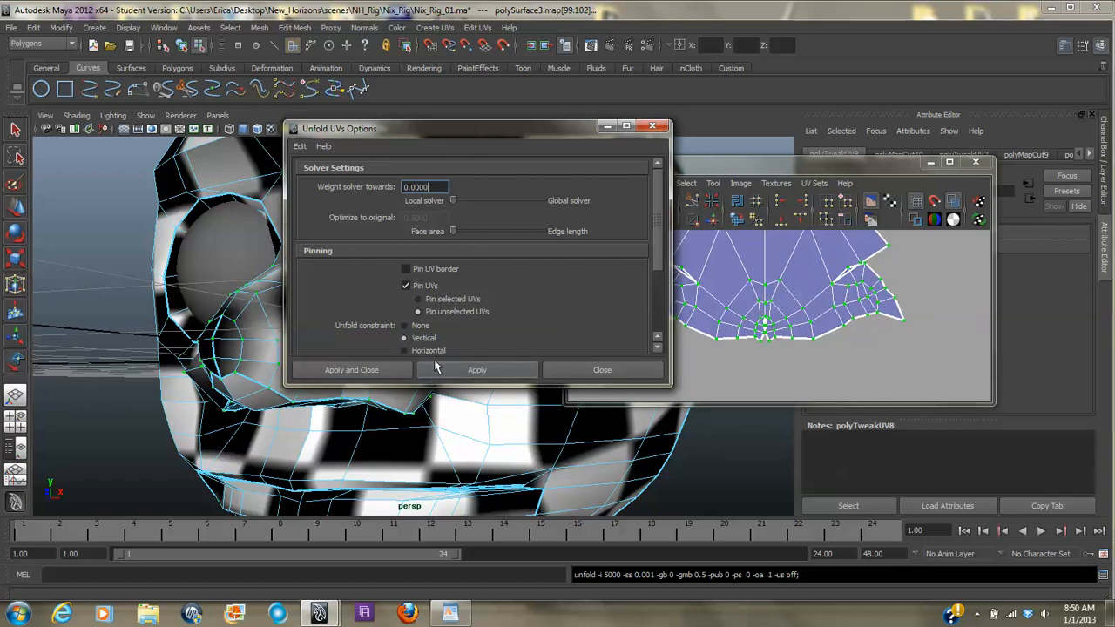
{"action": "right_click_drag", "start_coordinate": [842, 332], "coordinate": [638, 323], "text": "alt"}
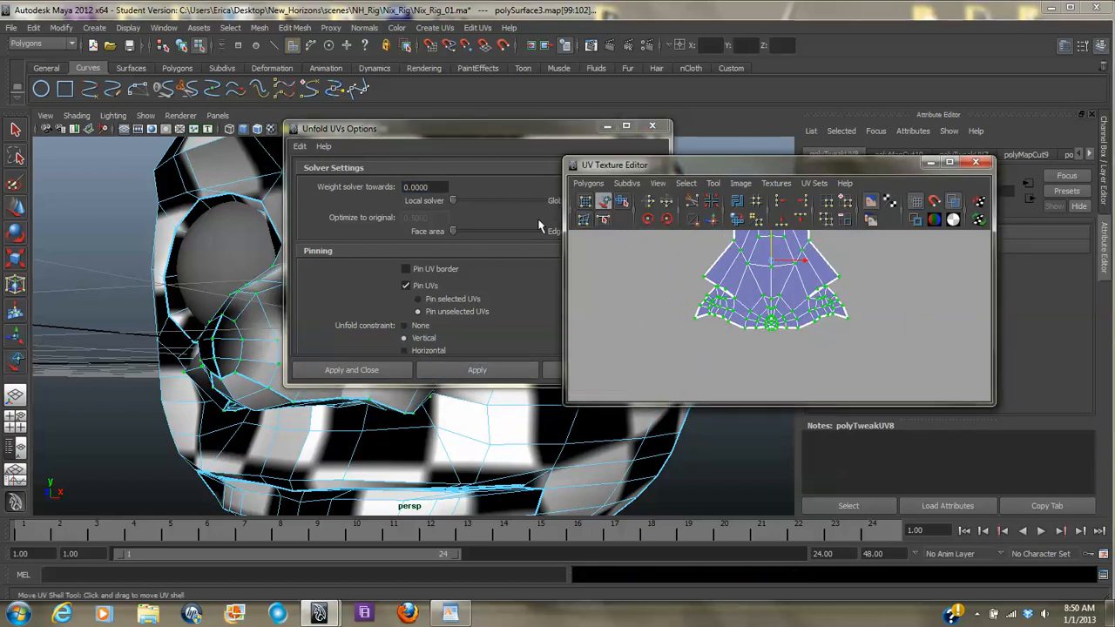
{"action": "mouse_move", "coordinate": [457, 128]}
{"action": "left_mouse_down"}
{"action": "mouse_move", "coordinate": [684, 108]}
{"action": "mouse_move", "coordinate": [451, 121]}
{"action": "left_mouse_up"}
{"action": "left_click", "coordinate": [640, 120]}
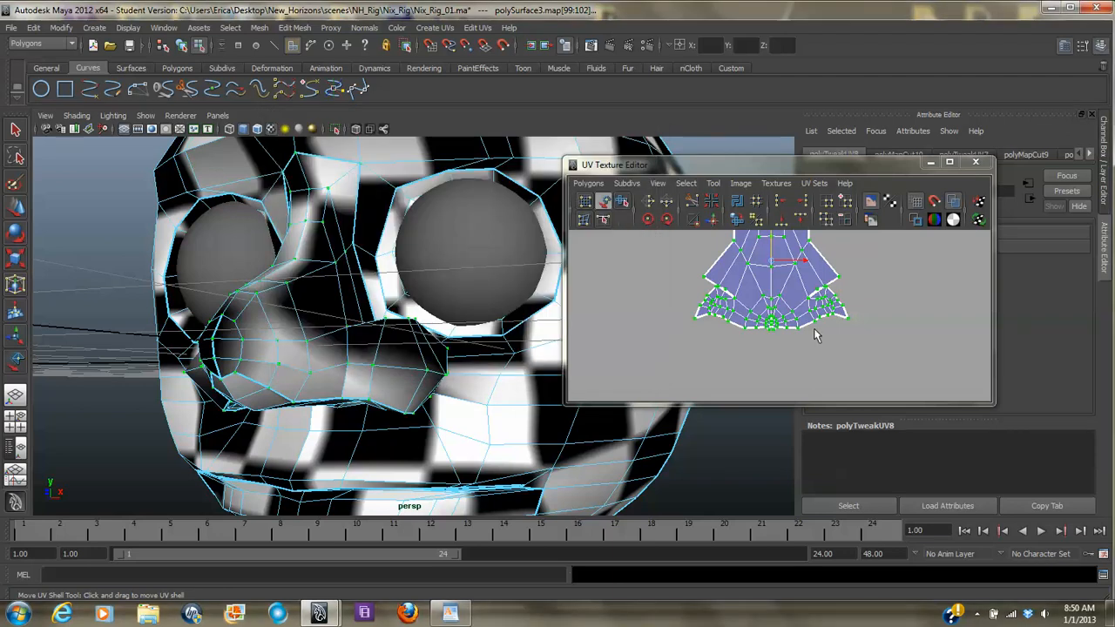
- Unfold the whole nose shell further with the Smooth UV tool so both nostril wings spread outward
{"action": "right_click_drag", "start_coordinate": [816, 333], "coordinate": [738, 322], "text": "alt"}
{"action": "middle_click_drag", "start_coordinate": [738, 321], "coordinate": [725, 373], "text": "alt"}
{"action": "left_click", "coordinate": [622, 201]}
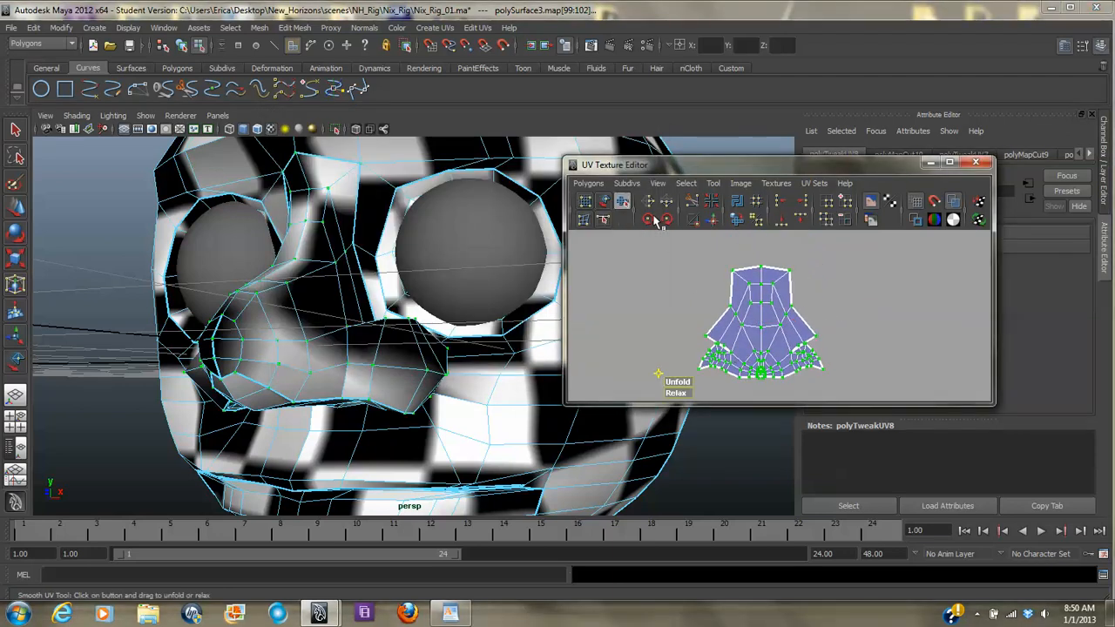
{"action": "left_click_drag", "start_coordinate": [673, 386], "coordinate": [1110, 412]}
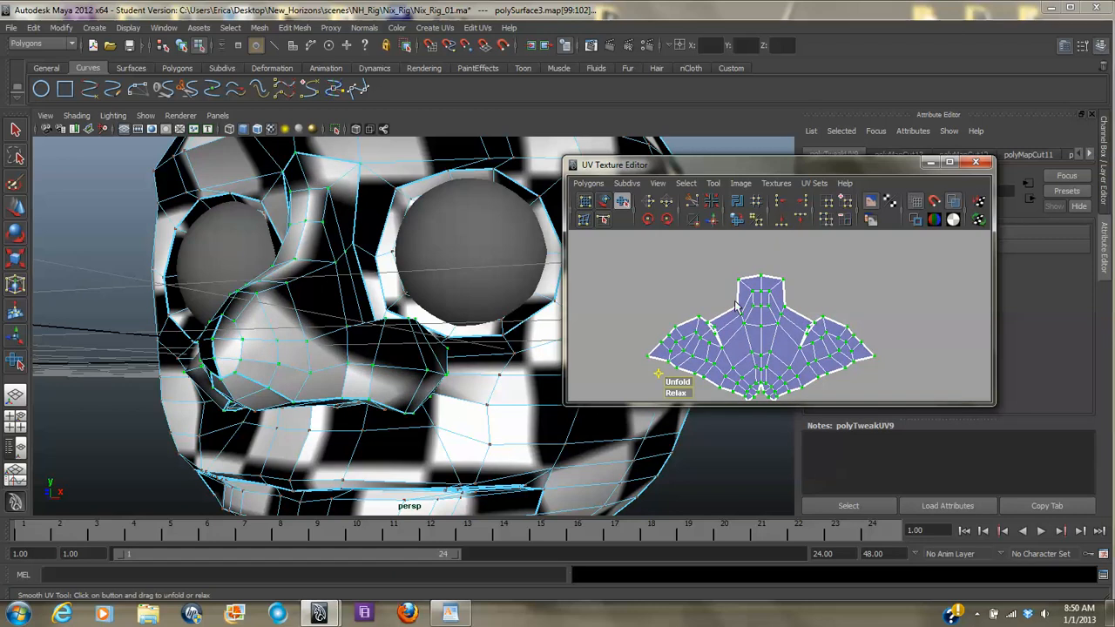
{"action": "right_click_drag", "start_coordinate": [823, 324], "coordinate": [659, 310], "text": "alt"}
- Try to stretch the nose UV shell horizontally with the Scale tool and undo it
{"action": "left_click_drag", "start_coordinate": [349, 356], "coordinate": [397, 355], "text": "alt"}
{"action": "key", "text": "r"}
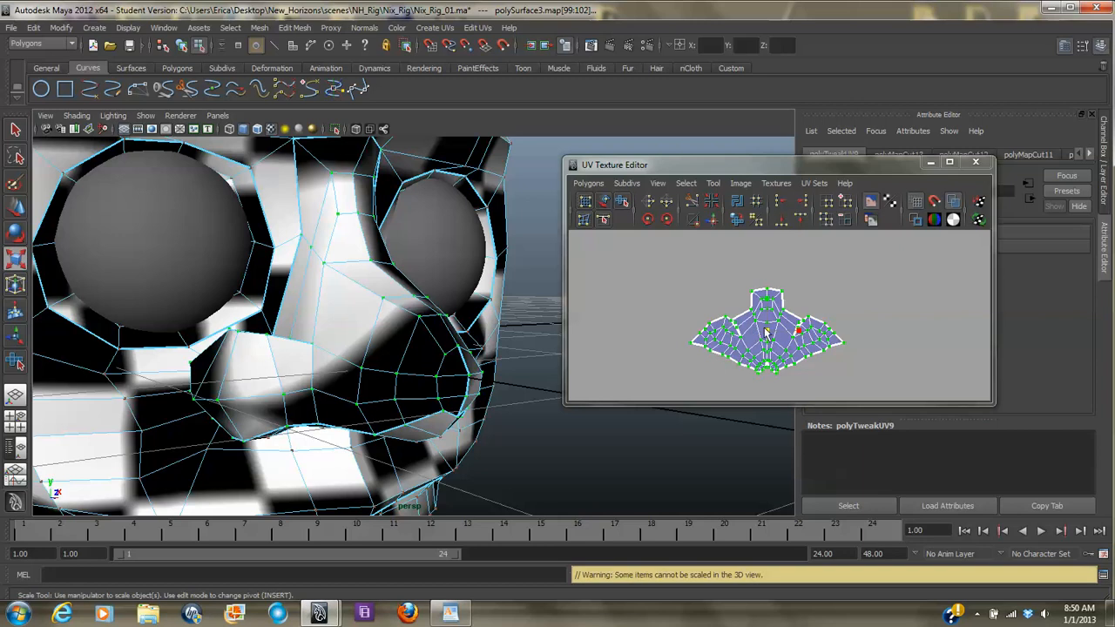
{"action": "left_click_drag", "start_coordinate": [797, 331], "coordinate": [835, 345]}
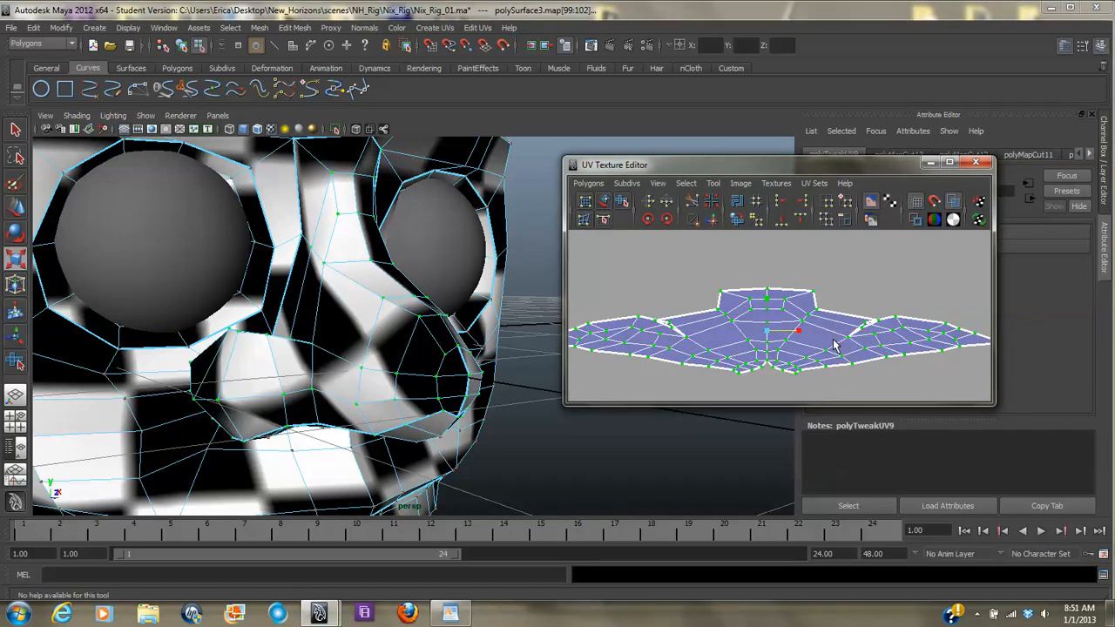
{"action": "key", "text": "ctrl+z"}
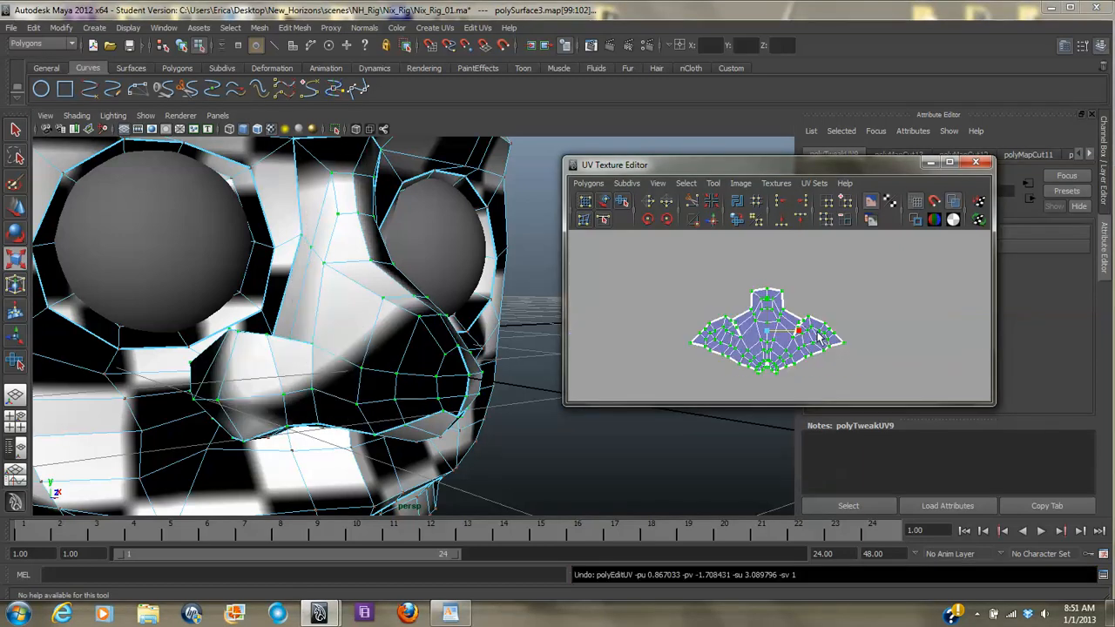
- Turn on Discrete scale with a step size of 1.00 and double the nose UV shell's width and height
{"action": "double_click", "coordinate": [16, 257]}
{"action": "left_click", "coordinate": [137, 166]}
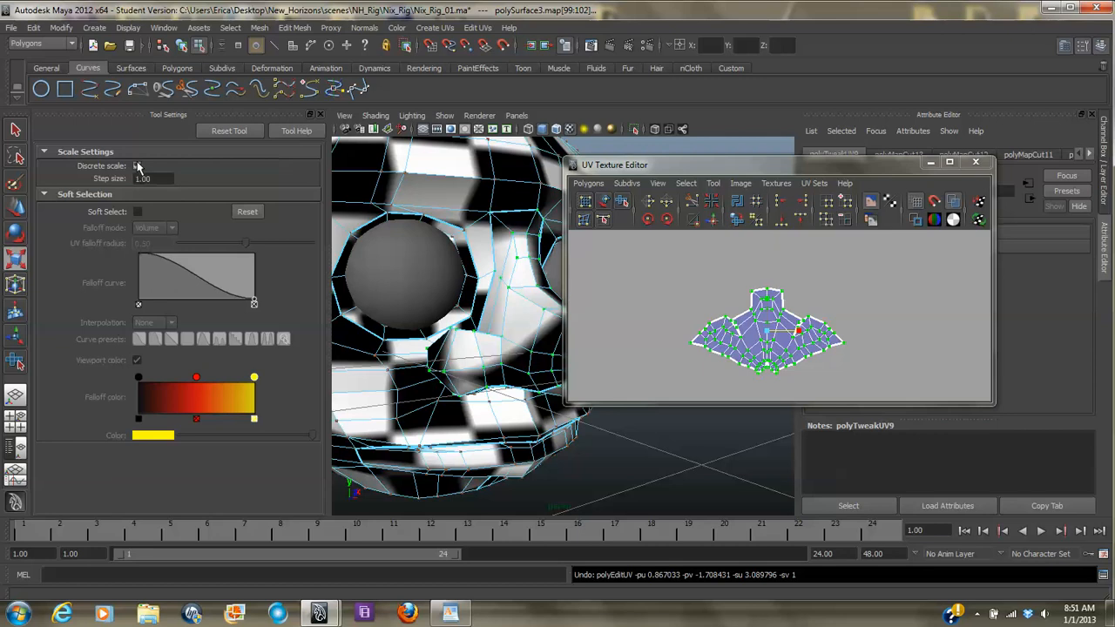
{"action": "left_click", "coordinate": [321, 115]}
{"action": "left_click_drag", "start_coordinate": [767, 331], "coordinate": [792, 337]}
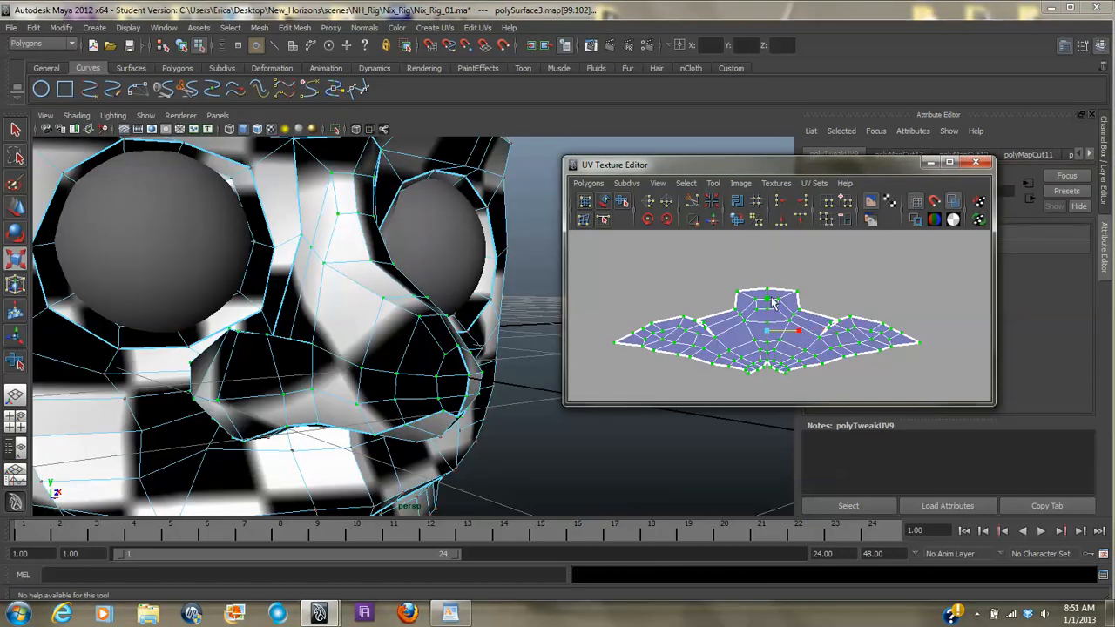
{"action": "left_click_drag", "start_coordinate": [765, 287], "coordinate": [766, 276]}
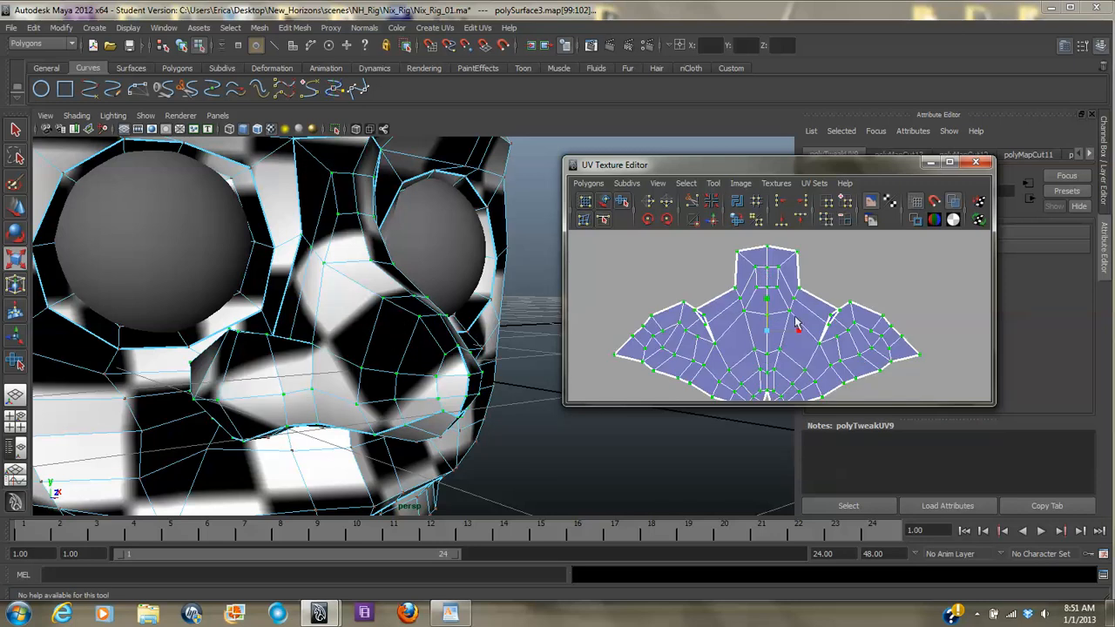
- Move the overlapping UV at the nose shell's right notch onto the wing side and adjust the wing's neighbouring corner UV
{"action": "left_click_drag", "start_coordinate": [455, 420], "coordinate": [228, 407], "text": "alt"}
{"action": "left_click_drag", "start_coordinate": [331, 370], "coordinate": [387, 409], "text": "alt"}
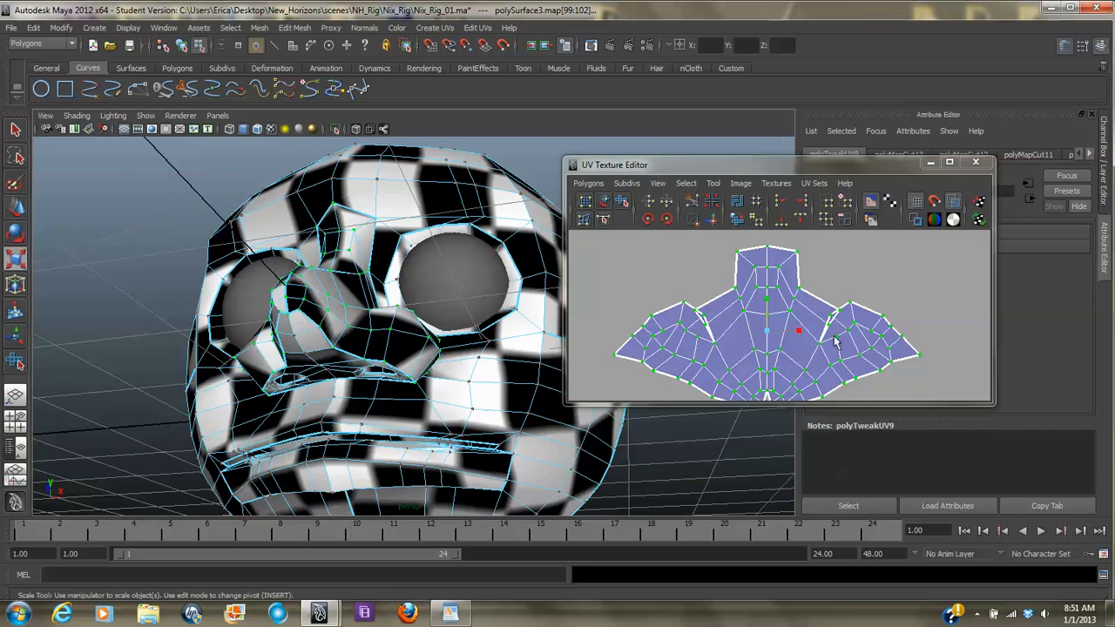
{"action": "middle_click_drag", "start_coordinate": [835, 343], "coordinate": [825, 302], "text": "alt"}
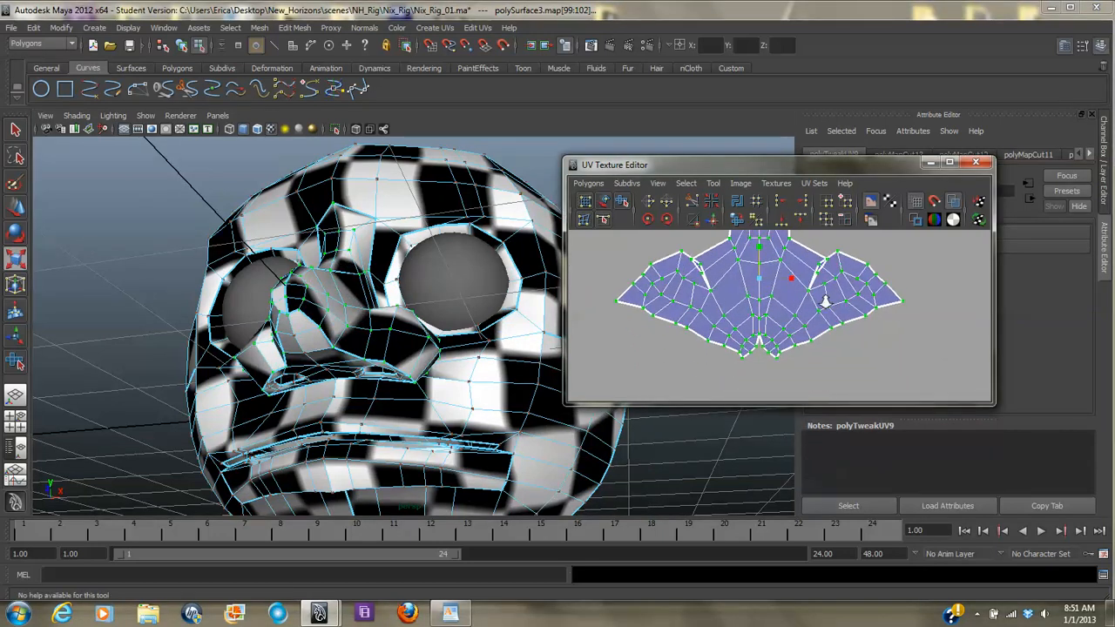
{"action": "right_click_drag", "start_coordinate": [826, 301], "coordinate": [908, 305], "text": "alt"}
{"action": "middle_click_drag", "start_coordinate": [908, 304], "coordinate": [889, 380], "text": "alt"}
{"action": "right_click_drag", "start_coordinate": [706, 327], "coordinate": [920, 352], "text": "alt"}
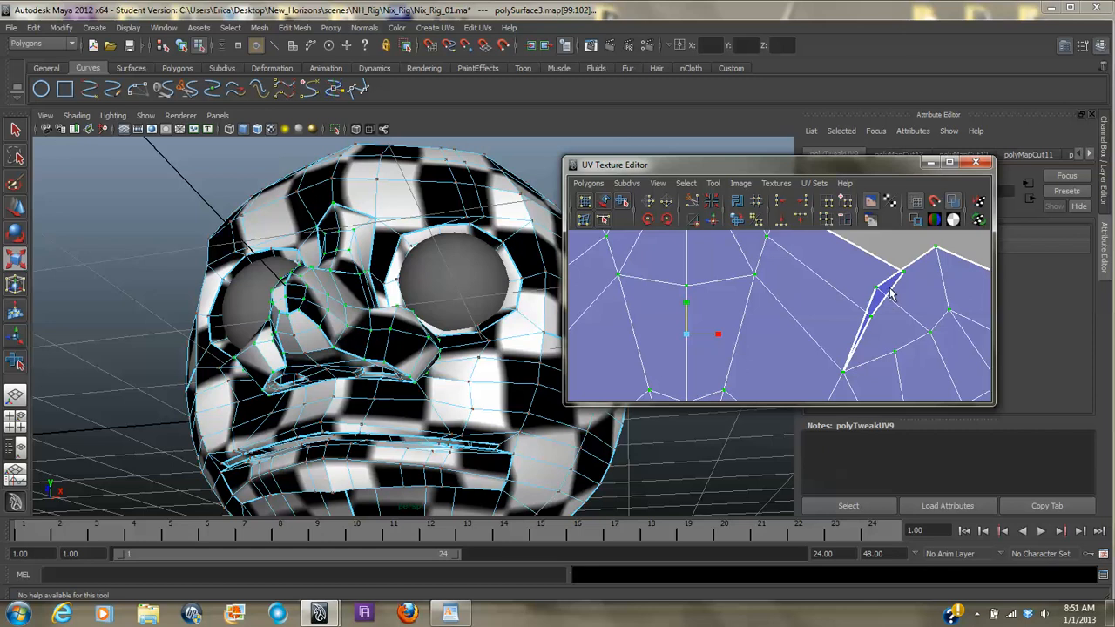
{"action": "right_click_drag", "start_coordinate": [862, 284], "coordinate": [918, 288]}
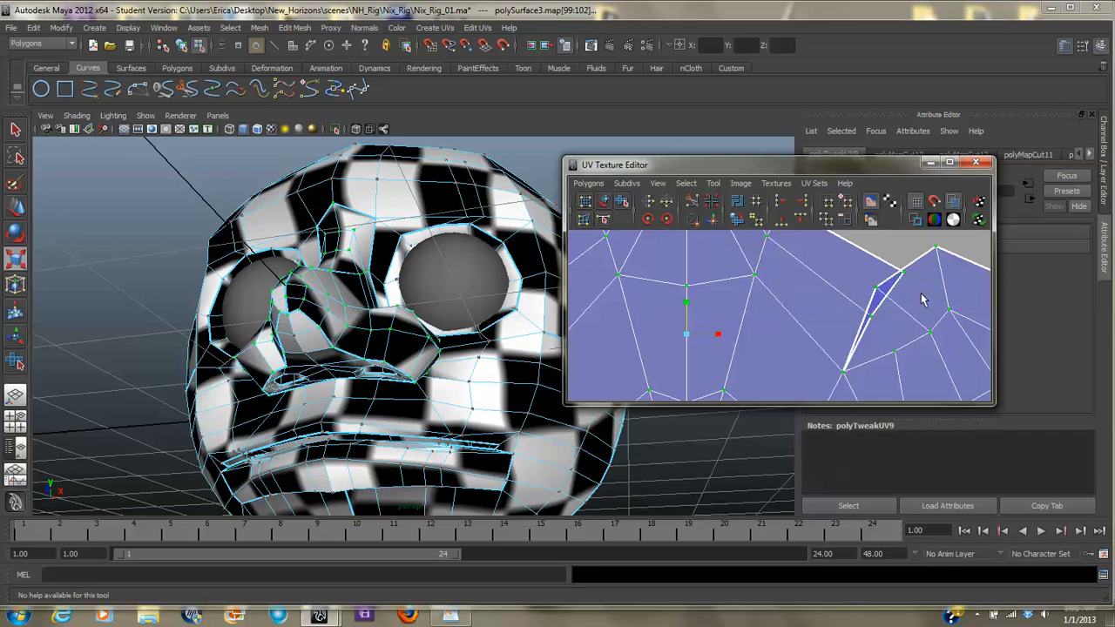
{"action": "key", "text": "w"}
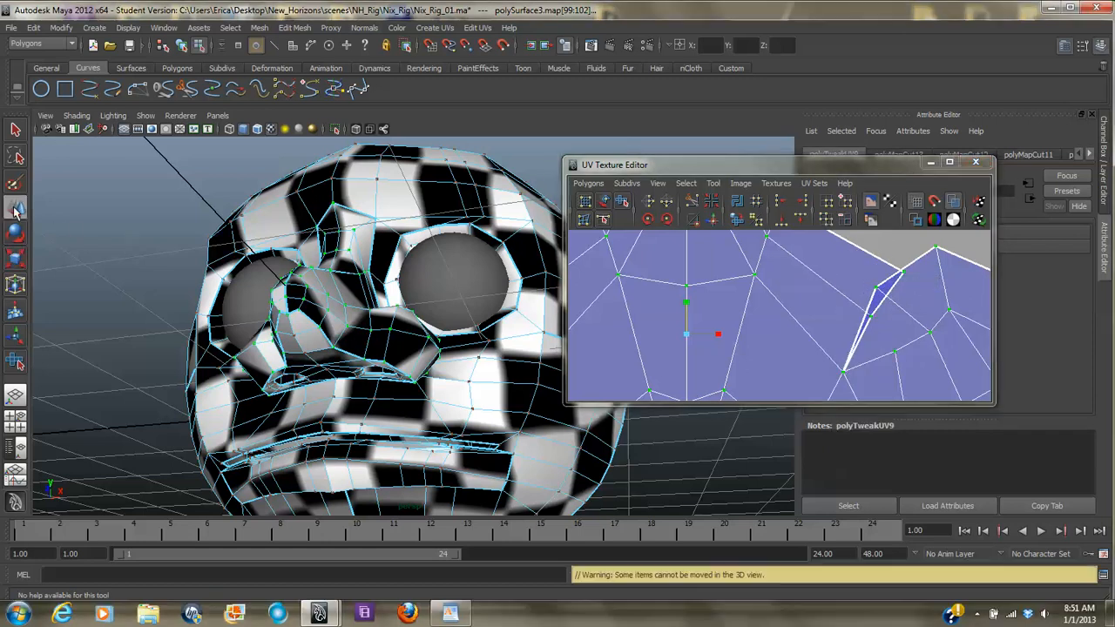
{"action": "left_click", "coordinate": [873, 290]}
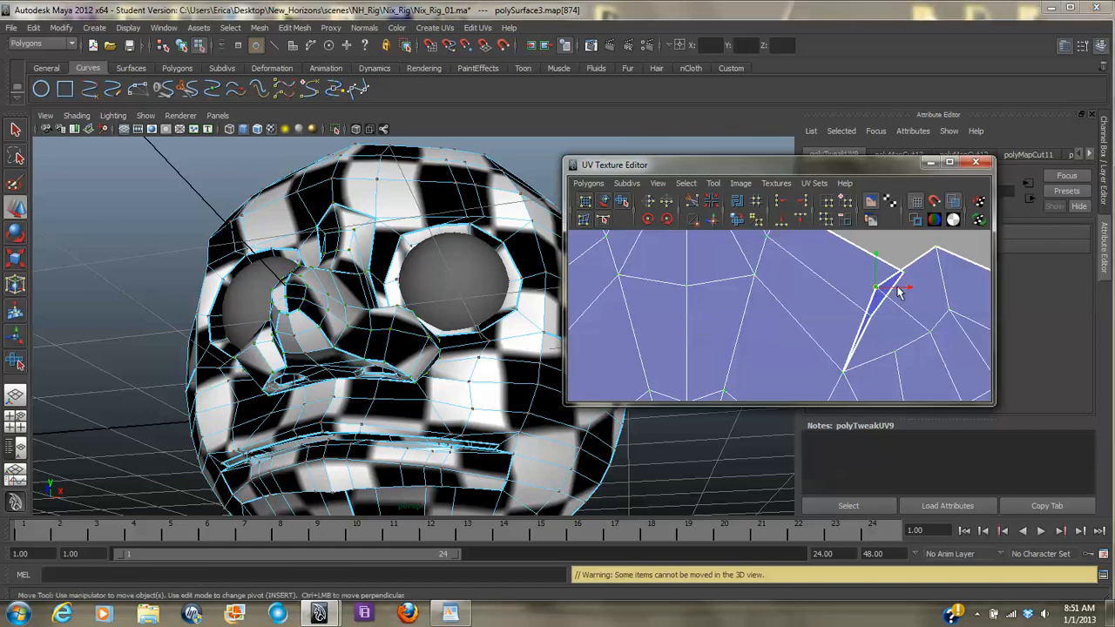
{"action": "left_click_drag", "start_coordinate": [908, 291], "coordinate": [935, 290]}
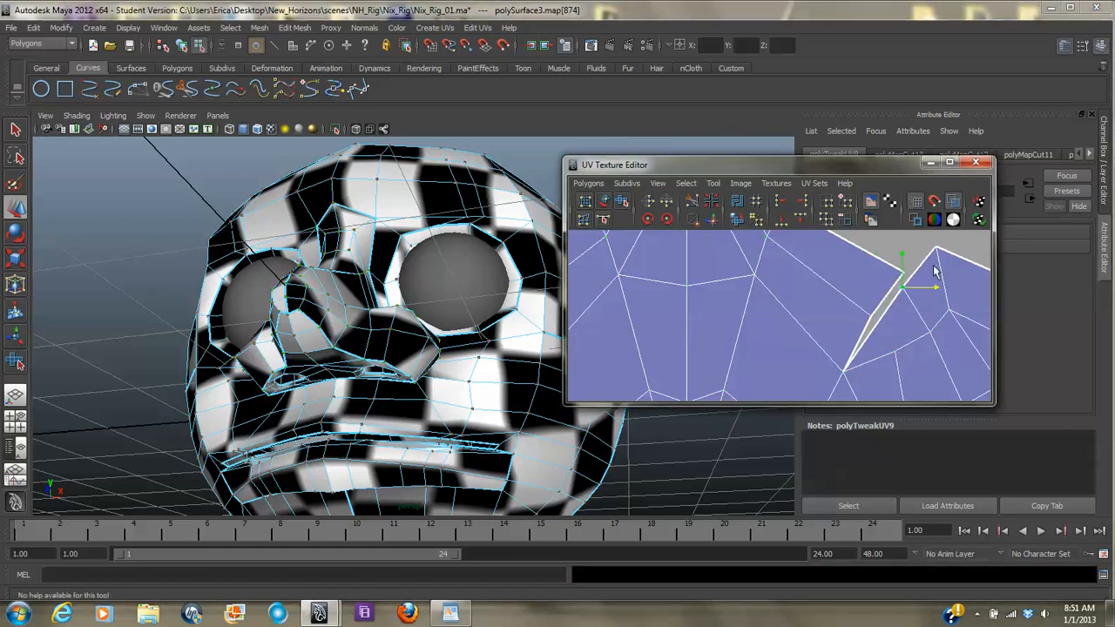
{"action": "left_click", "coordinate": [942, 249]}
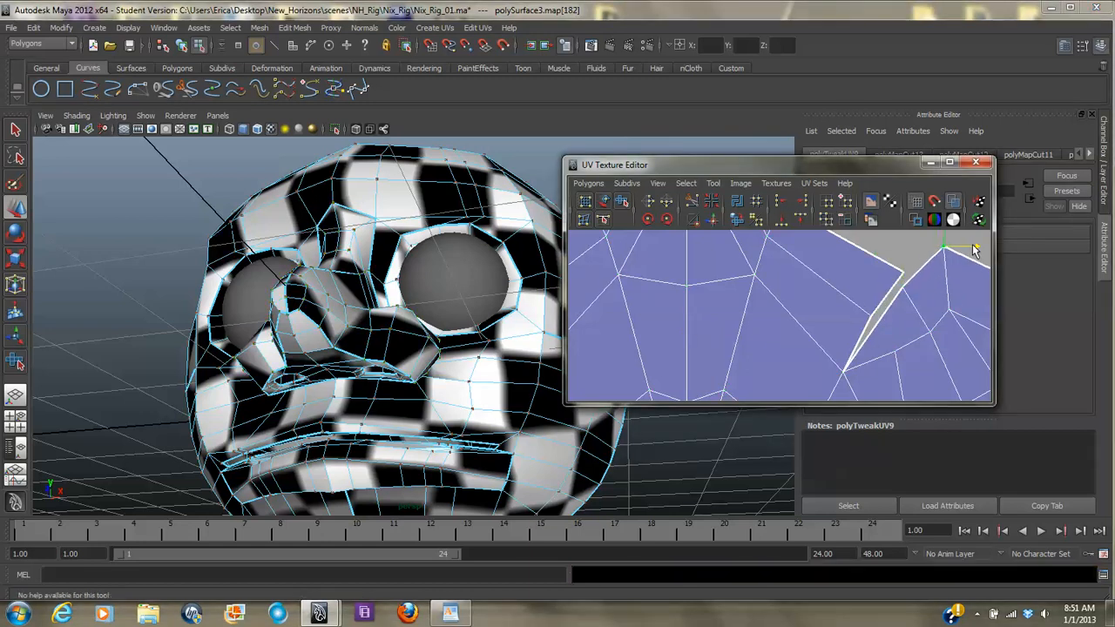
{"action": "left_click_drag", "start_coordinate": [944, 242], "coordinate": [947, 251]}
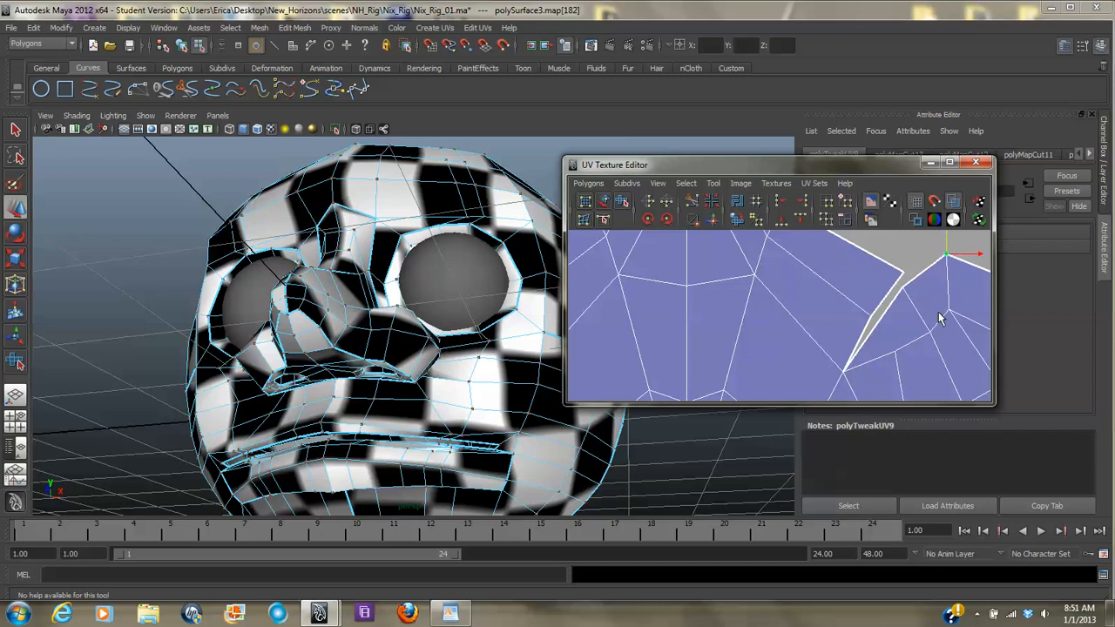
- Separate the overlapping UV at the nose shell's left notch and lower the neighbouring corner UV to mirror the right side
{"action": "middle_click_drag", "start_coordinate": [920, 351], "coordinate": [802, 335], "text": "alt"}
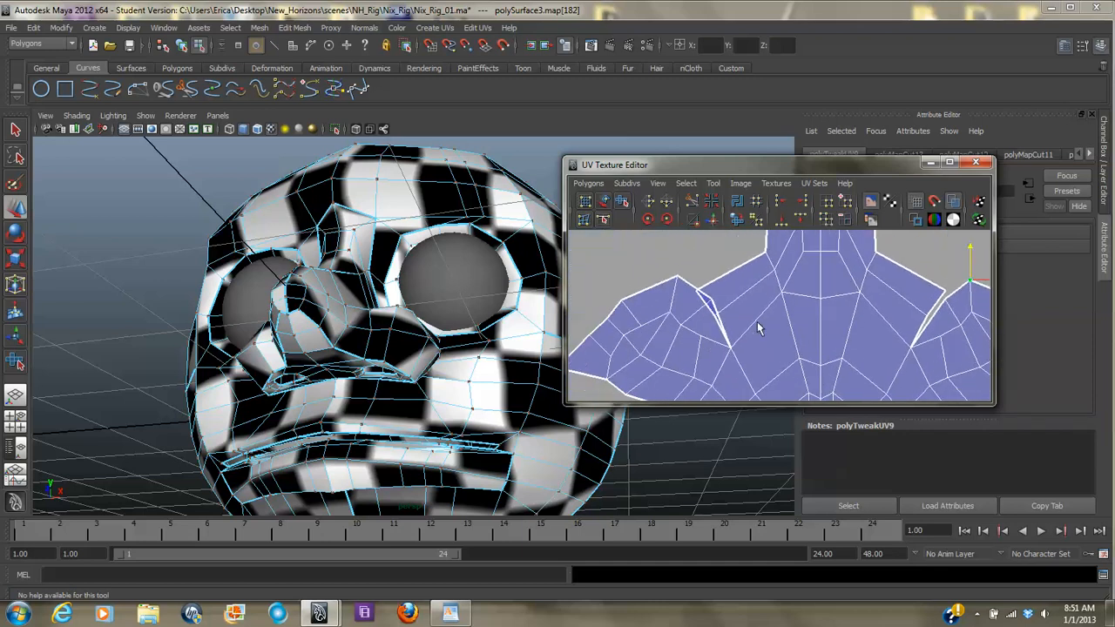
{"action": "left_click", "coordinate": [720, 302]}
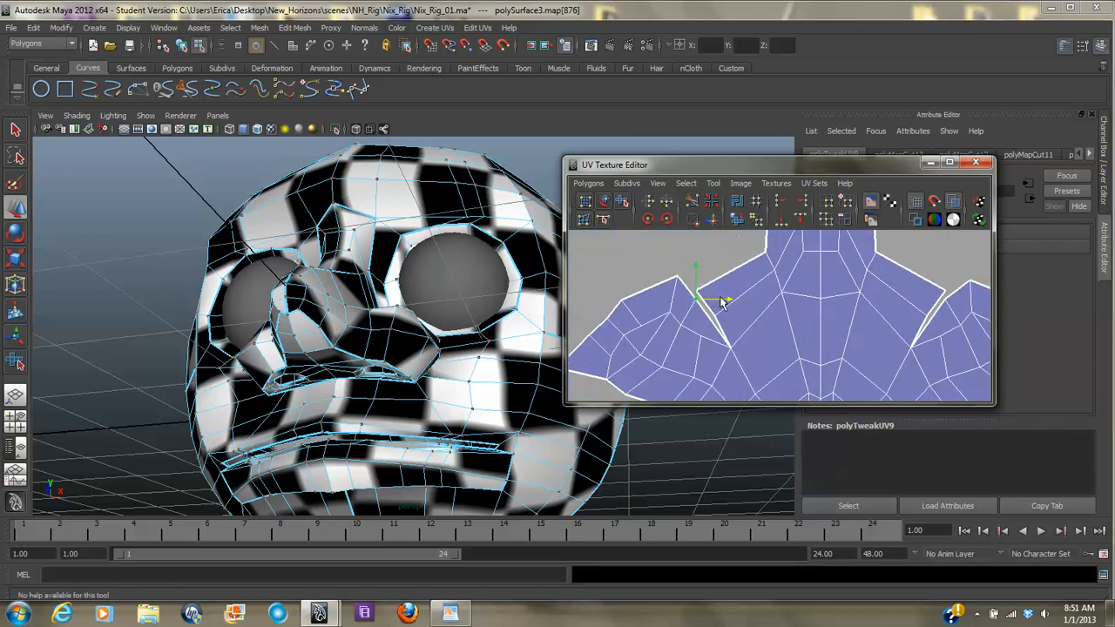
{"action": "left_click", "coordinate": [677, 274]}
{"action": "left_click_drag", "start_coordinate": [677, 257], "coordinate": [675, 269]}
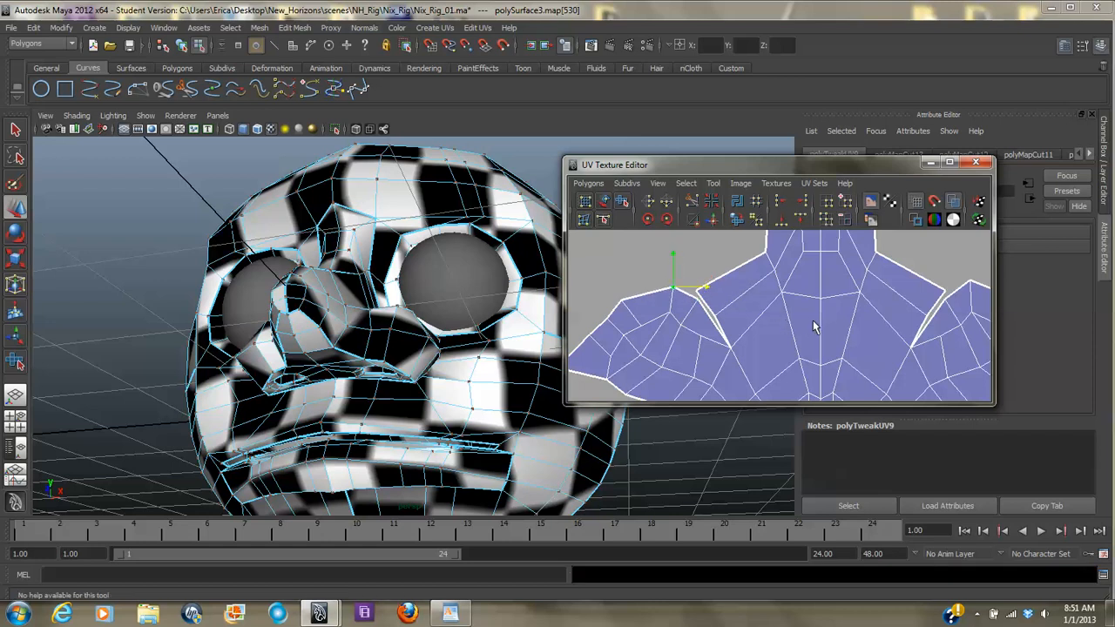
{"action": "scroll", "coordinate": [816, 325], "scroll_direction": "down", "scroll_amount": 6}
{"action": "scroll", "coordinate": [815, 319], "scroll_direction": "down", "scroll_amount": 2}
- Check the checker scale on the head and move the nose UV shell up to just below the checkered texture square
{"action": "left_click_drag", "start_coordinate": [393, 364], "coordinate": [415, 447], "text": "alt"}
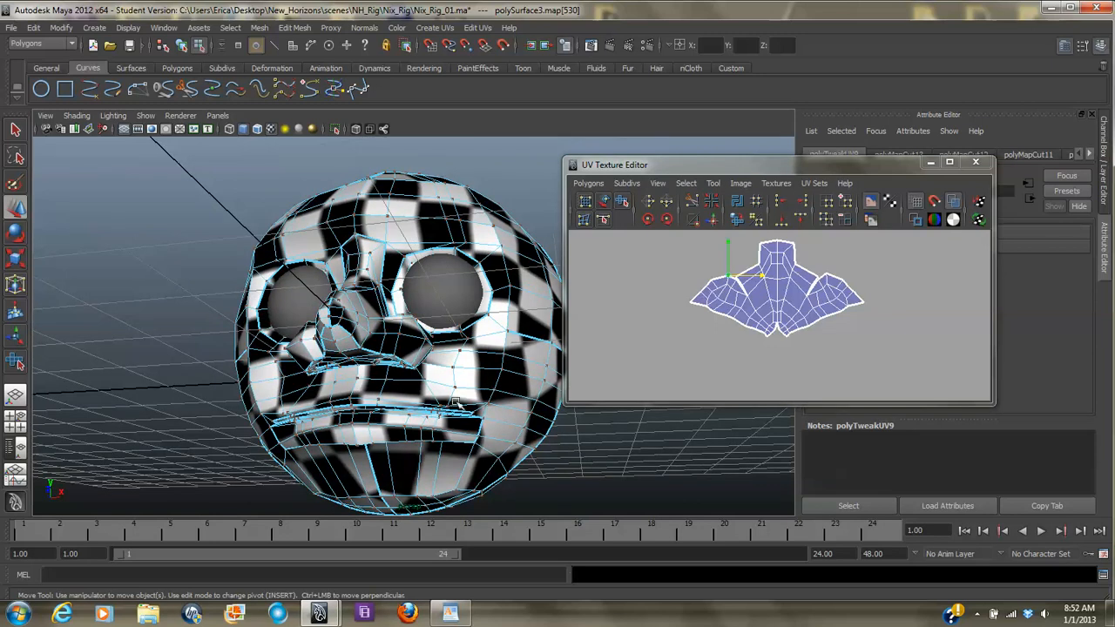
{"action": "right_click_drag", "start_coordinate": [489, 436], "coordinate": [394, 430], "text": "alt"}
{"action": "left_click_drag", "start_coordinate": [394, 429], "coordinate": [410, 439], "text": "alt"}
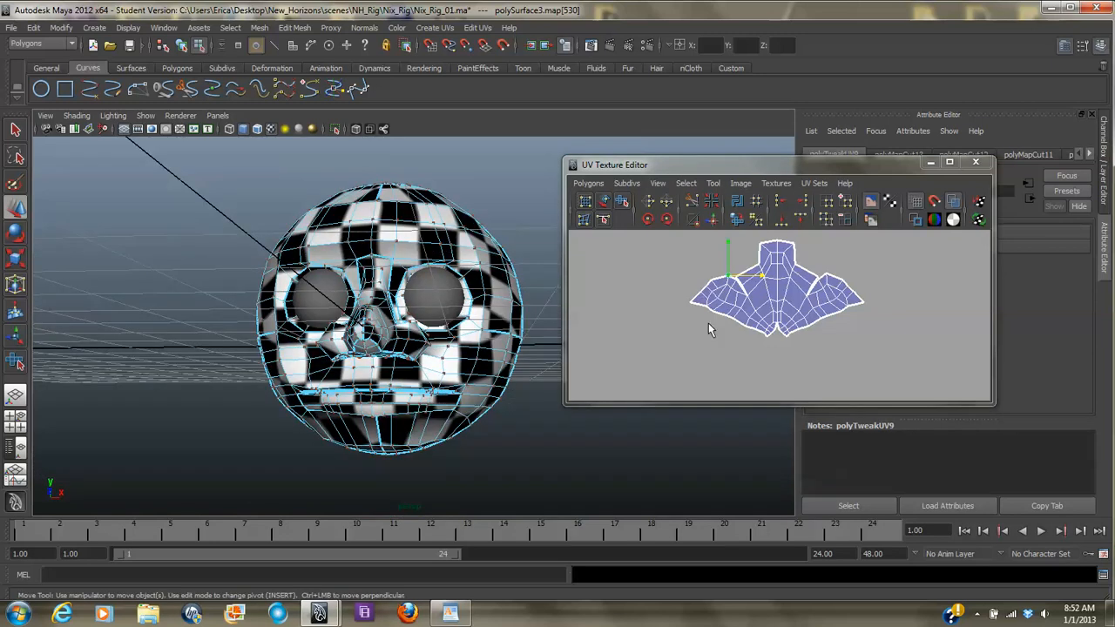
{"action": "right_click_drag", "start_coordinate": [877, 297], "coordinate": [732, 313], "text": "alt"}
{"action": "middle_click_drag", "start_coordinate": [731, 312], "coordinate": [817, 363], "text": "alt"}
{"action": "right_click_drag", "start_coordinate": [860, 345], "coordinate": [612, 287], "text": "alt"}
{"action": "left_click", "coordinate": [606, 202]}
{"action": "left_click", "coordinate": [828, 351]}
{"action": "left_click_drag", "start_coordinate": [820, 320], "coordinate": [814, 226]}
- Examine the overall UV shell layout and the nose's checker pattern up close from the front, below and side
{"action": "right_click_drag", "start_coordinate": [863, 321], "coordinate": [805, 305], "text": "alt"}
{"action": "middle_click_drag", "start_coordinate": [804, 306], "coordinate": [781, 363], "text": "alt"}
{"action": "right_click_drag", "start_coordinate": [781, 363], "coordinate": [740, 354], "text": "alt"}
{"action": "middle_click_drag", "start_coordinate": [740, 354], "coordinate": [724, 352], "text": "alt"}
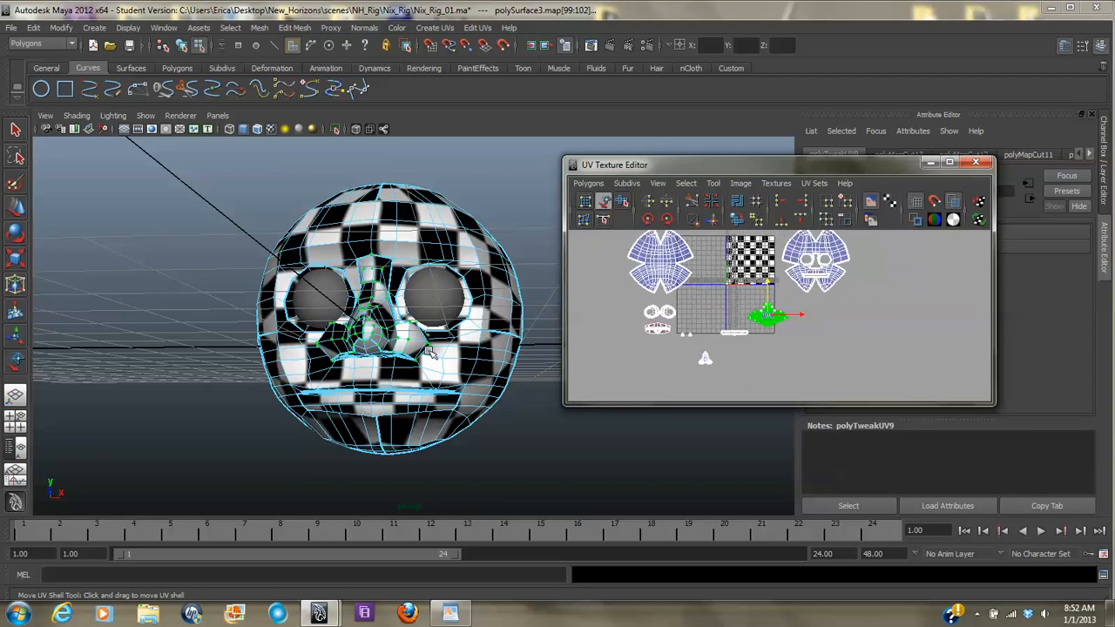
{"action": "scroll", "coordinate": [529, 376], "scroll_direction": "up", "scroll_amount": 5}
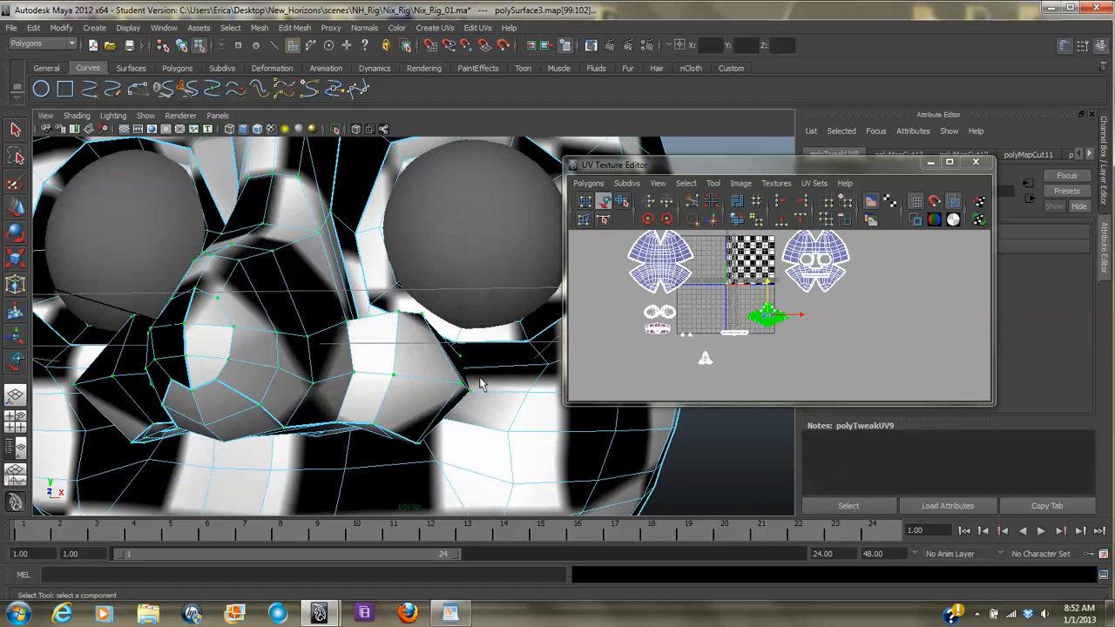
{"action": "left_click_drag", "start_coordinate": [289, 388], "coordinate": [278, 348], "text": "alt"}
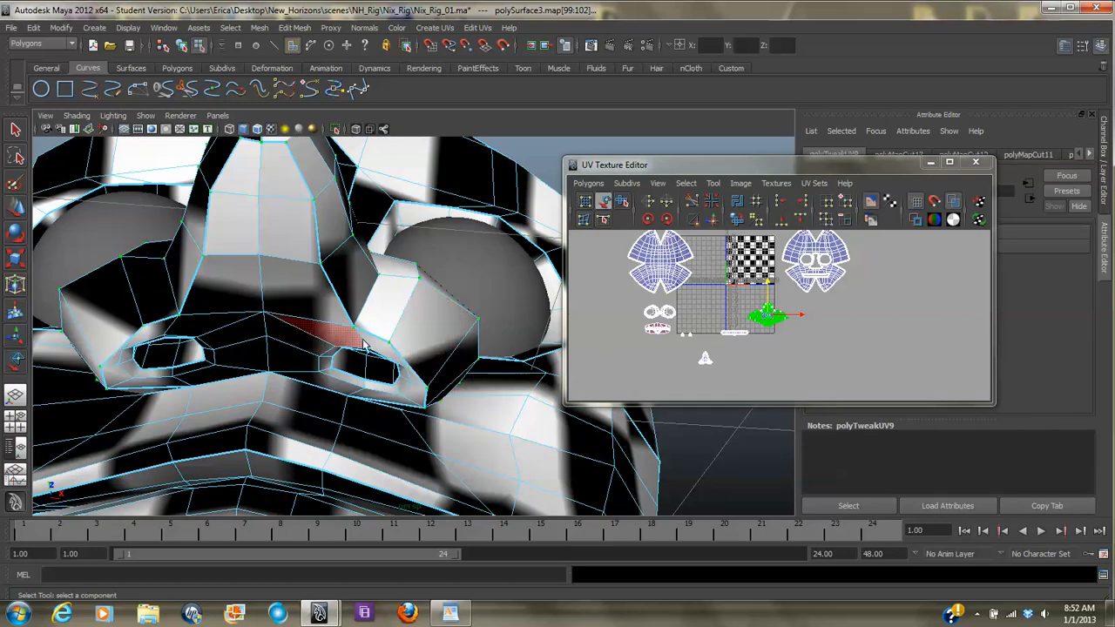
{"action": "right_click_drag", "start_coordinate": [359, 326], "coordinate": [320, 301], "text": "alt"}
{"action": "left_click_drag", "start_coordinate": [320, 302], "coordinate": [340, 370], "text": "alt"}
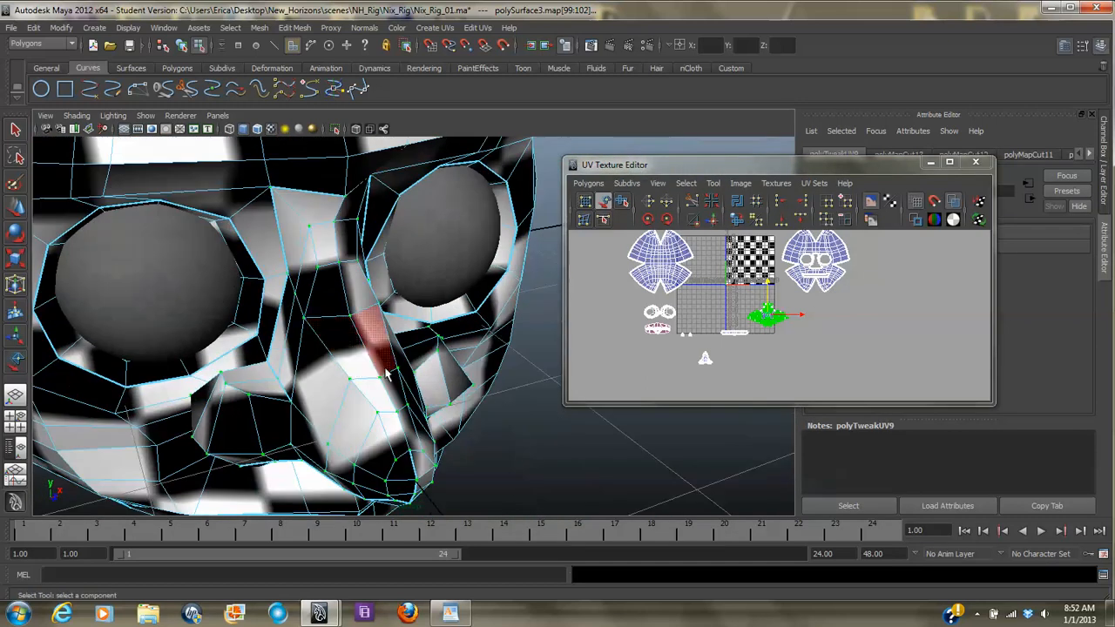